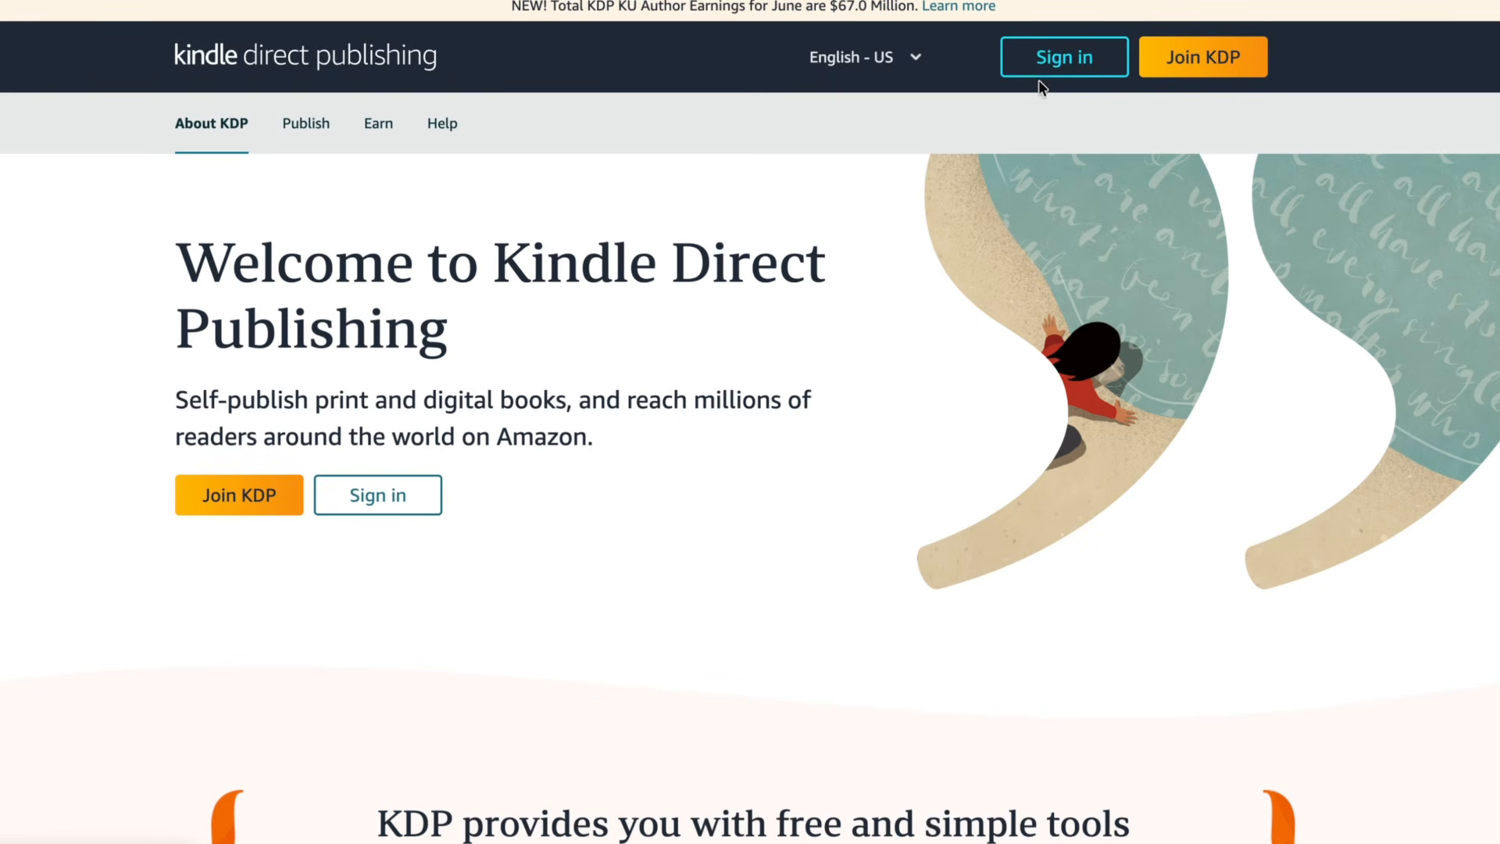
# - Sign in to Kindle Direct Publishing and start creating a new paperback title
pyautogui.click(1202, 73)
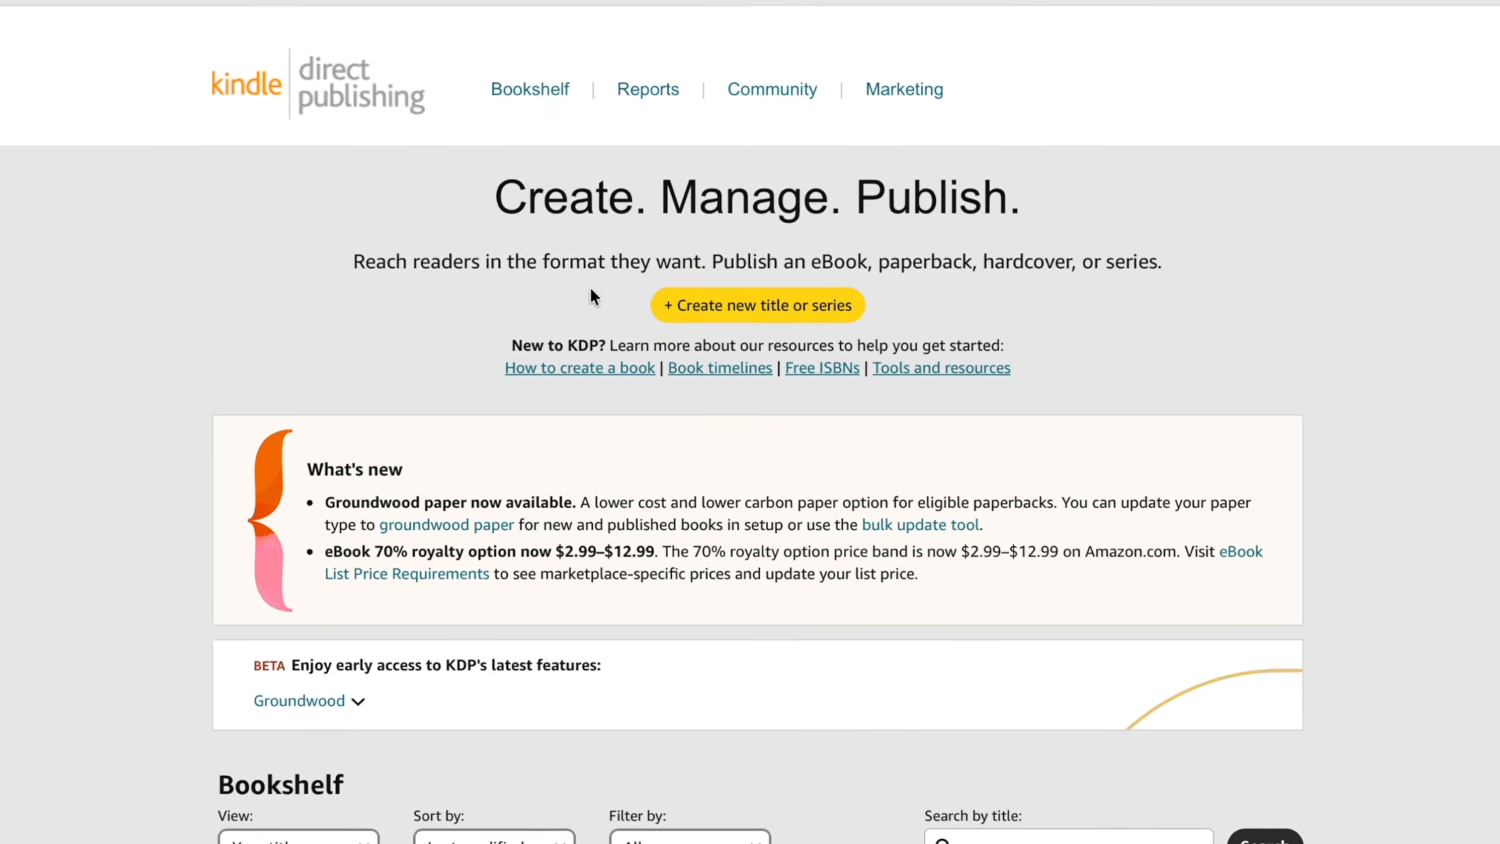
pyautogui.scroll(-1, 617, 292)
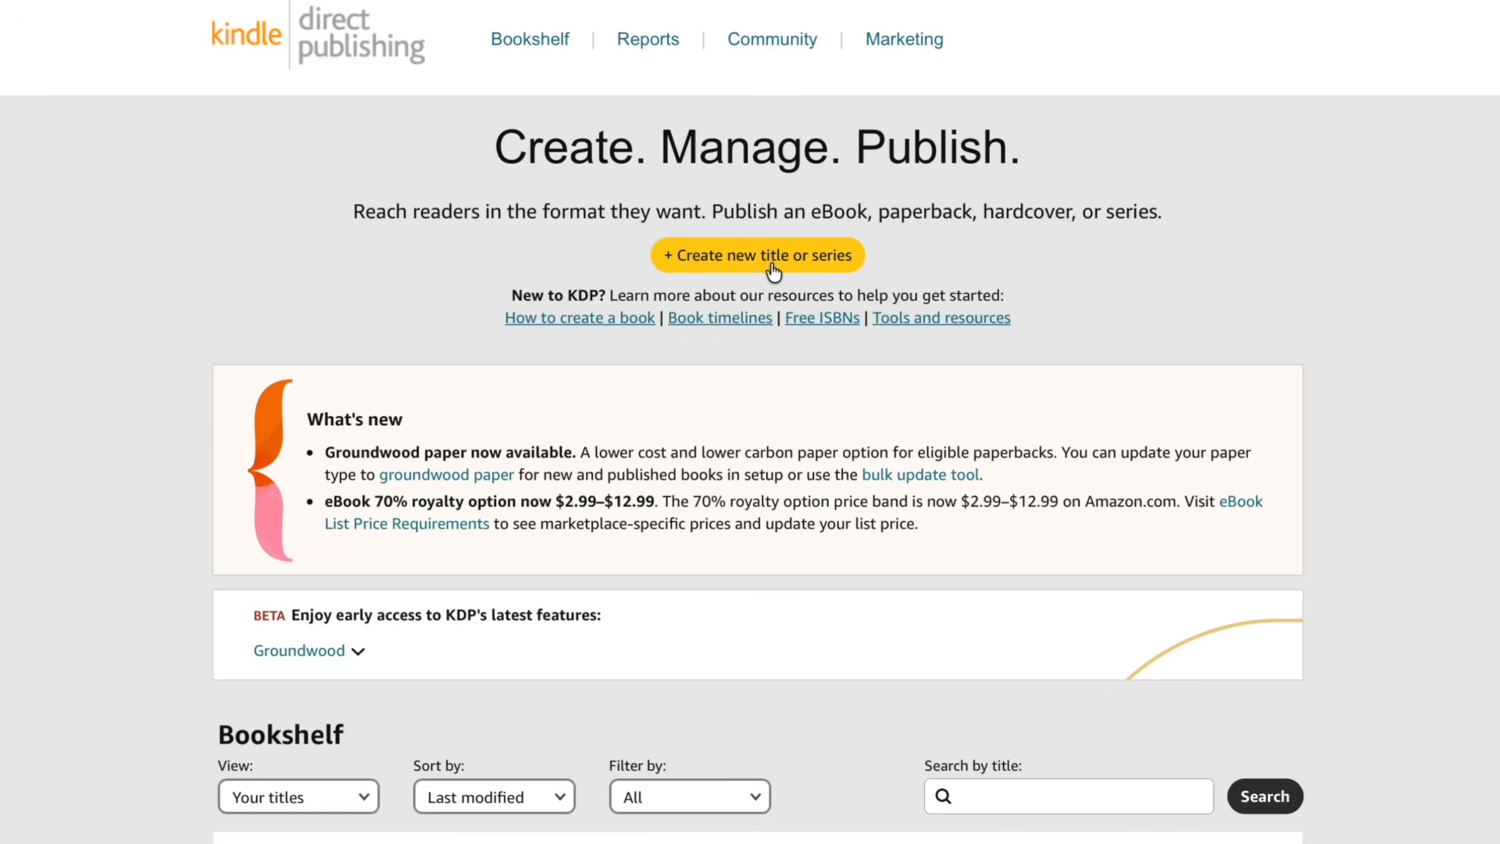
pyautogui.click(746, 265)
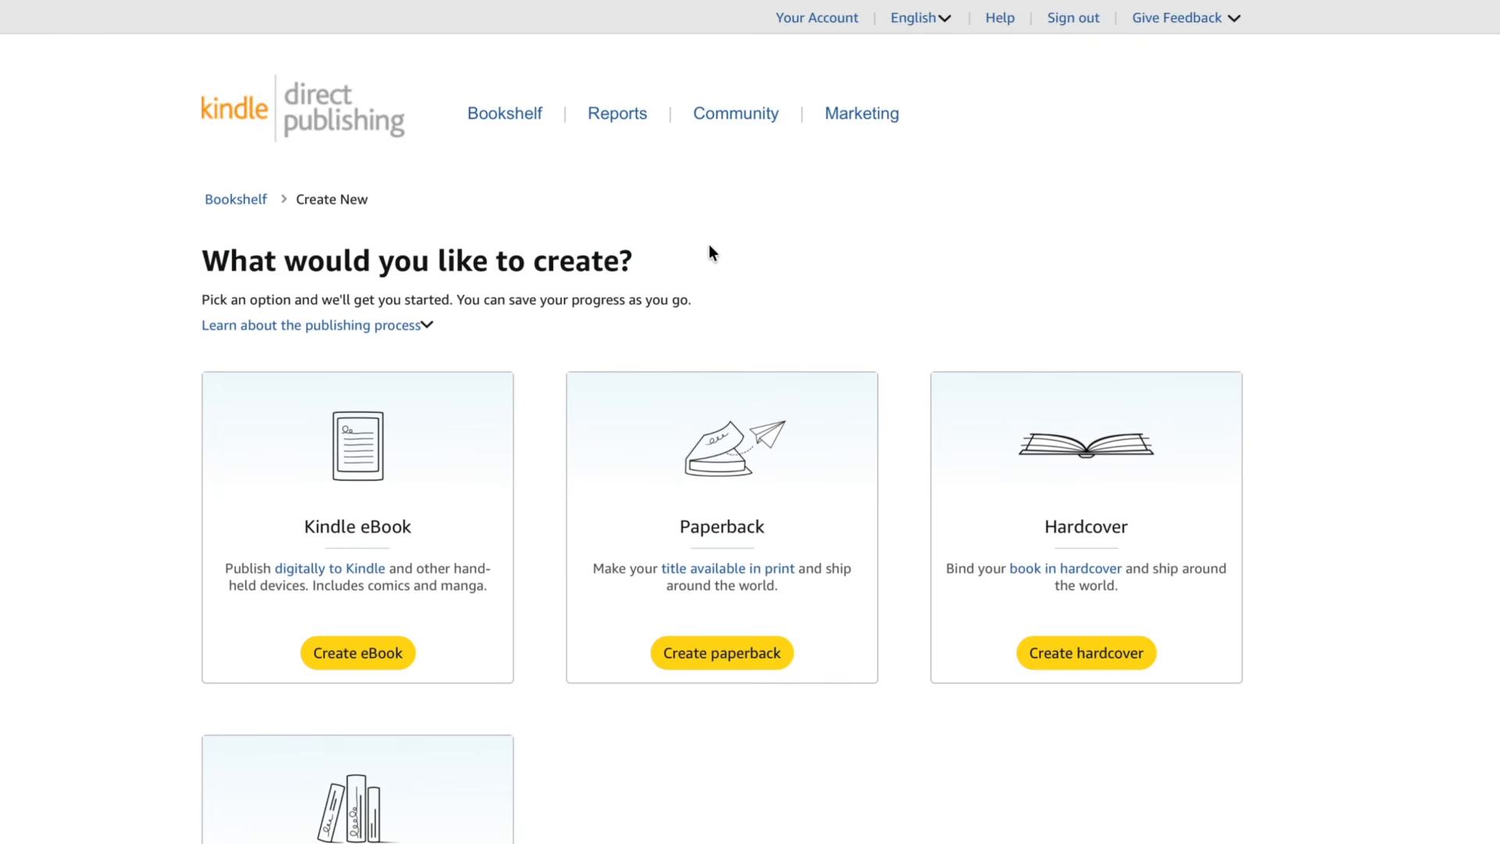
pyautogui.scroll(-2, 710, 246)
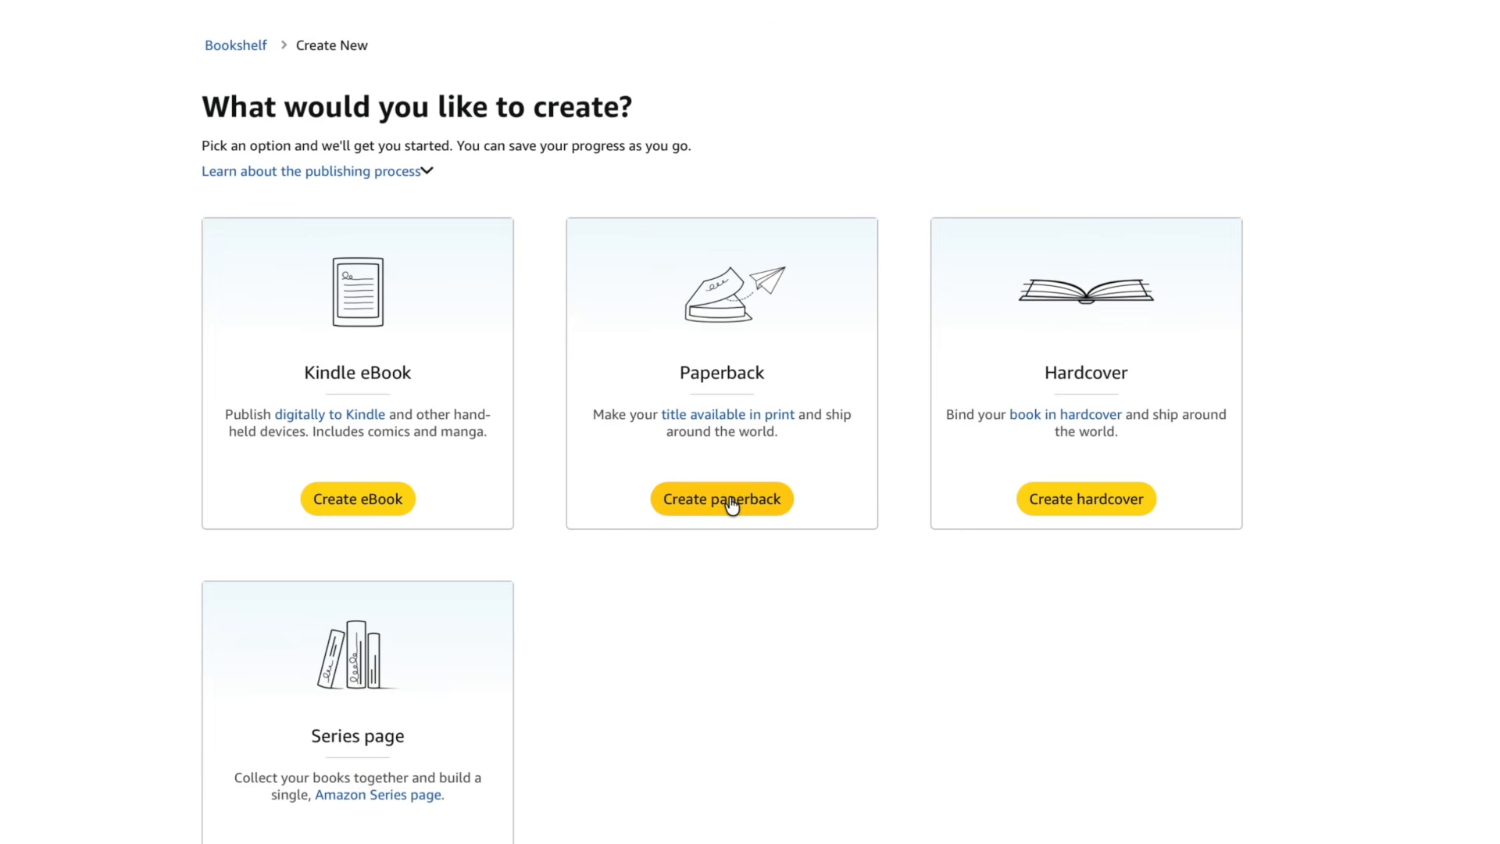
pyautogui.click(732, 505)
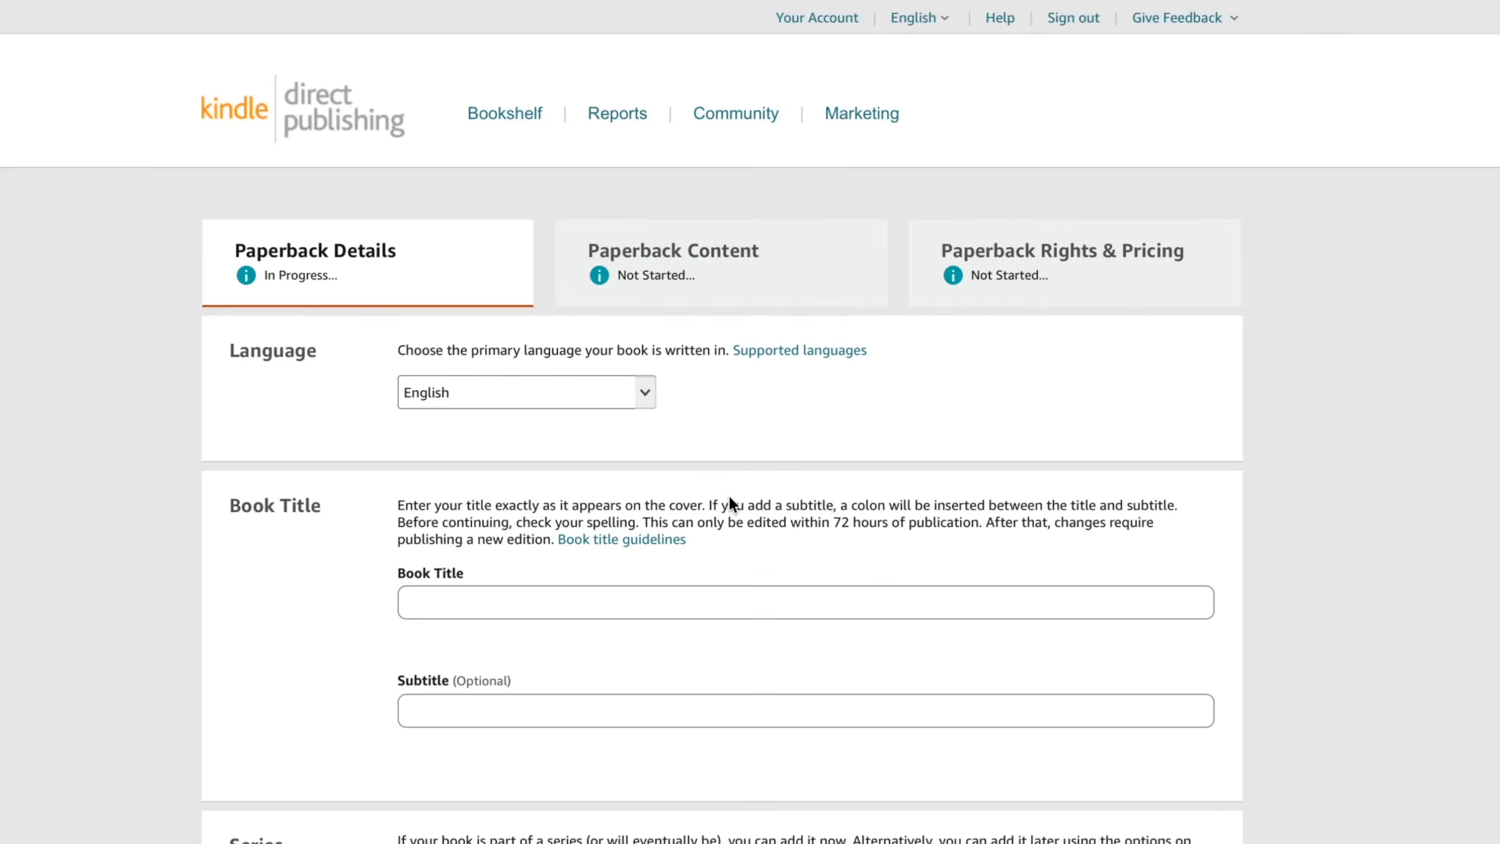
# - Examine the paperback setup sections and the fields on the Paperback Details page
pyautogui.scroll(-4, 729, 495)
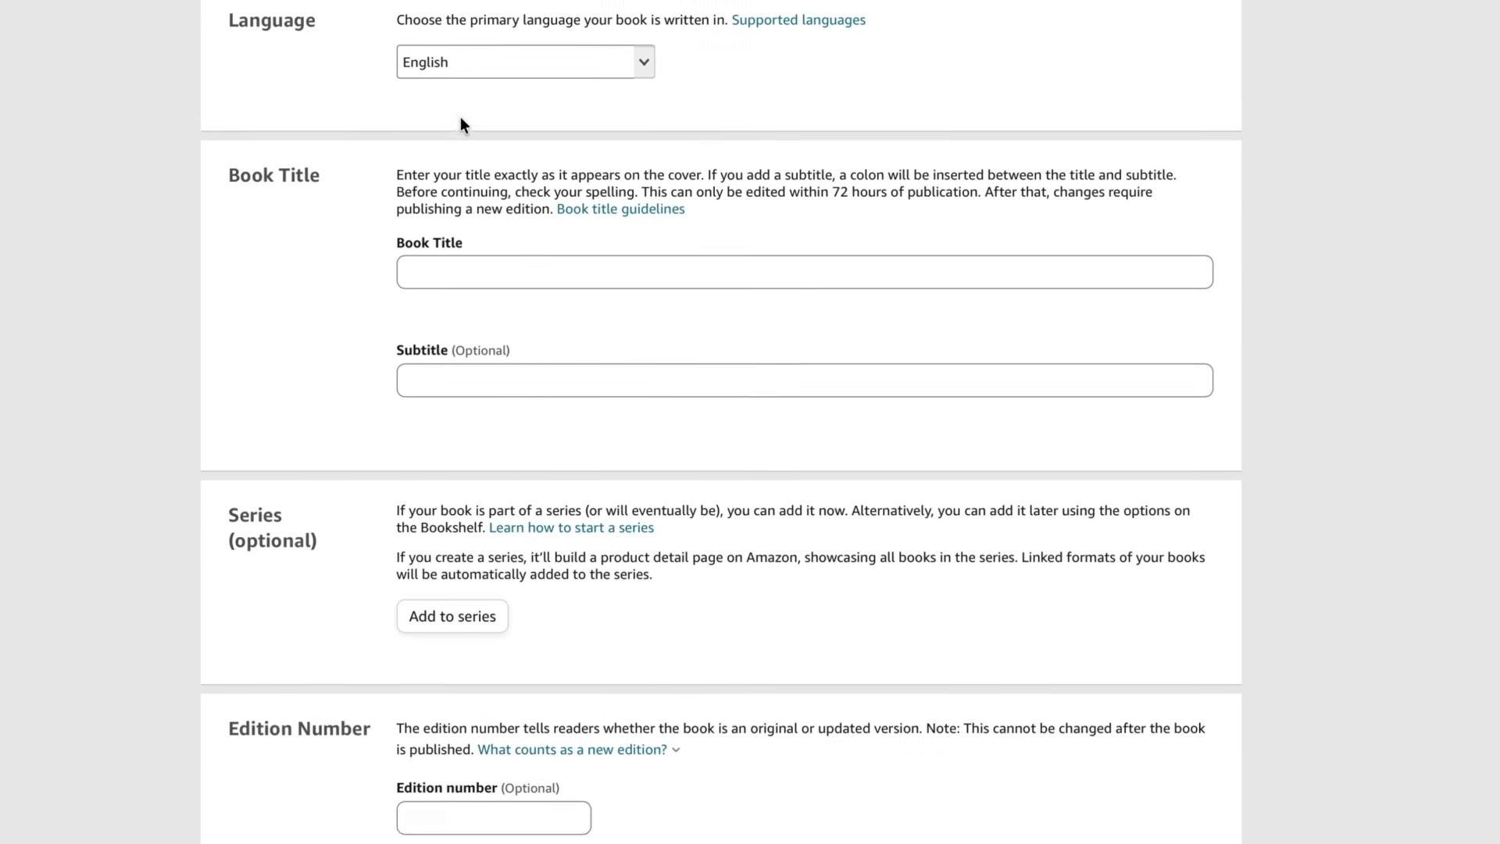
pyautogui.scroll(3, 461, 123)
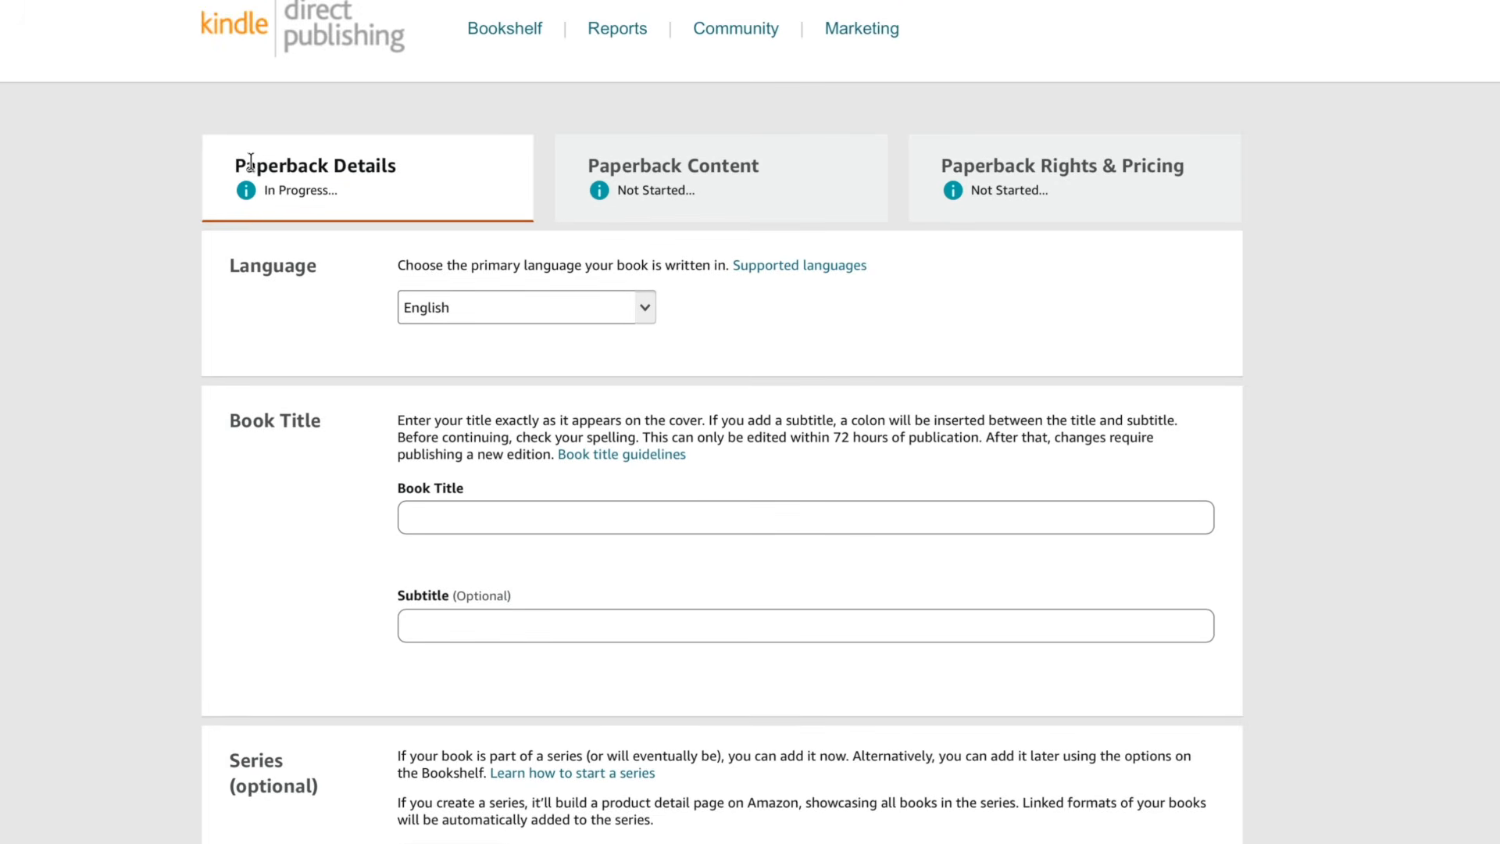
pyautogui.moveTo(234, 164); pyautogui.dragTo(389, 168)
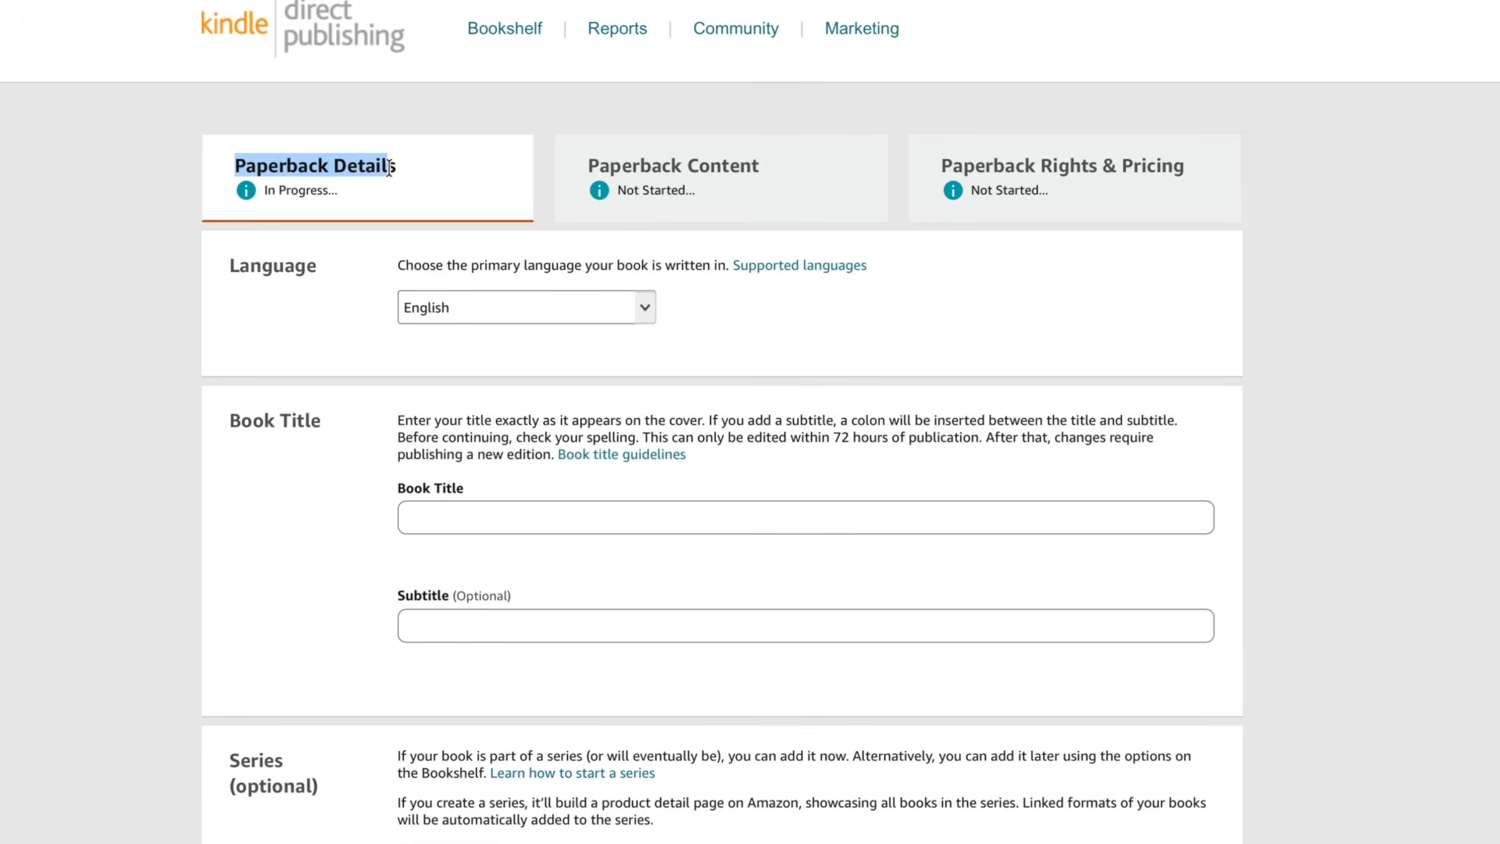
pyautogui.scroll(-3, 402, 453)
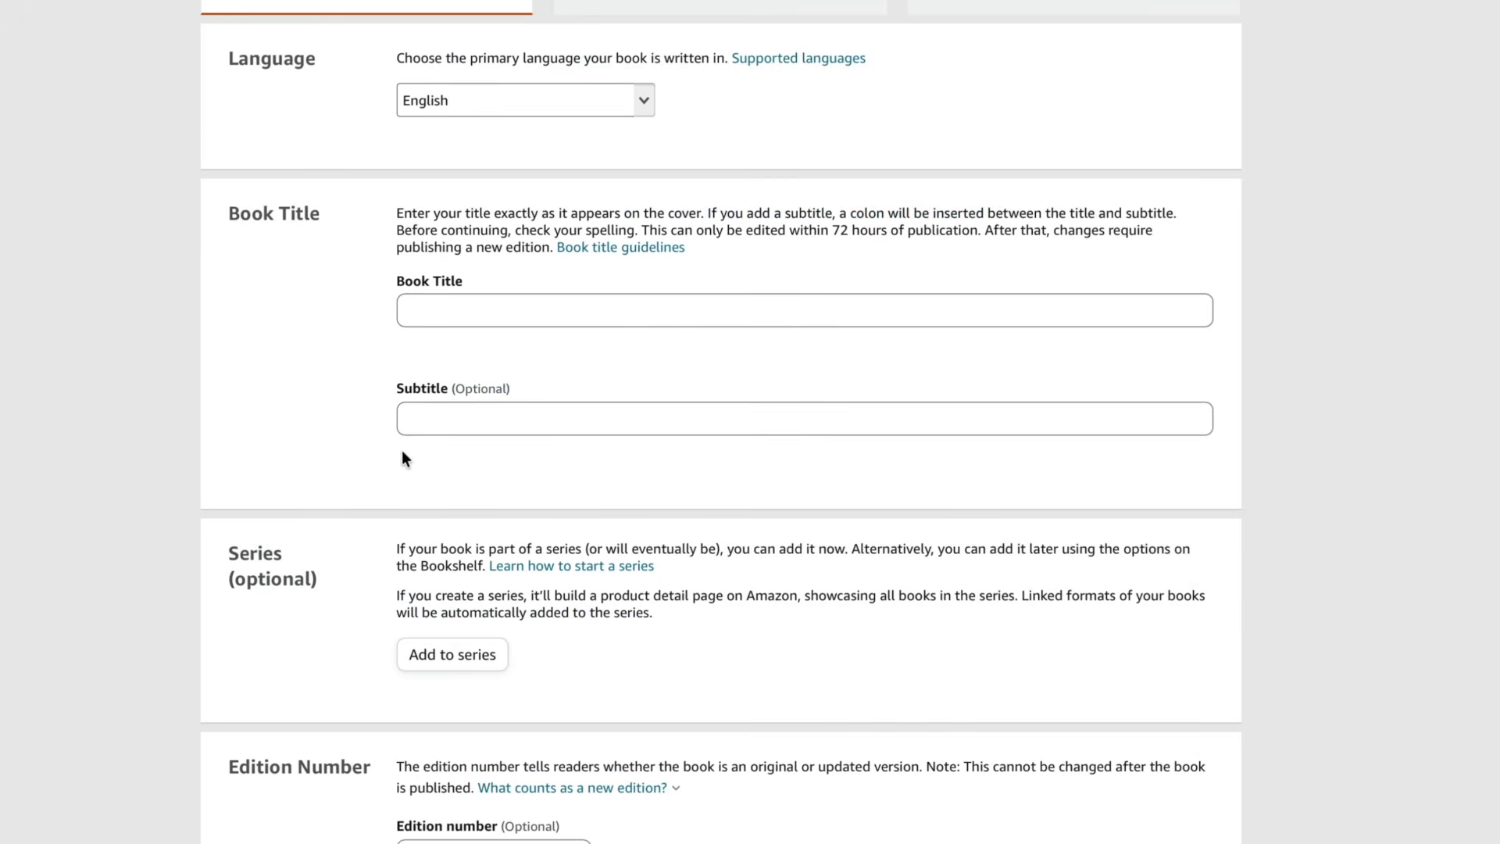
pyautogui.scroll(-1, 403, 458)
pyautogui.scroll(5, 403, 457)
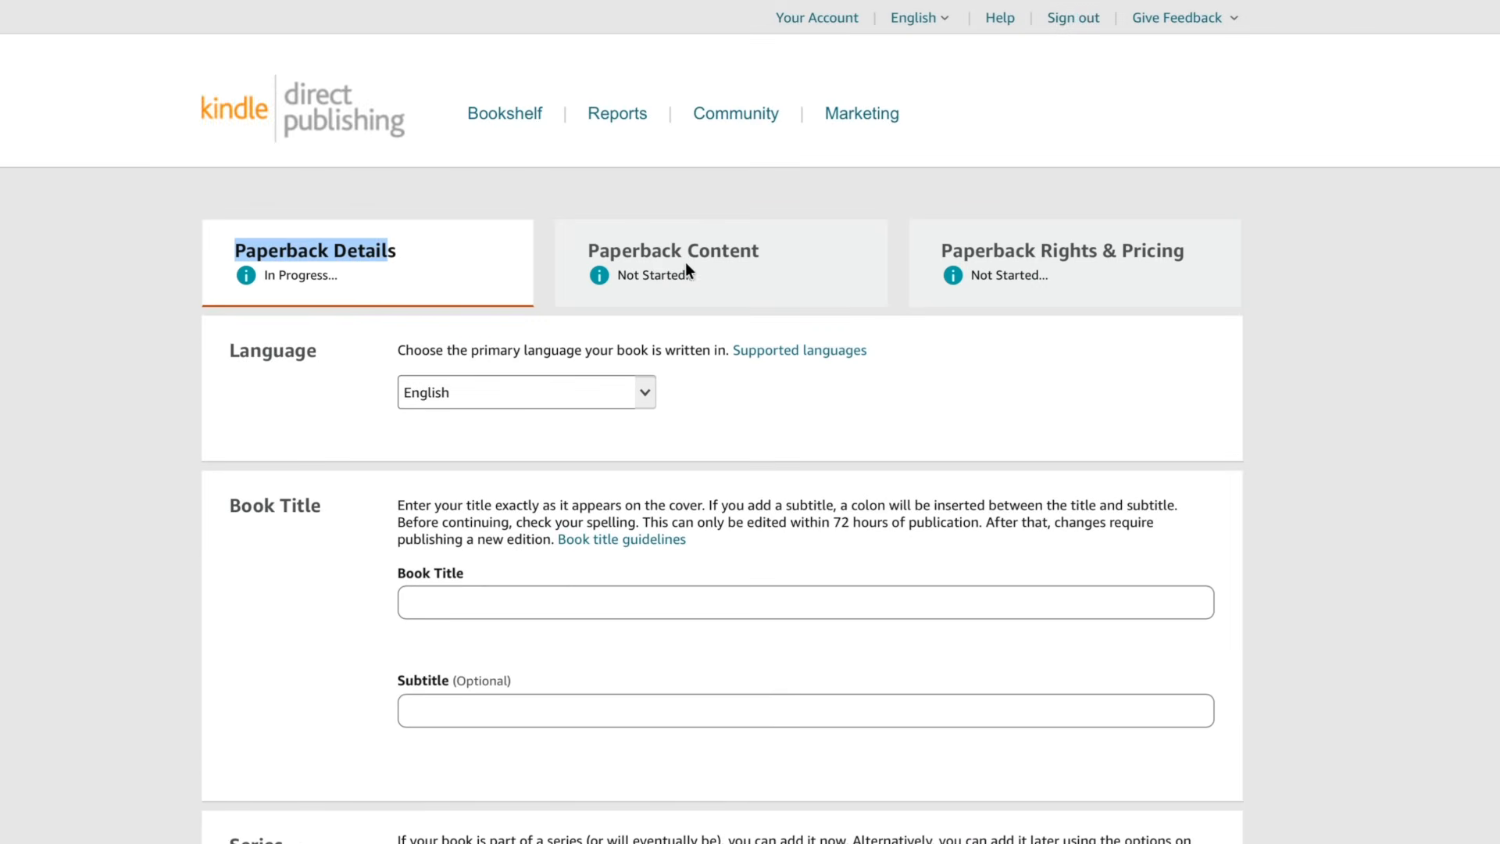
pyautogui.click(711, 252)
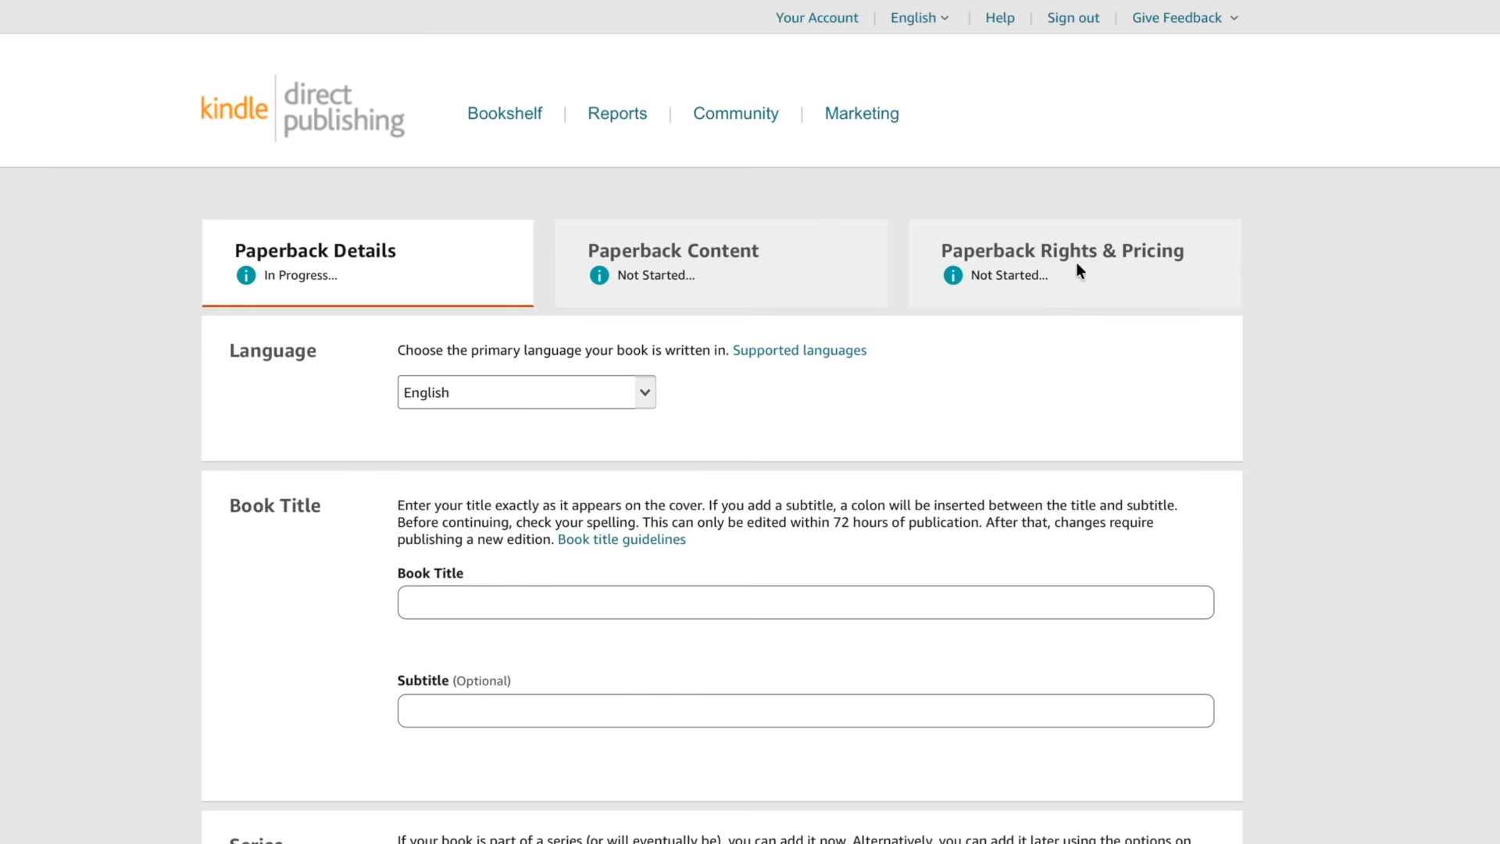
pyautogui.scroll(-1, 1108, 258)
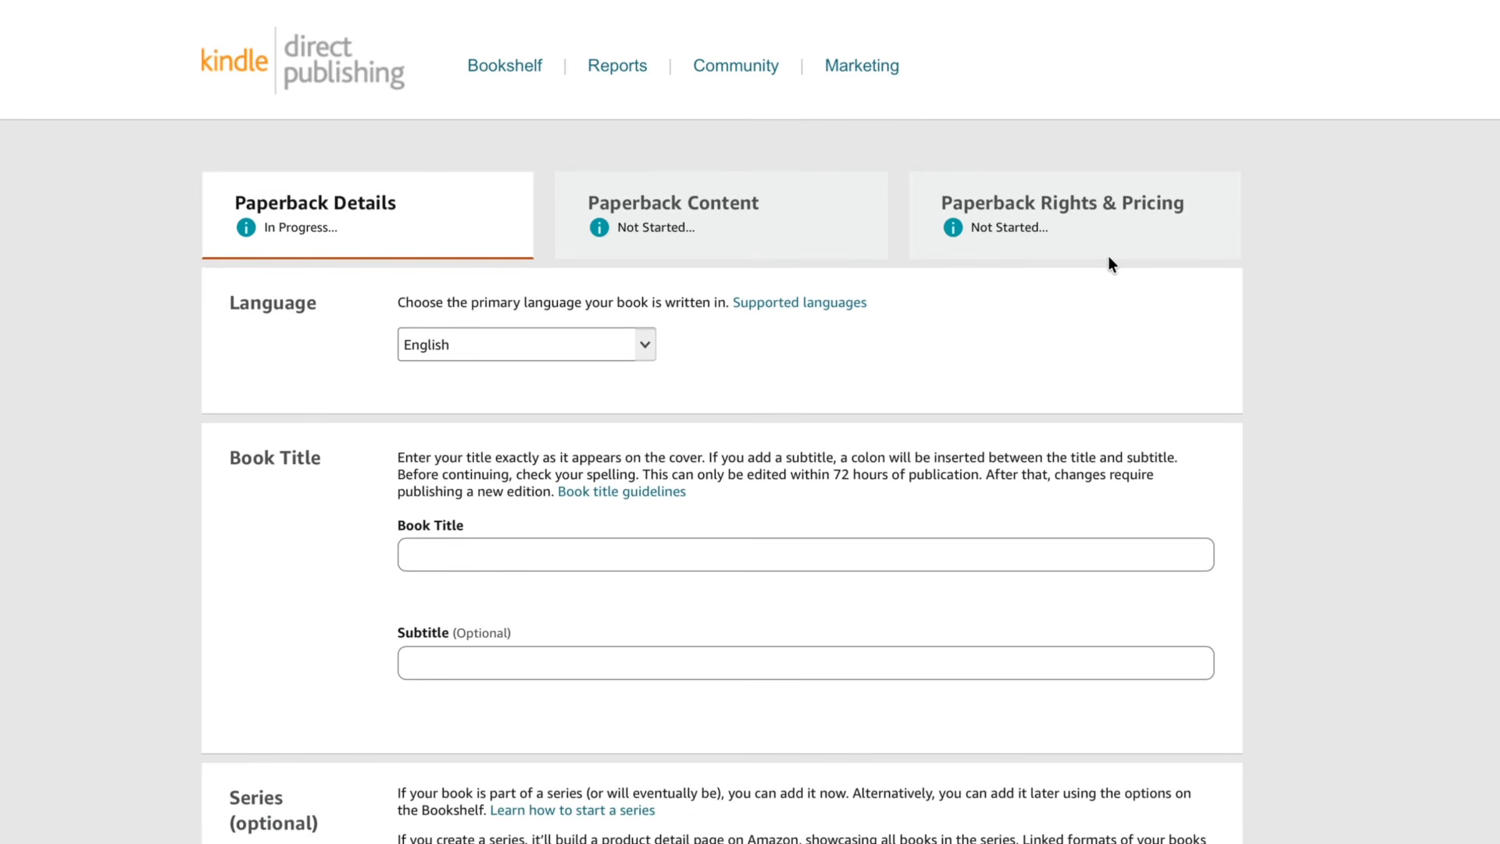
pyautogui.scroll(-2, 1109, 262)
pyautogui.scroll(2, 1109, 262)
pyautogui.scroll(-1, 1109, 258)
pyautogui.scroll(-2, 1109, 258)
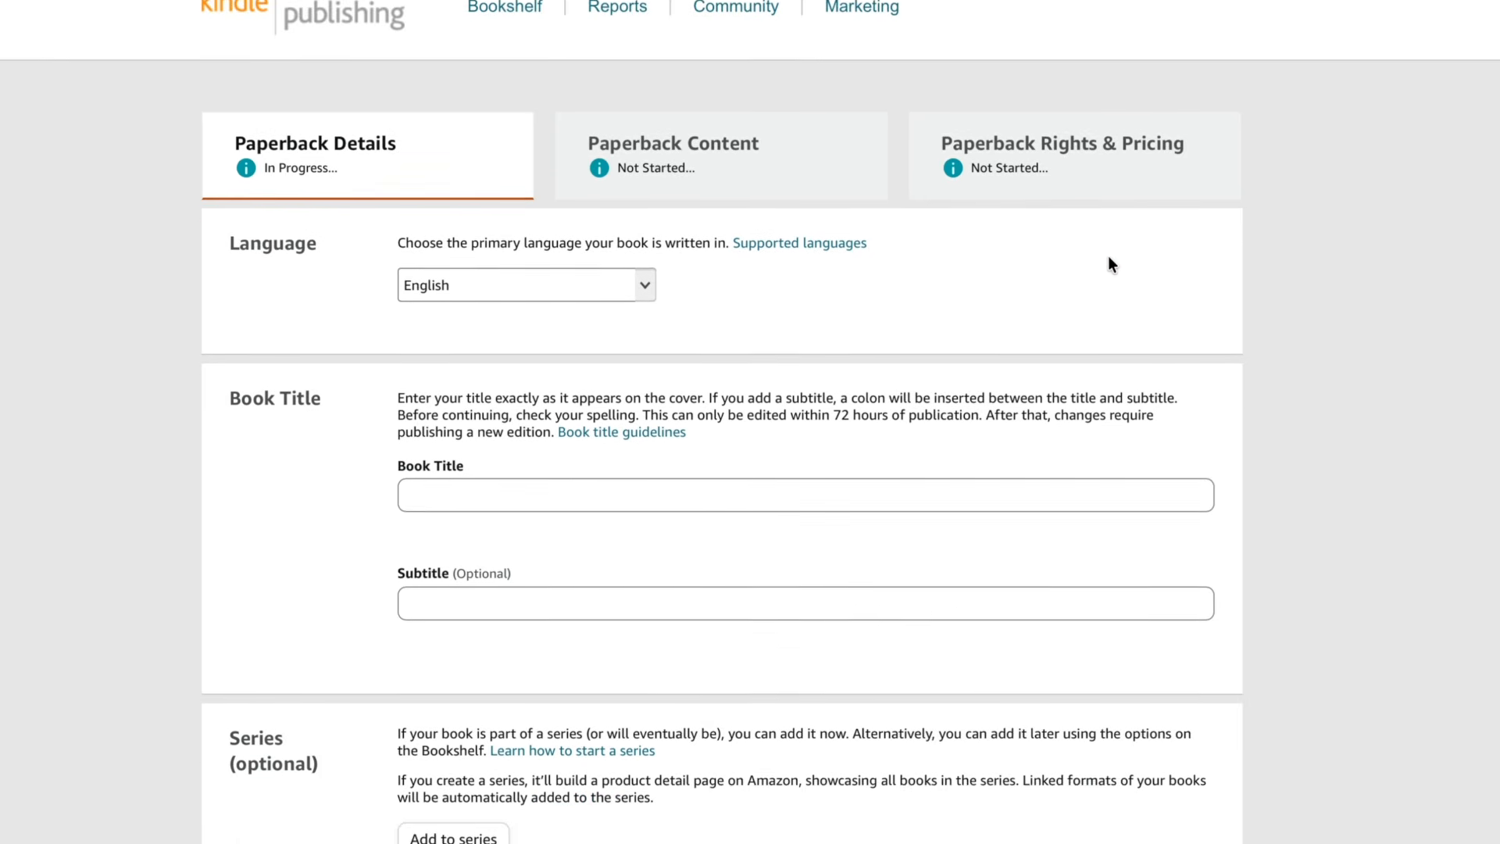
pyautogui.scroll(-3, 1109, 260)
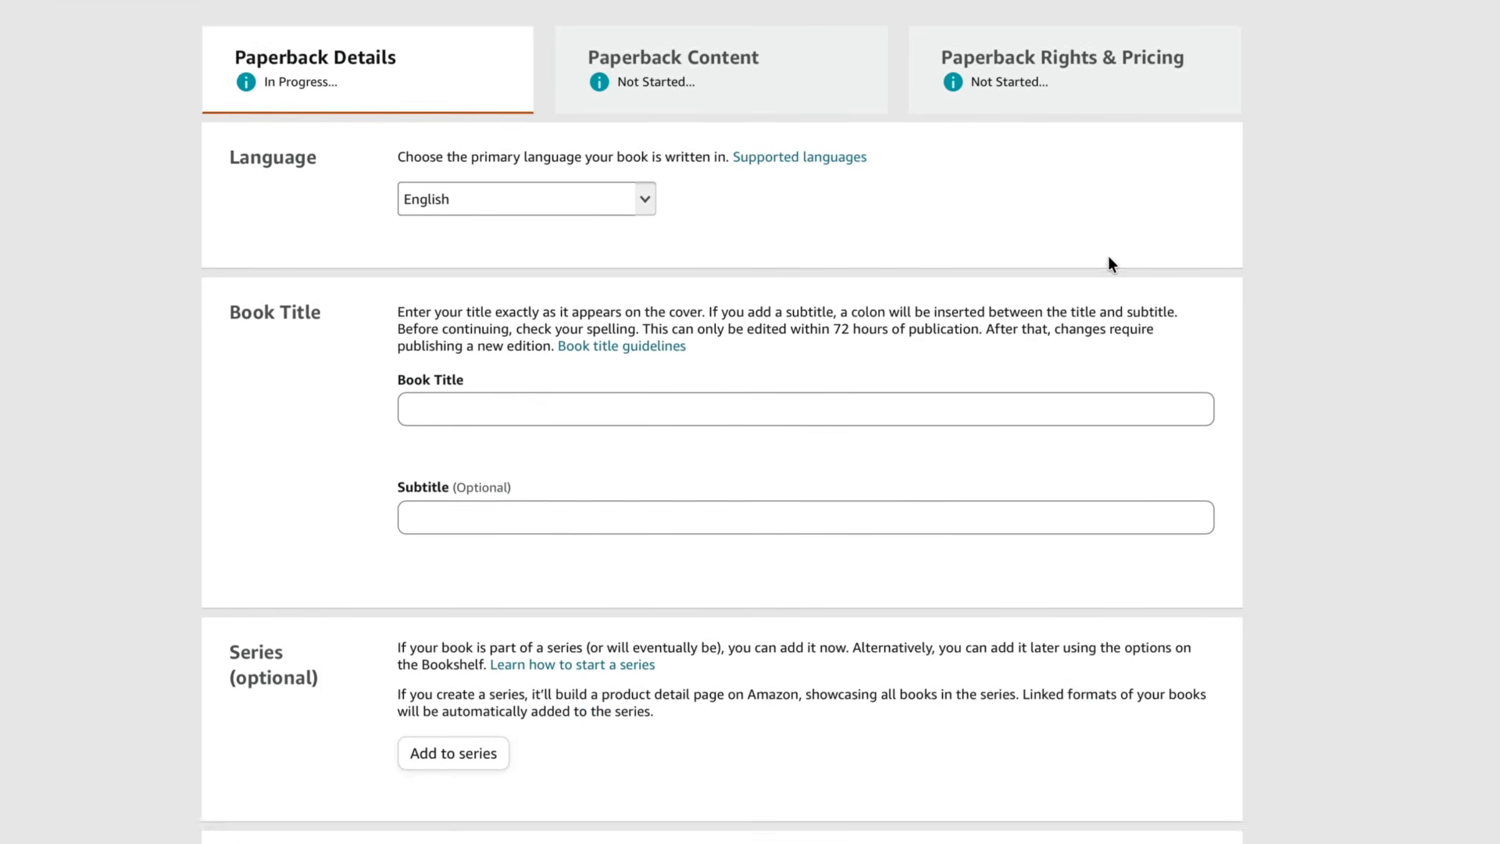
pyautogui.scroll(5, 1107, 255)
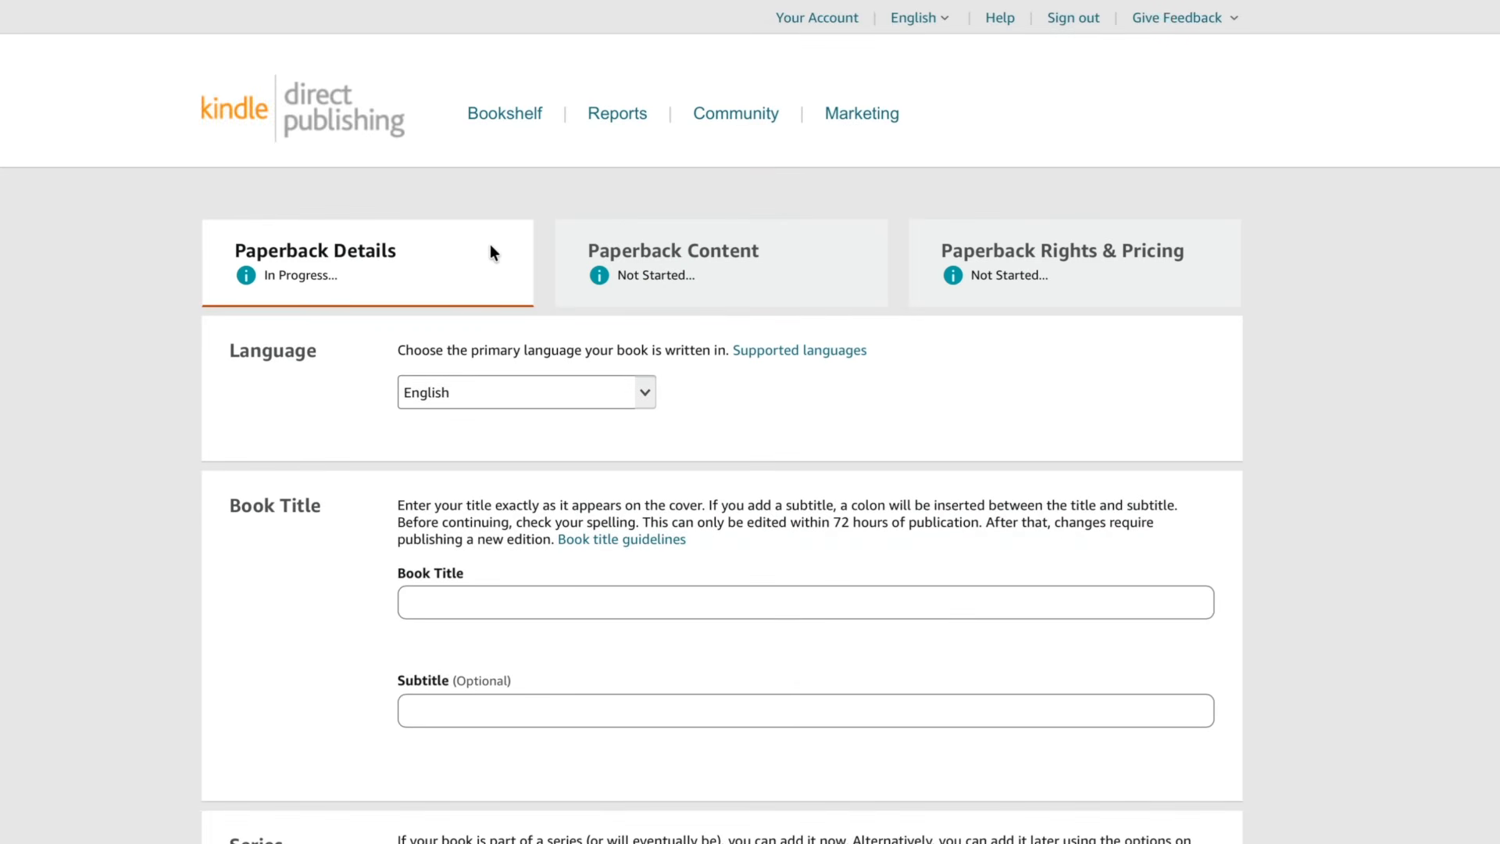
pyautogui.scroll(-4, 763, 475)
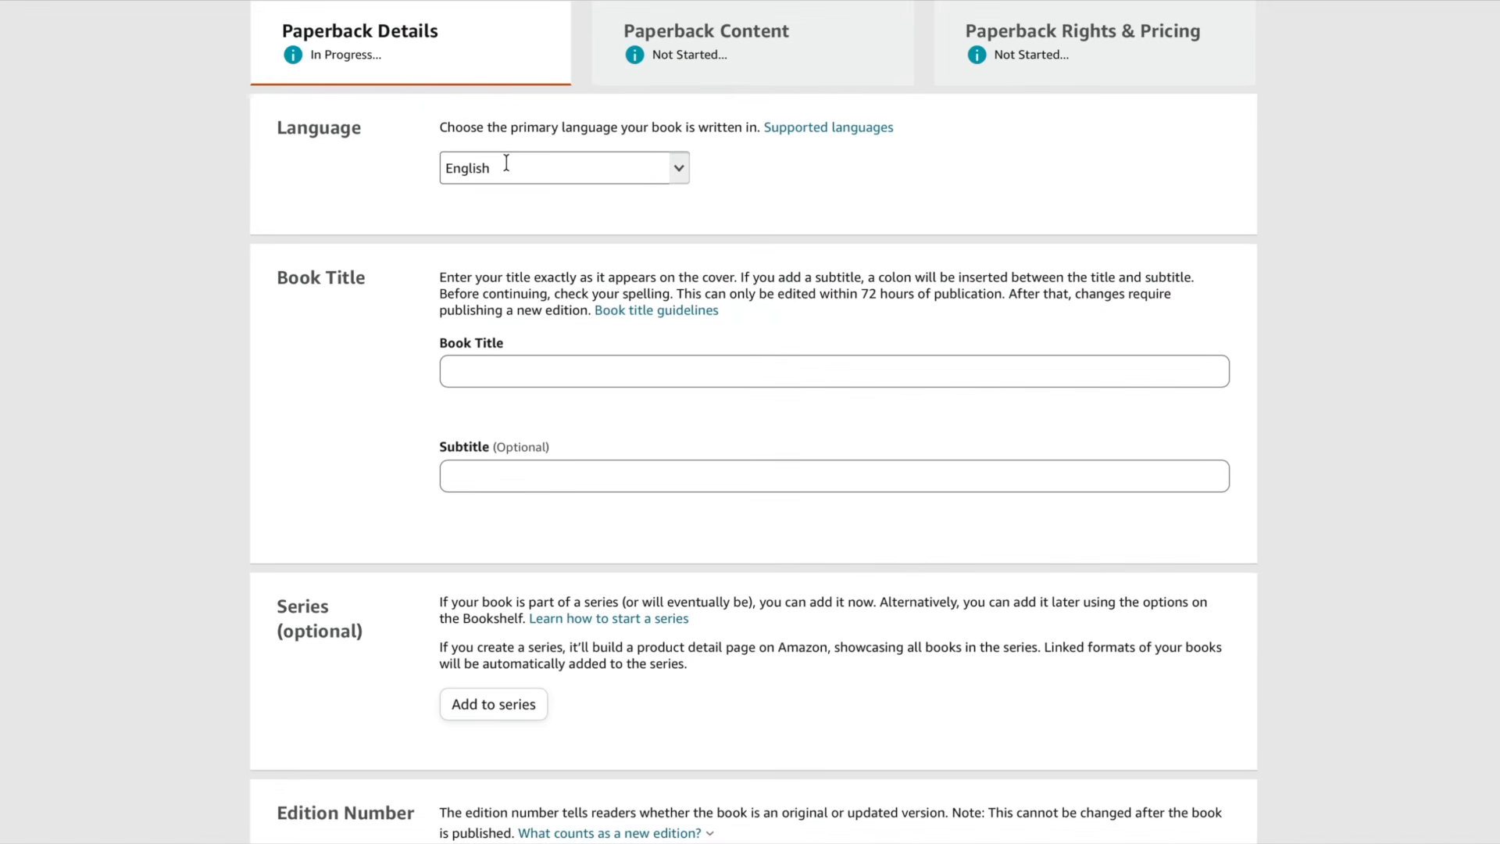
# - Keep English as the book language and begin the book title as Cozy Keis, checking the cover design
pyautogui.click(679, 169)
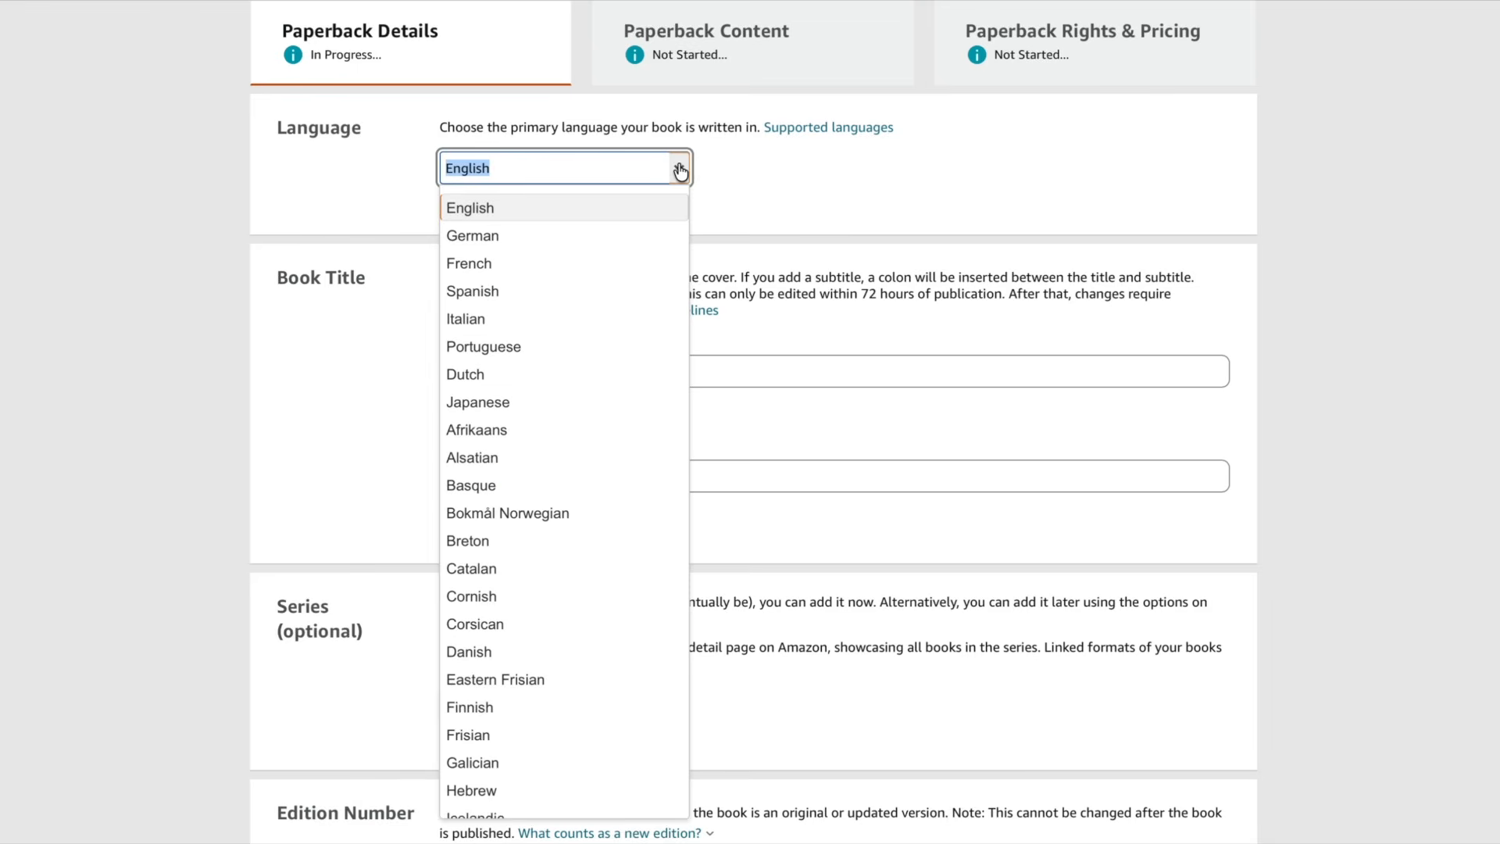
pyautogui.click(768, 194)
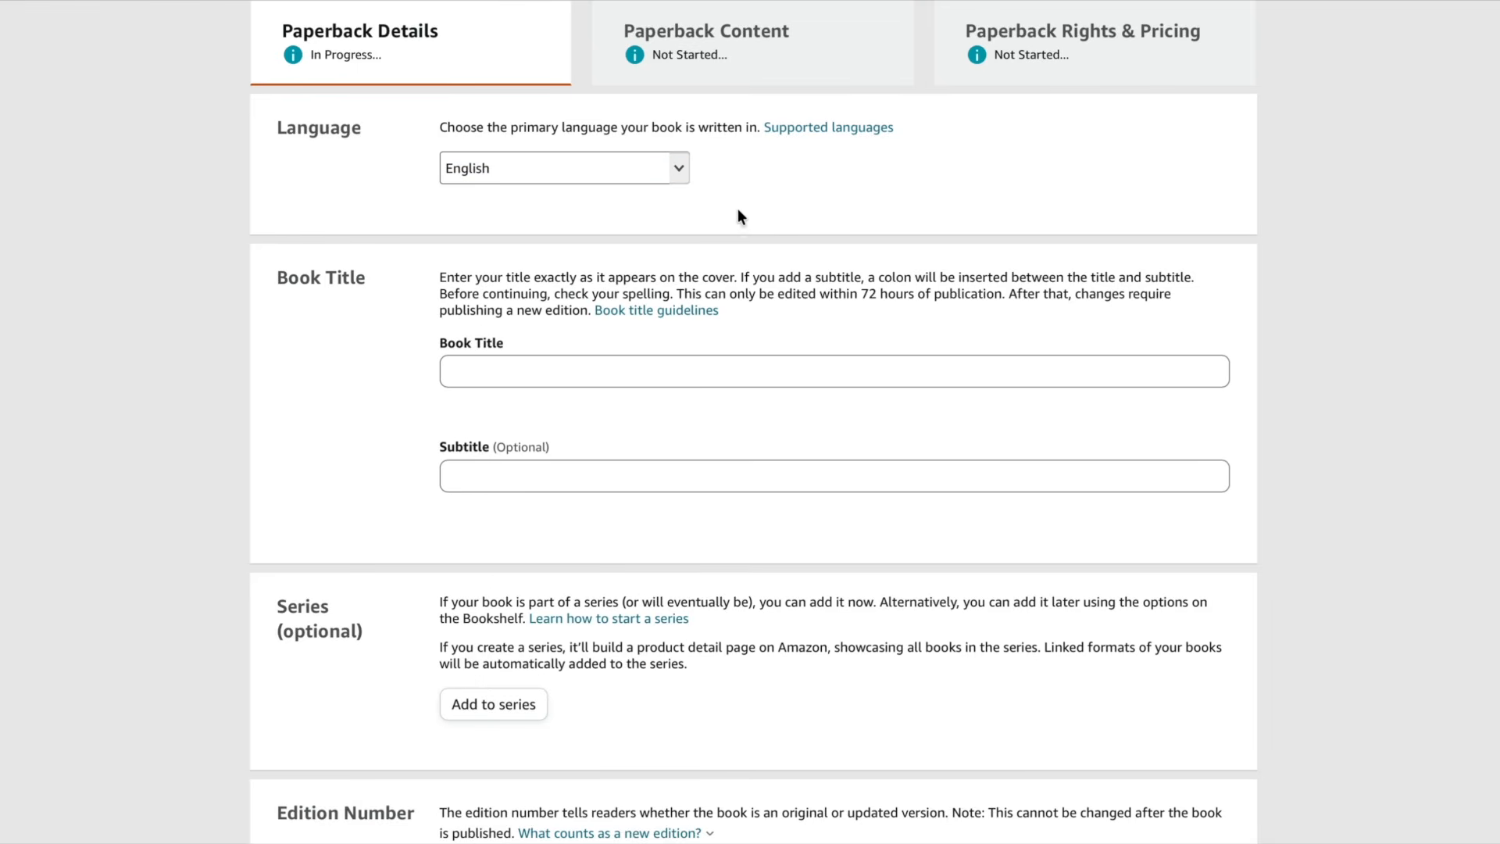
pyautogui.click(536, 364)
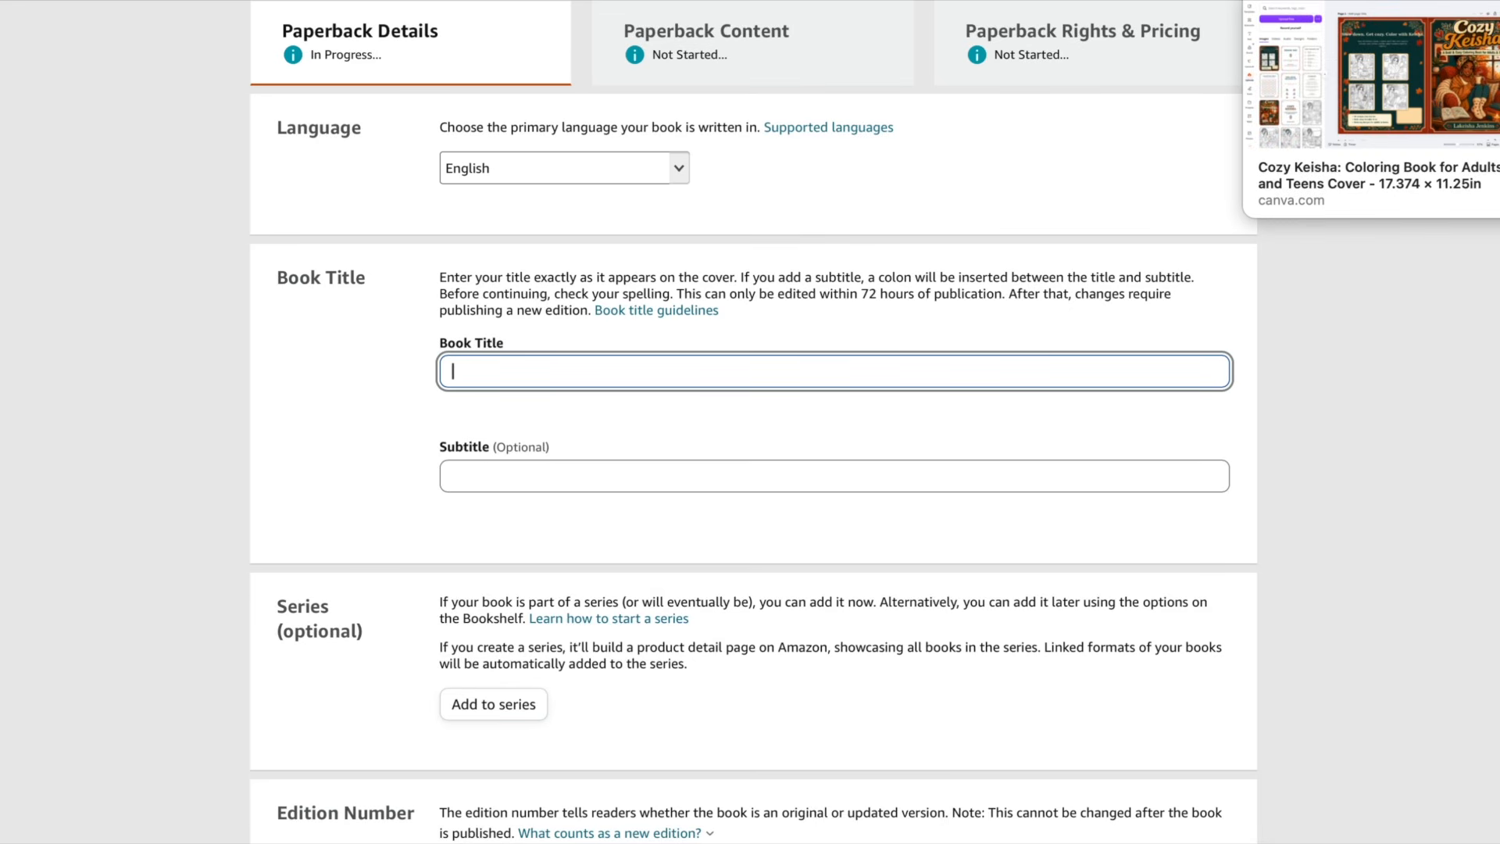
pyautogui.click(1328, 4)
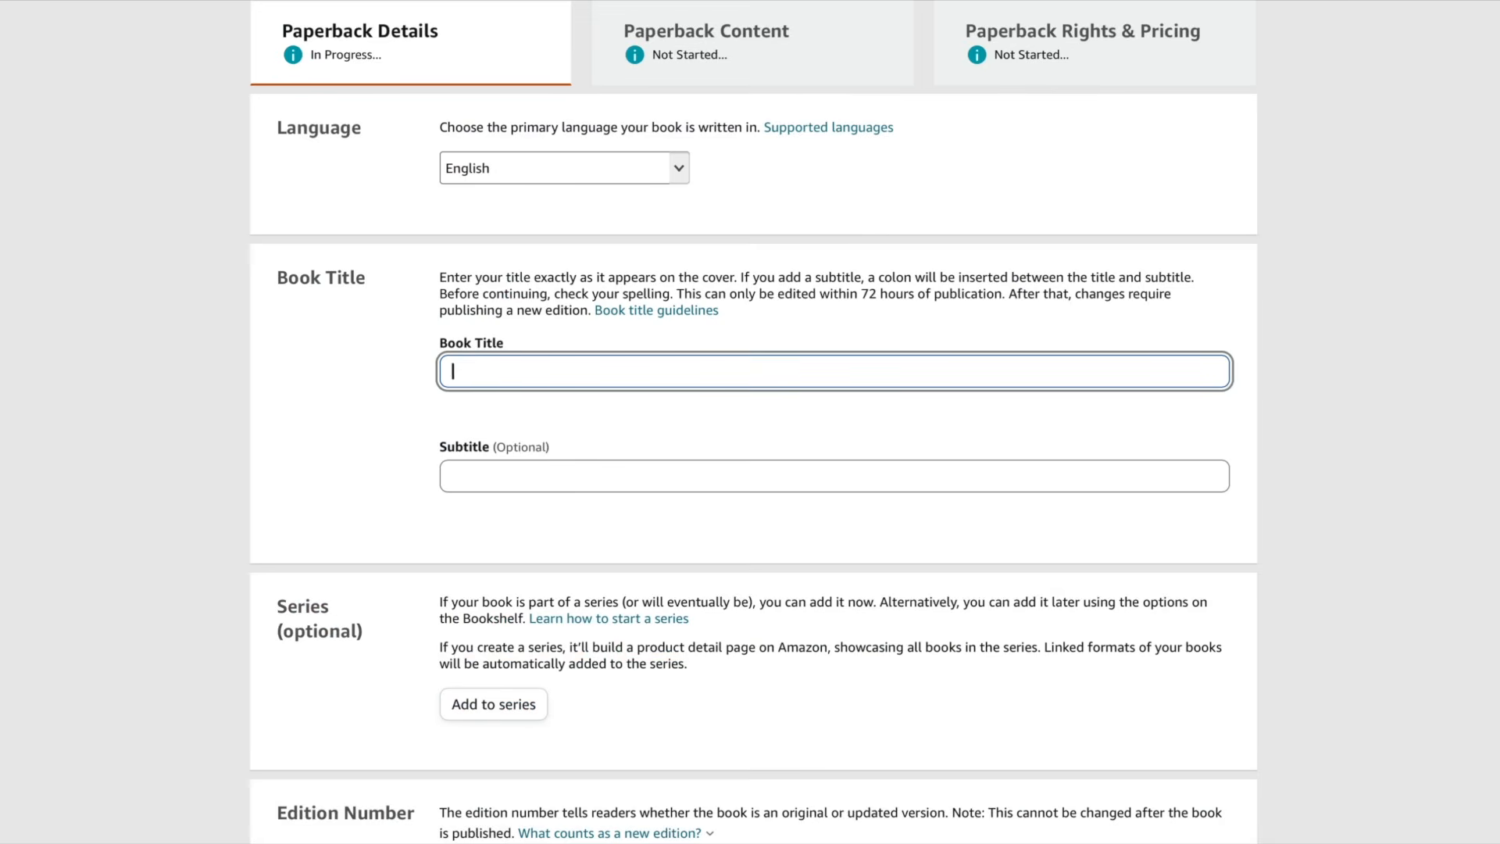
pyautogui.write('Cozy T')
pyautogui.press('BackSpace')
pyautogui.write('Keisha')
# - Switch to Amazon and search for cozy coloring book
pyautogui.click(1455, 2)
pyautogui.click(492, 471)
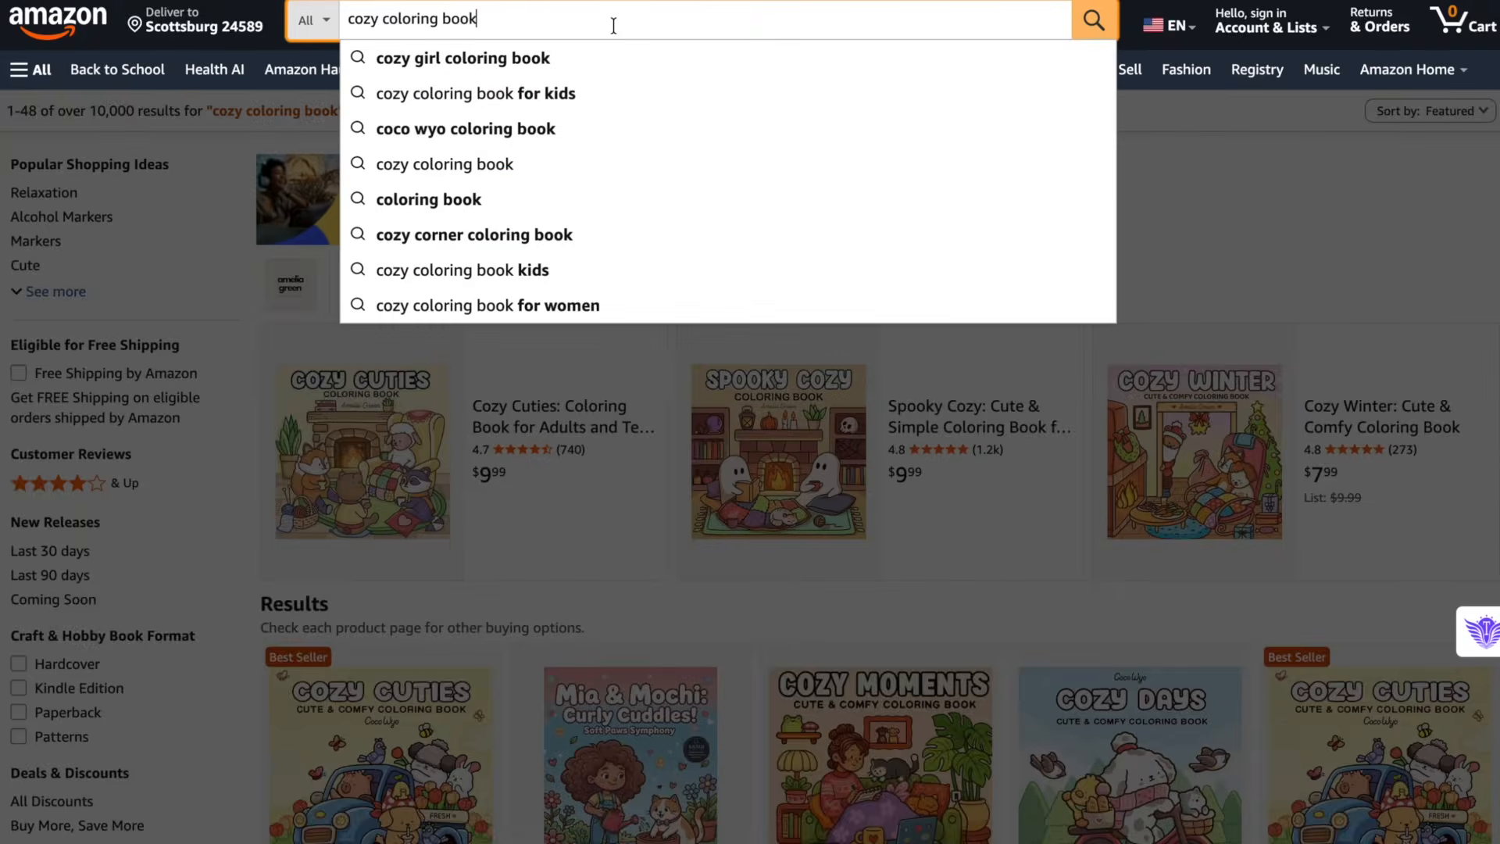
pyautogui.press('BackSpace')
pyautogui.press('BackSpace')
pyautogui.press('BackSpace')
pyautogui.press('BackSpace')
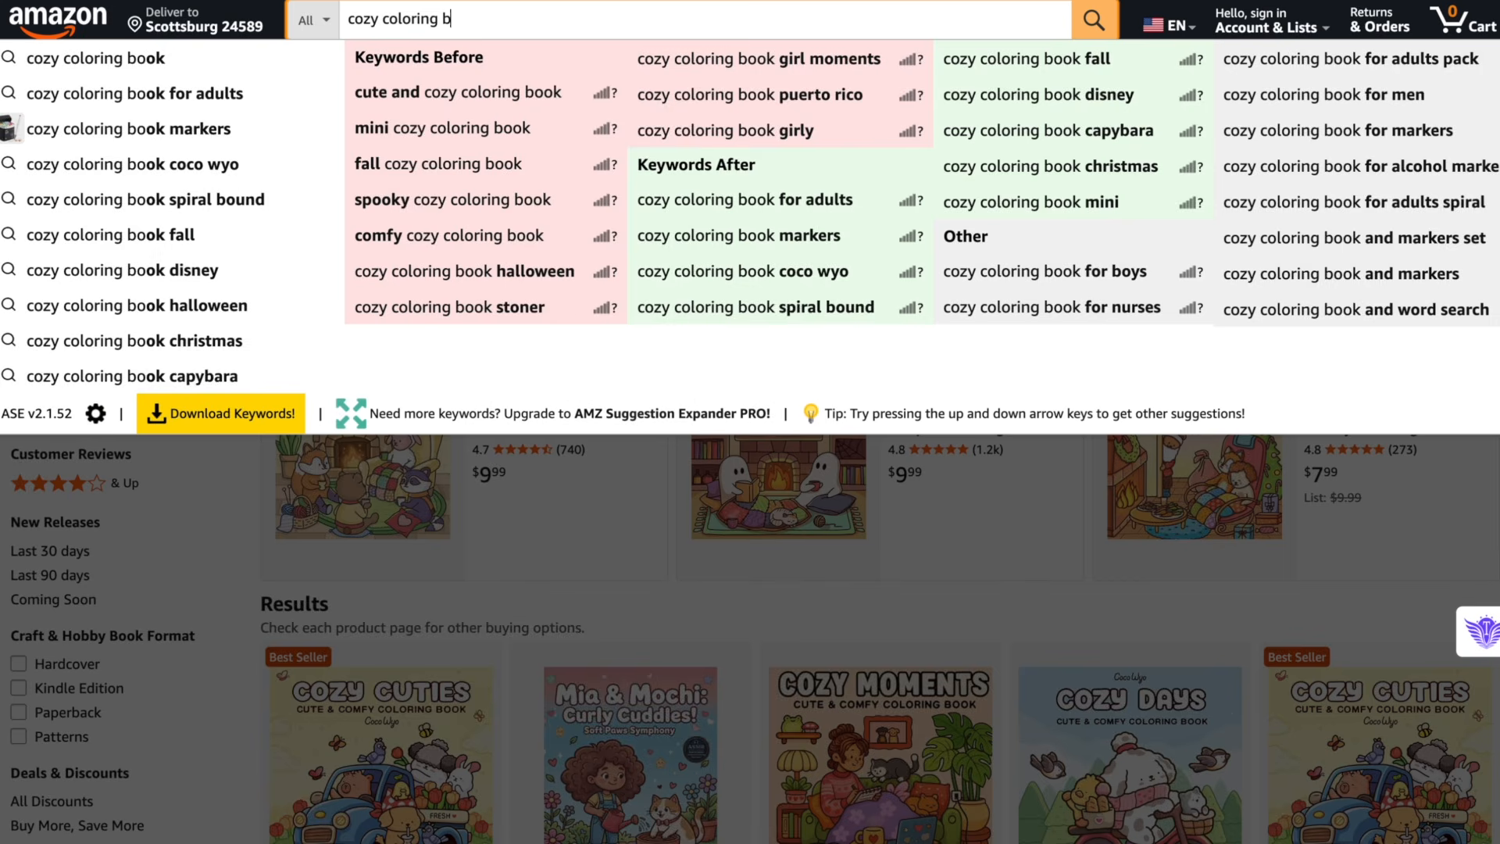
pyautogui.write('book')
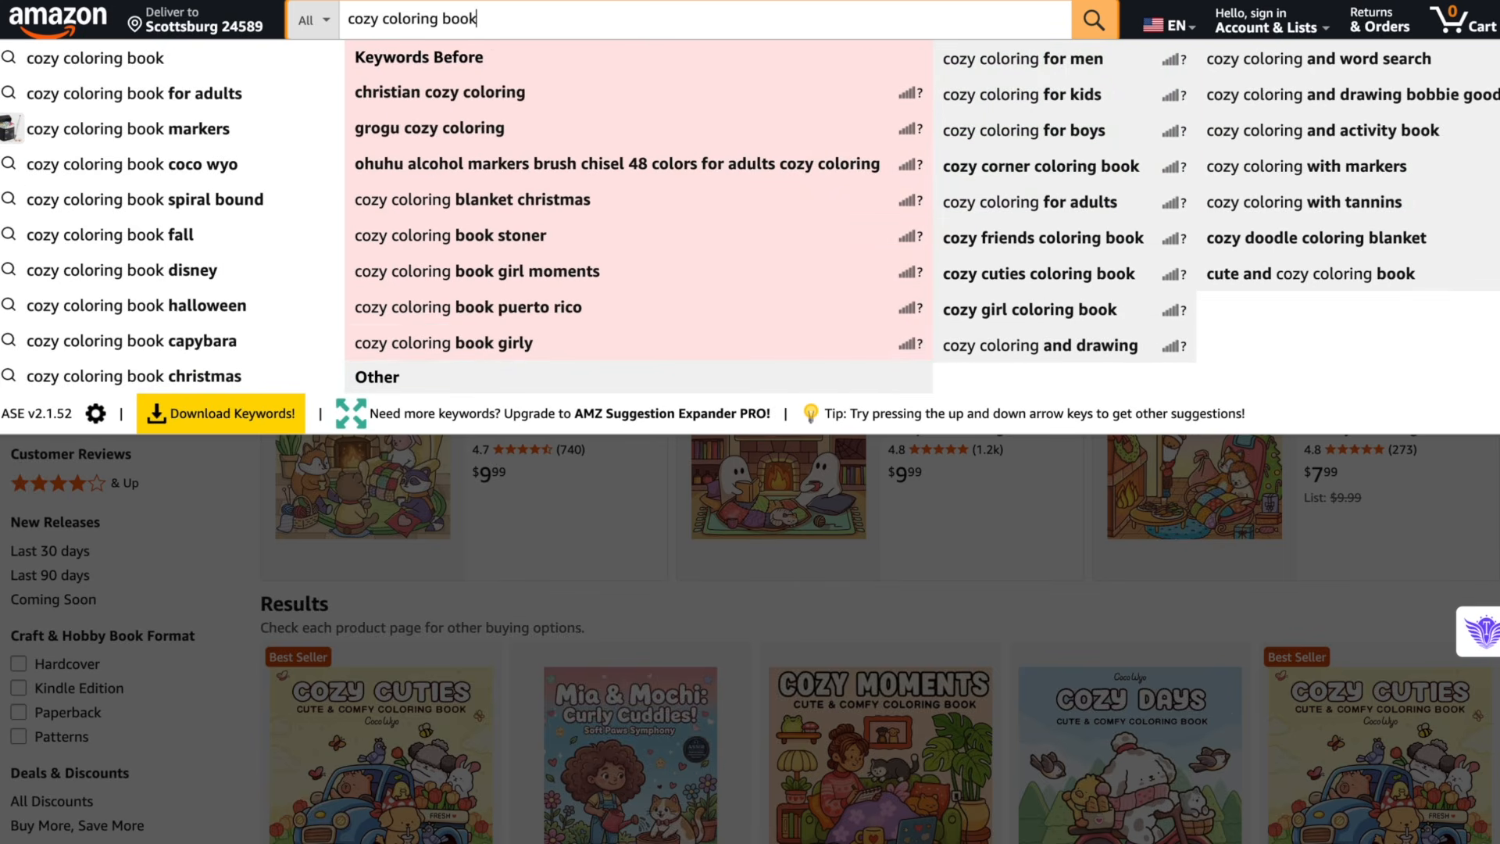
# - Browse the search results for competing cozy coloring books
pyautogui.scroll(-7, 911, 379)
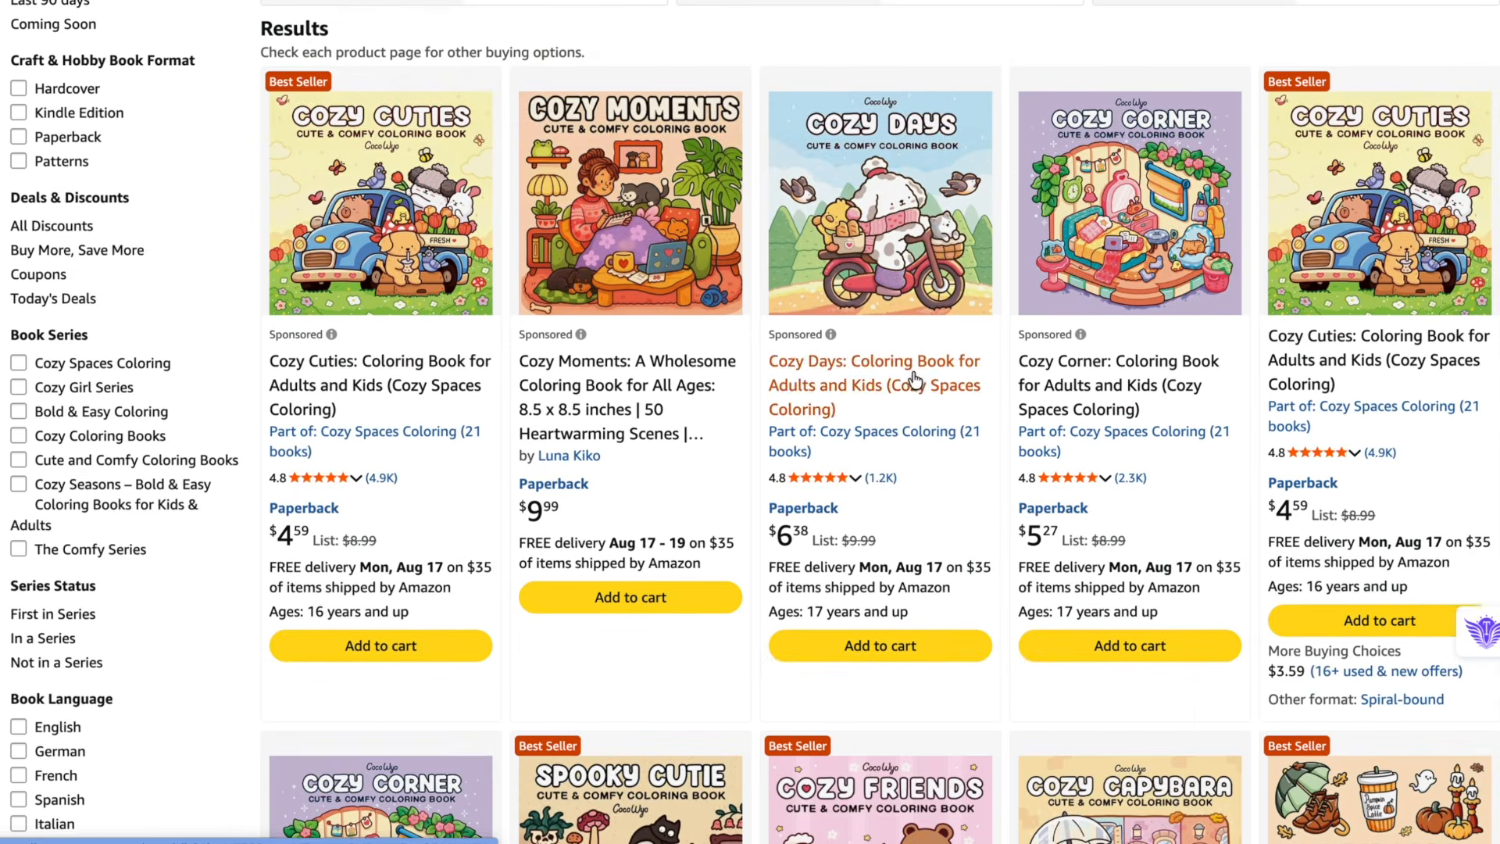
pyautogui.scroll(-2, 1138, 303)
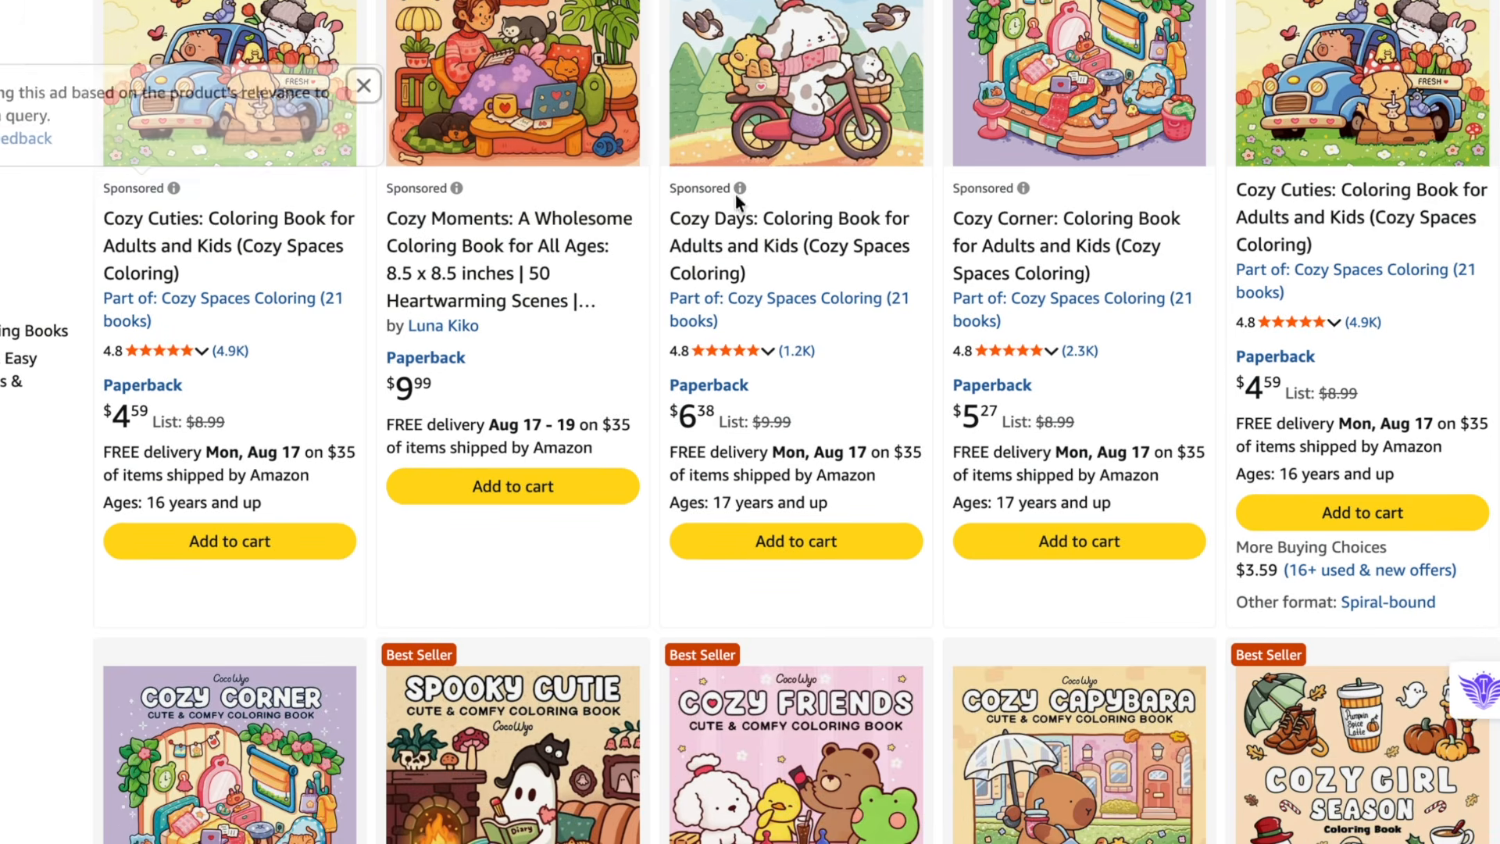
pyautogui.scroll(-3, 857, 213)
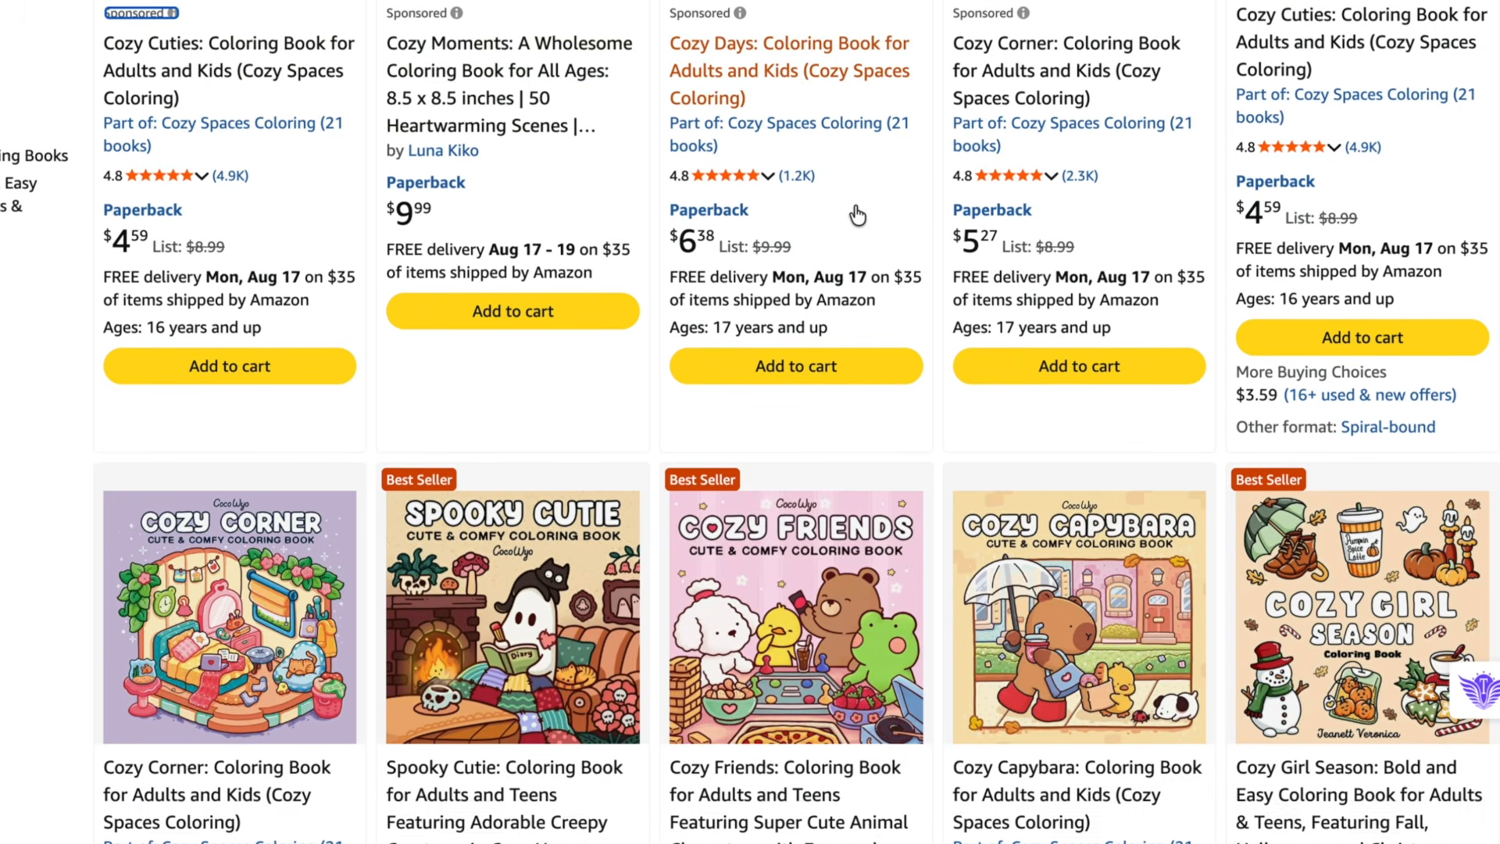
pyautogui.scroll(-2, 857, 212)
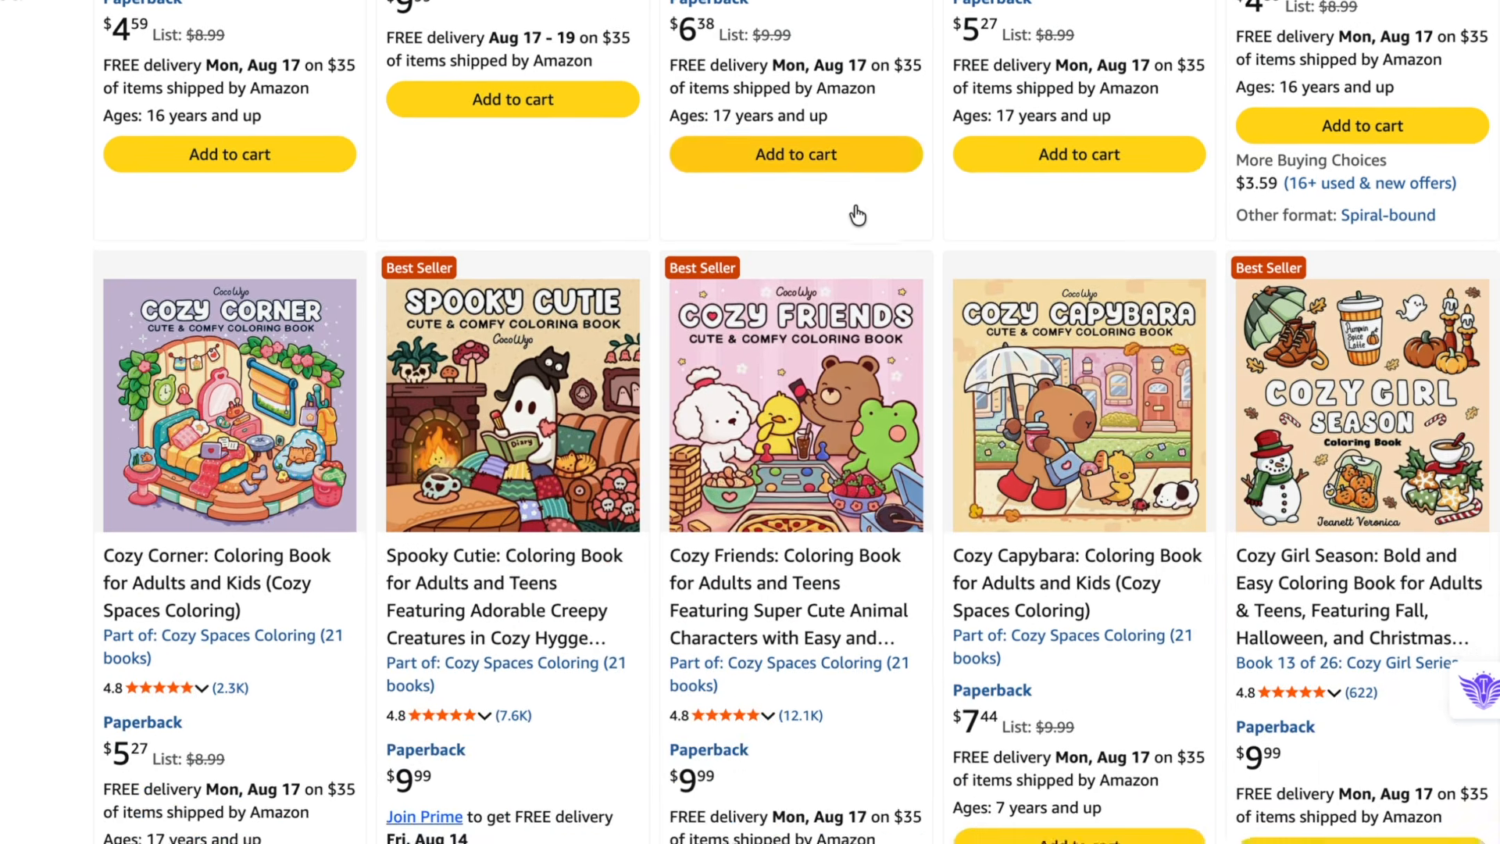
pyautogui.scroll(-2, 857, 212)
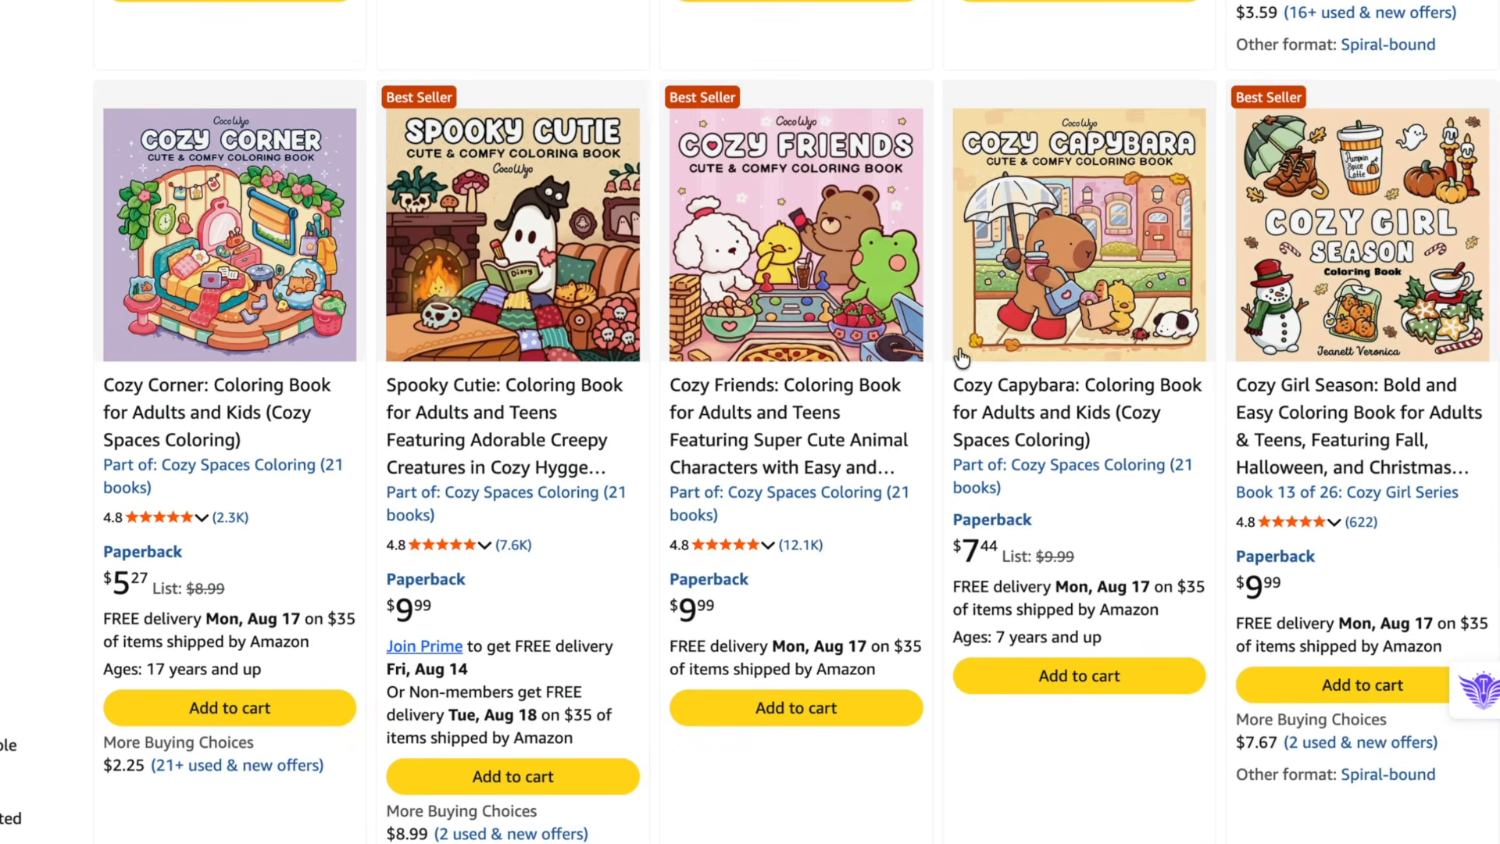
pyautogui.scroll(-1, 961, 357)
pyautogui.scroll(-1, 960, 357)
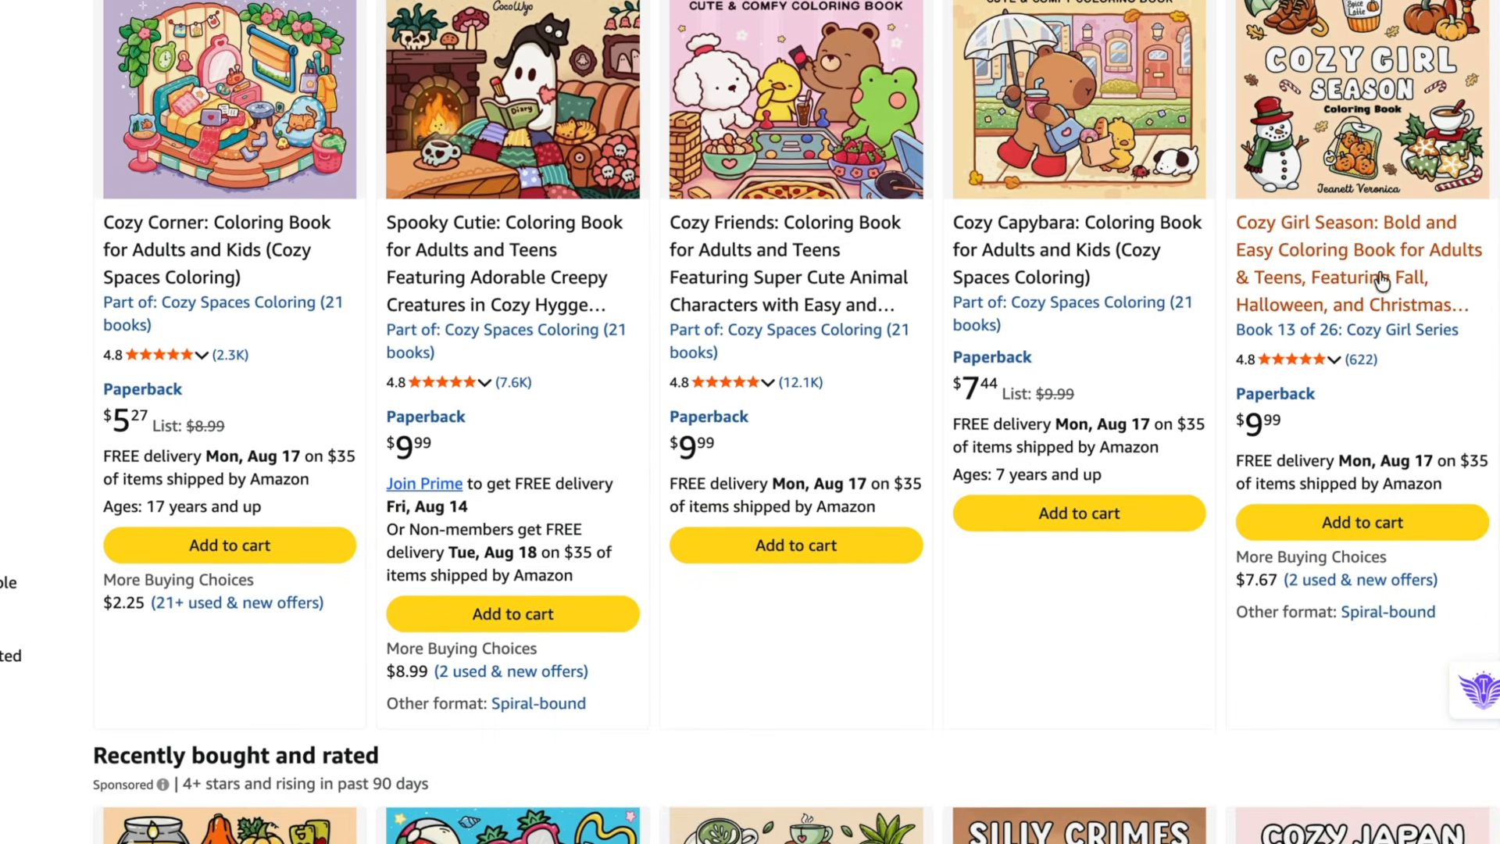
pyautogui.scroll(1, 1297, 270)
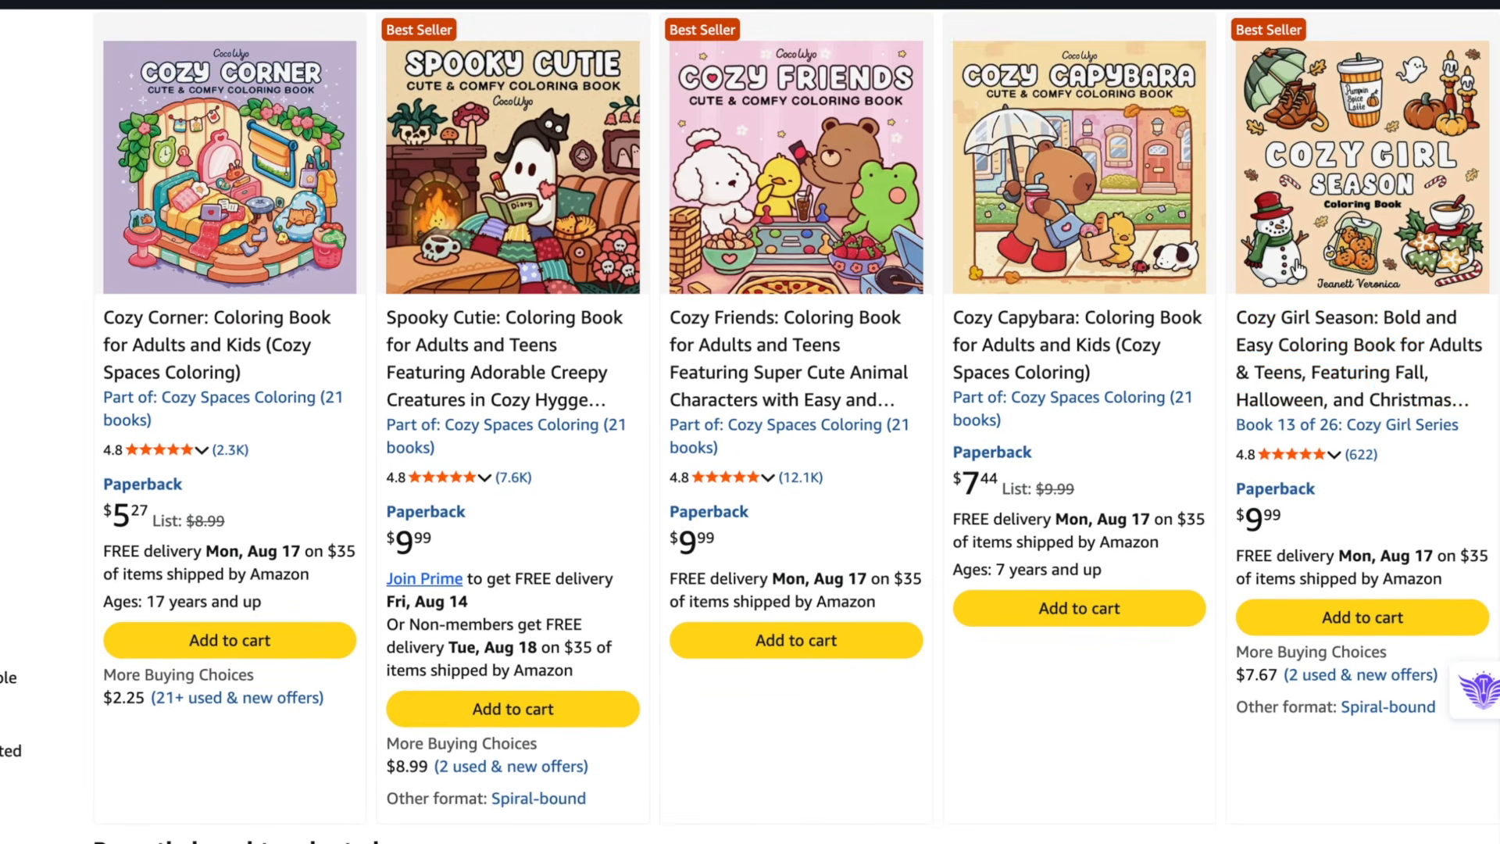
# - Open the Cozy Girl Season listing and examine how its title and subtitle are written
pyautogui.click(1336, 343)
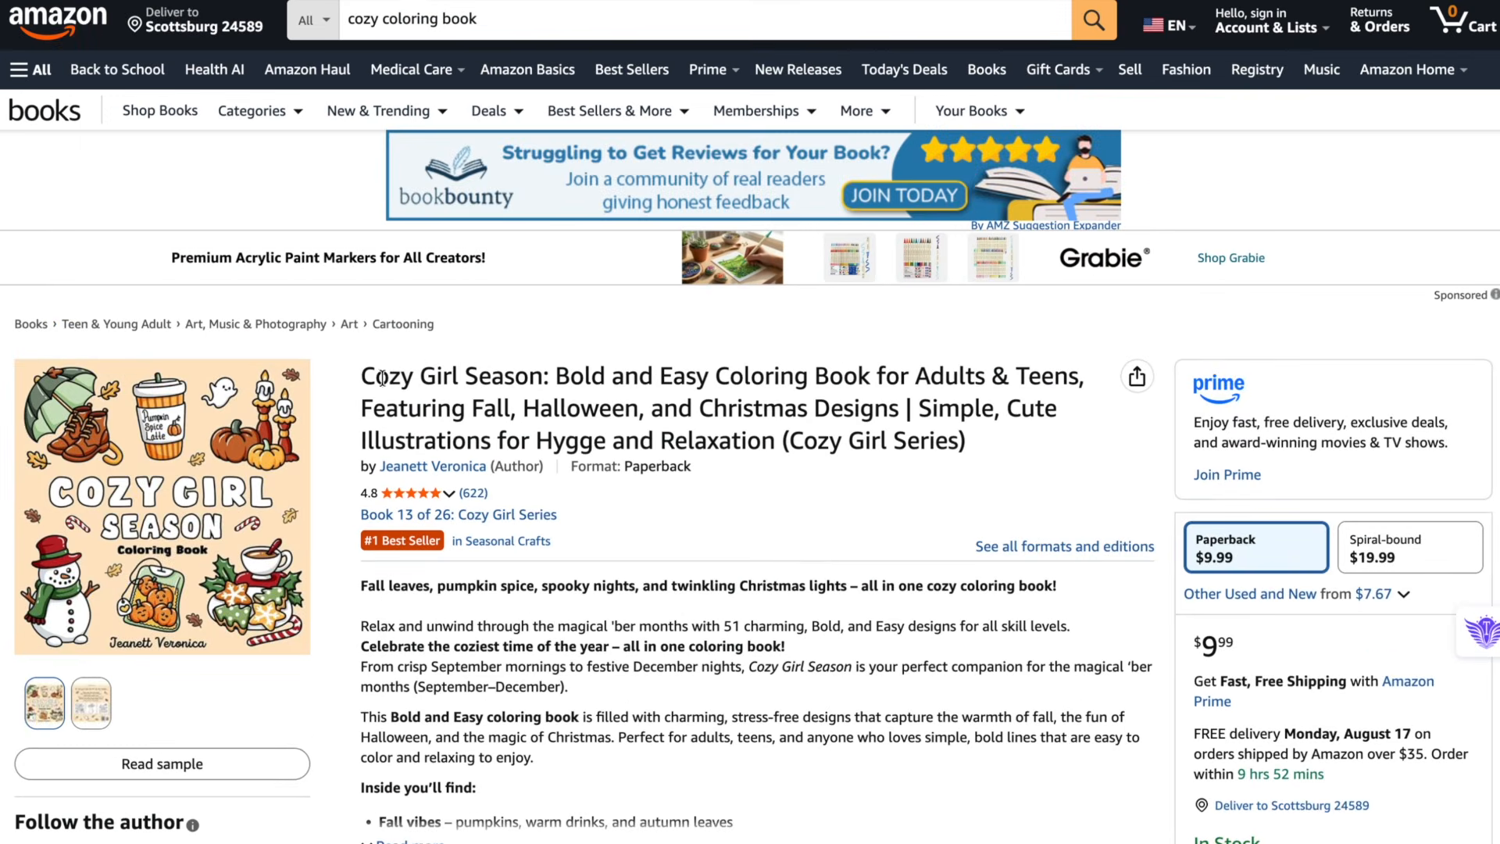
pyautogui.moveTo(207, 297); pyautogui.dragTo(365, 300)
pyautogui.moveTo(500, 377); pyautogui.dragTo(544, 378)
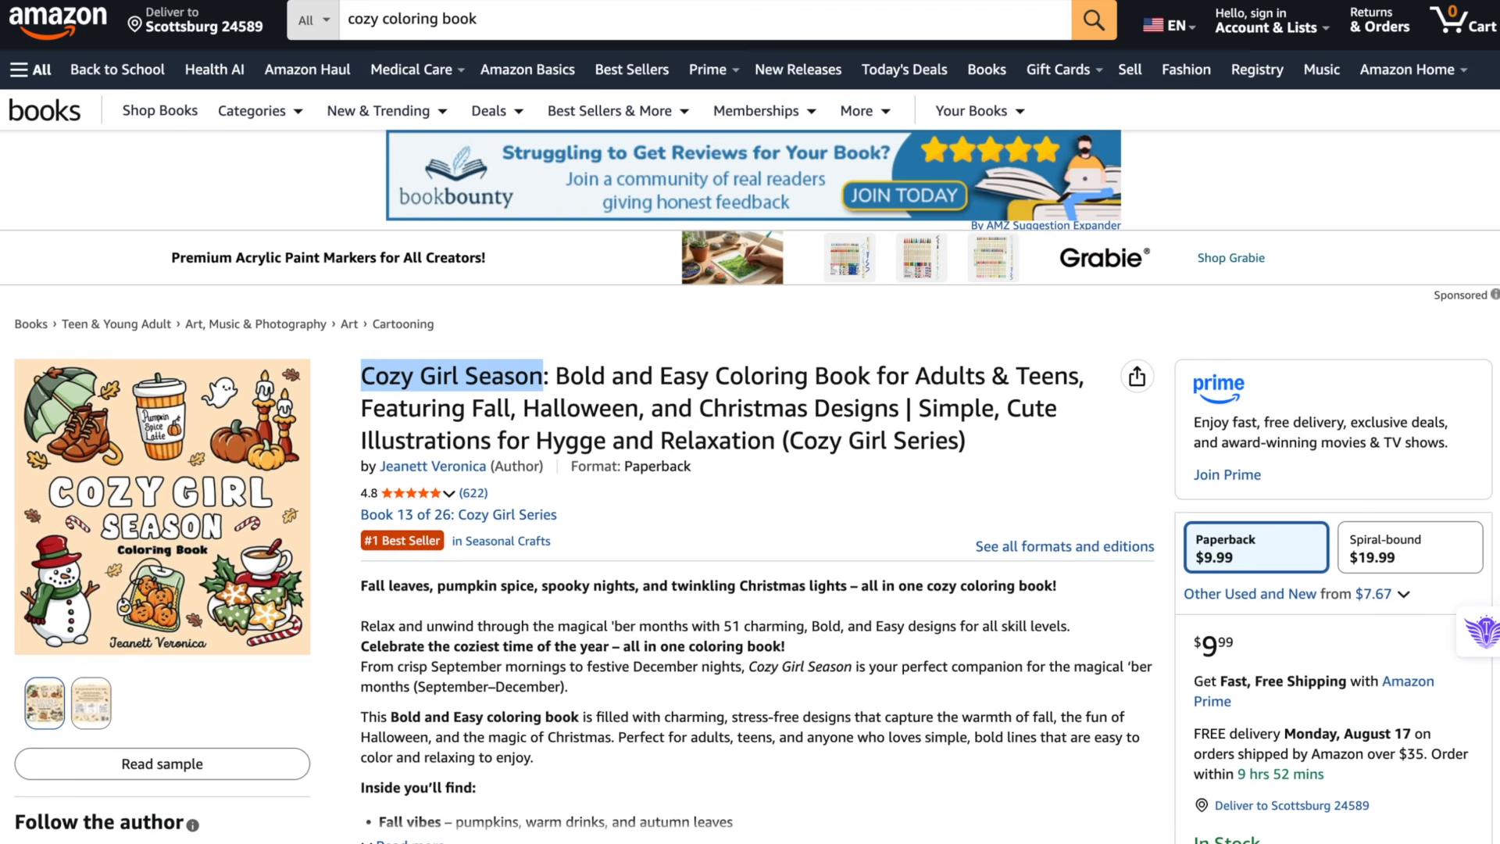
pyautogui.click(557, 373)
pyautogui.moveTo(557, 373); pyautogui.dragTo(967, 439)
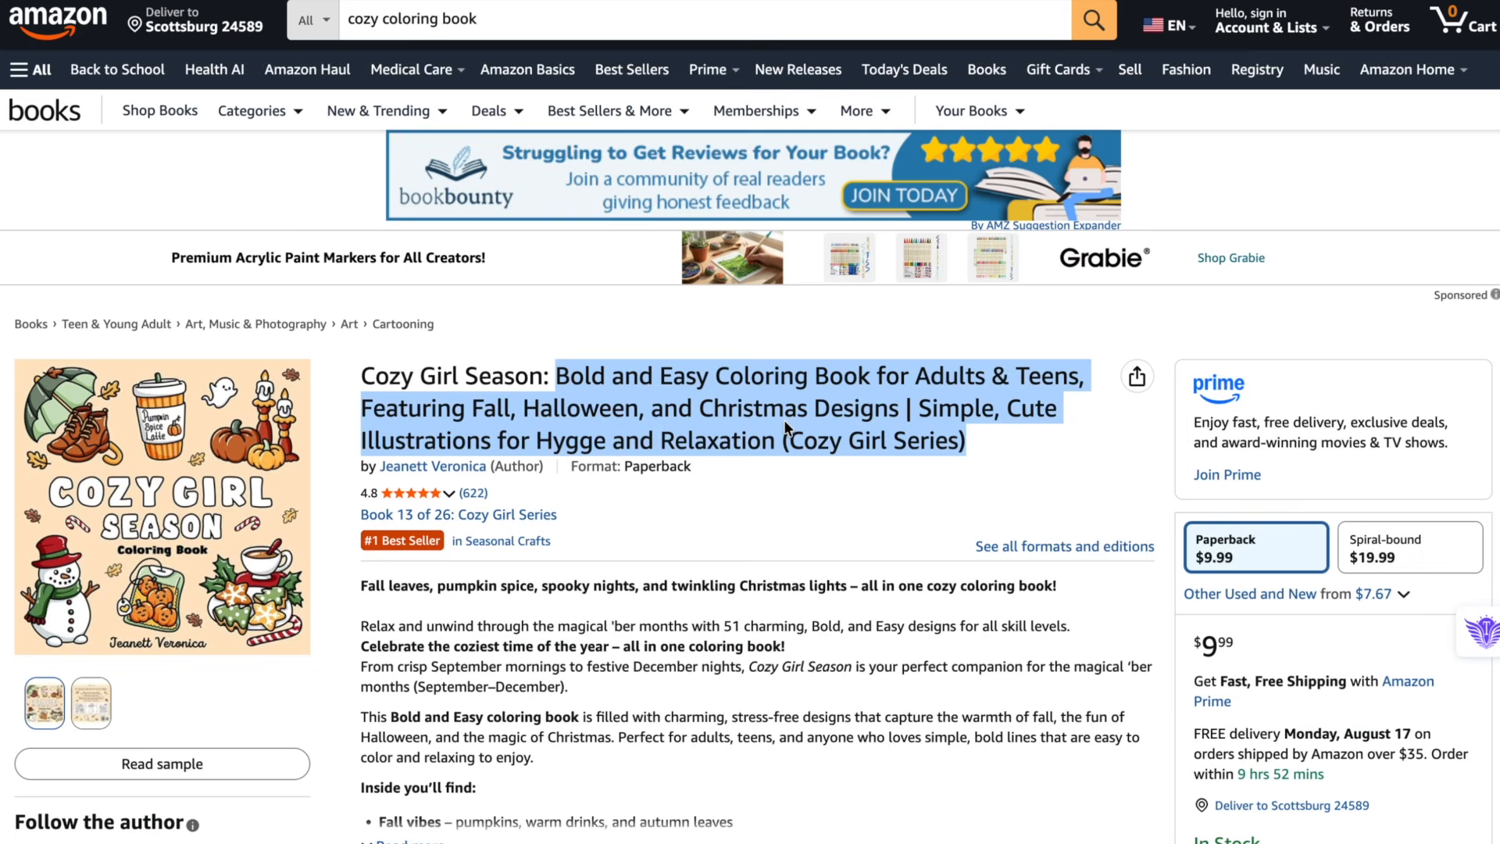
pyautogui.scroll(-1, 785, 426)
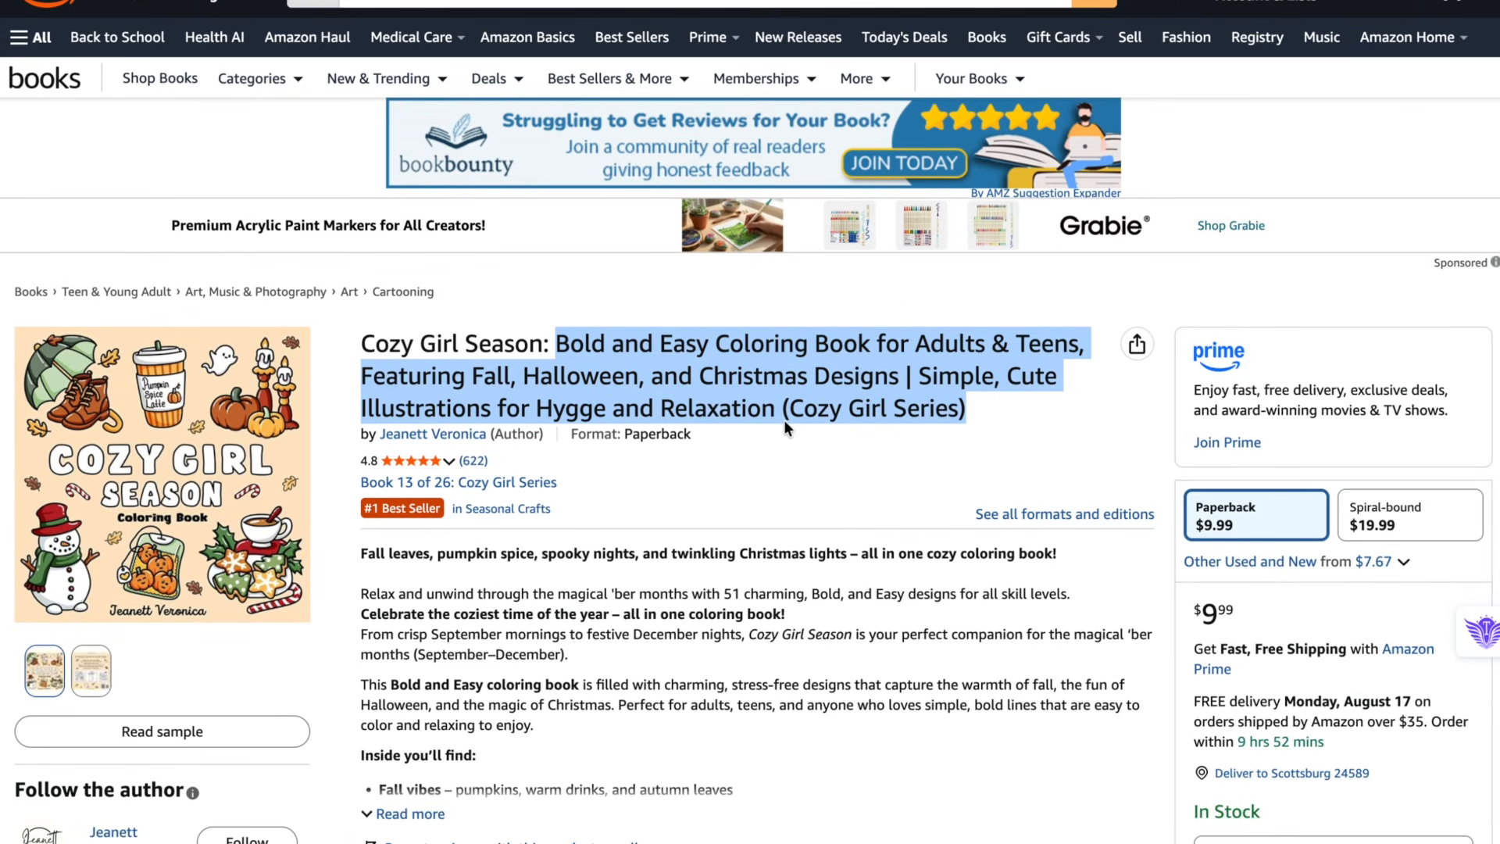
pyautogui.scroll(-2, 766, 407)
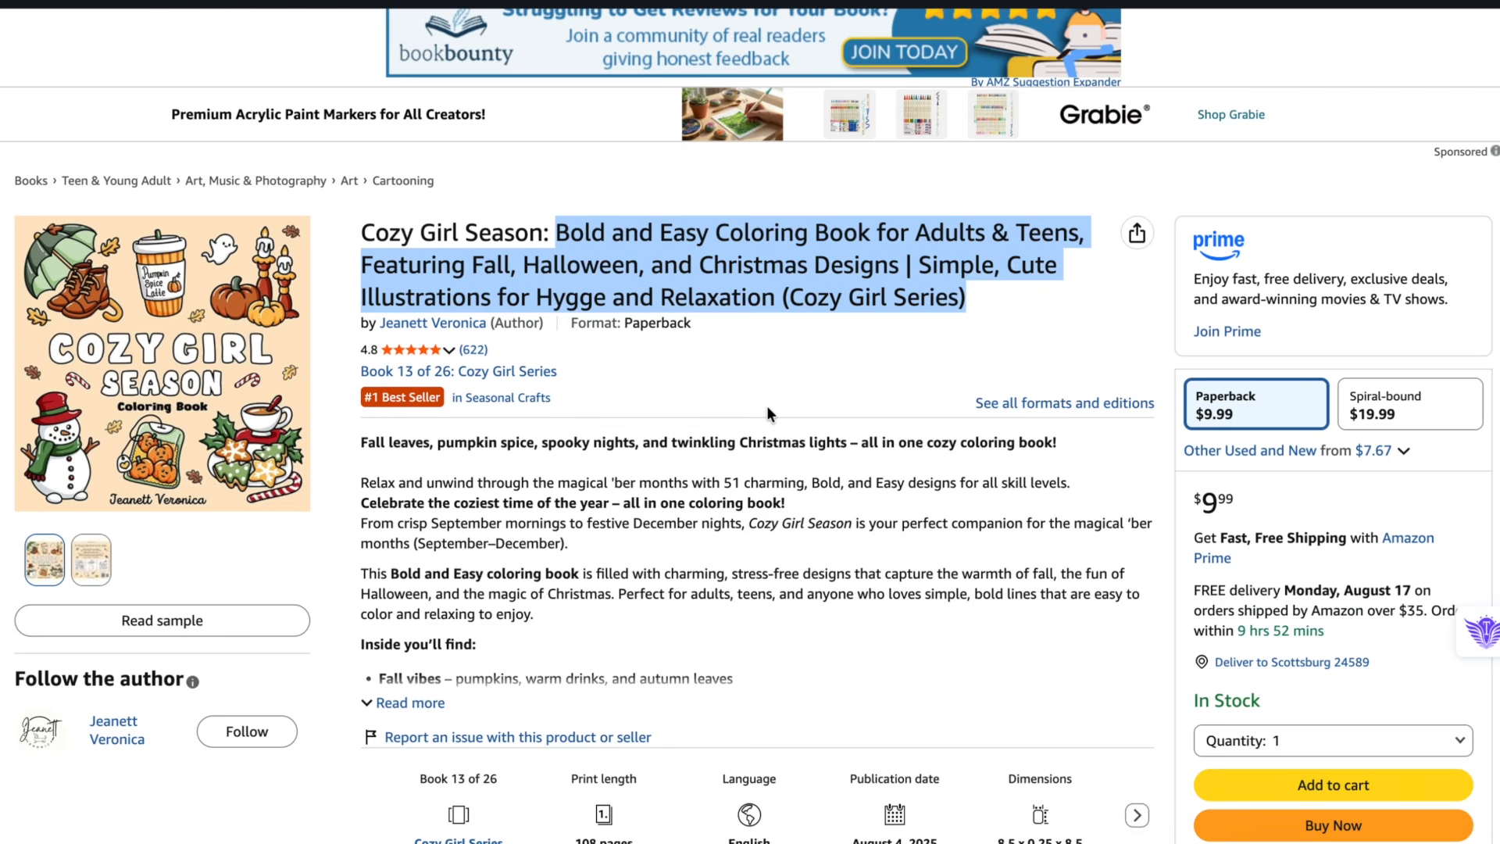
# - Copy Bold and Easy Coloring Book for Adults & Teens from the Cozy Girl Season listing's title
pyautogui.click(557, 226)
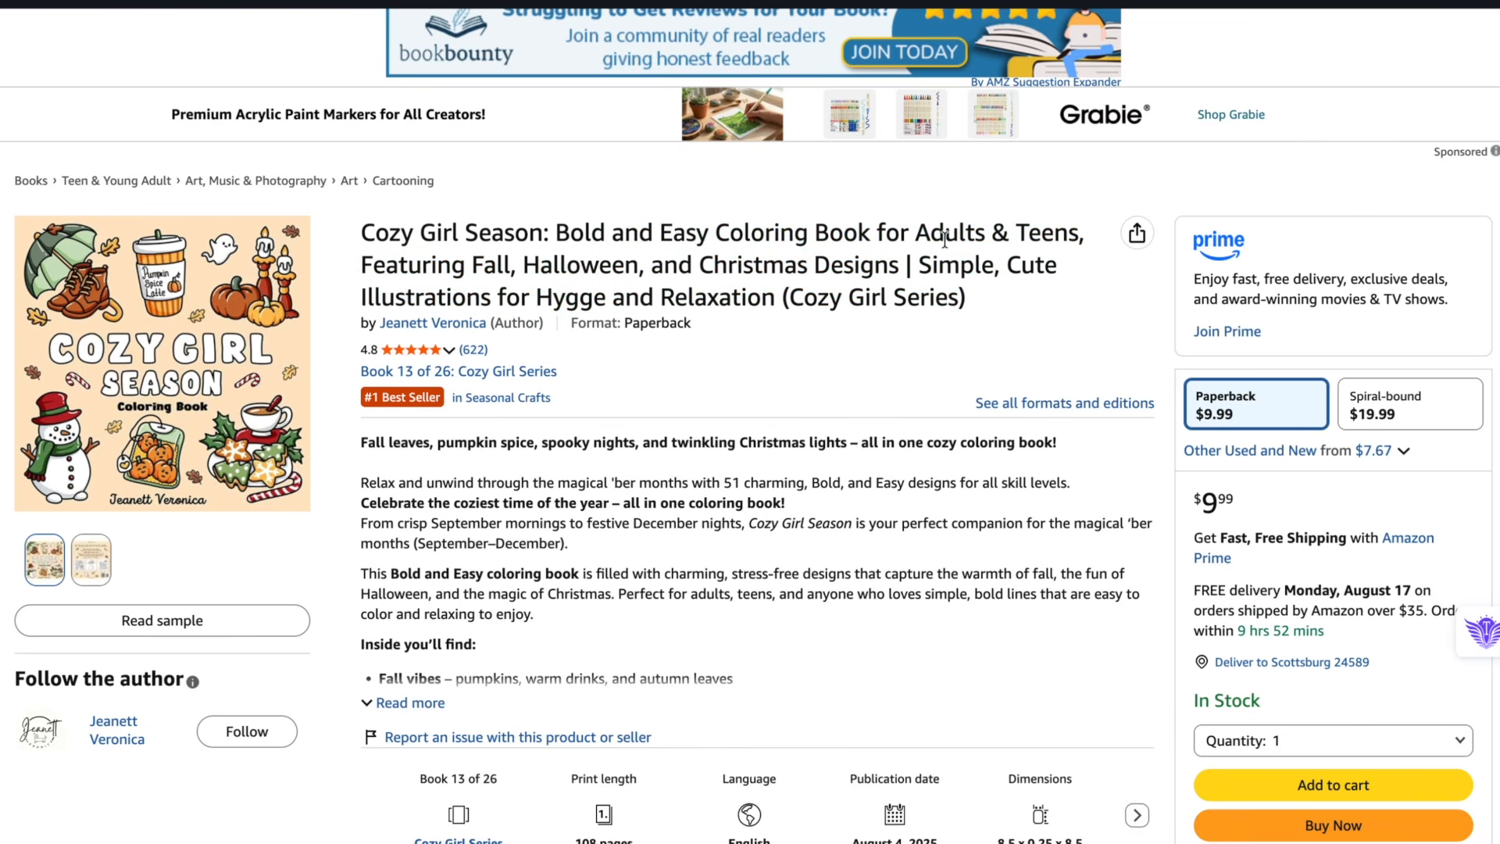
pyautogui.moveTo(555, 235); pyautogui.dragTo(779, 258)
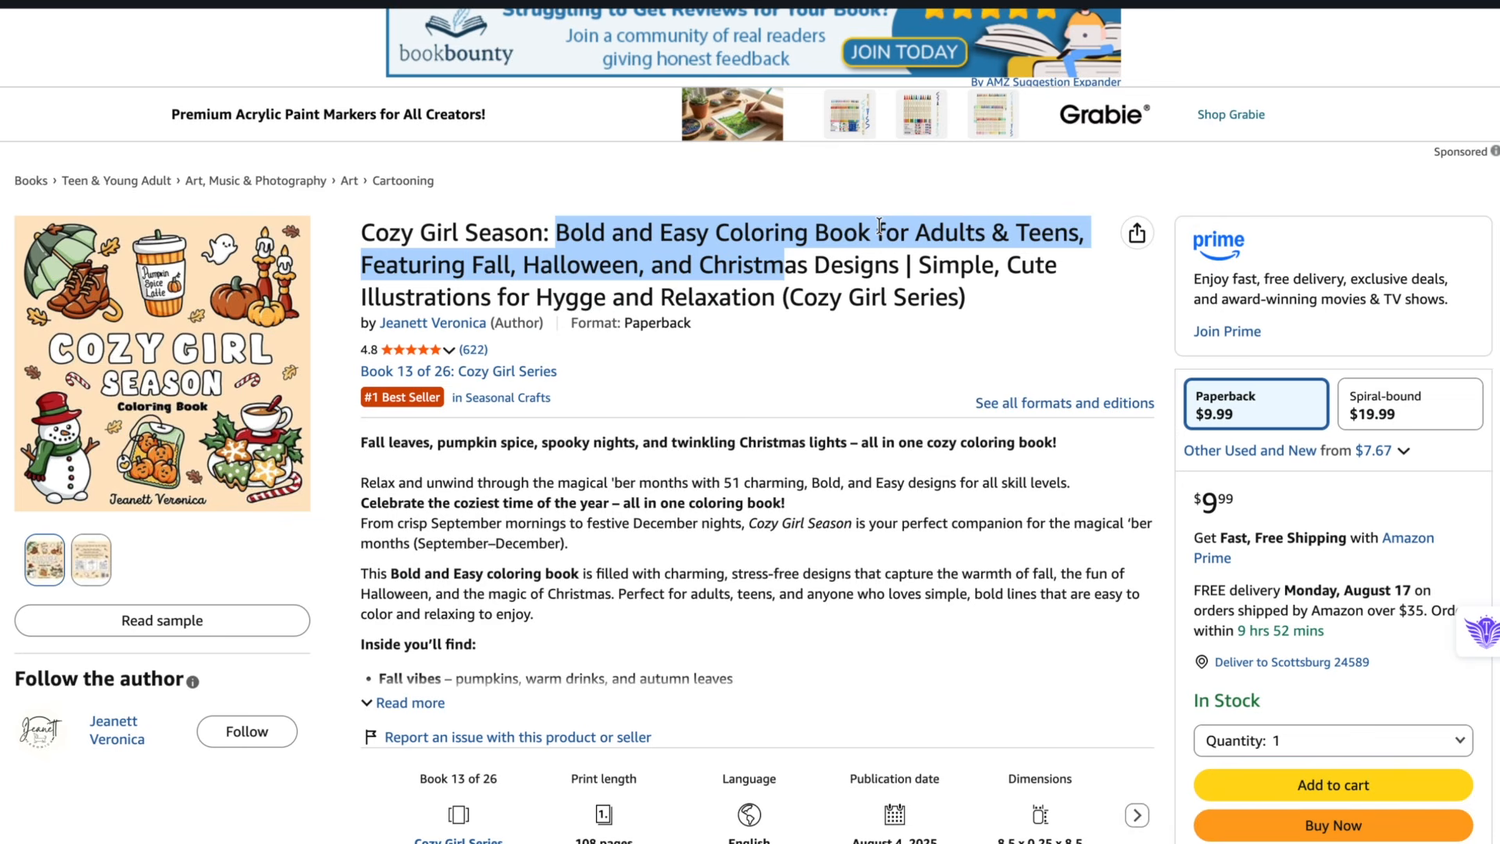
pyautogui.click(840, 256)
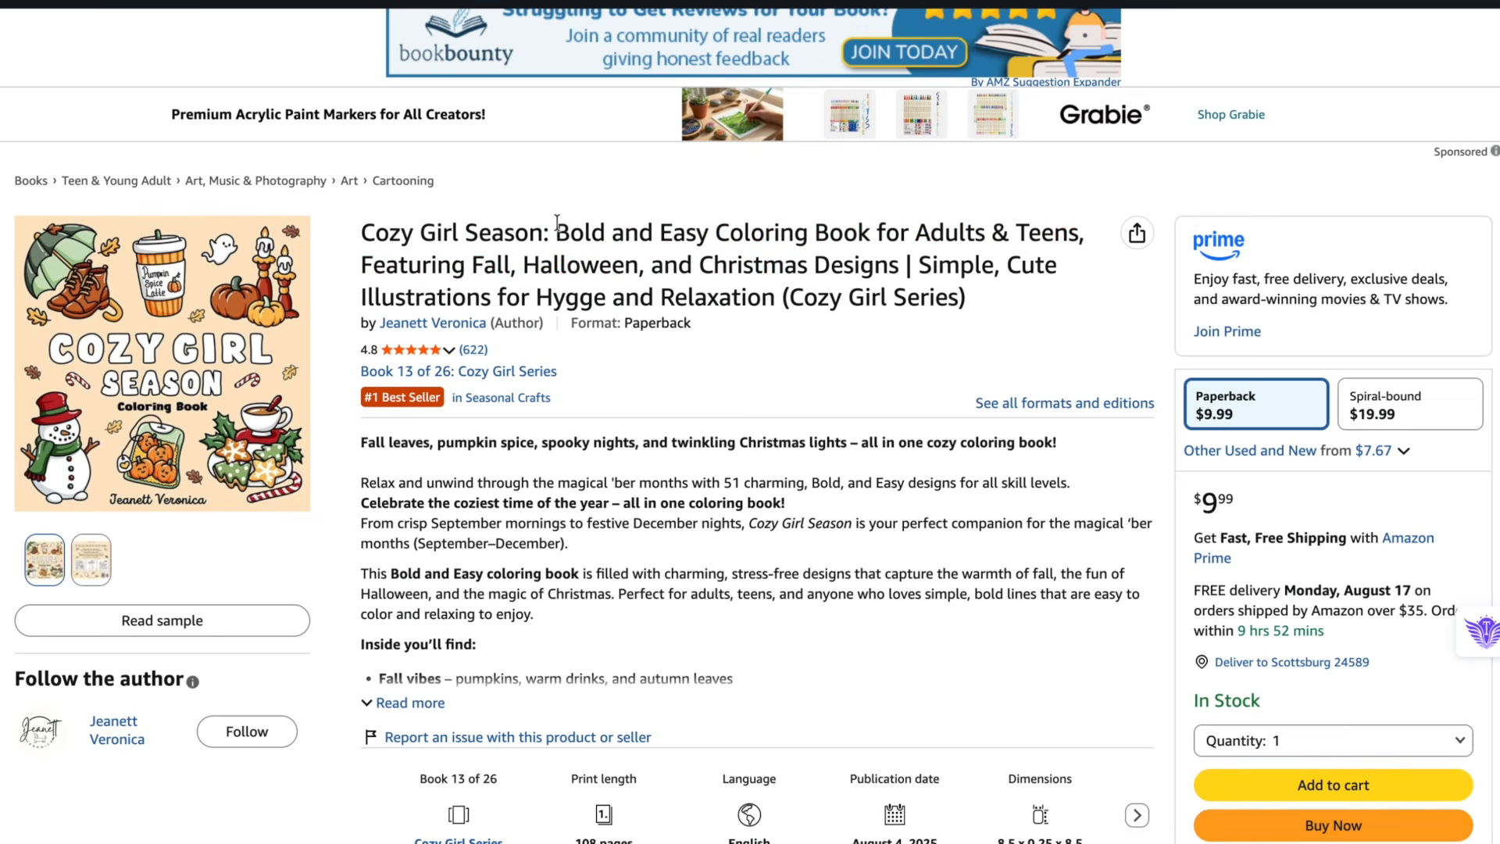
pyautogui.moveTo(556, 225); pyautogui.dragTo(742, 254)
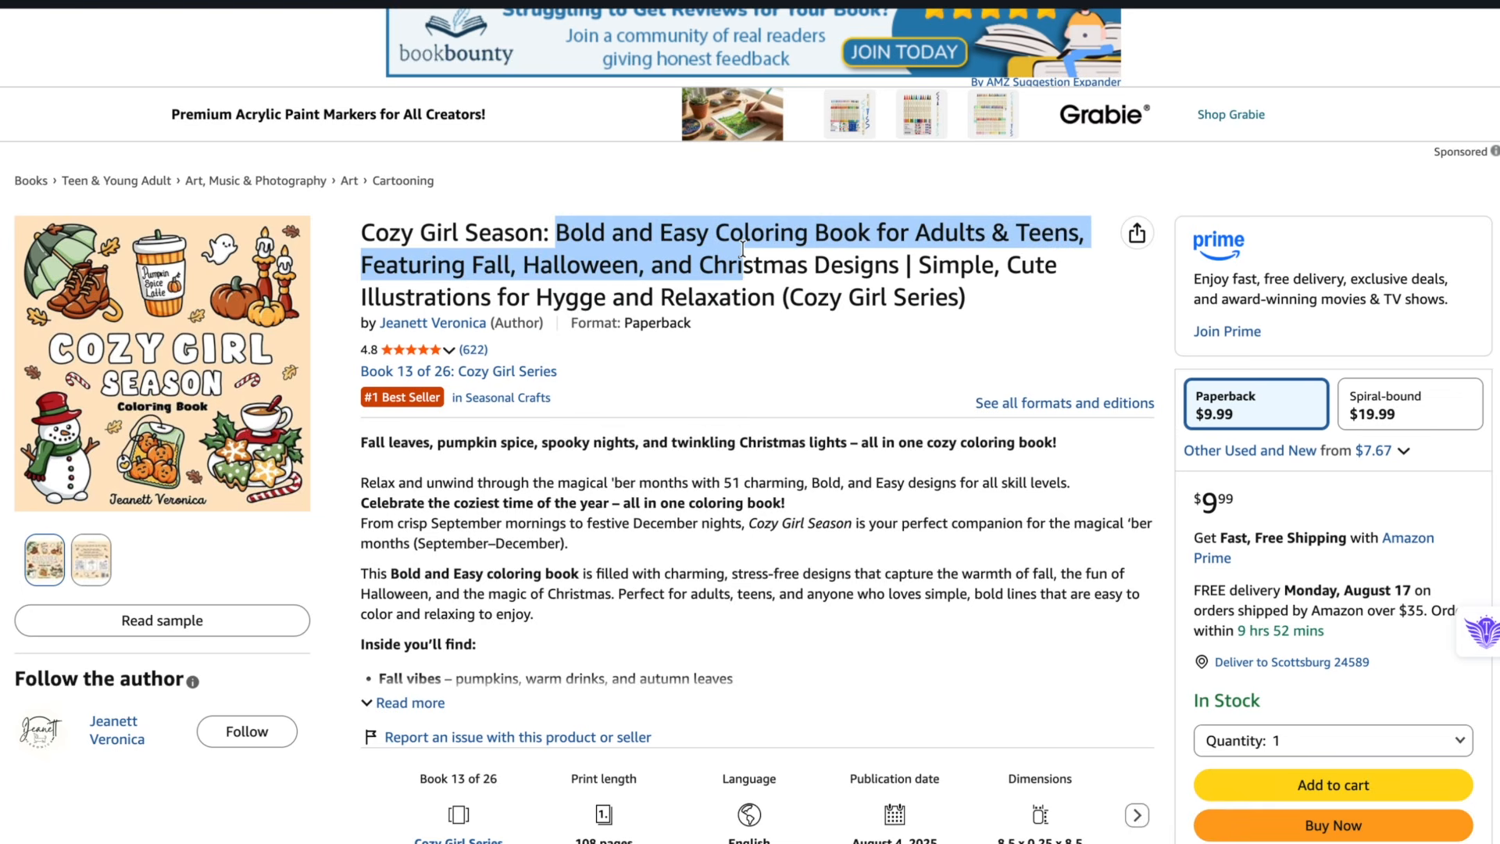
pyautogui.click(662, 288)
pyautogui.moveTo(555, 230); pyautogui.dragTo(1078, 231)
pyautogui.press('cmd+c')
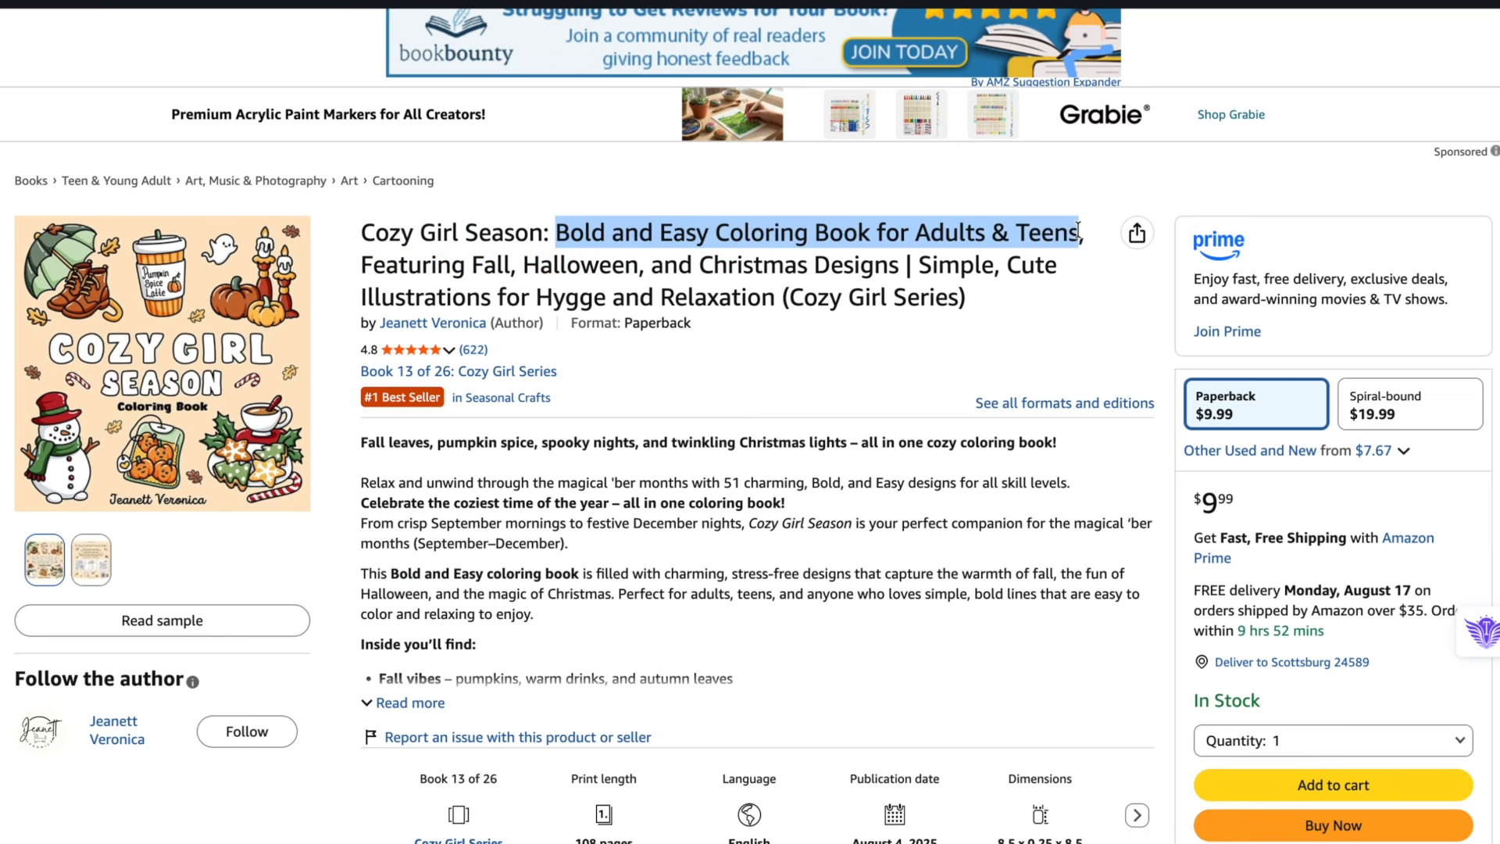
pyautogui.click(156, 2)
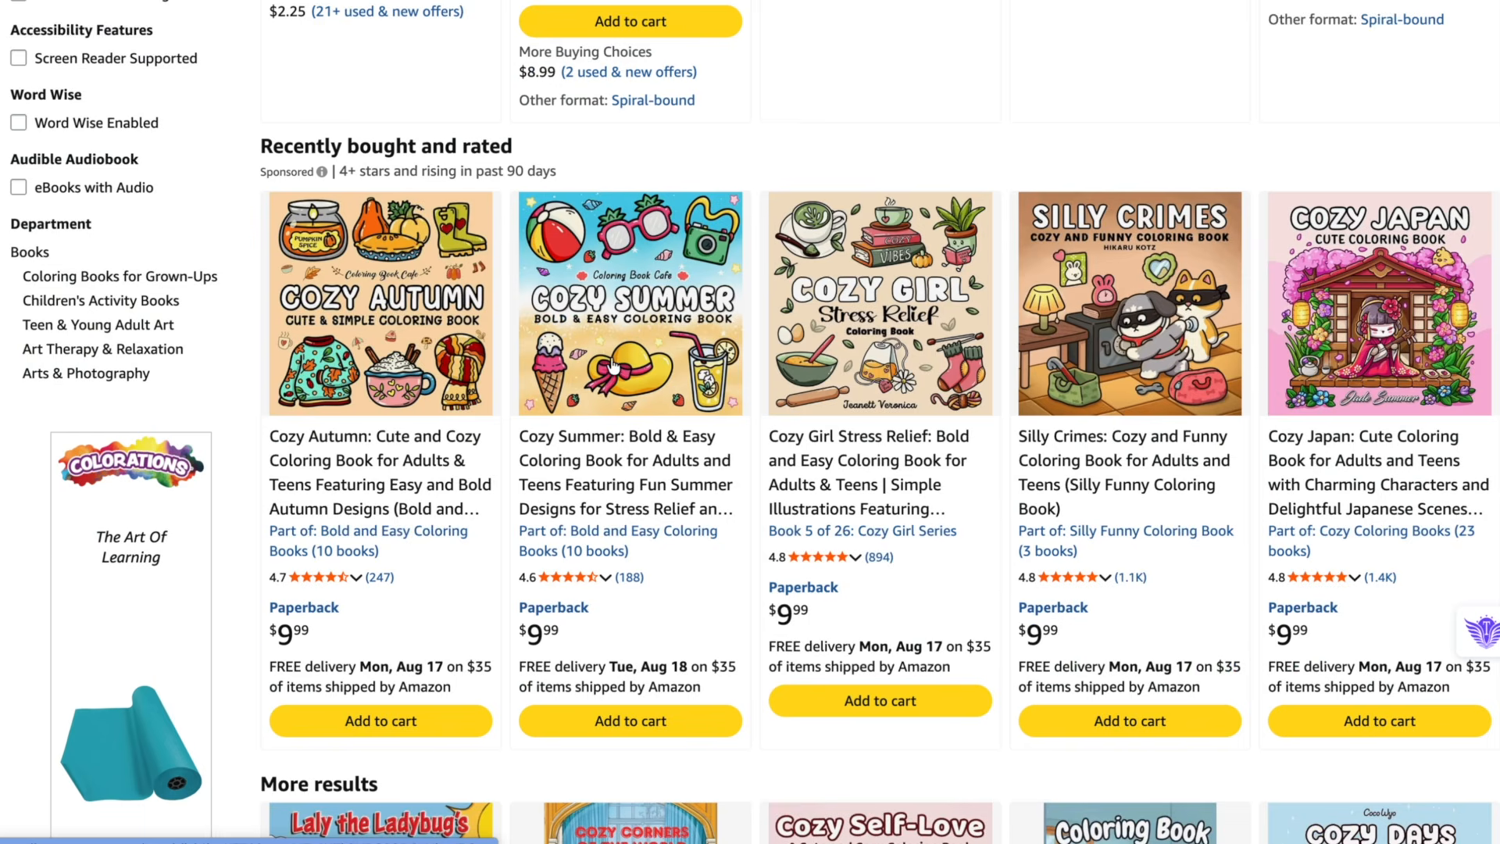
# - Open the Cozy Autumn listing from the results and compare how its title and subtitle are worded
pyautogui.scroll(-1, 612, 367)
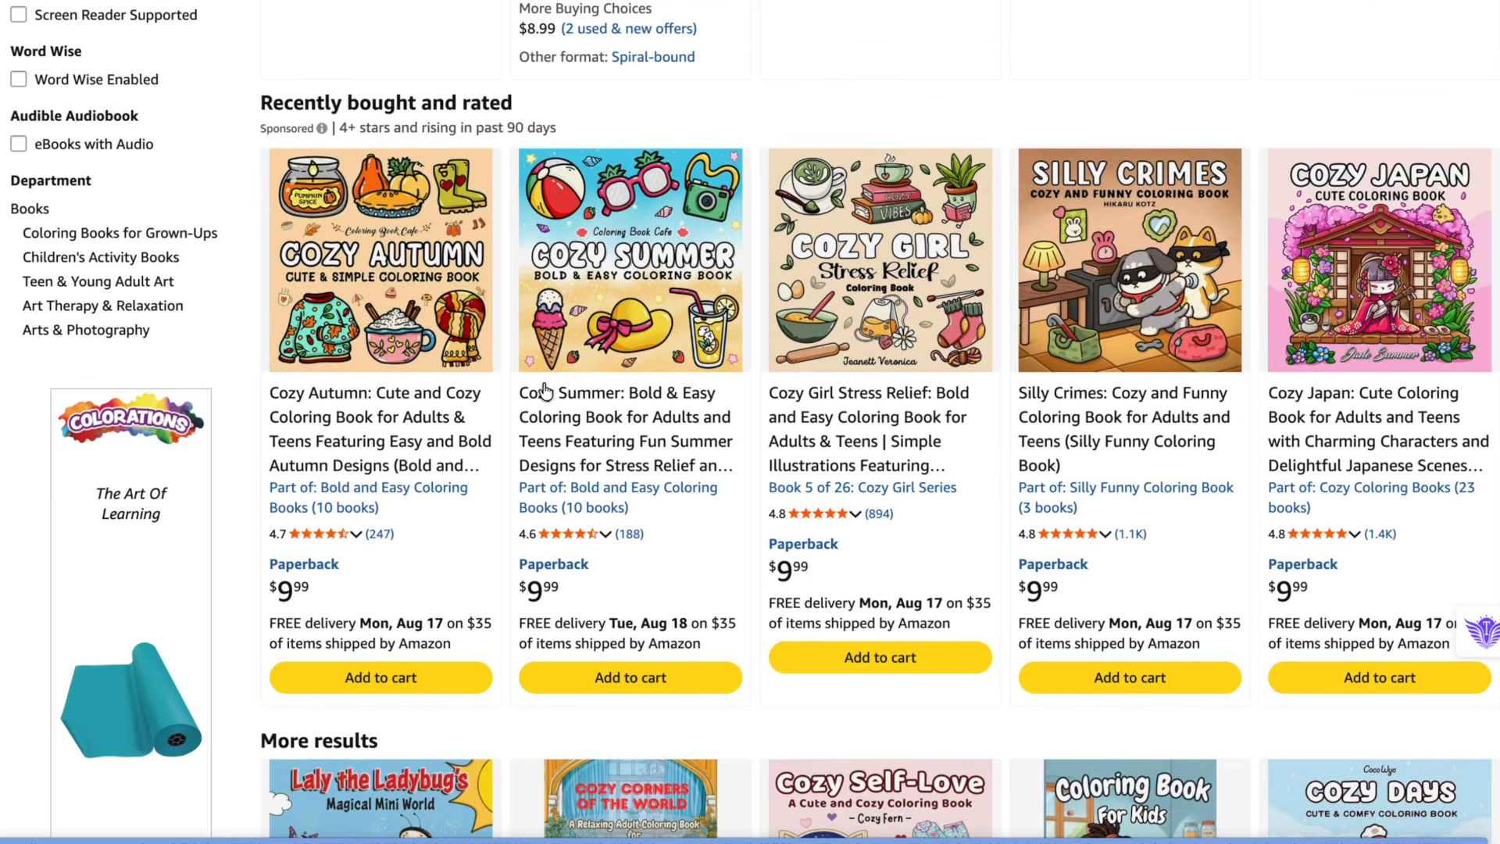
pyautogui.scroll(-1, 467, 442)
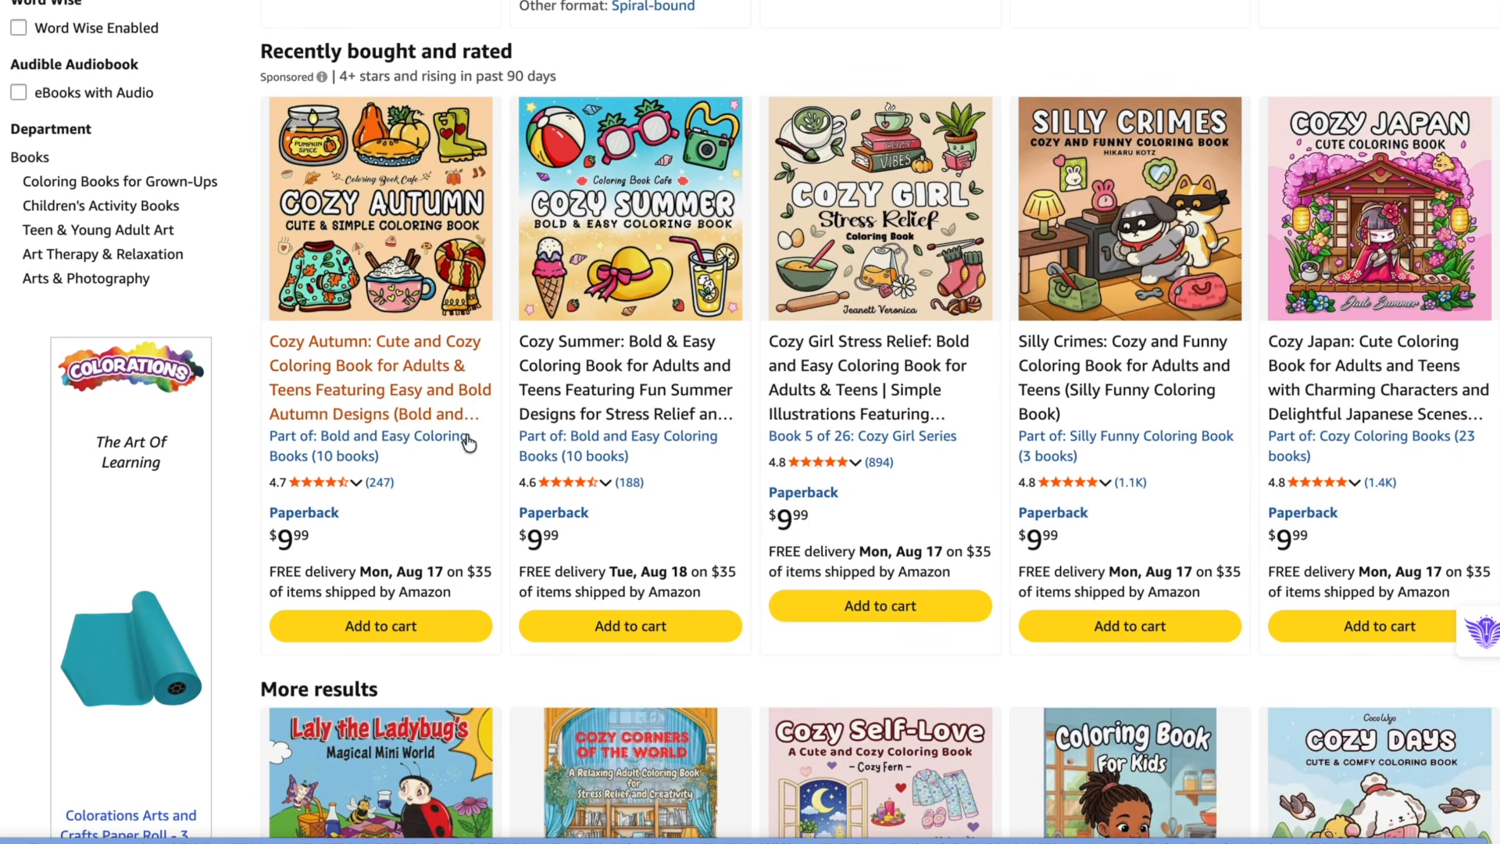
pyautogui.click(383, 364)
pyautogui.scroll(-1, 550, 408)
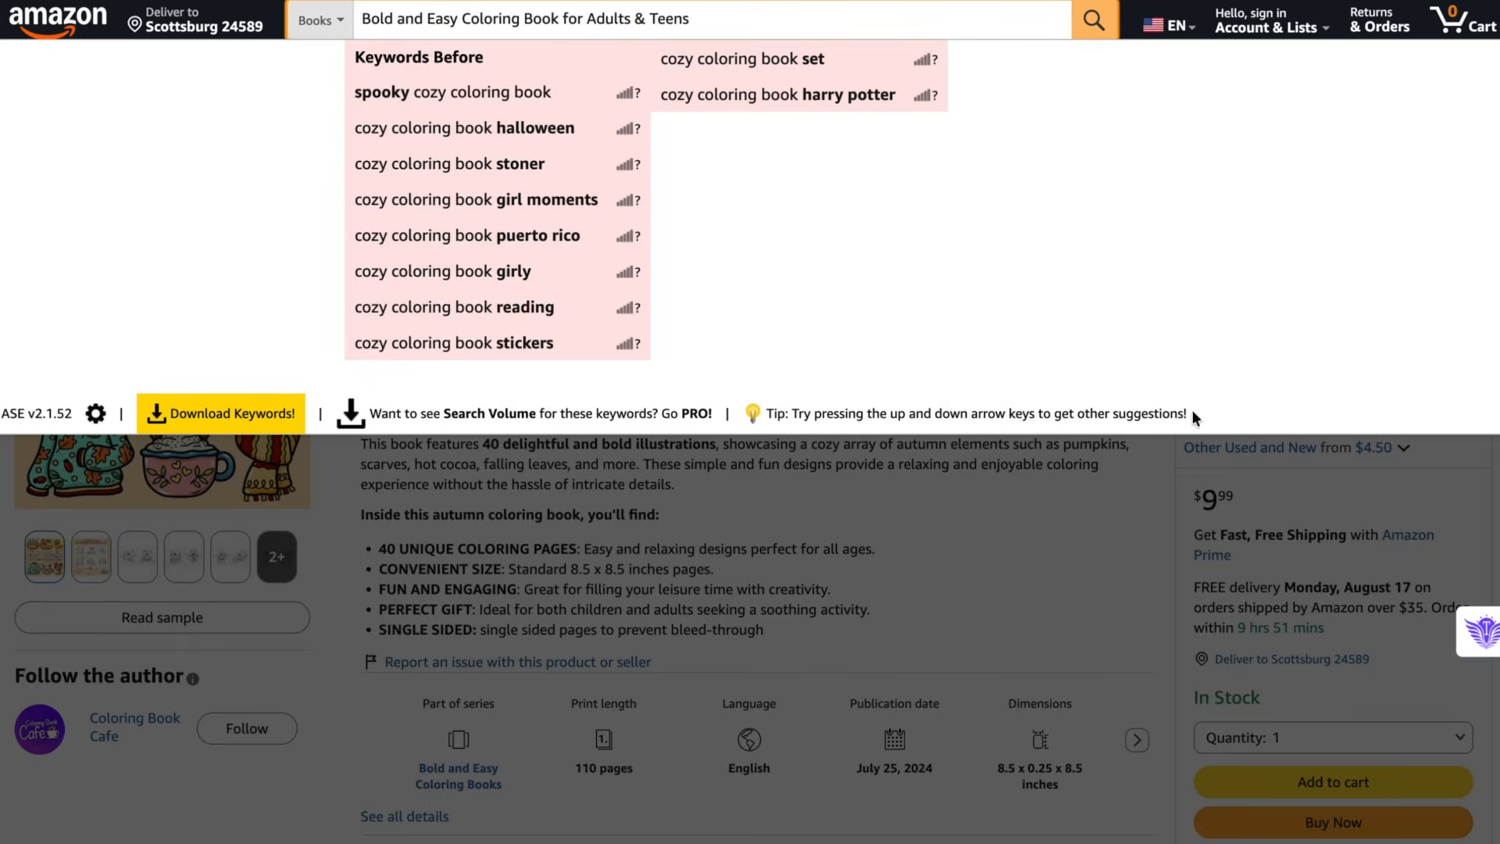
pyautogui.click(1106, 569)
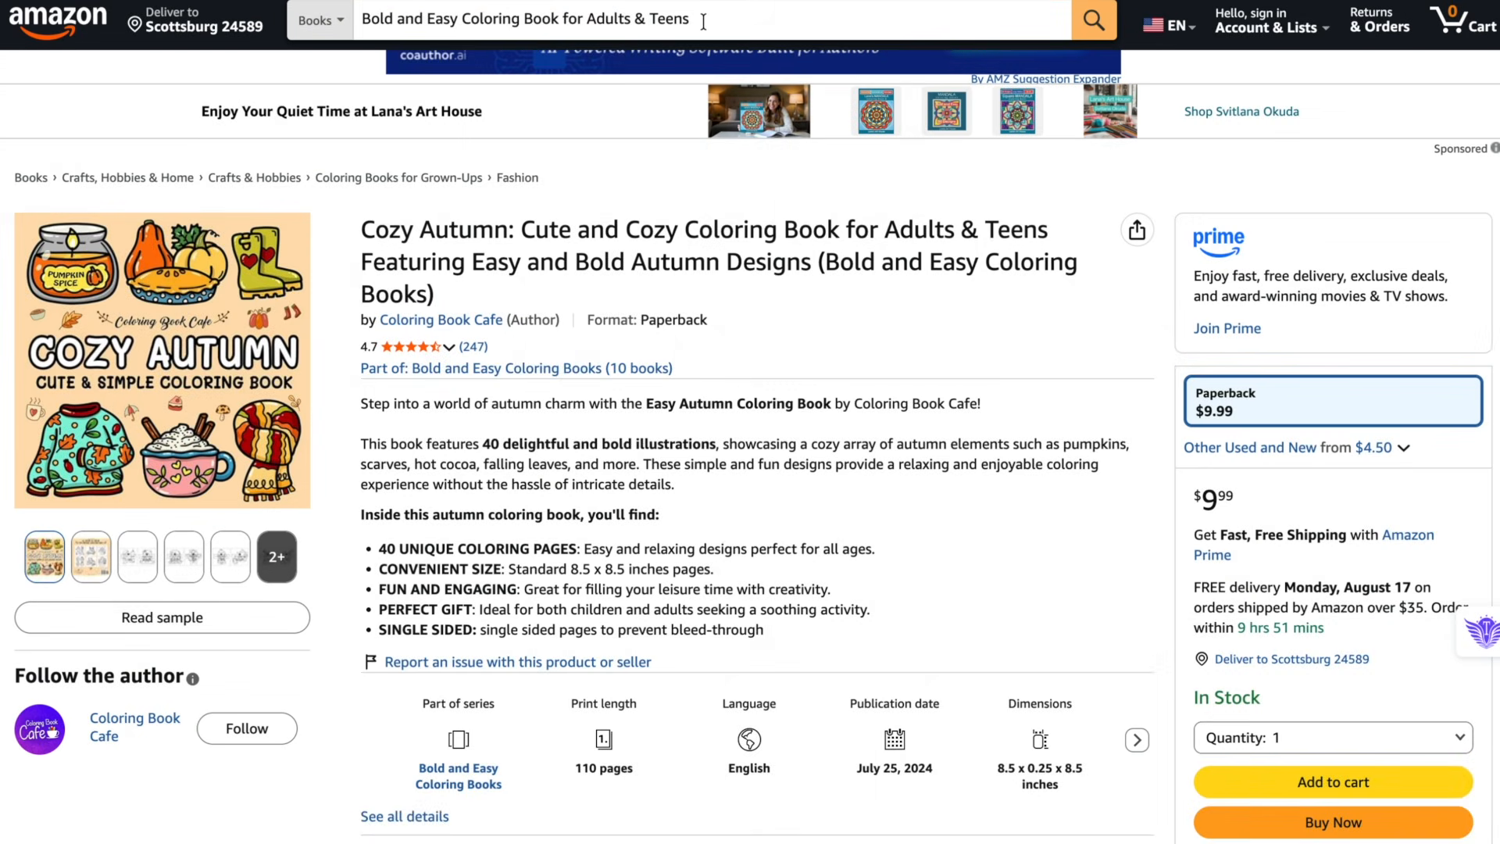
pyautogui.moveTo(522, 230); pyautogui.dragTo(675, 232)
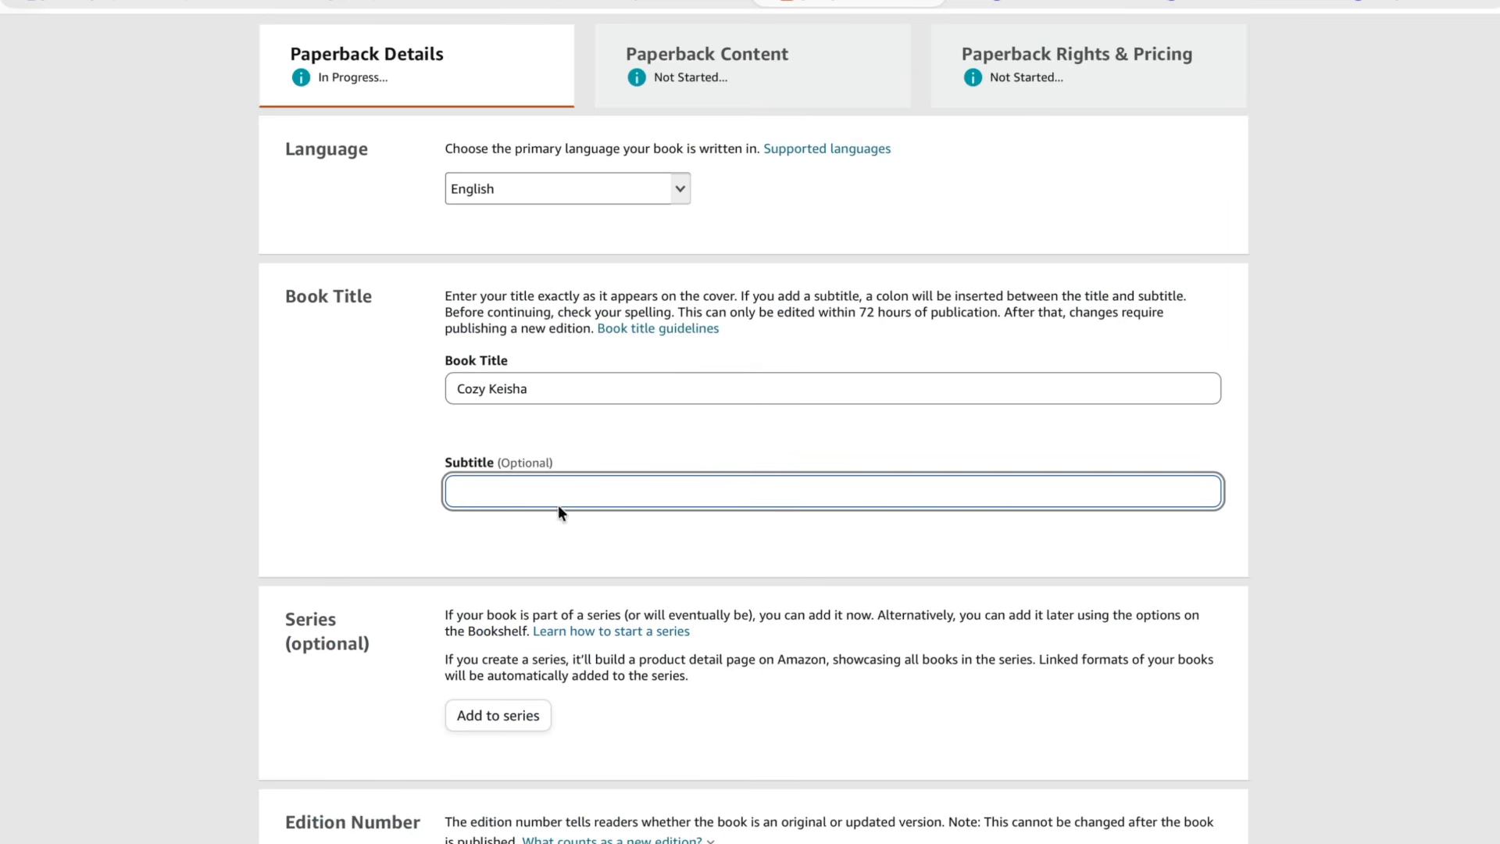
# - Paste Bold and Easy Coloring Book for Adults & Teens into the book's Subtitle field
pyautogui.rightClick(547, 491)
pyautogui.click(178, 24)
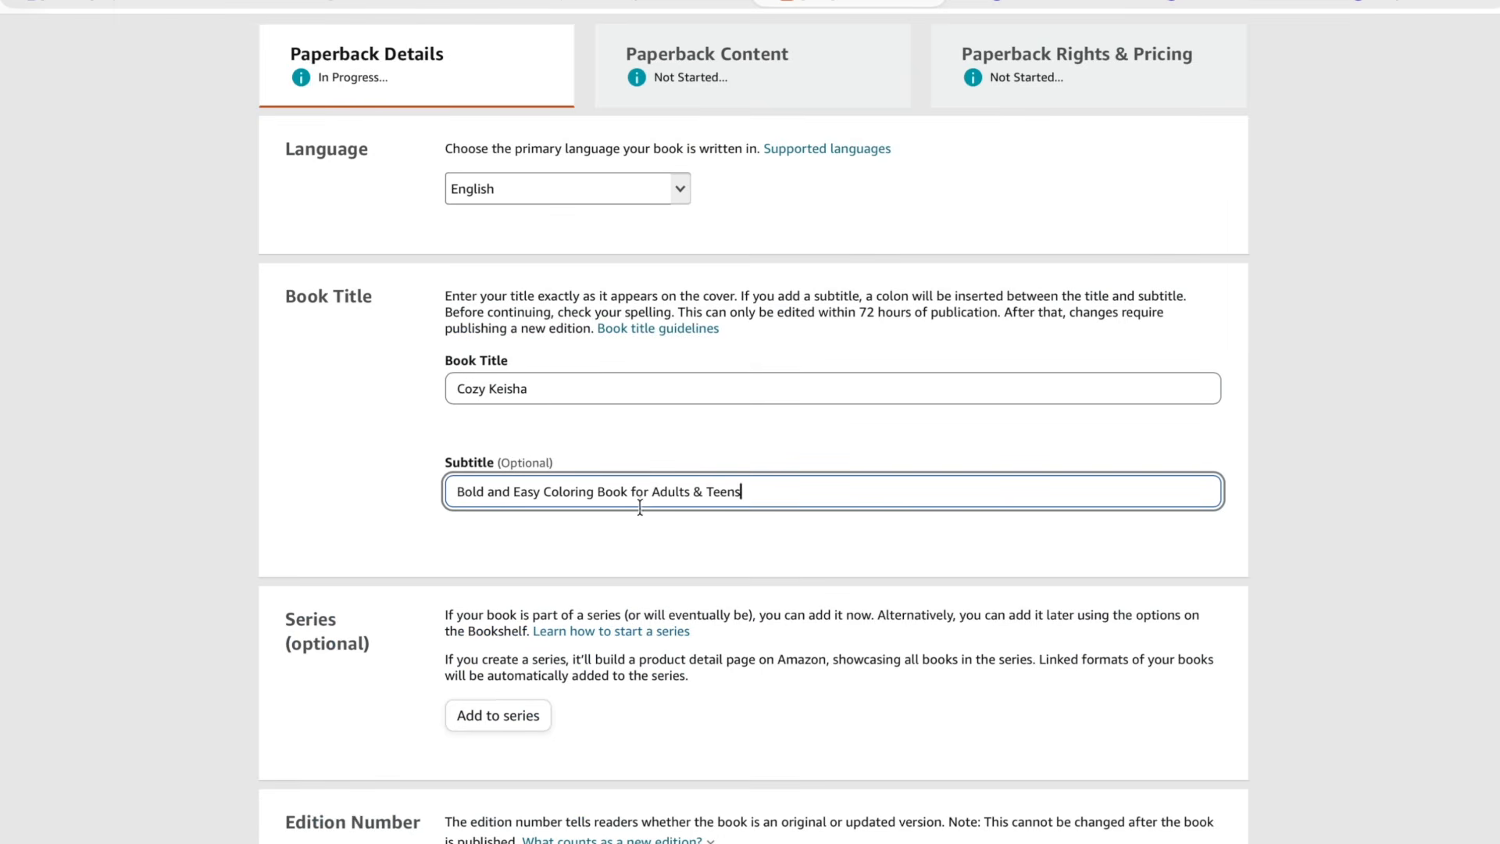
pyautogui.scroll(-3, 743, 512)
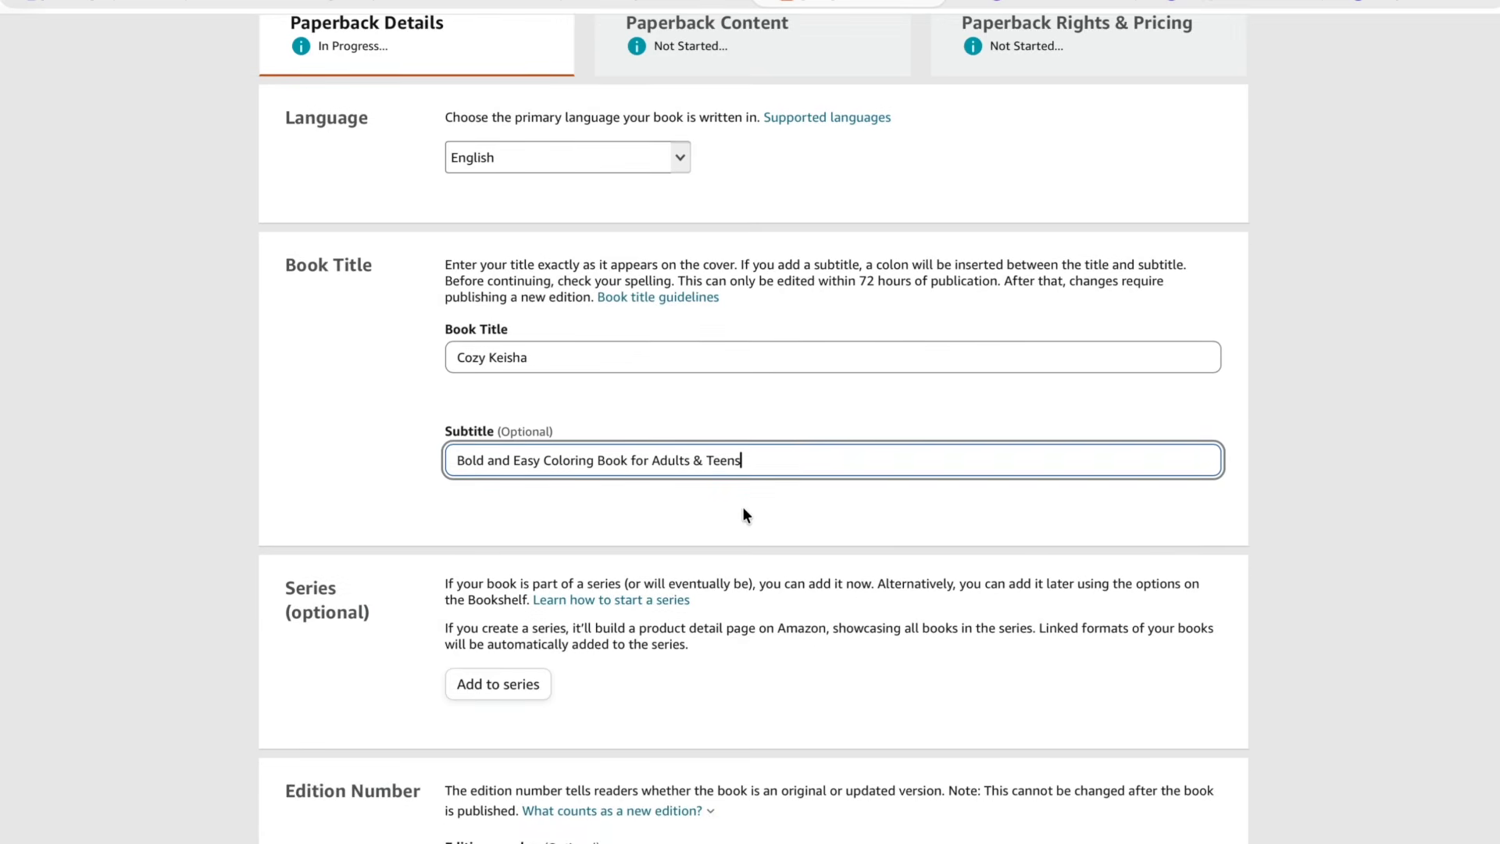
pyautogui.click(571, 178)
pyautogui.click(539, 286)
# - Enter a first and last name as the primary author
pyautogui.scroll(-3, 539, 286)
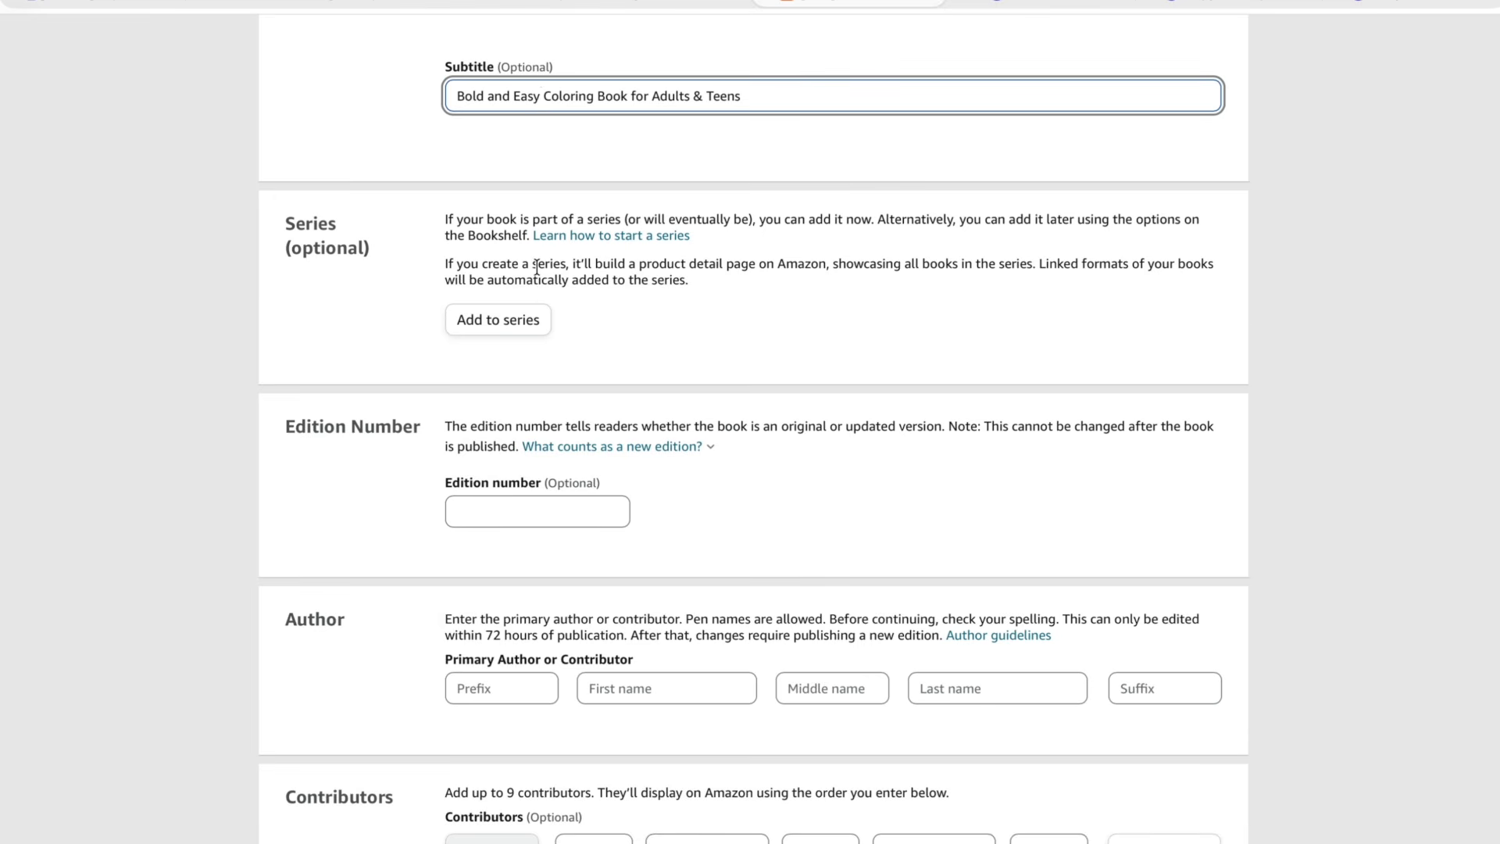
pyautogui.scroll(-2, 538, 267)
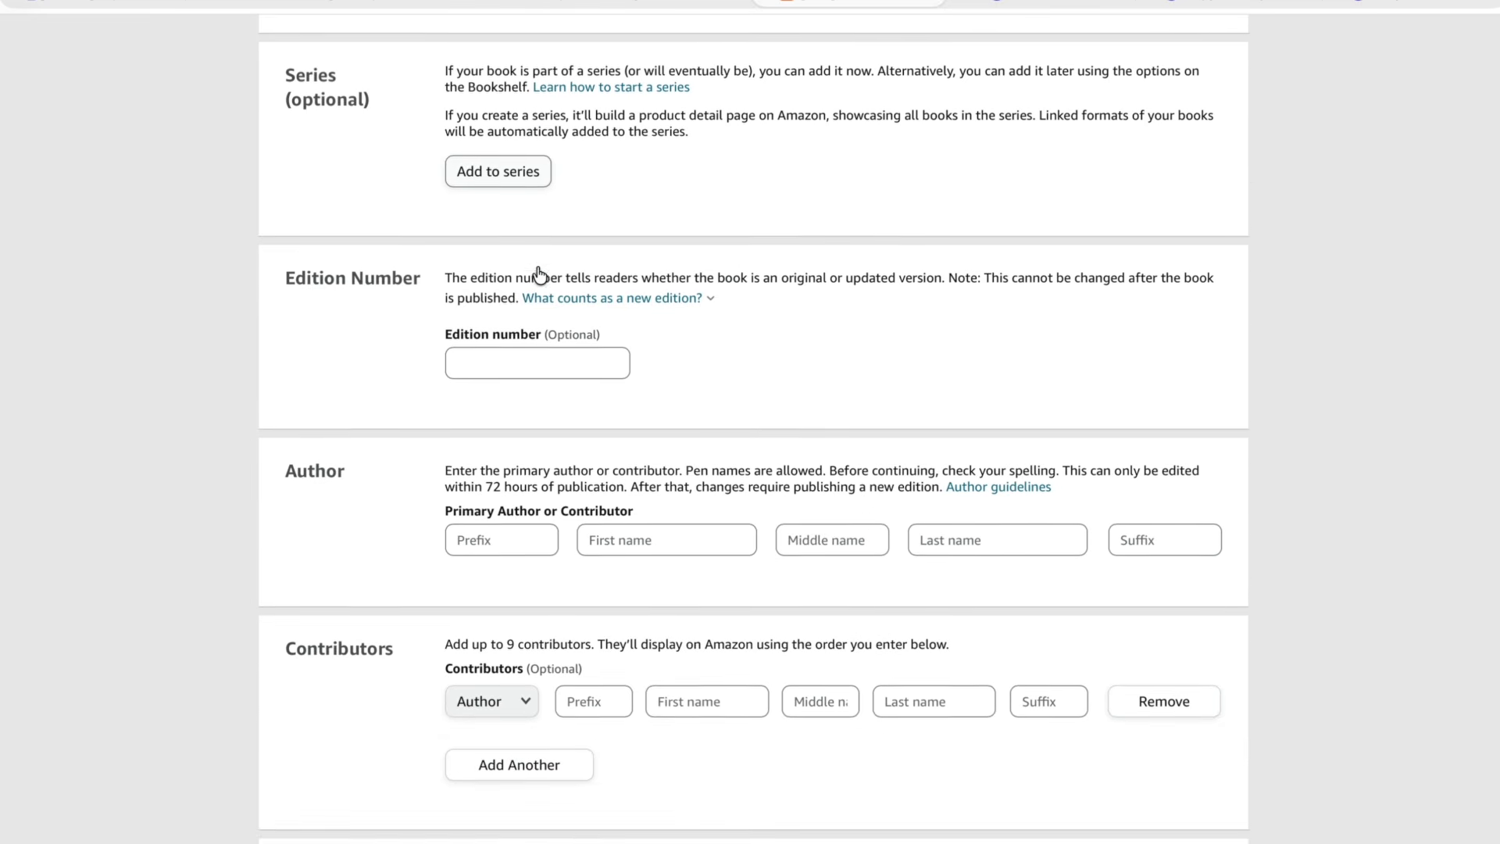
pyautogui.scroll(-2, 490, 358)
pyautogui.scroll(-2, 489, 358)
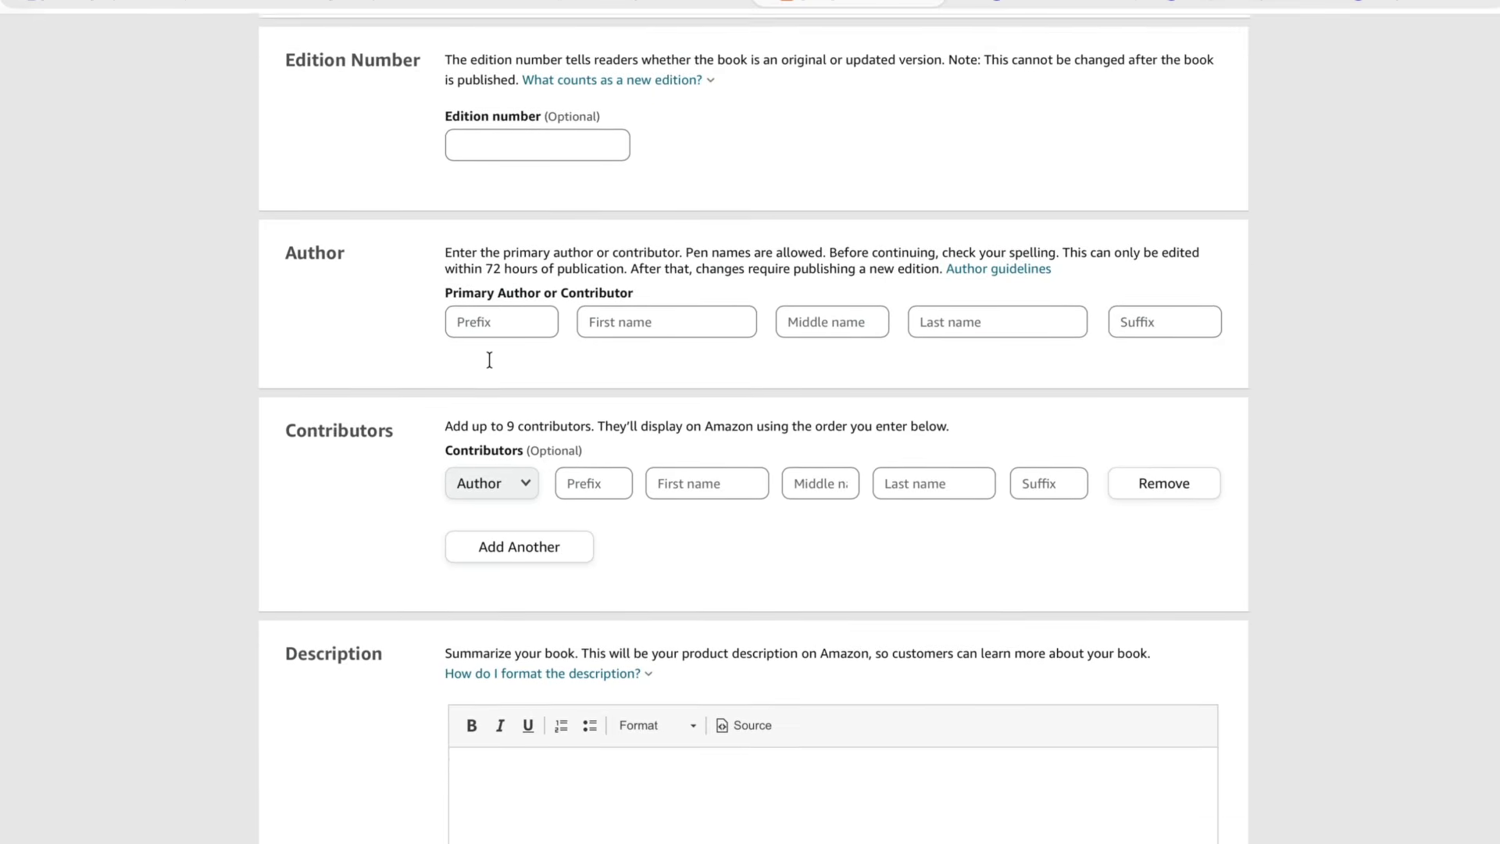
pyautogui.scroll(-1, 489, 359)
pyautogui.scroll(-1, 489, 359)
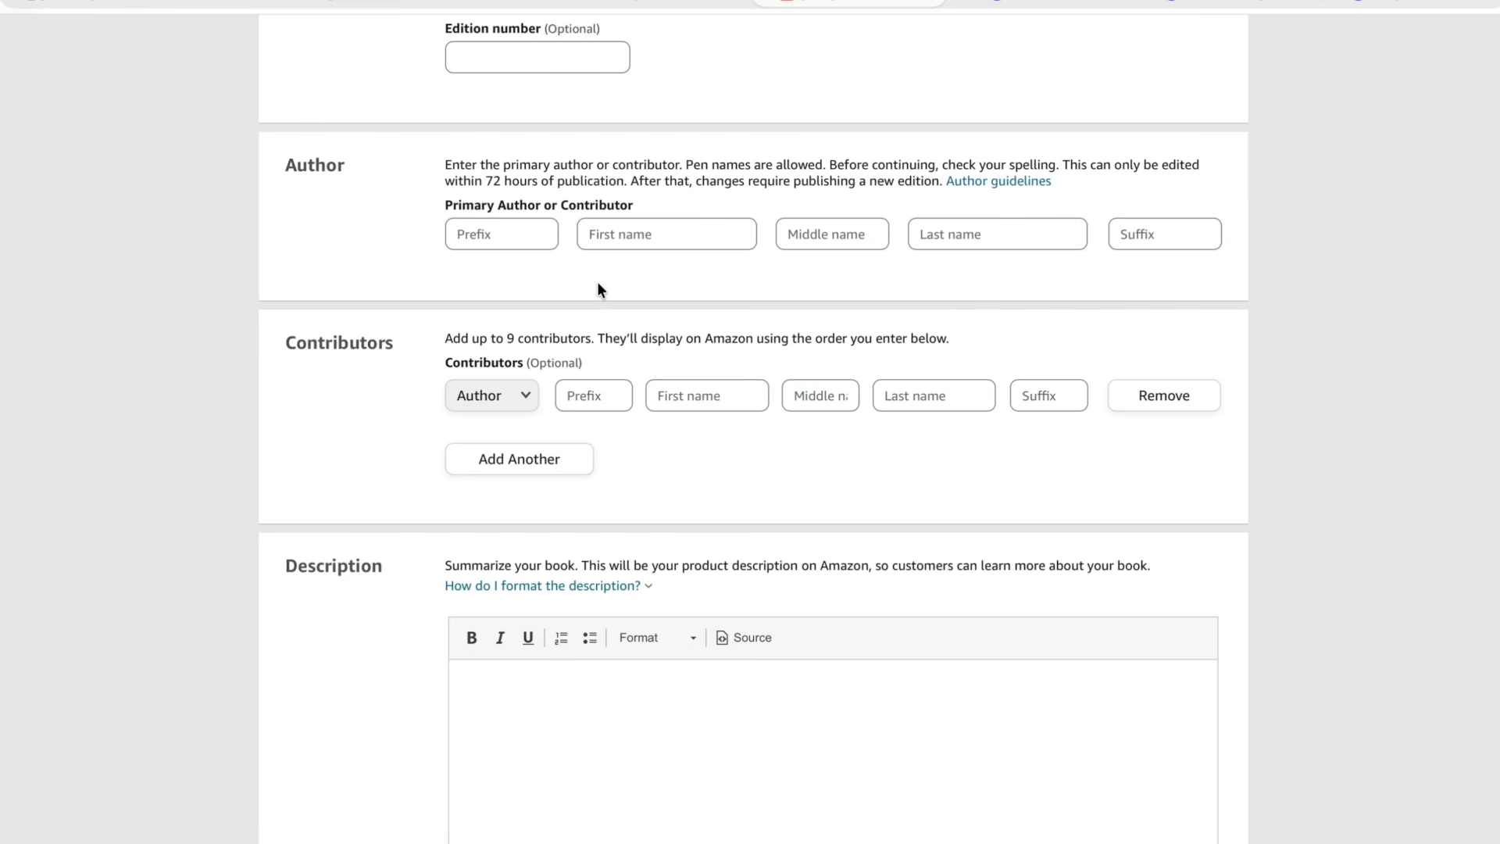
pyautogui.click(642, 237)
pyautogui.write('Latoya')
pyautogui.click(937, 239)
pyautogui.write('Nicole')
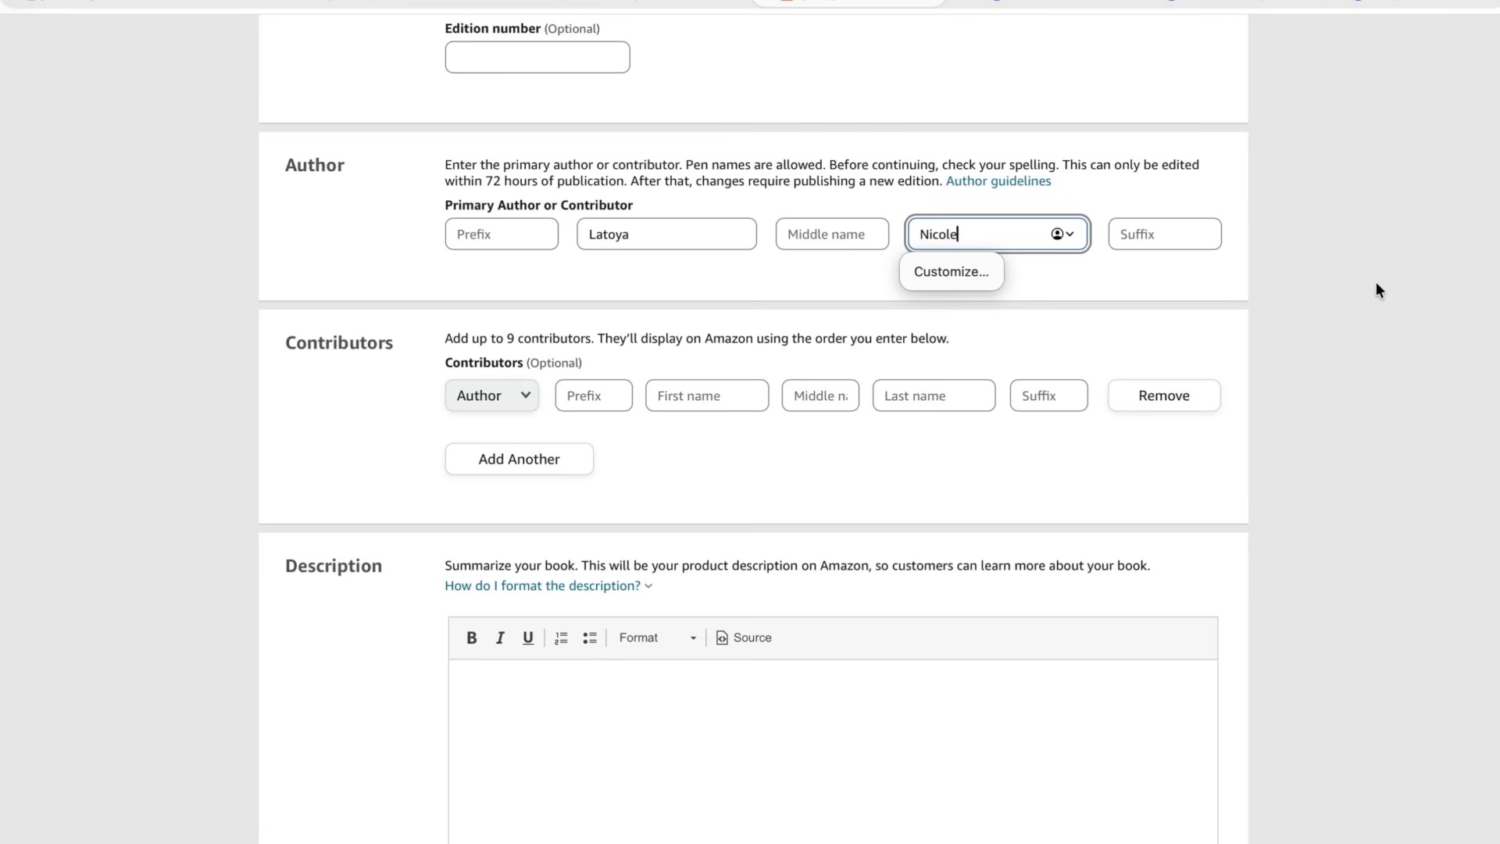
pyautogui.click(1345, 227)
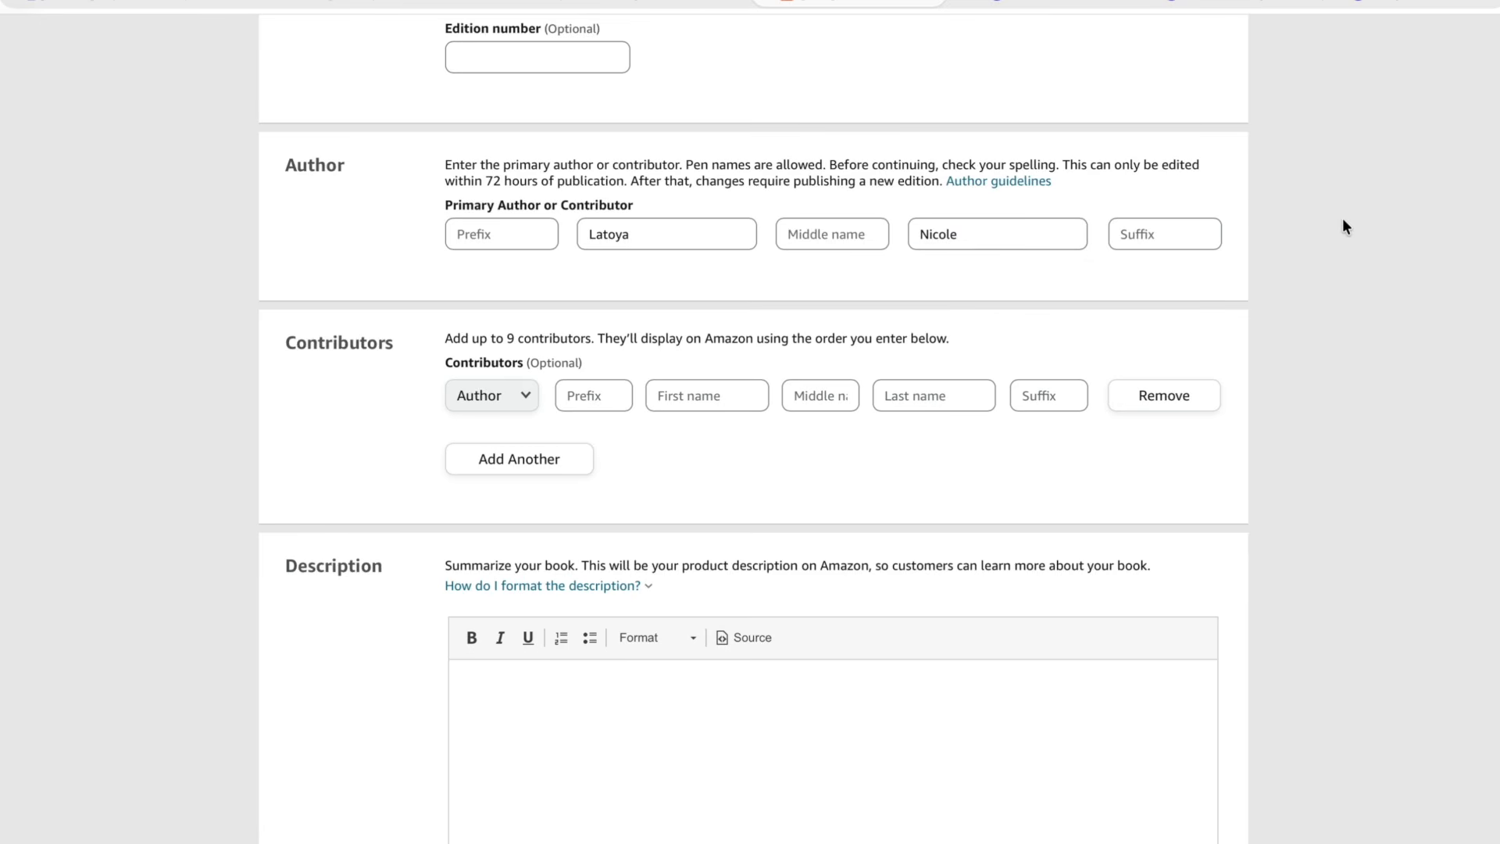
# - Switch to the Canva cover design and check the author name shown on the front cover
pyautogui.scroll(1, 1345, 226)
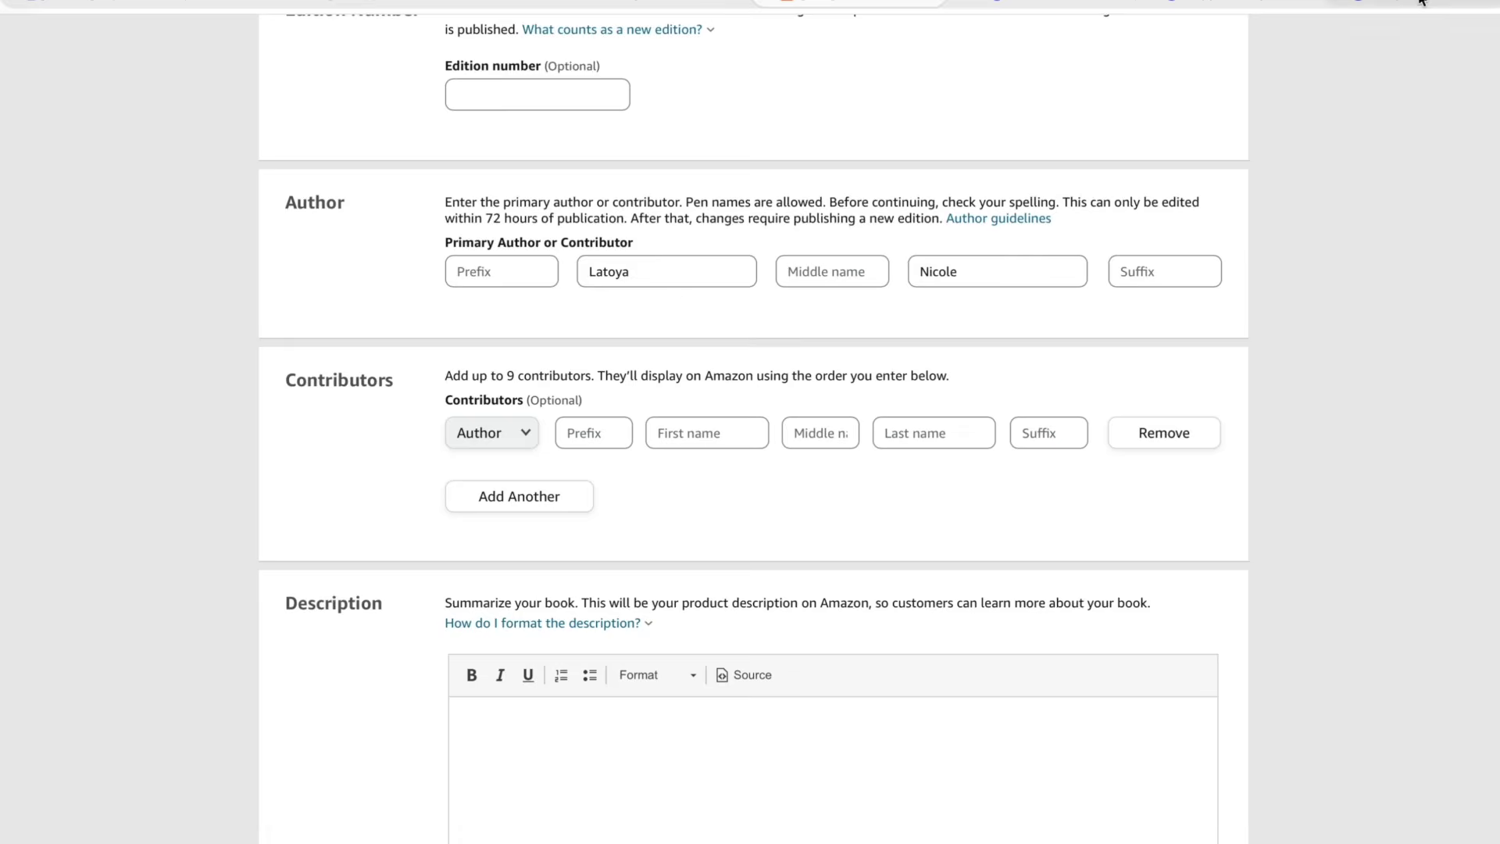
pyautogui.click(1419, 2)
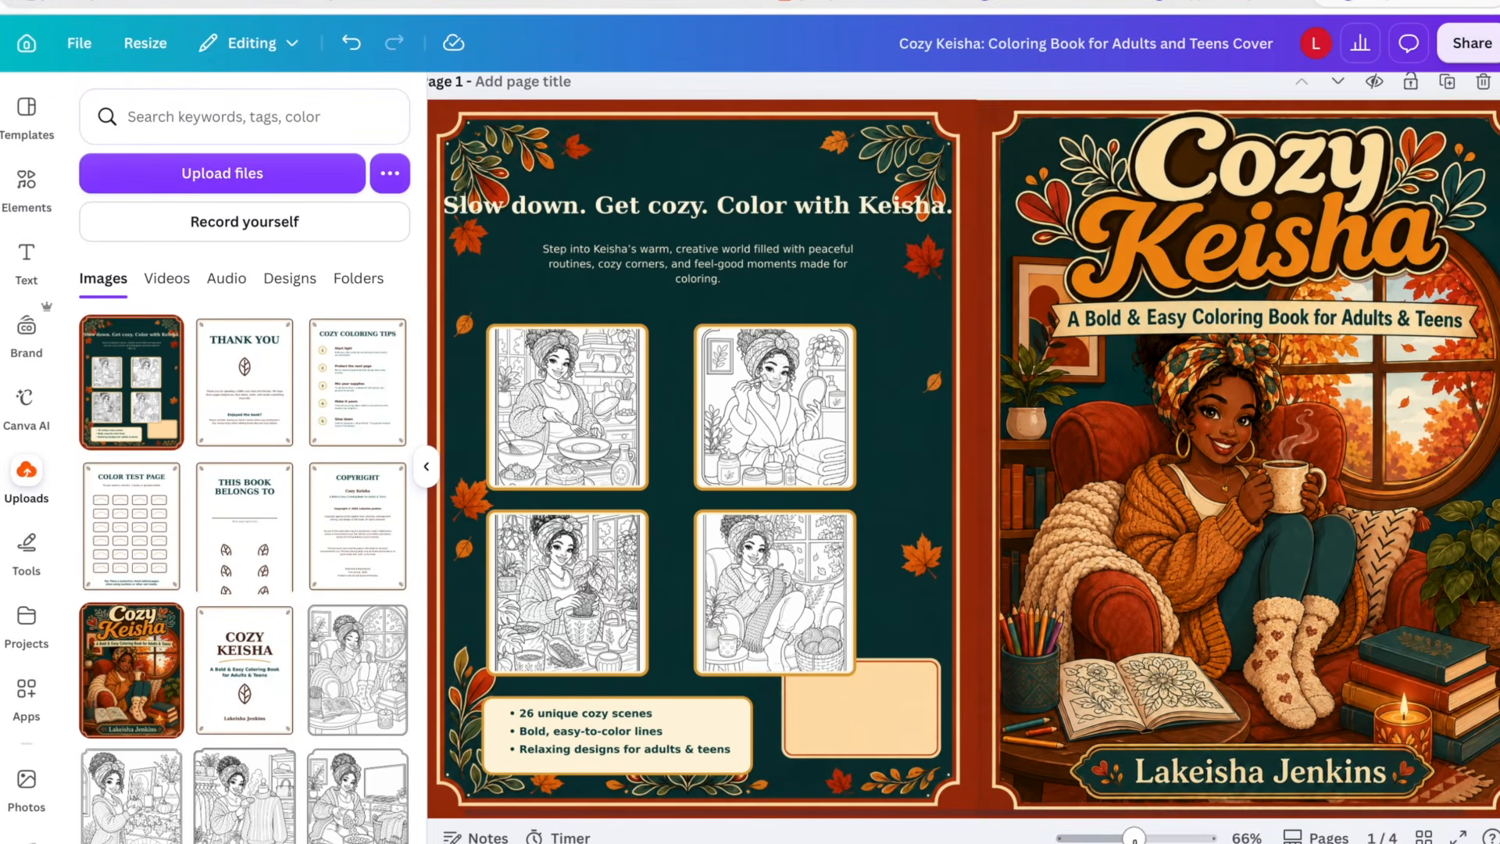
pyautogui.click(1130, 782)
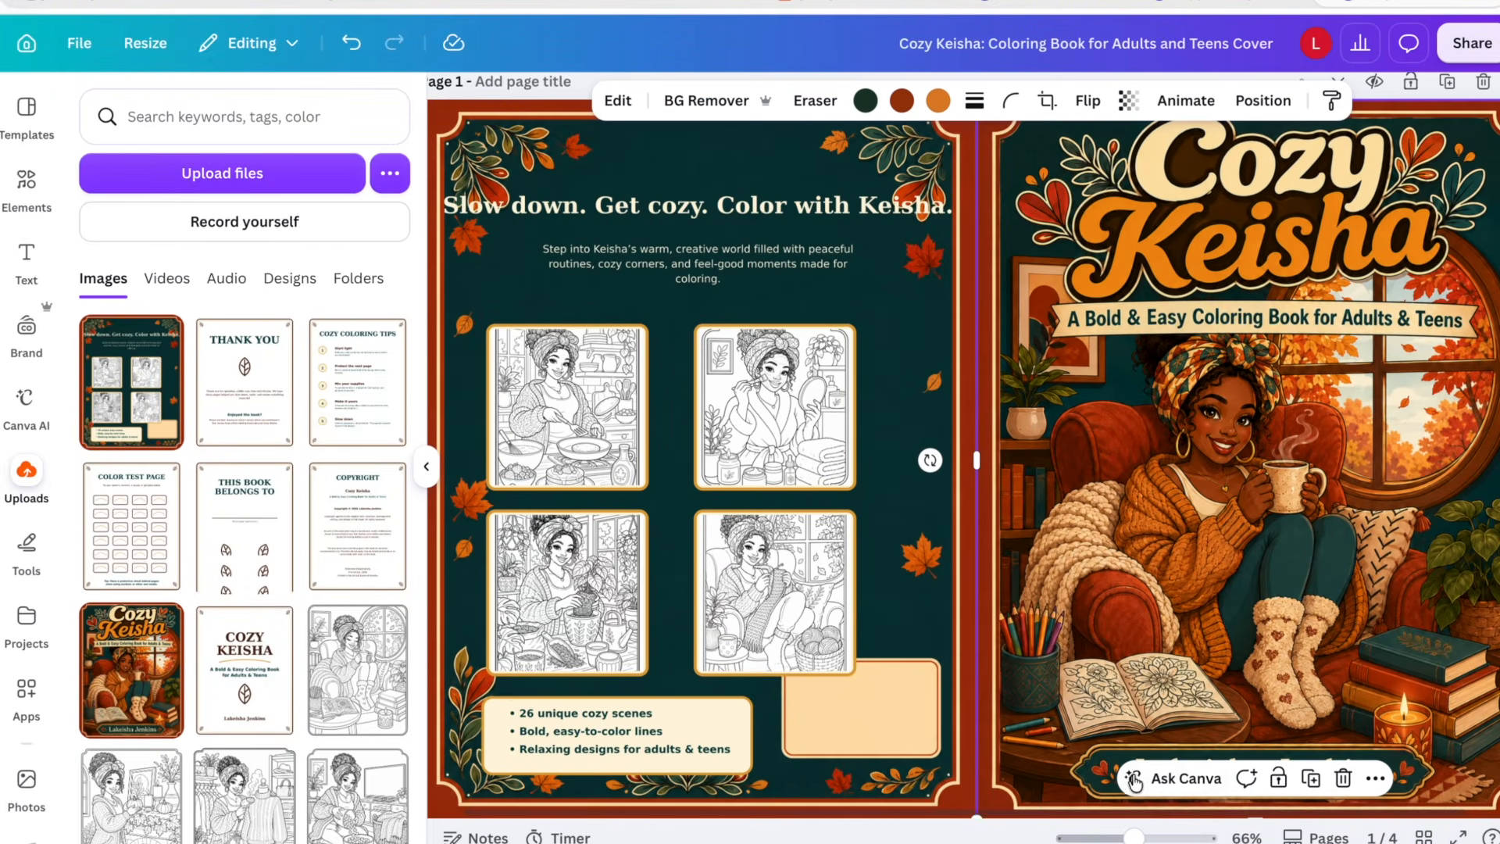
pyautogui.click(1170, 697)
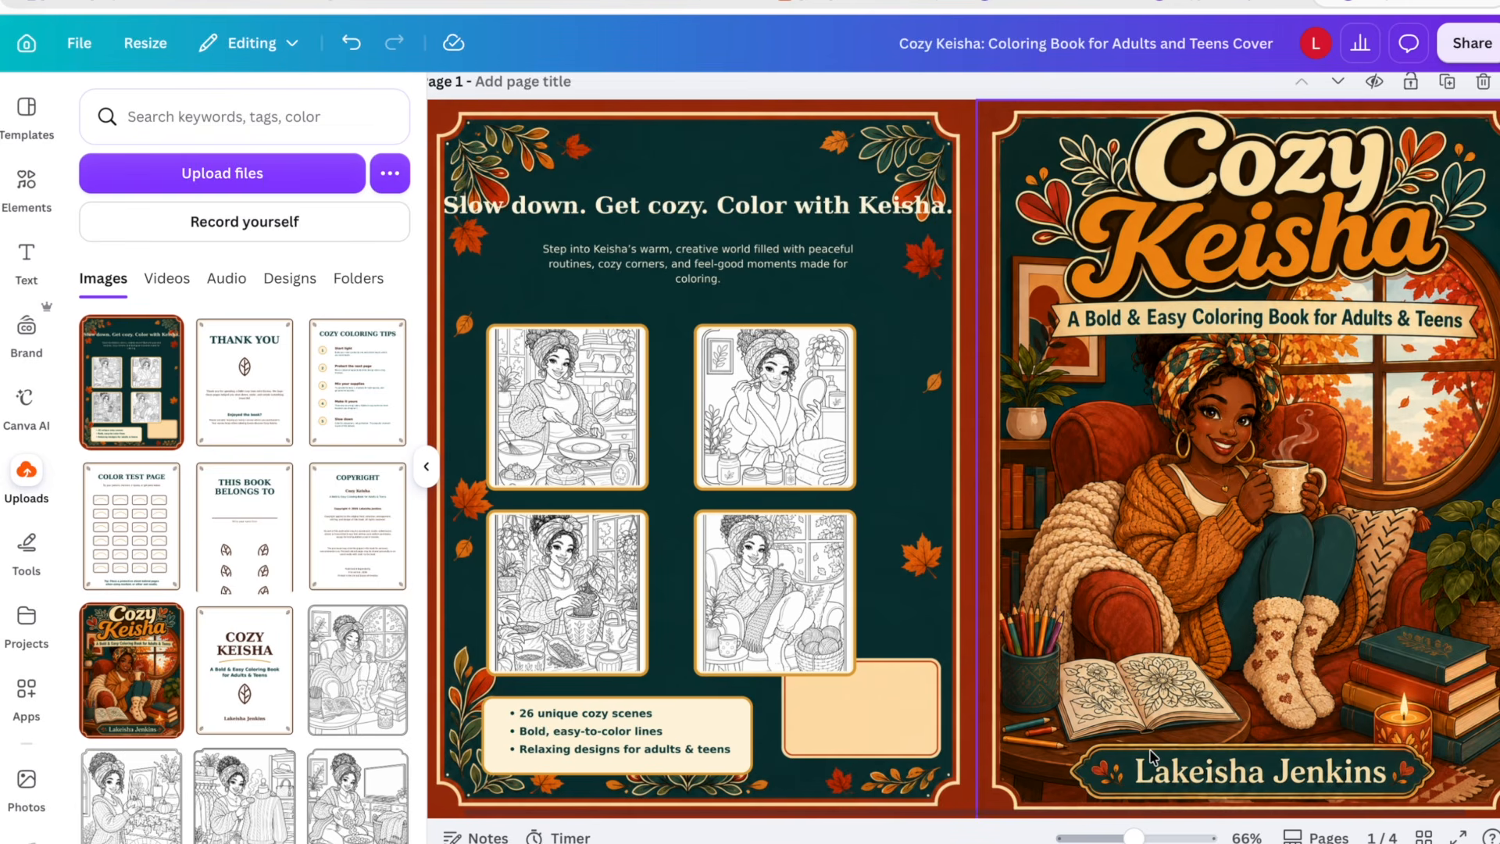
pyautogui.click(847, 5)
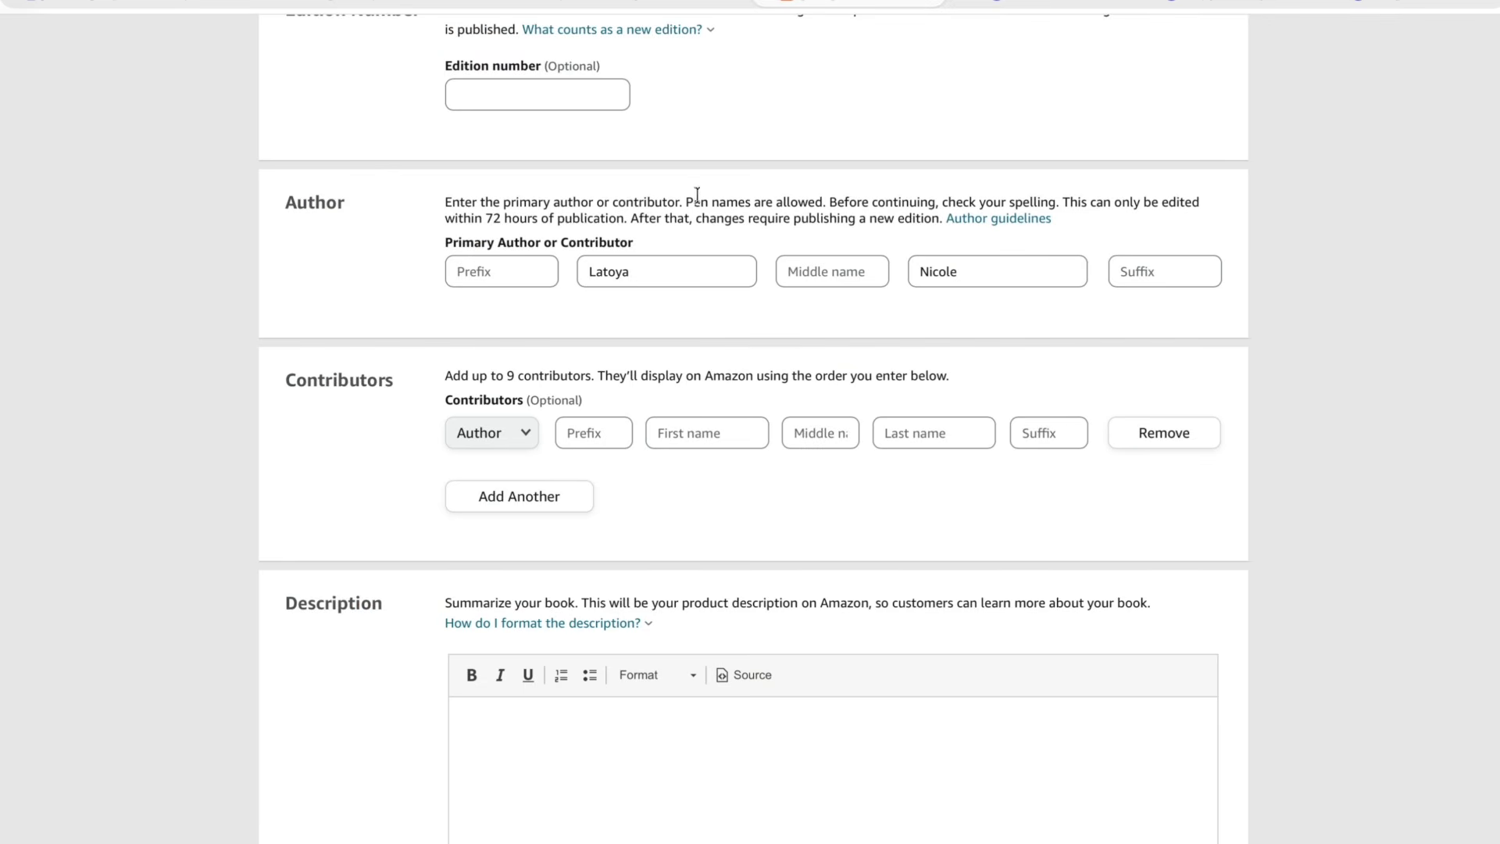
# - Replace the primary author's first and last name with the author name from the cover
pyautogui.doubleClick(660, 266)
pyautogui.write('Lakeisha')
pyautogui.doubleClick(939, 269)
pyautogui.write('Jenkins')
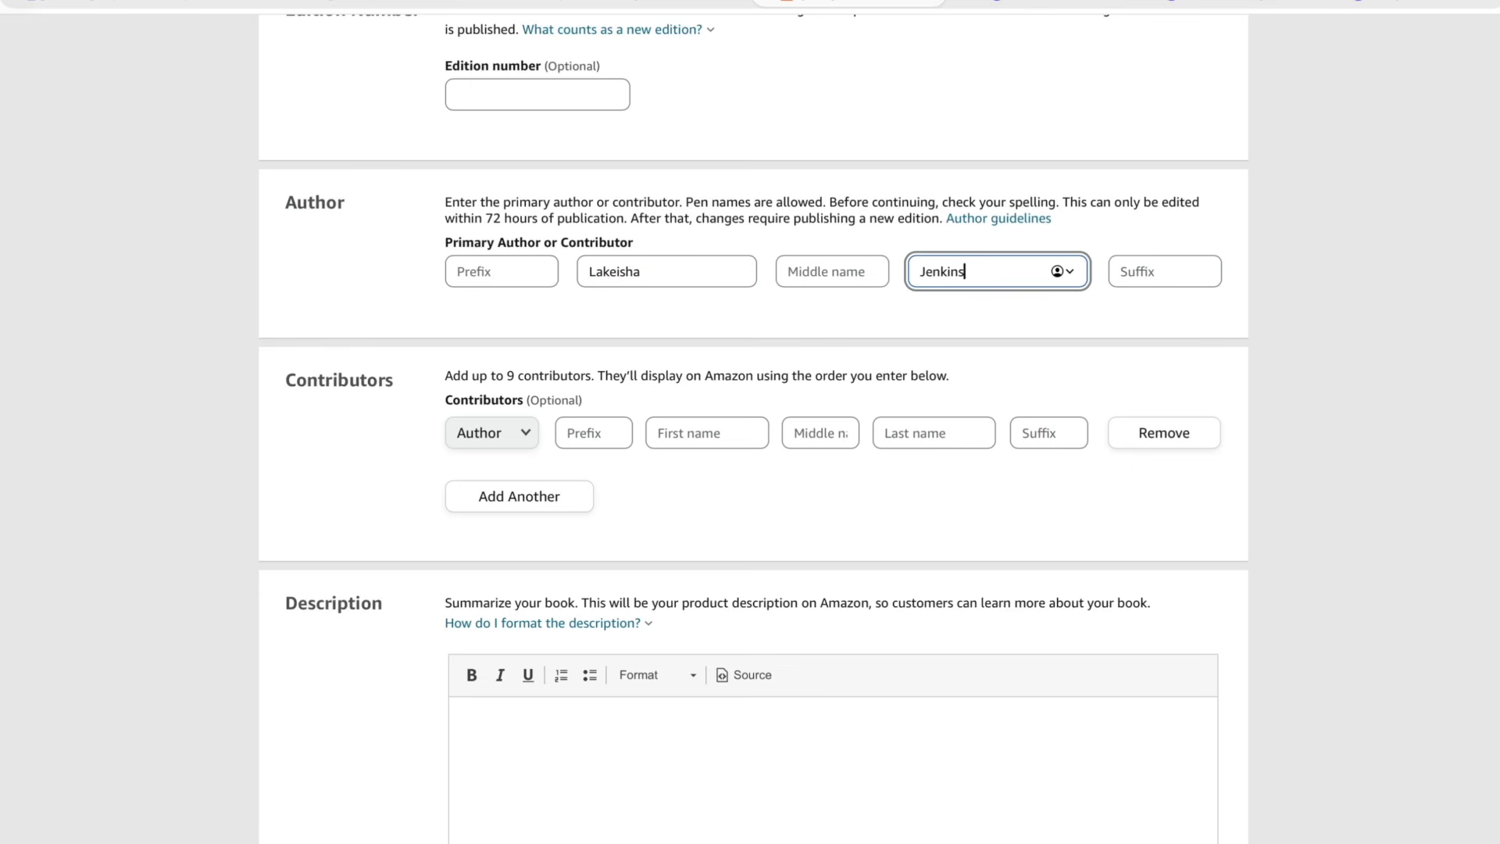
# - Review the Contributors and Description sections of the form
pyautogui.scroll(-2, 931, 548)
pyautogui.scroll(-1, 931, 548)
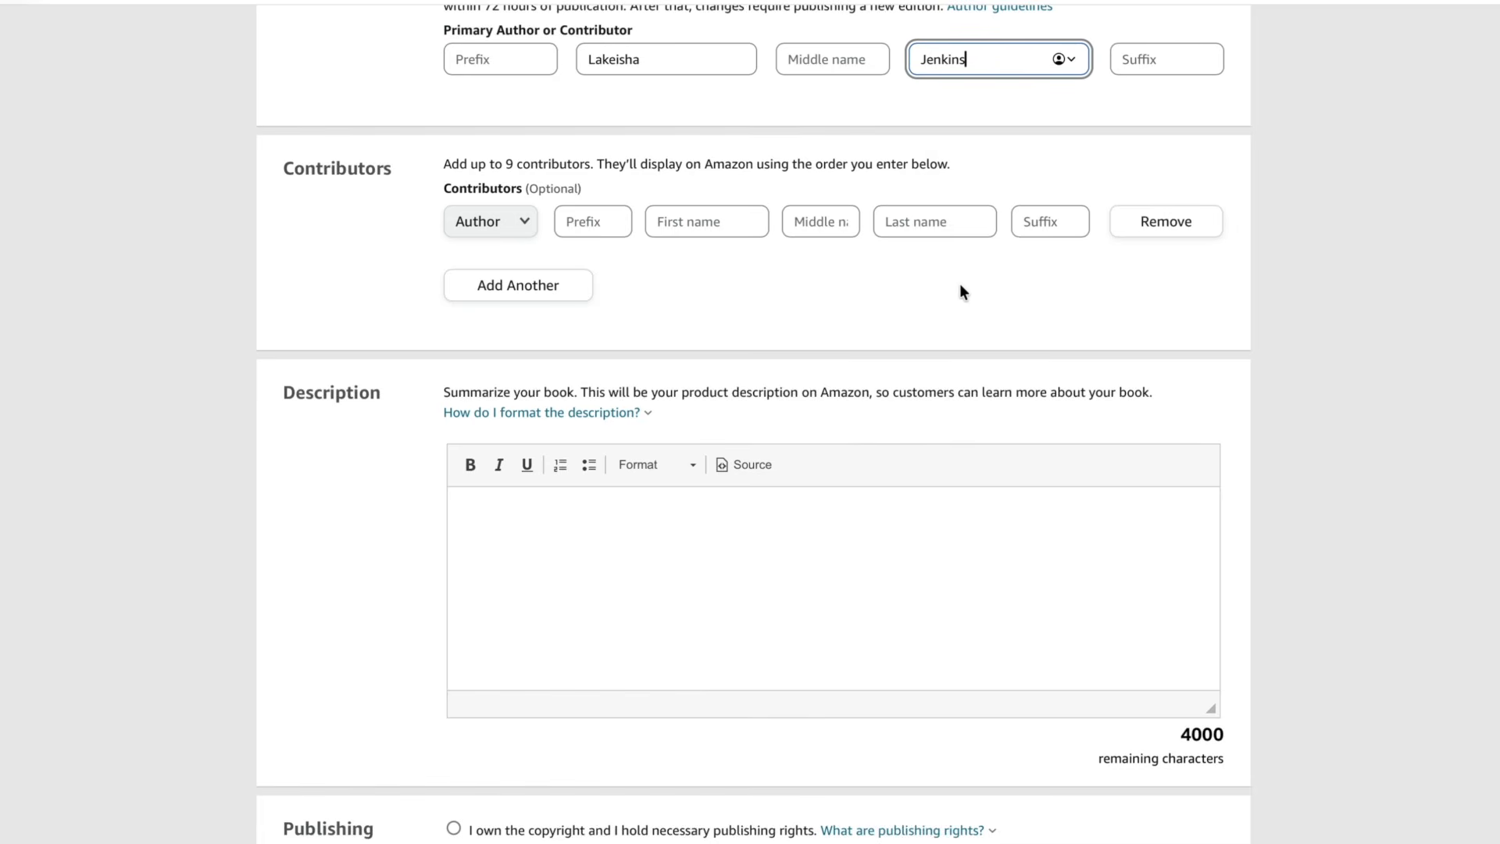
pyautogui.click(692, 222)
pyautogui.scroll(-2, 748, 258)
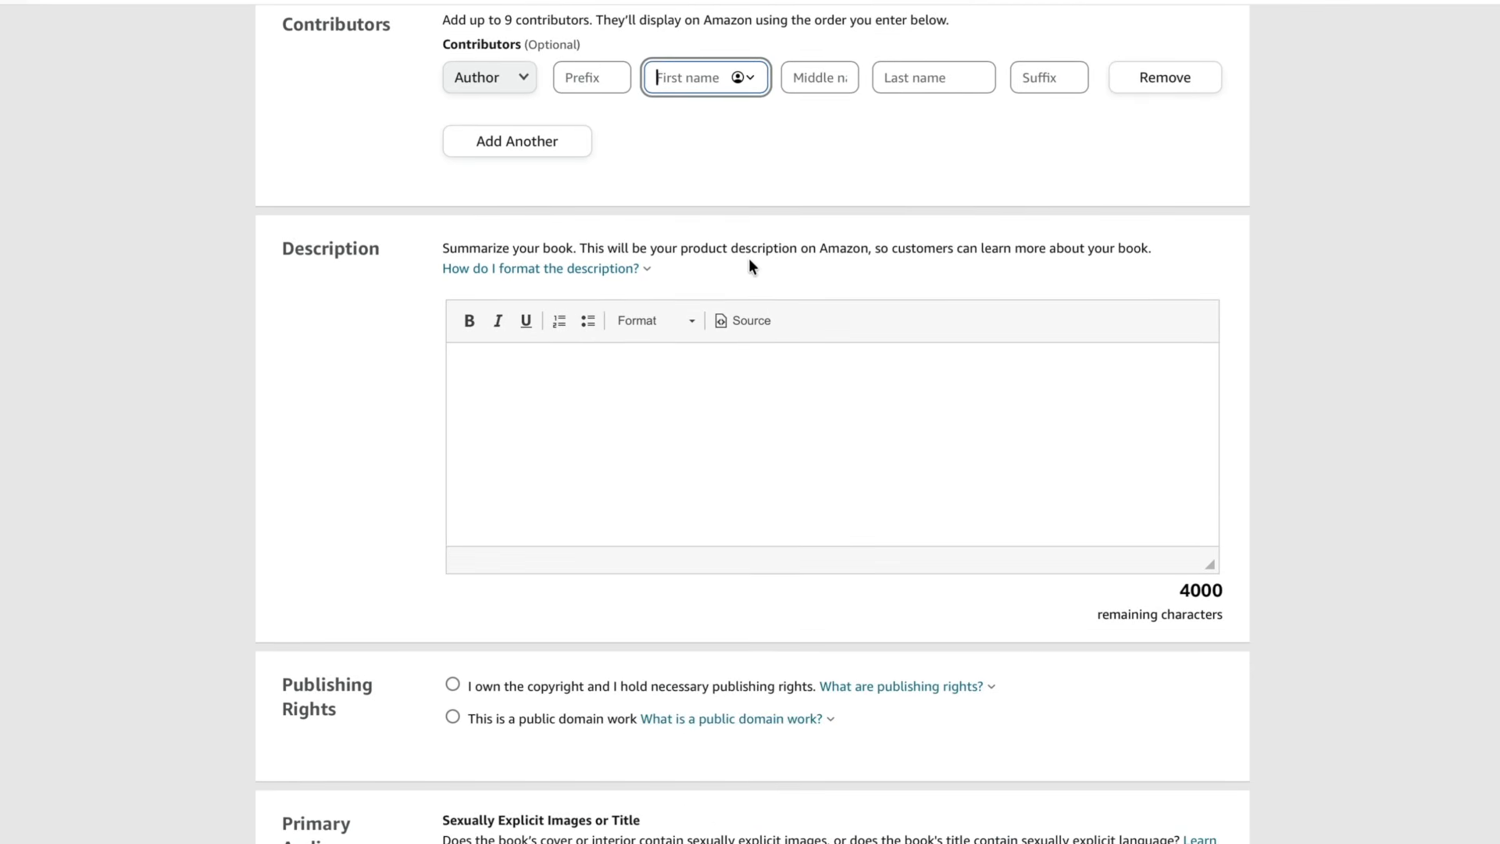
pyautogui.scroll(-1, 562, 282)
pyautogui.click(562, 283)
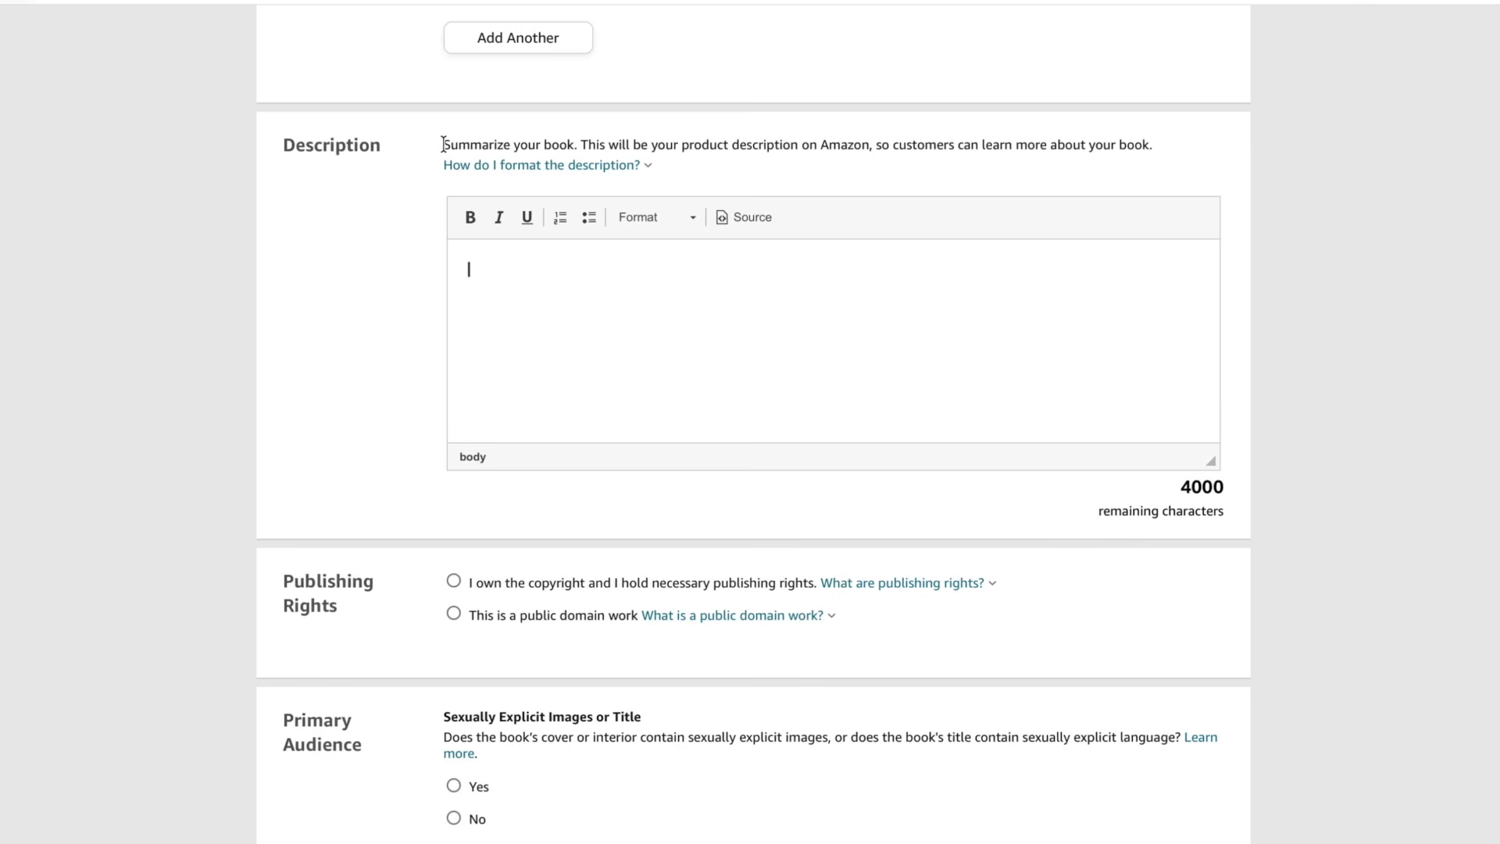
pyautogui.moveTo(443, 144); pyautogui.dragTo(730, 148)
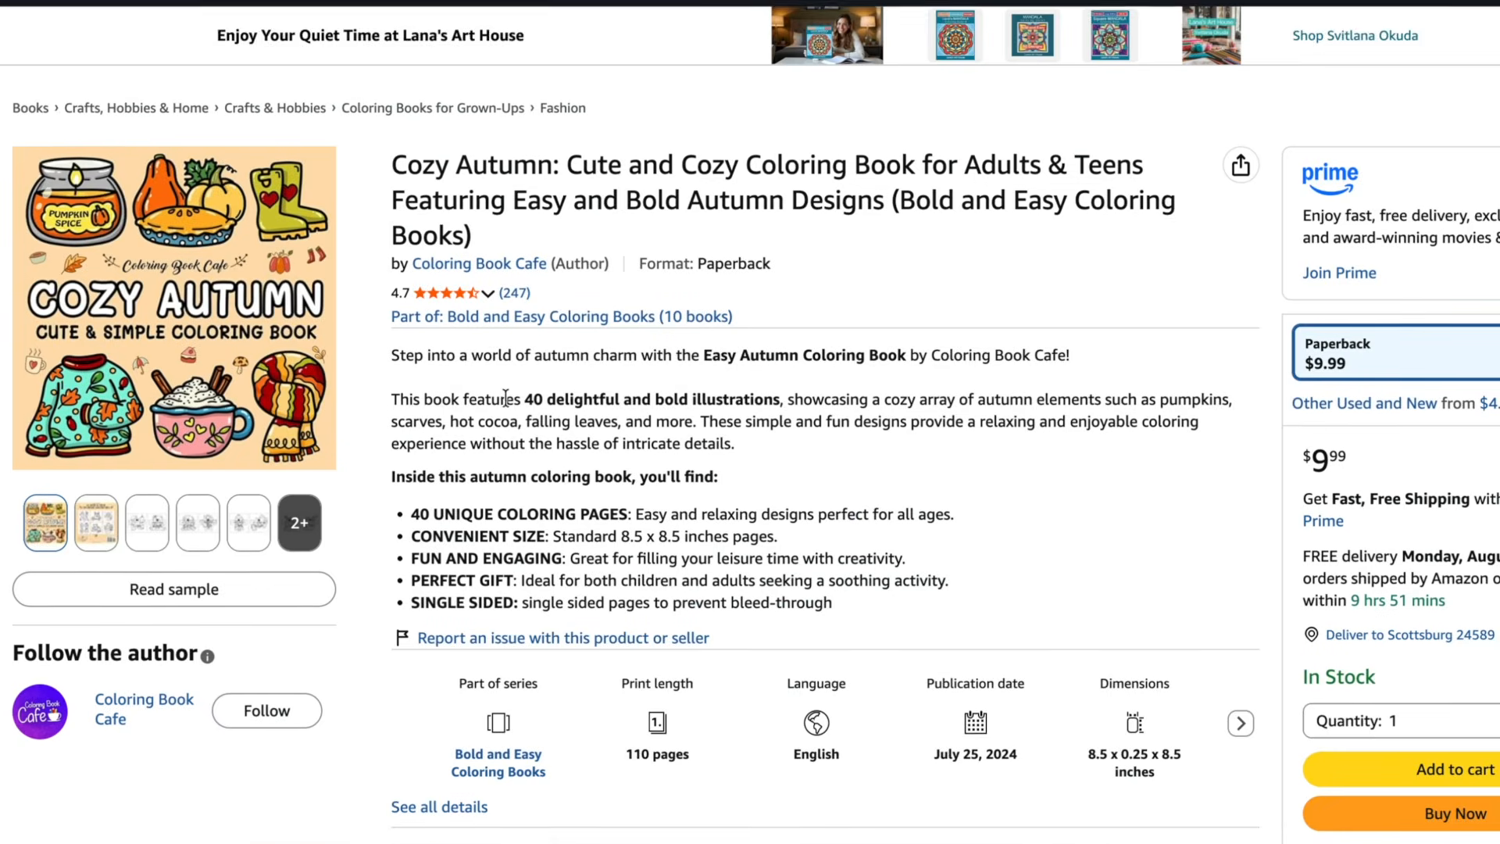
# - Copy the full product description from the Cozy Autumn listing and switch to ChatGPT
pyautogui.scroll(-1, 604, 293)
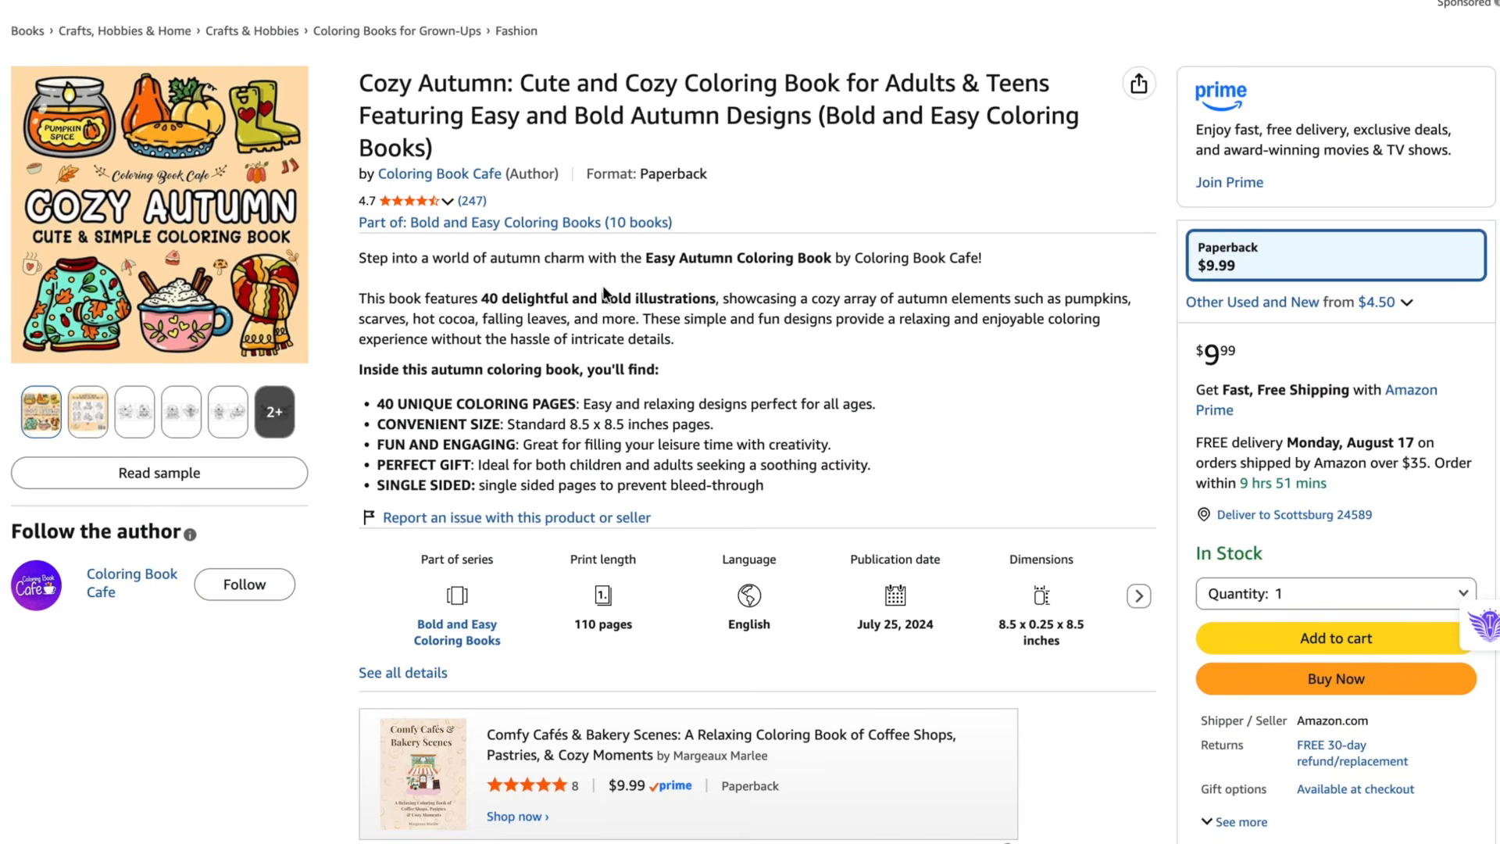
pyautogui.scroll(-1, 604, 293)
pyautogui.moveTo(350, 221); pyautogui.dragTo(766, 461)
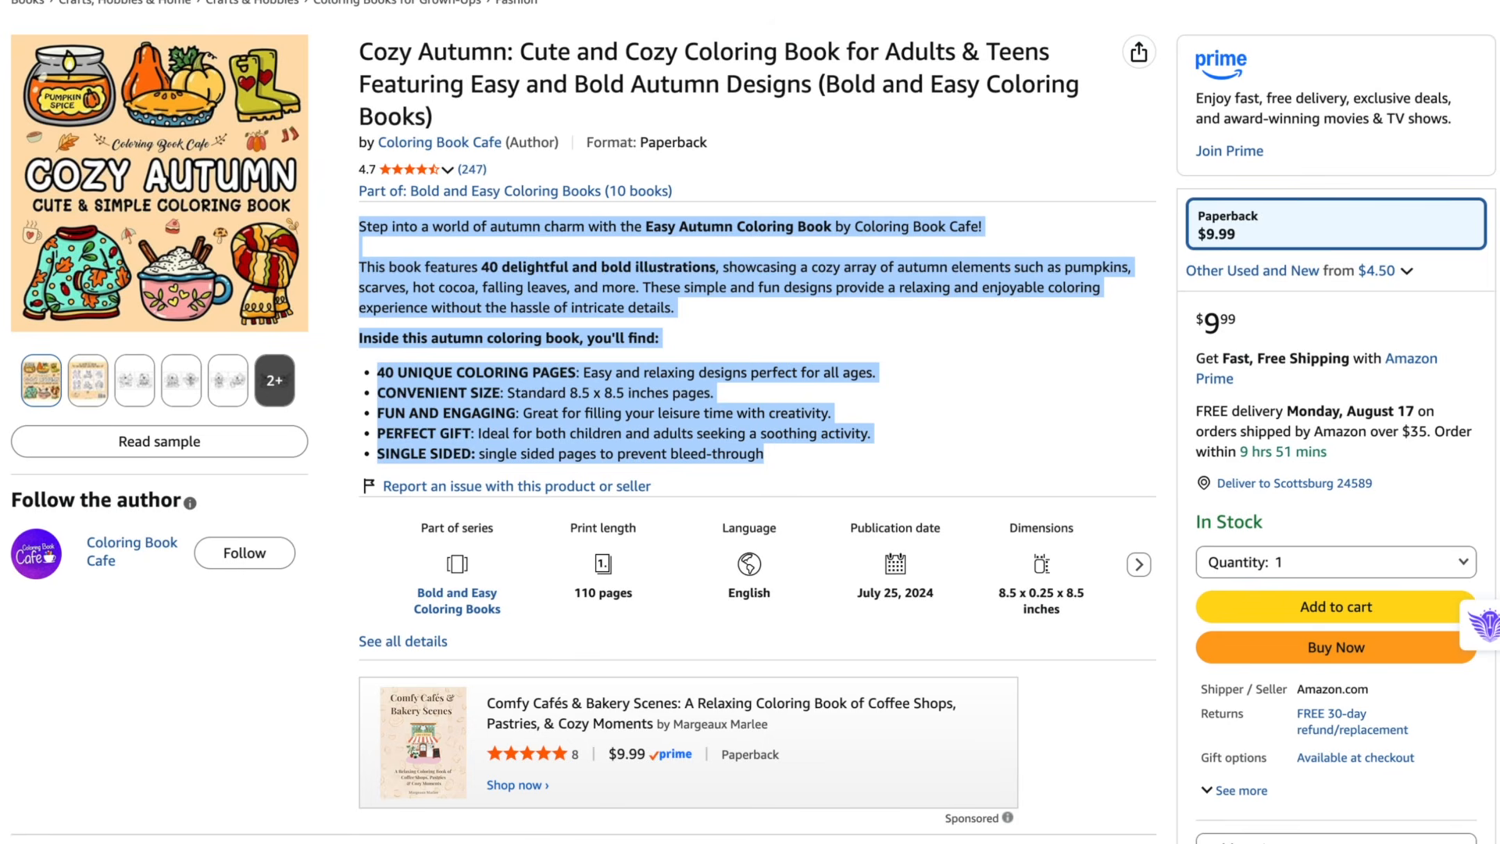
pyautogui.click(117, 2)
pyautogui.click(457, 382)
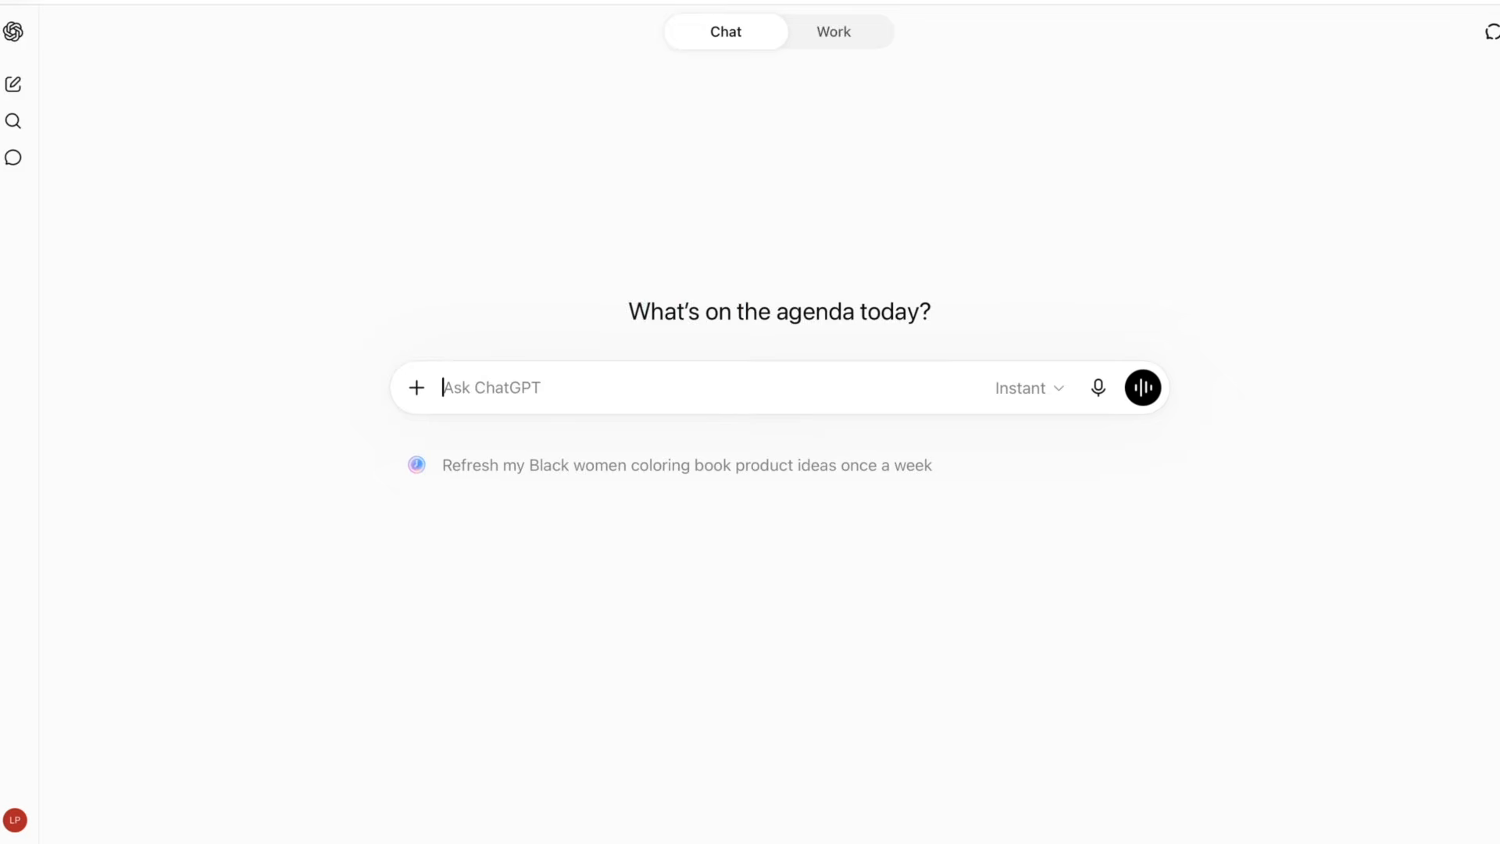
# - Paste the copied description into ChatGPT and ask it to update this book description for the coloring book Cozy Keisha
pyautogui.click(157, 1)
pyautogui.click(192, 16)
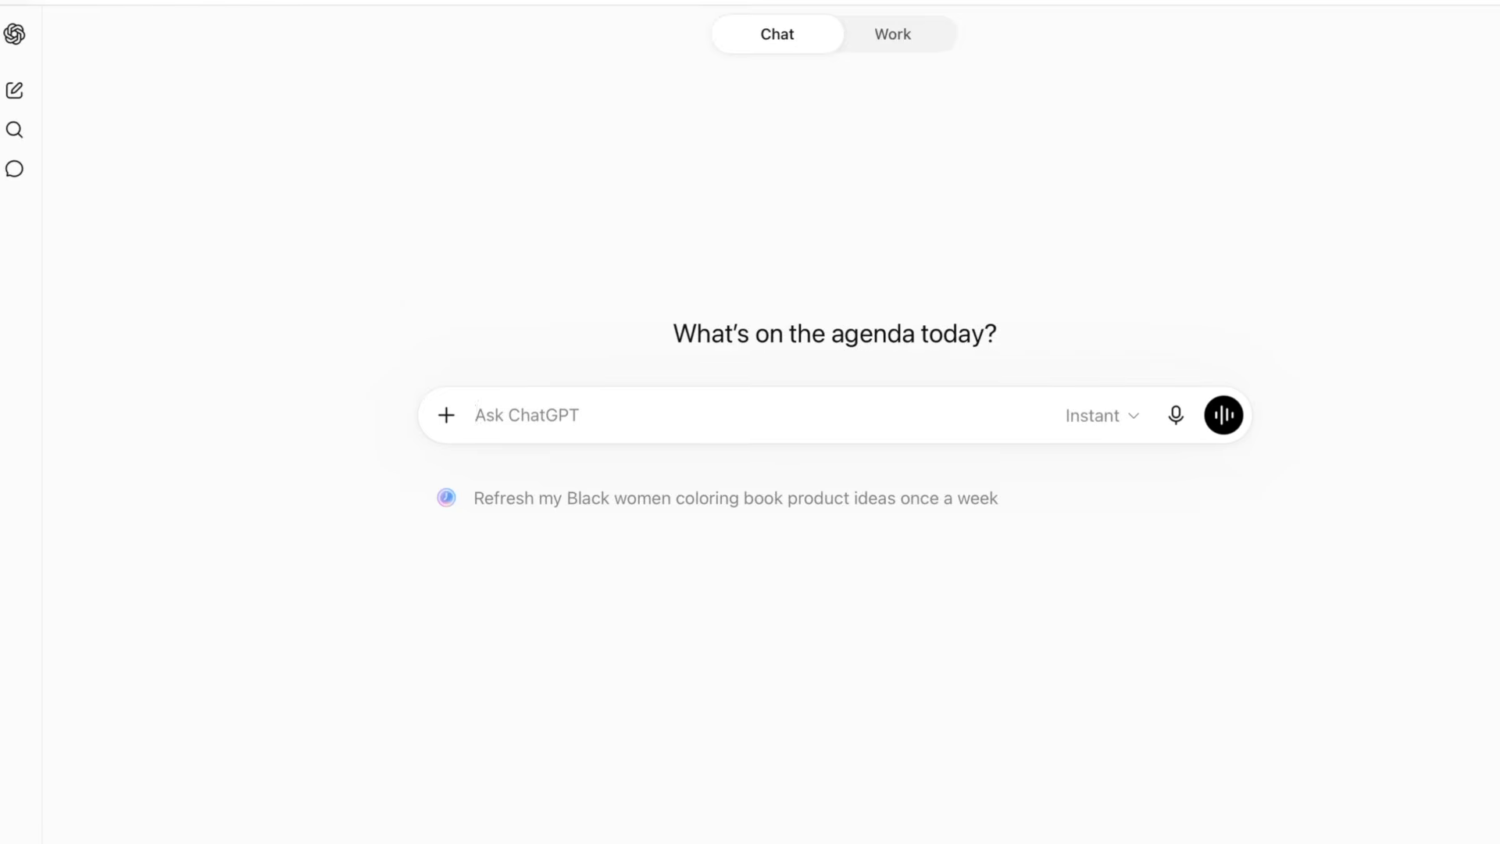
pyautogui.click(156, 2)
pyautogui.click(200, 16)
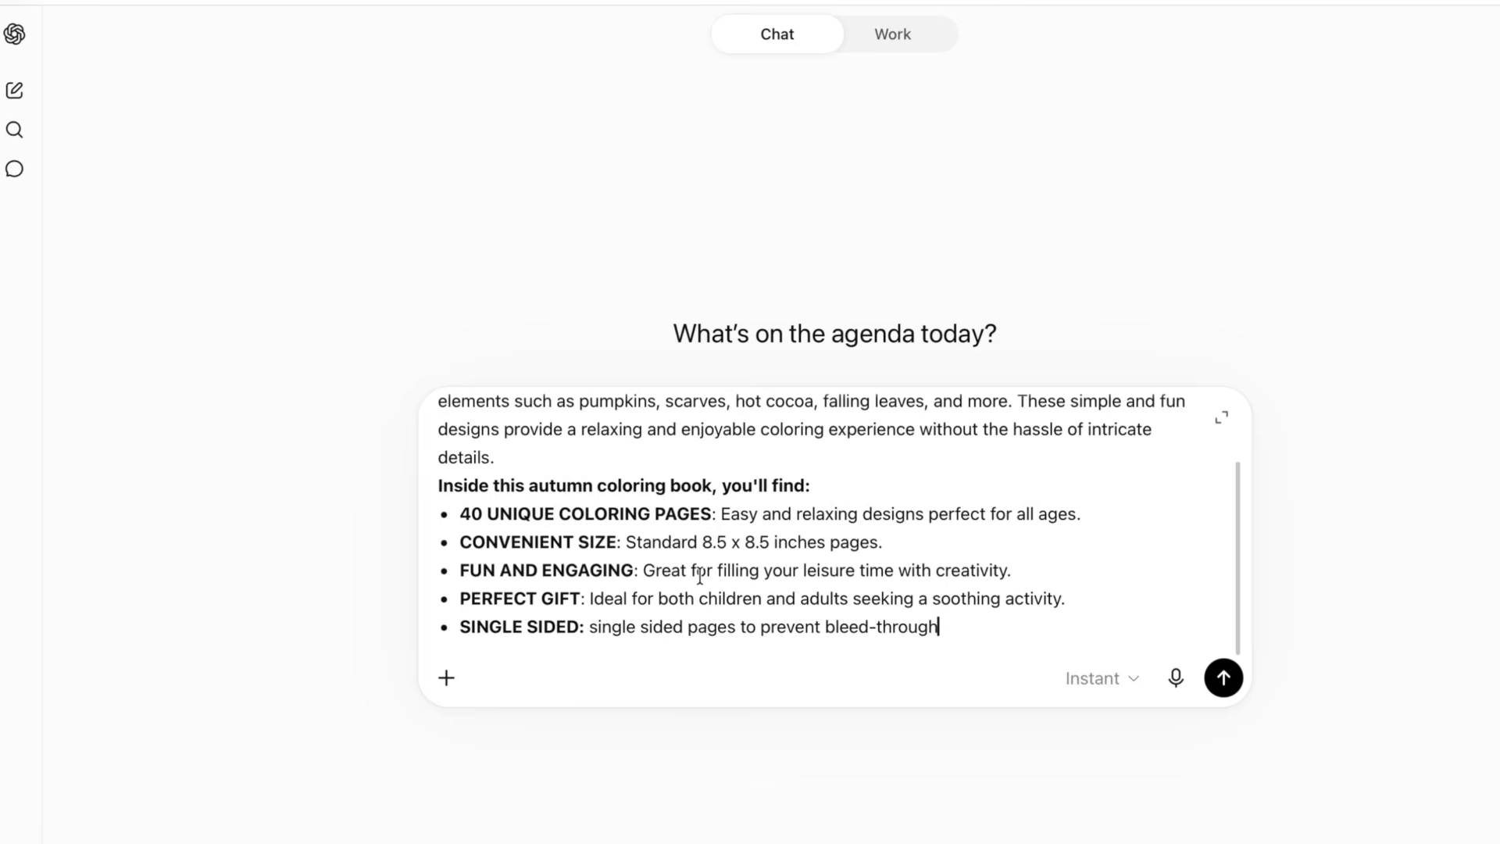
pyautogui.write('. Update thi')
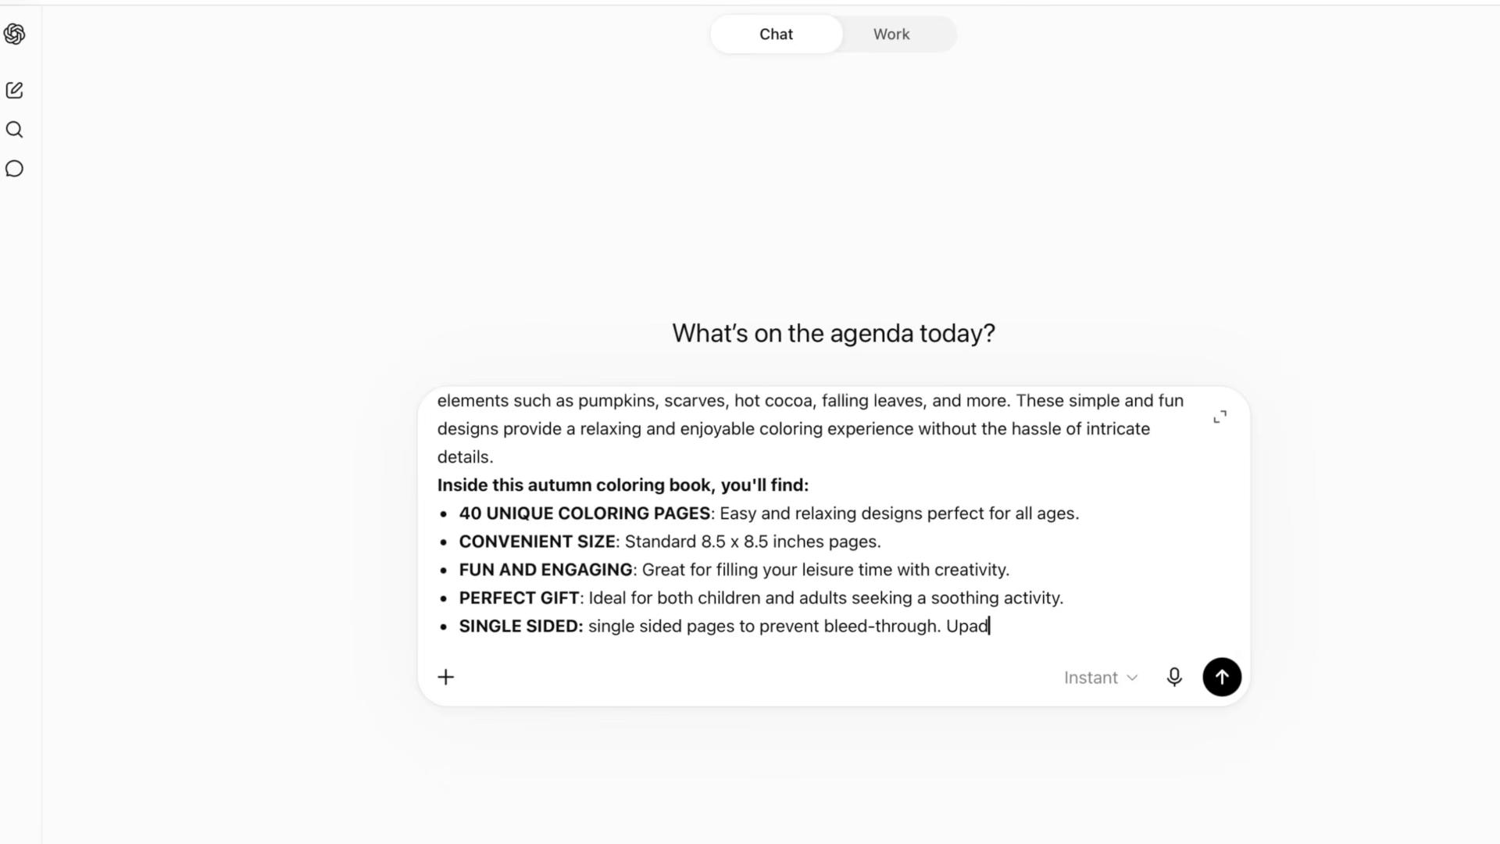
pyautogui.write('s book desc')
pyautogui.write('ription fo')
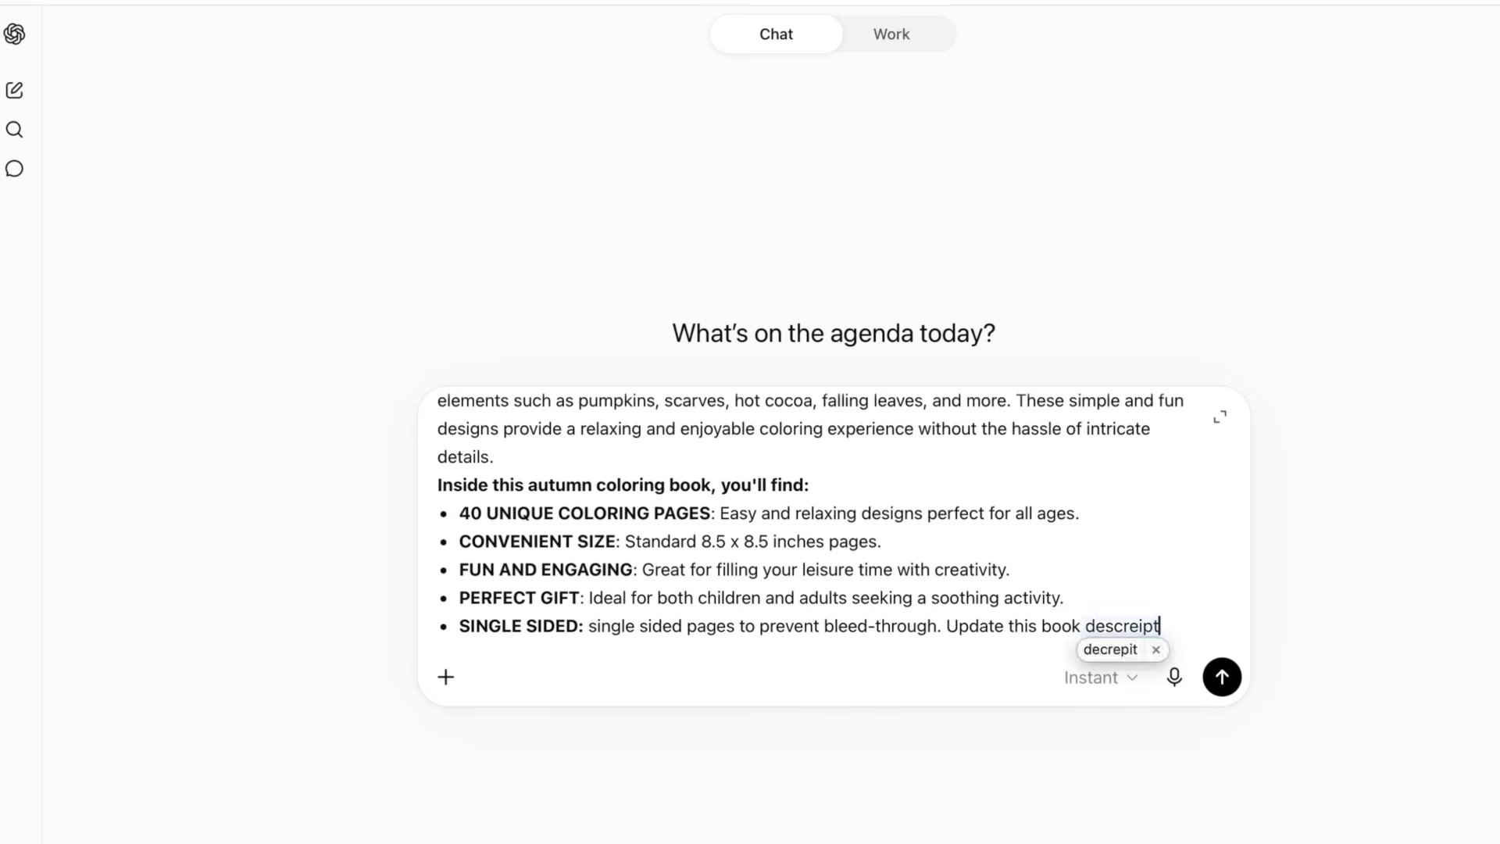
pyautogui.write('r')
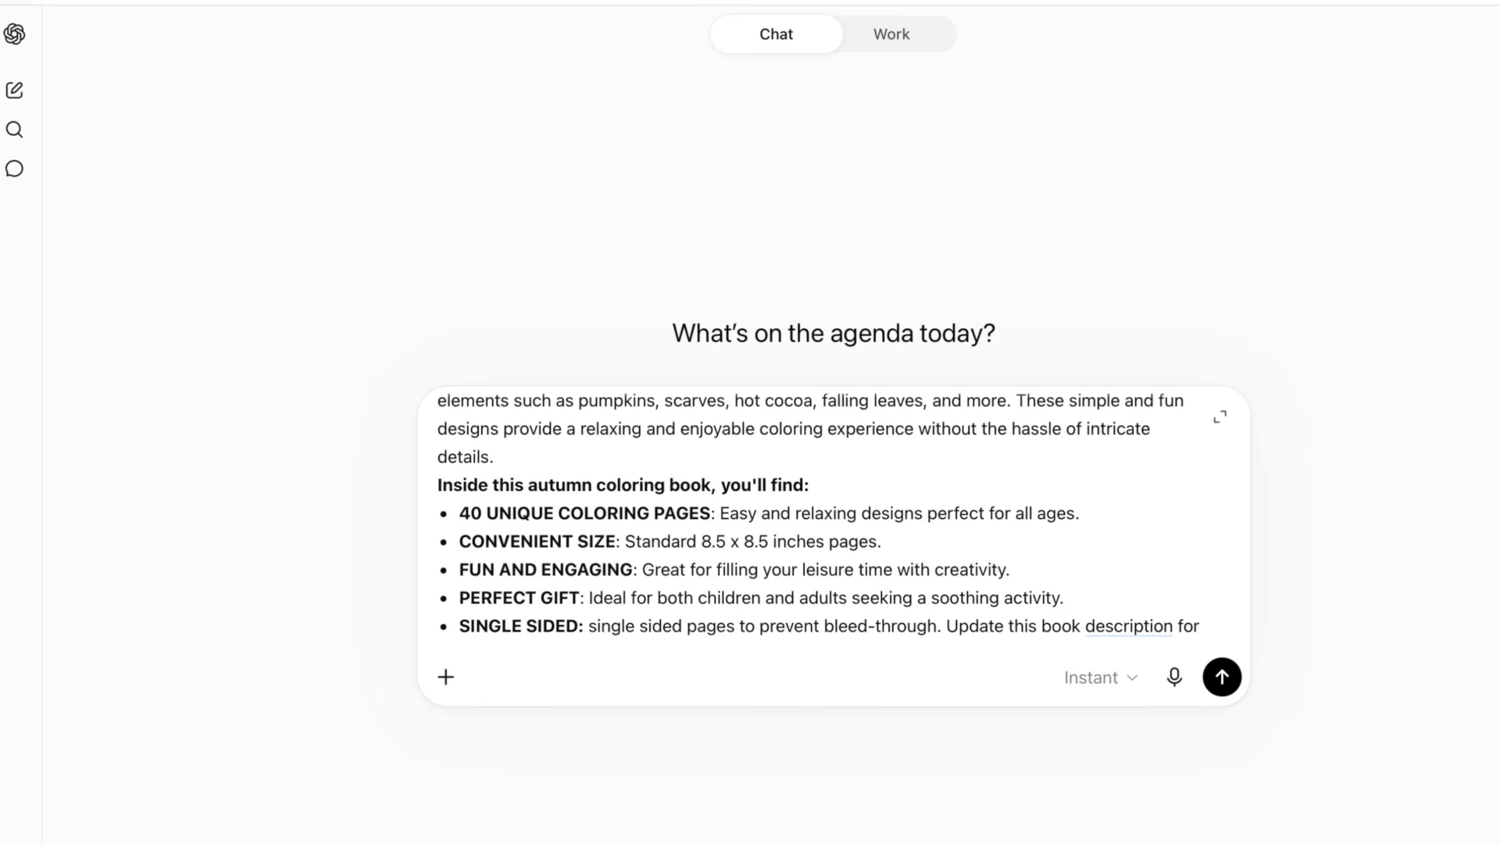
pyautogui.write(' my coloring book')
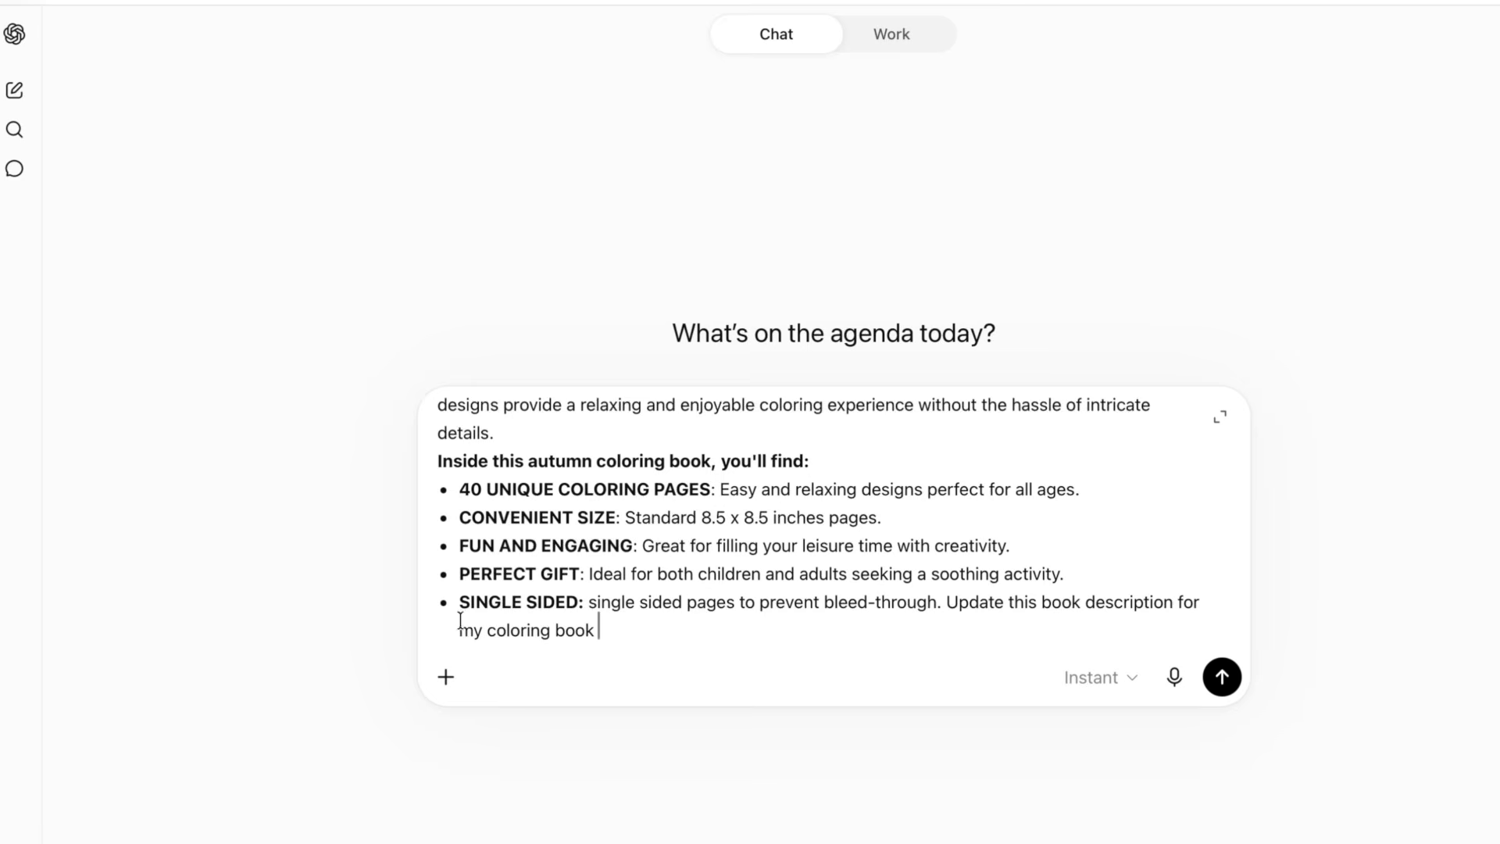
pyautogui.click(445, 678)
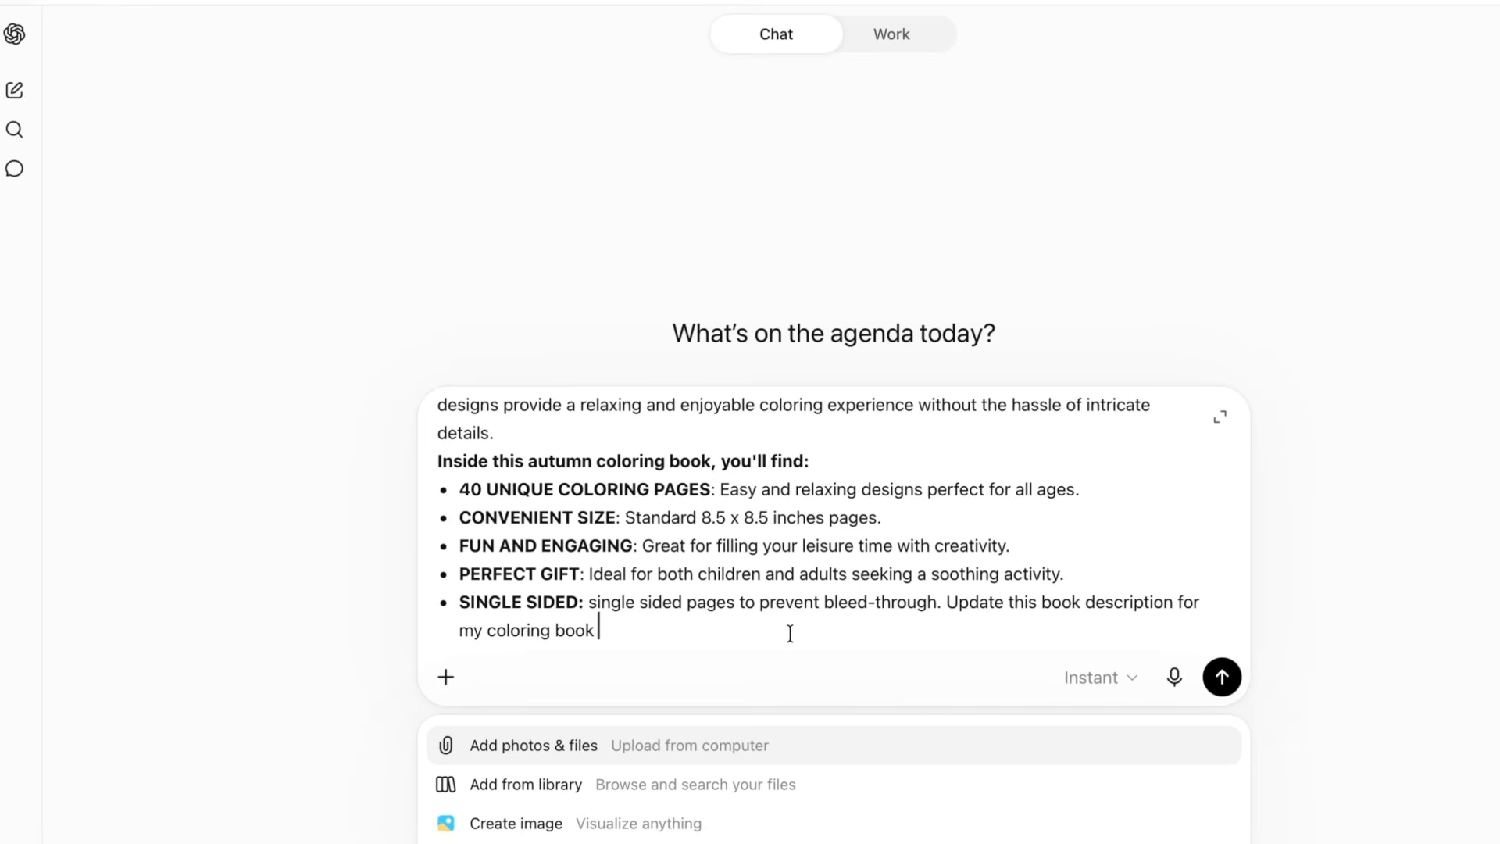
pyautogui.write('Cozy Keisha')
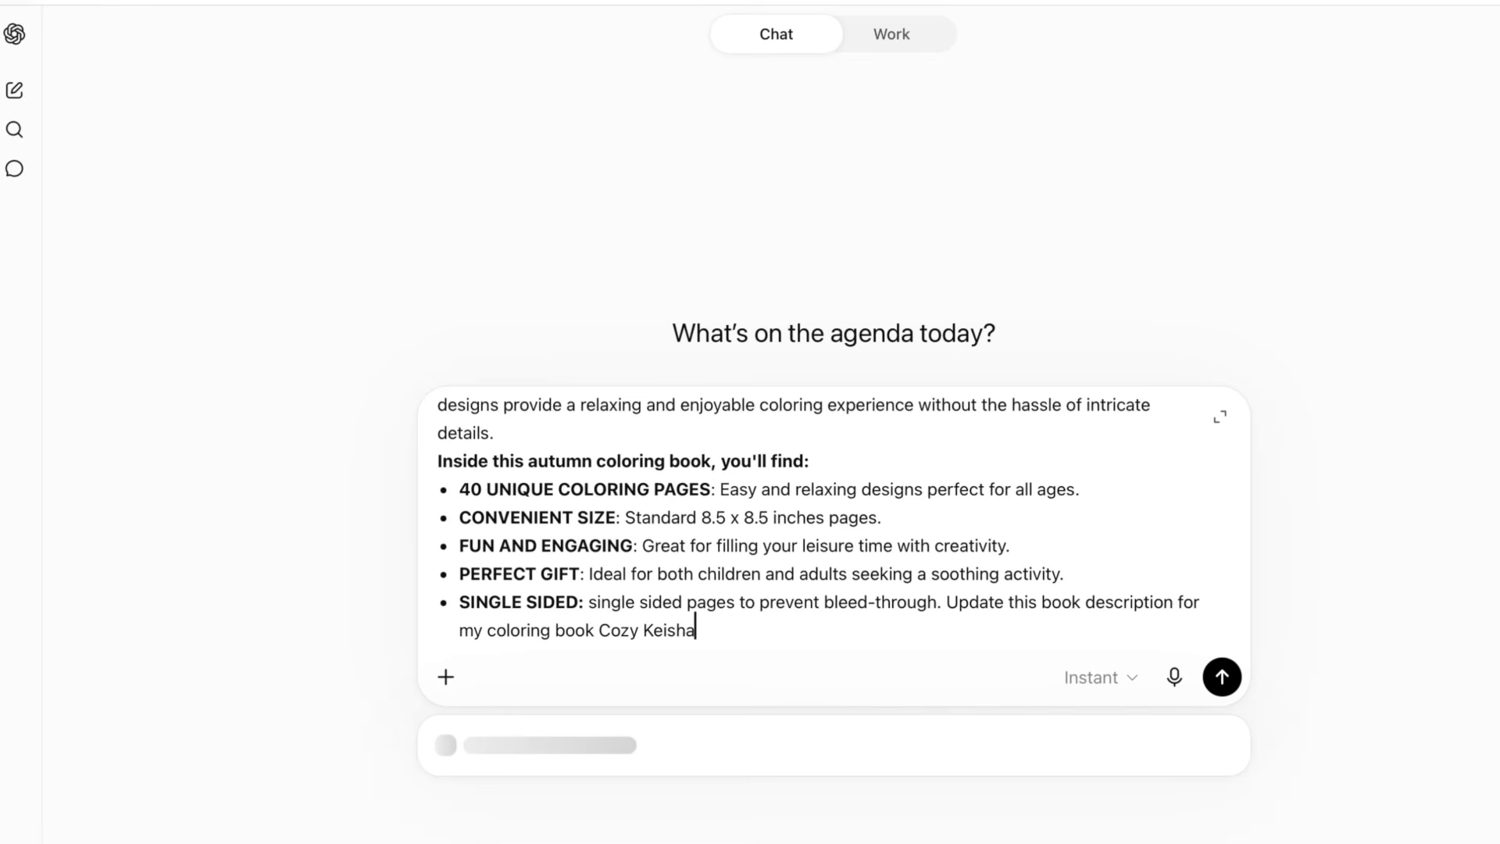
pyautogui.press('Return')
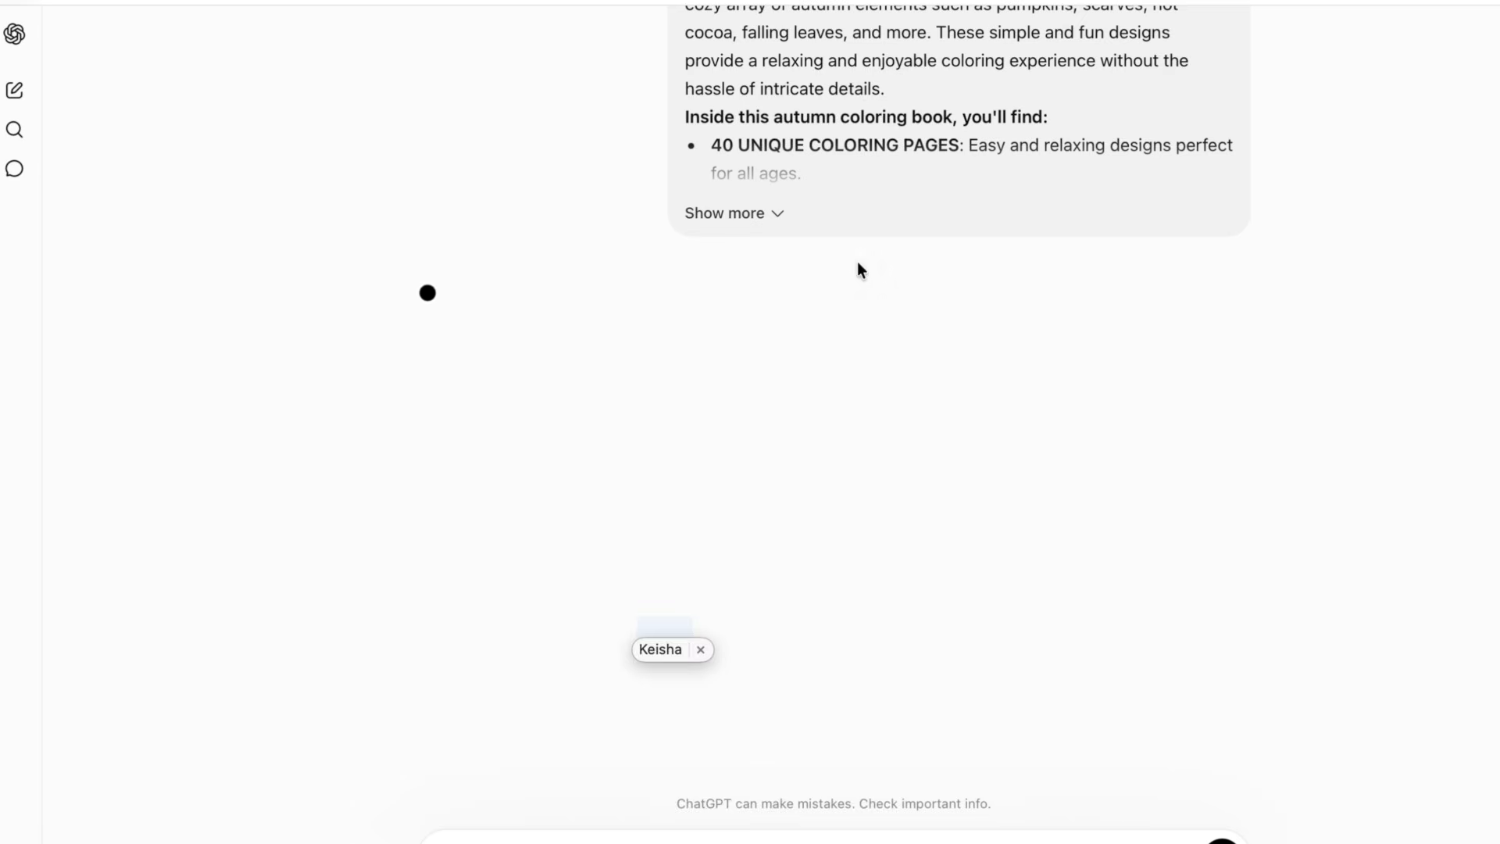
# - Read through the rewritten Cozy Keisha description in the response and copy it
pyautogui.scroll(-5, 753, 479)
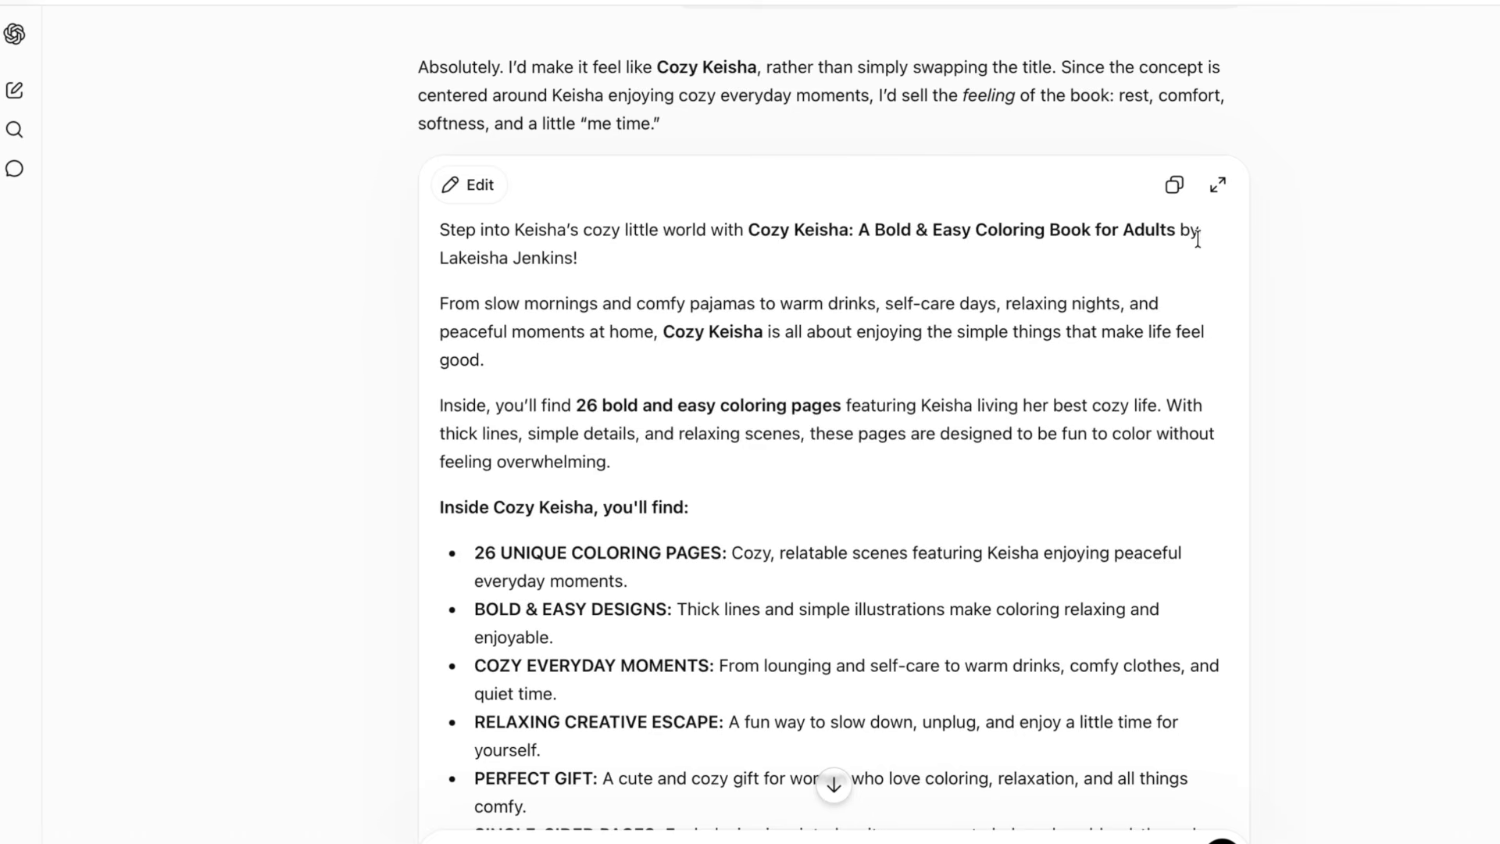
pyautogui.scroll(-3, 1123, 283)
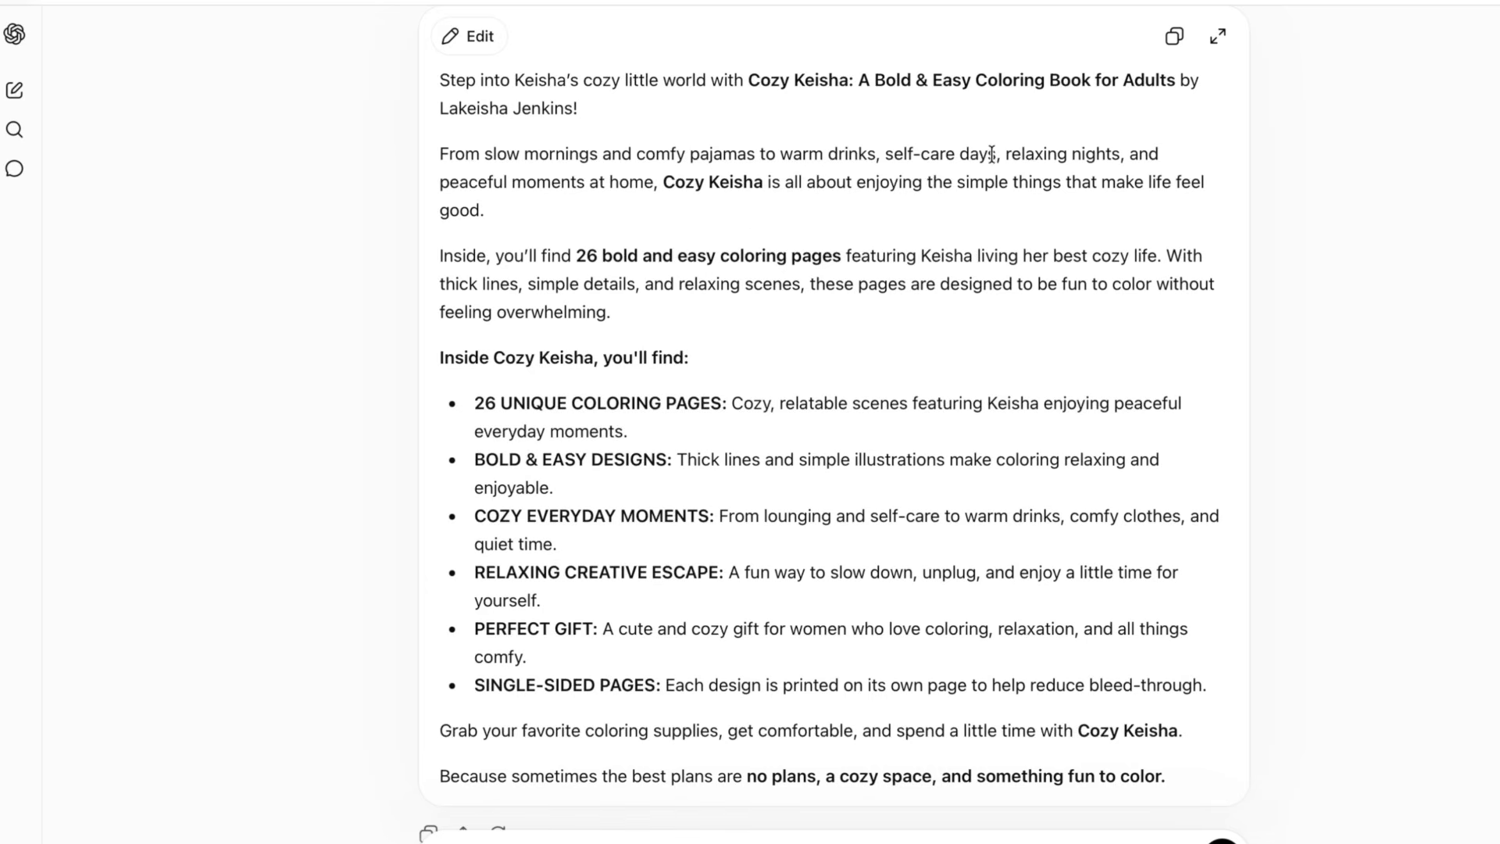
pyautogui.scroll(-1, 1050, 160)
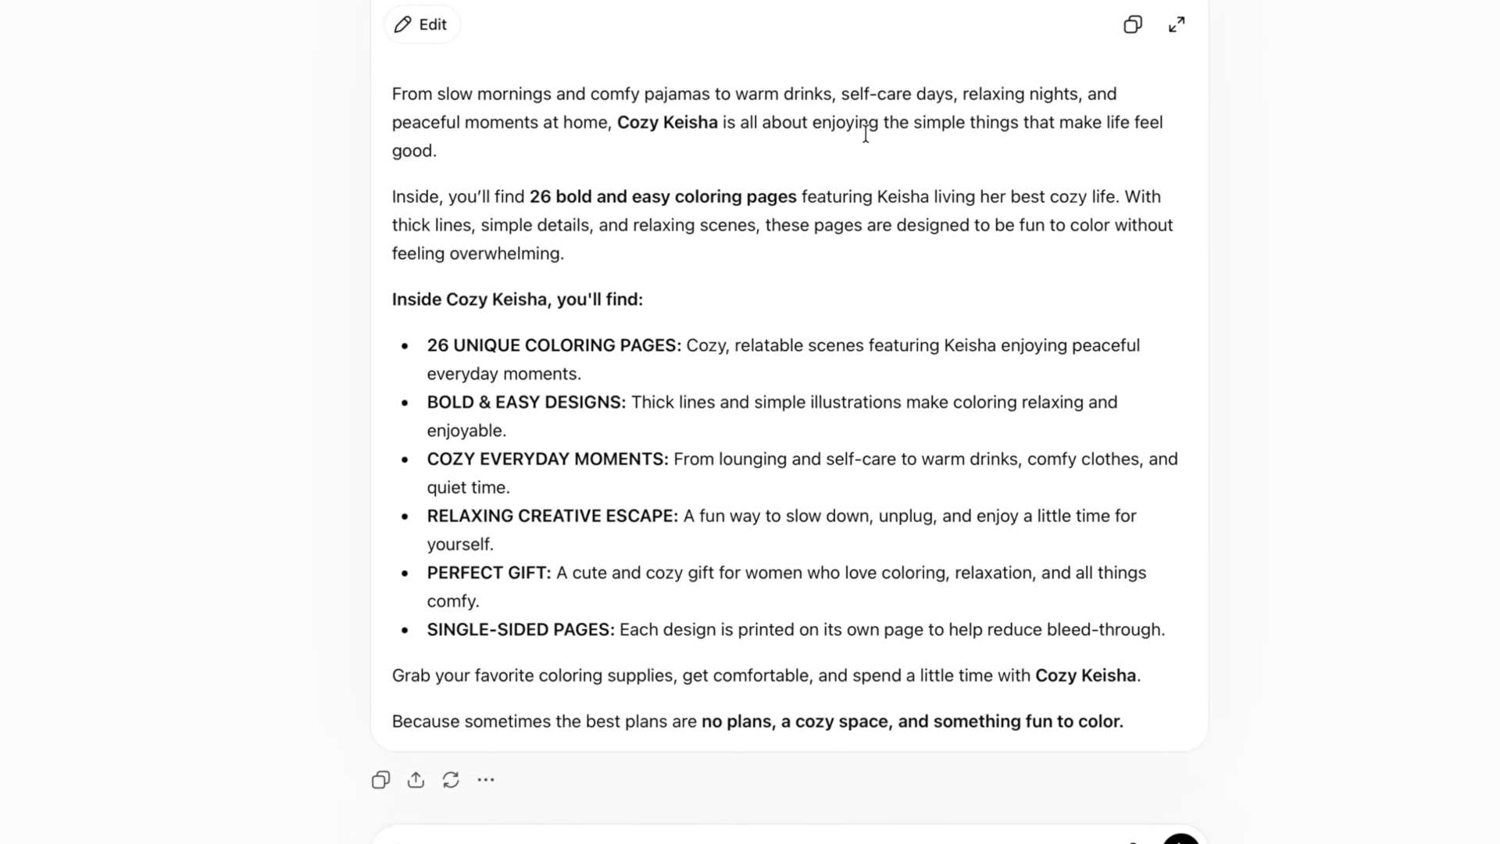
pyautogui.scroll(-1, 1092, 131)
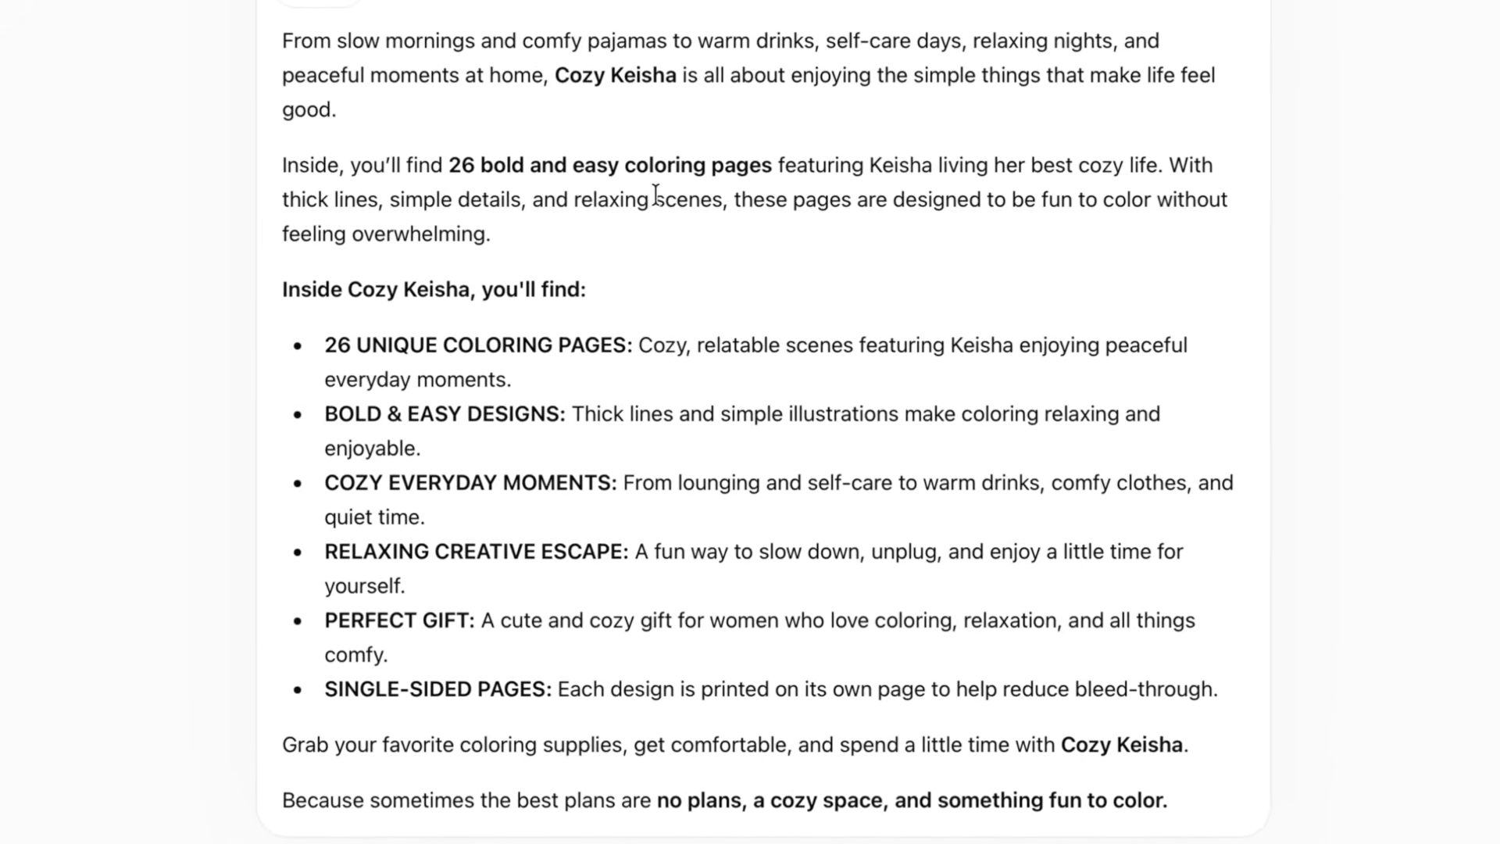
pyautogui.scroll(-1, 509, 381)
pyautogui.click(468, 50)
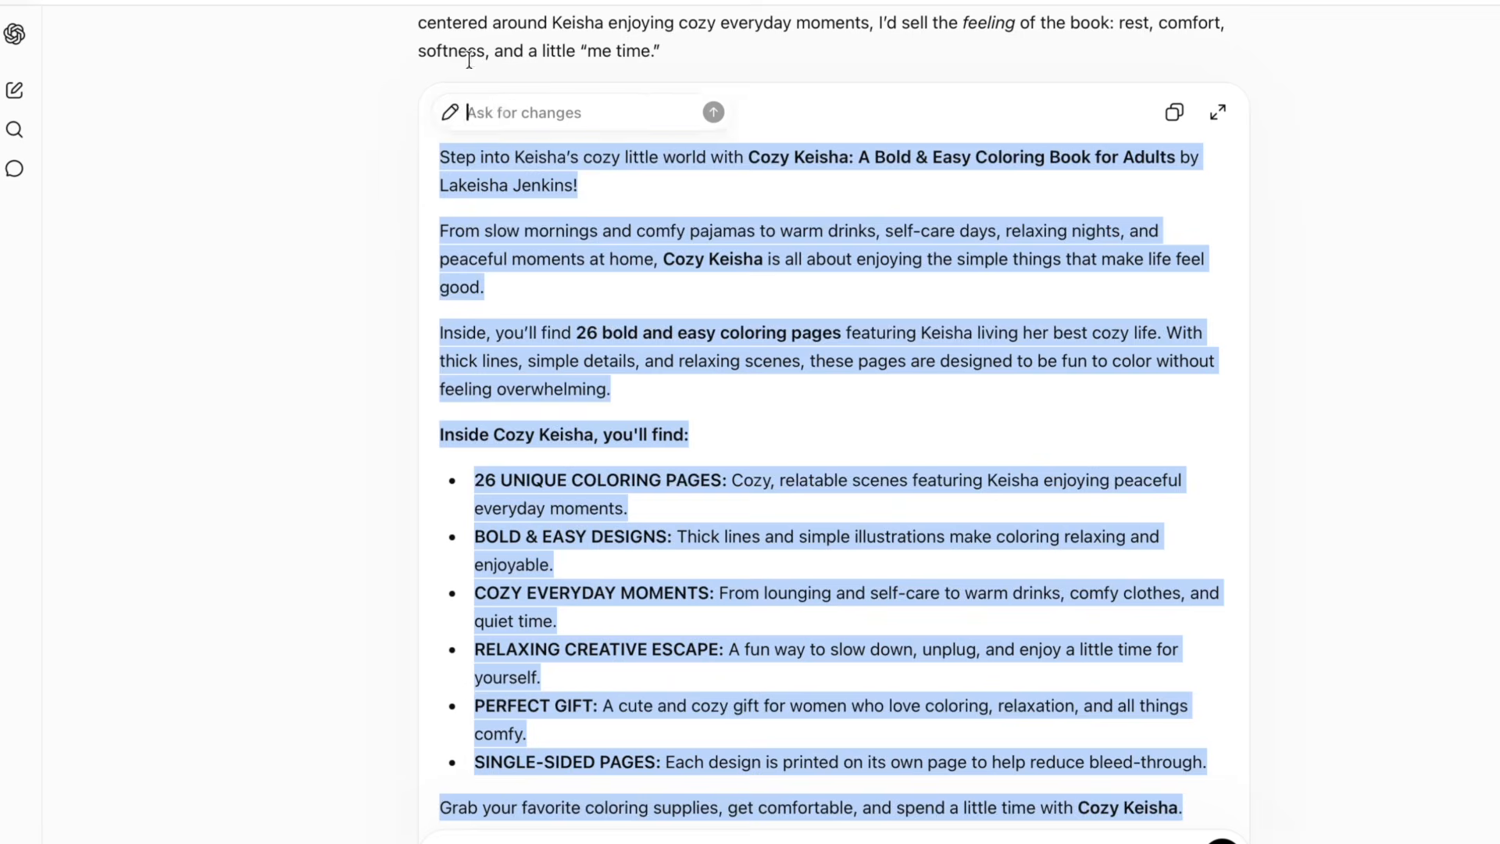
pyautogui.click(652, 436)
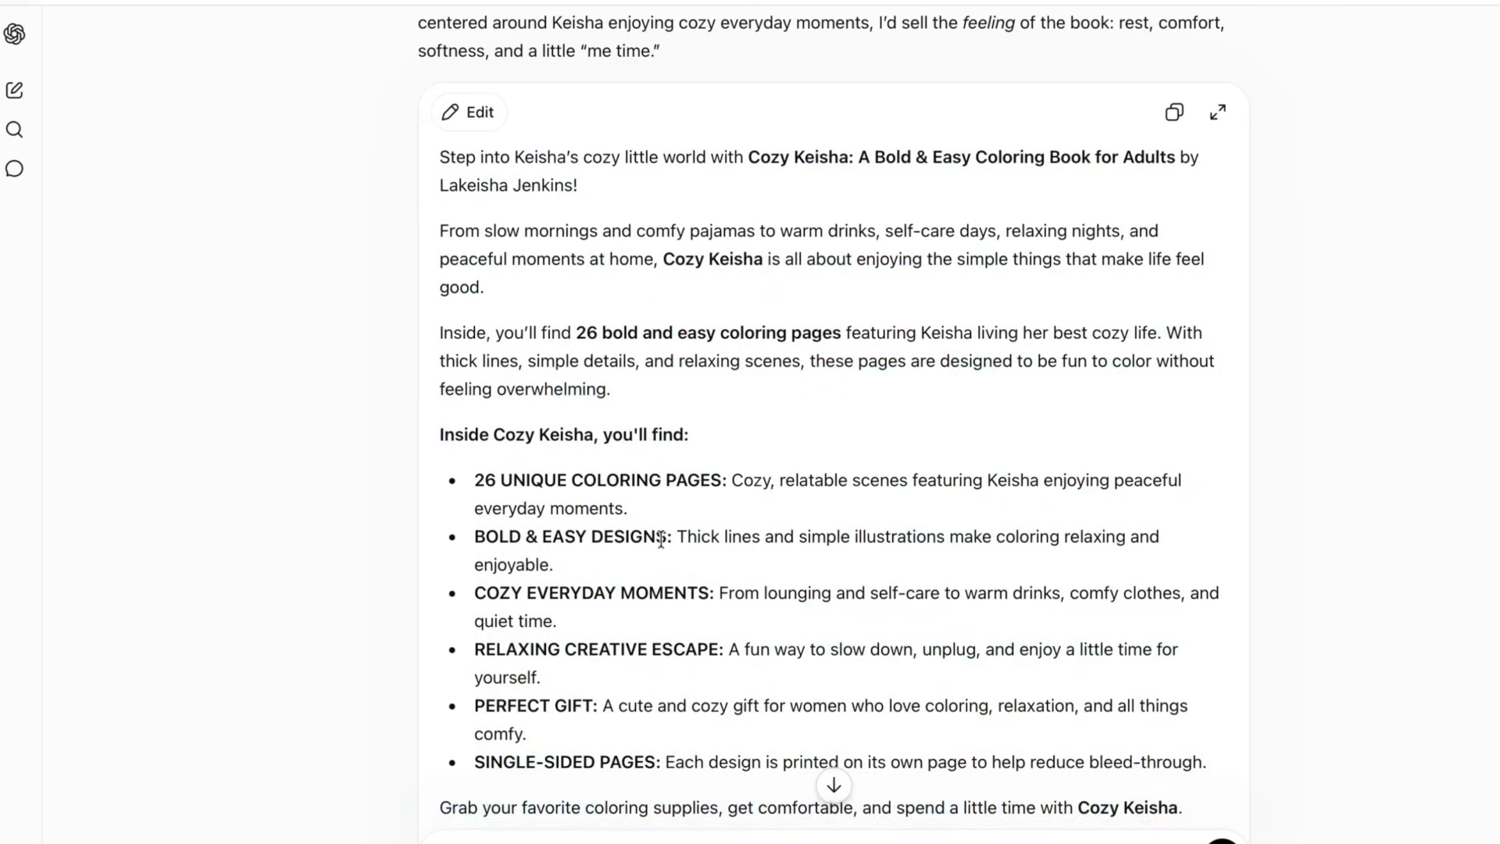
pyautogui.scroll(-2, 625, 593)
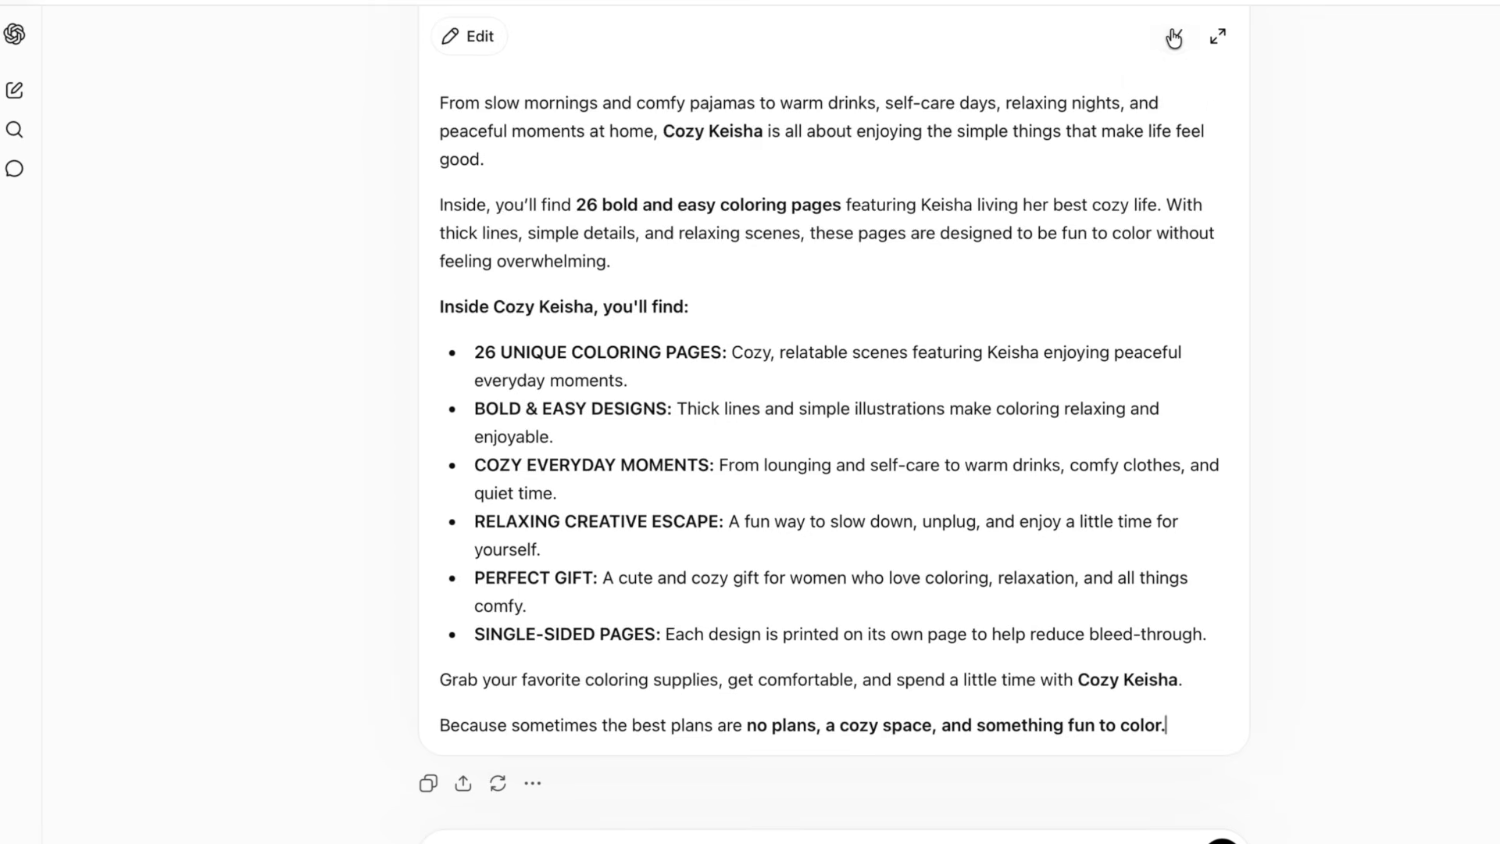
pyautogui.click(1174, 37)
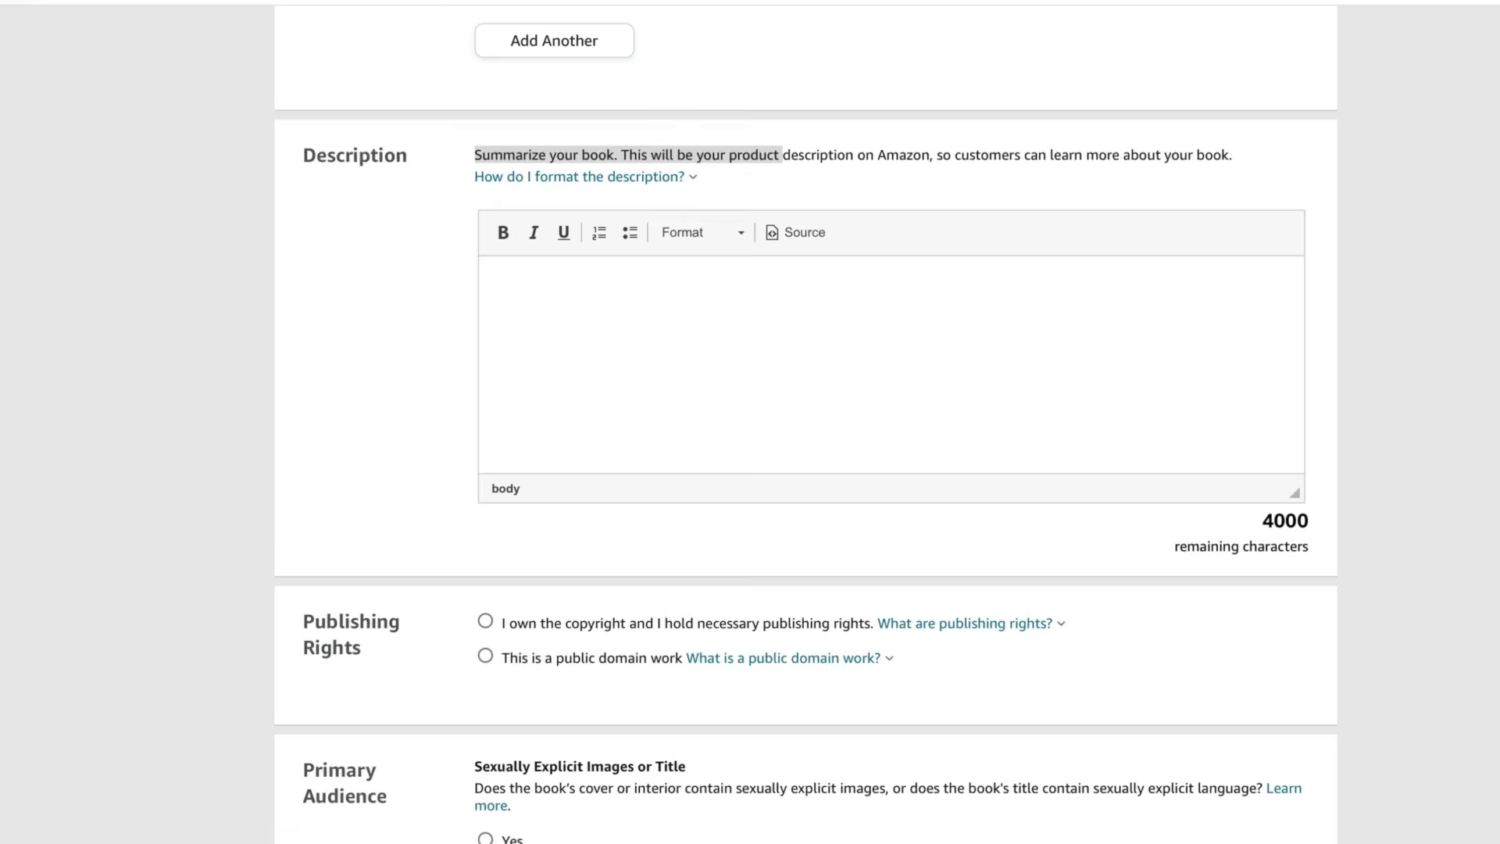
# - Paste the rewritten description into the KDP Description box
pyautogui.click(148, 1)
pyautogui.click(188, 15)
pyautogui.scroll(10, 664, 339)
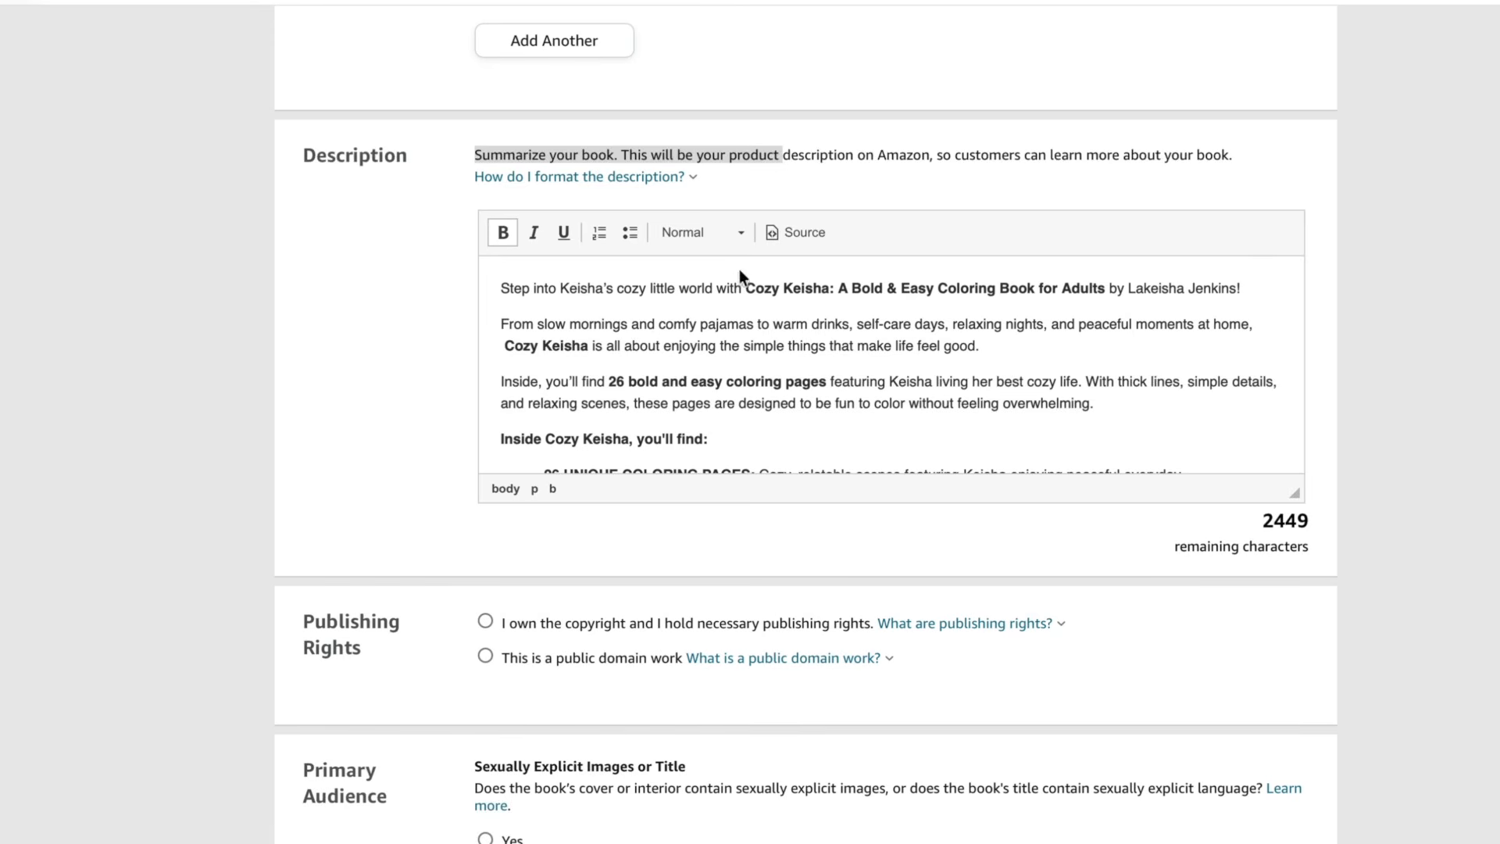
pyautogui.doubleClick(585, 289)
pyautogui.click(529, 229)
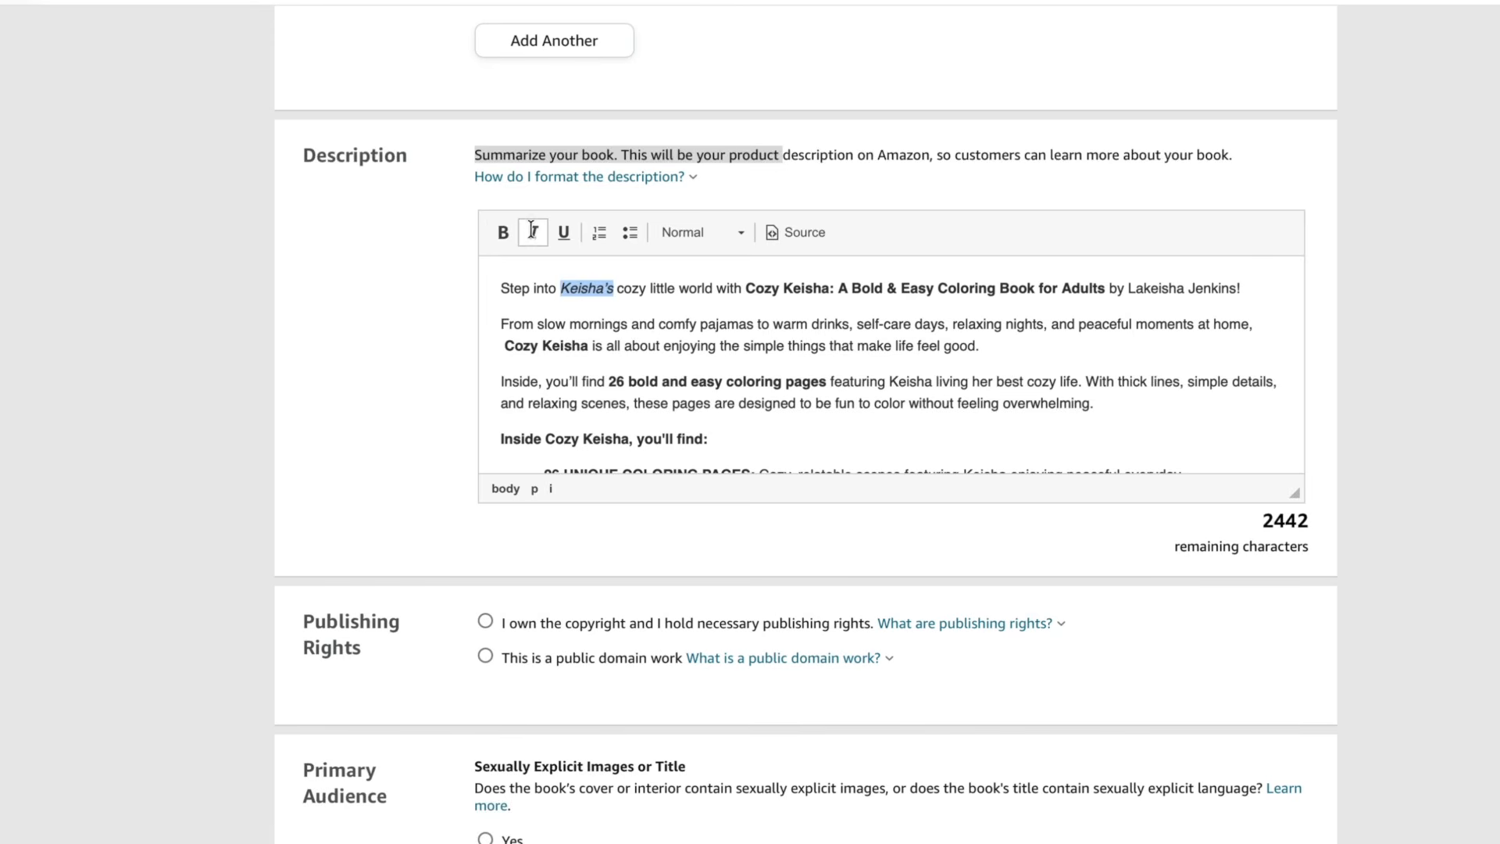
pyautogui.click(534, 232)
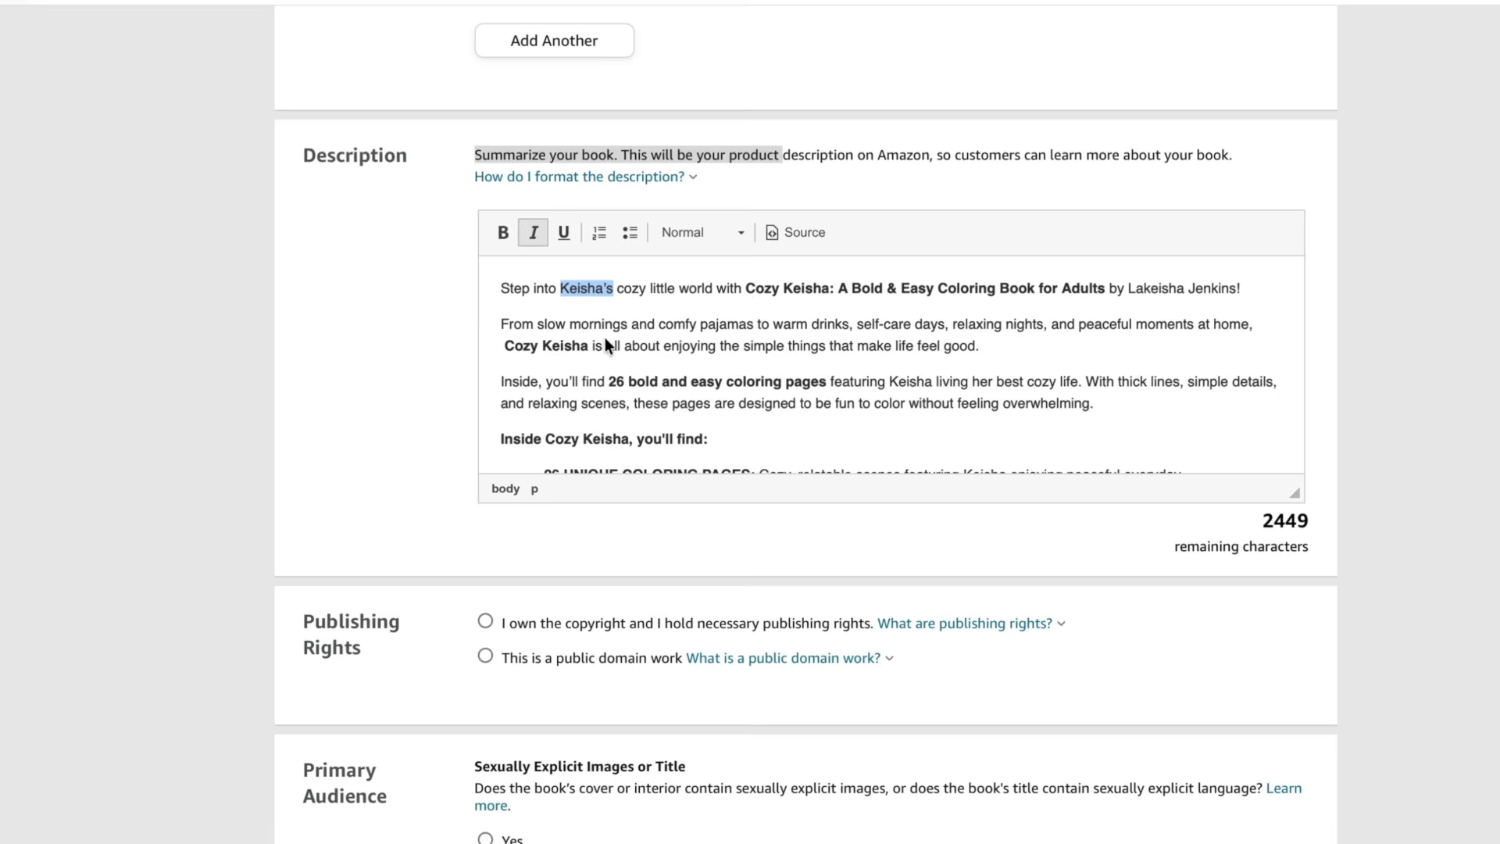
# - Declare that you own the copyright and hold the necessary publishing rights
pyautogui.scroll(-2, 560, 259)
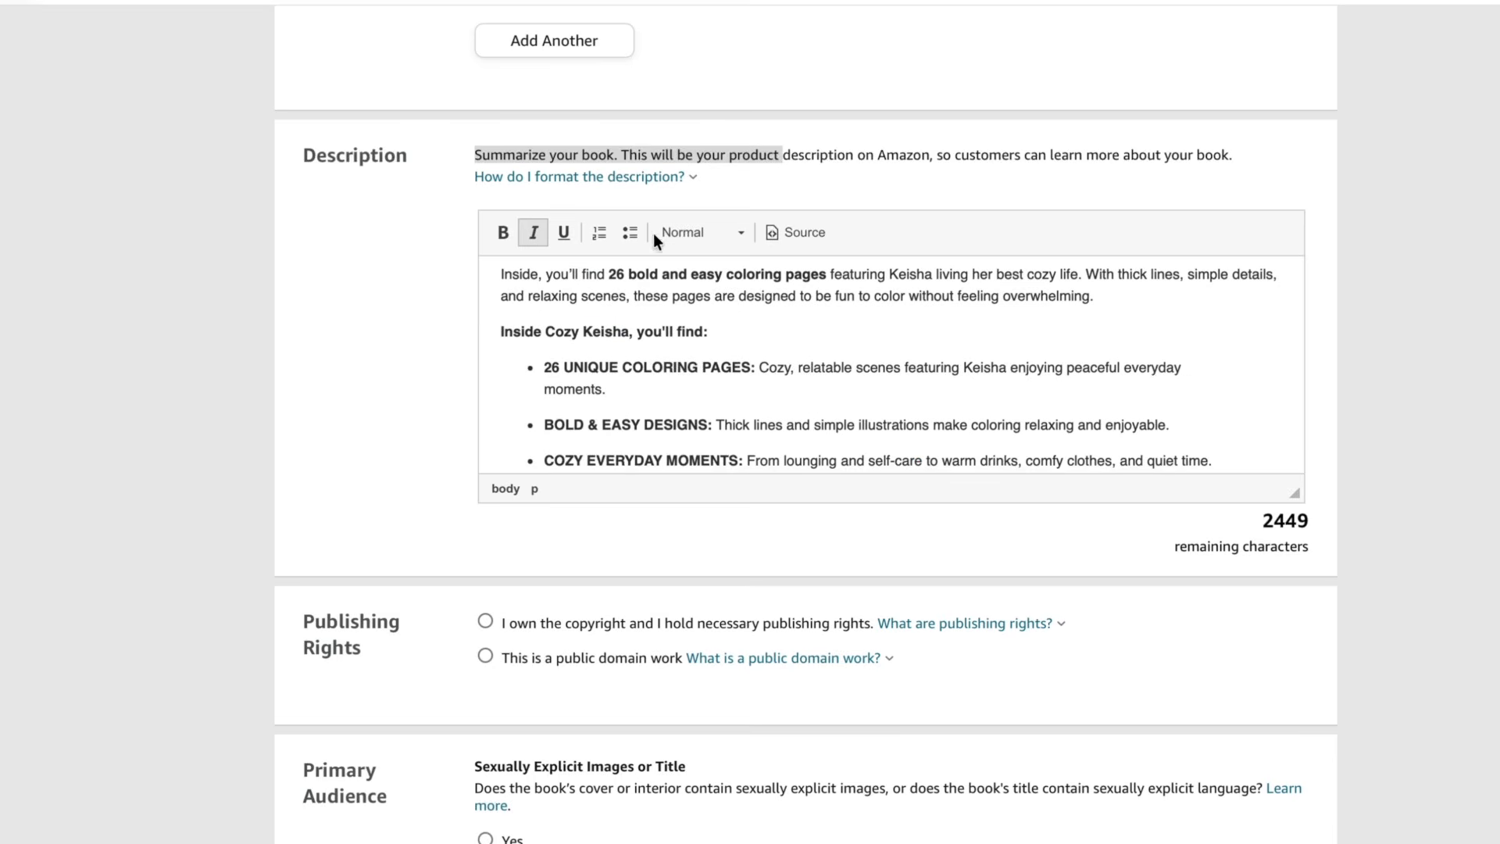
pyautogui.scroll(-5, 689, 312)
pyautogui.scroll(5, 689, 313)
pyautogui.scroll(-4, 689, 313)
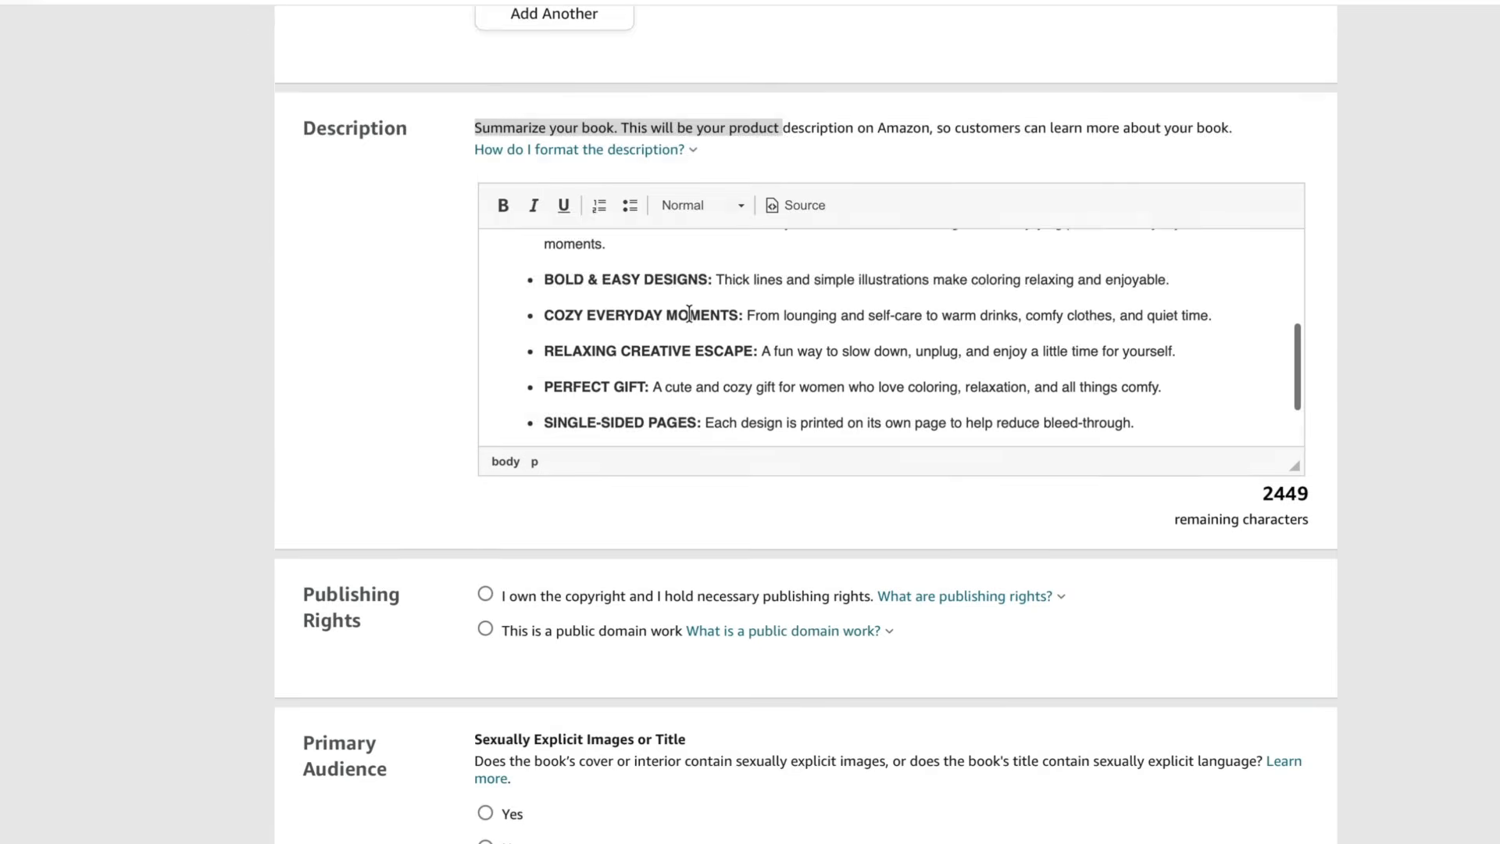
pyautogui.scroll(-6, 689, 312)
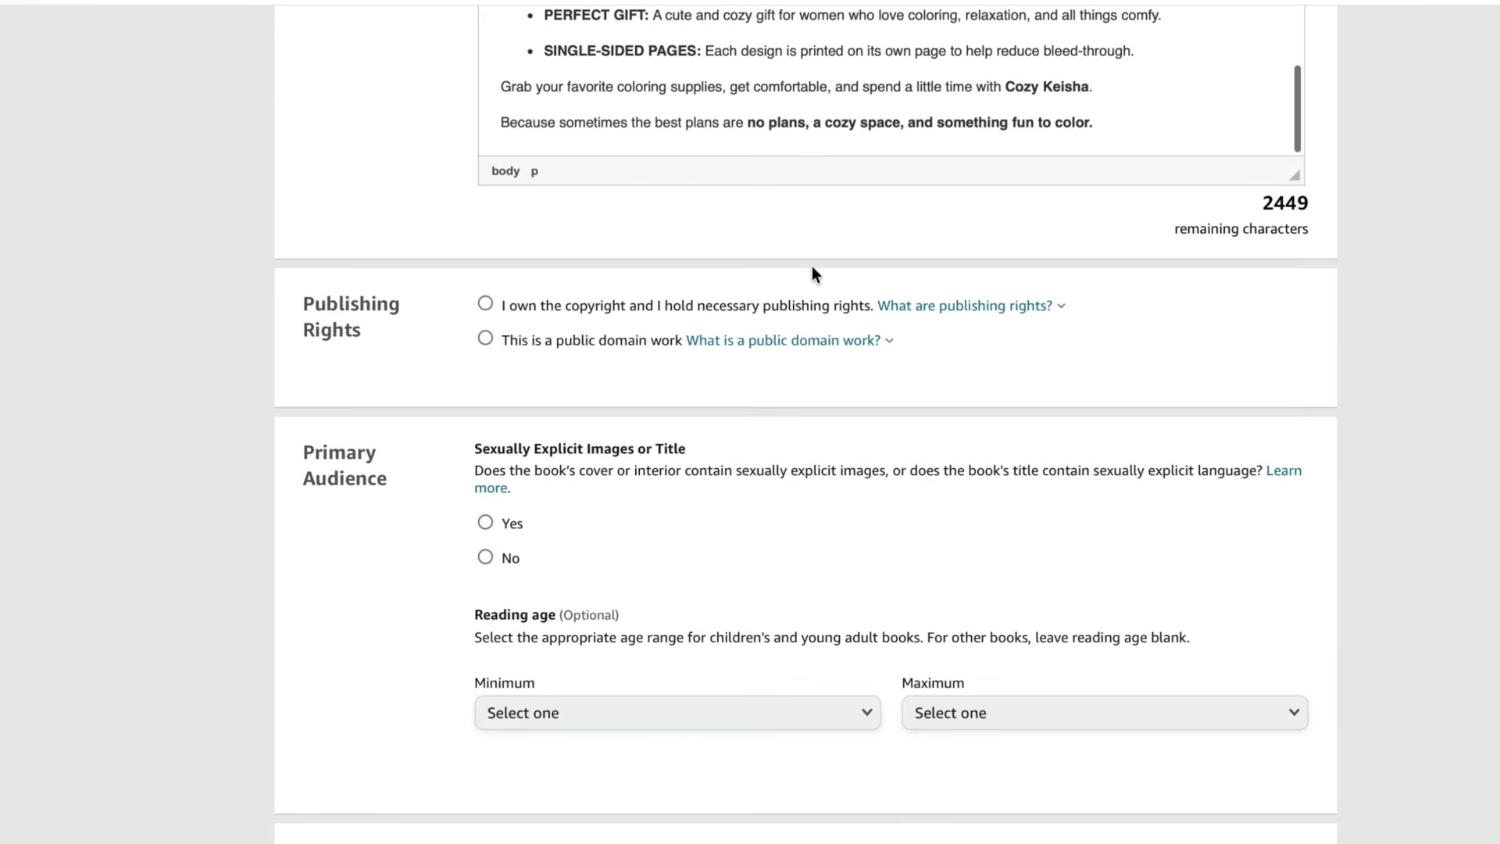
pyautogui.click(697, 304)
# - Answer No to the sexually explicit images or title question under Primary Audience
pyautogui.scroll(-2, 783, 363)
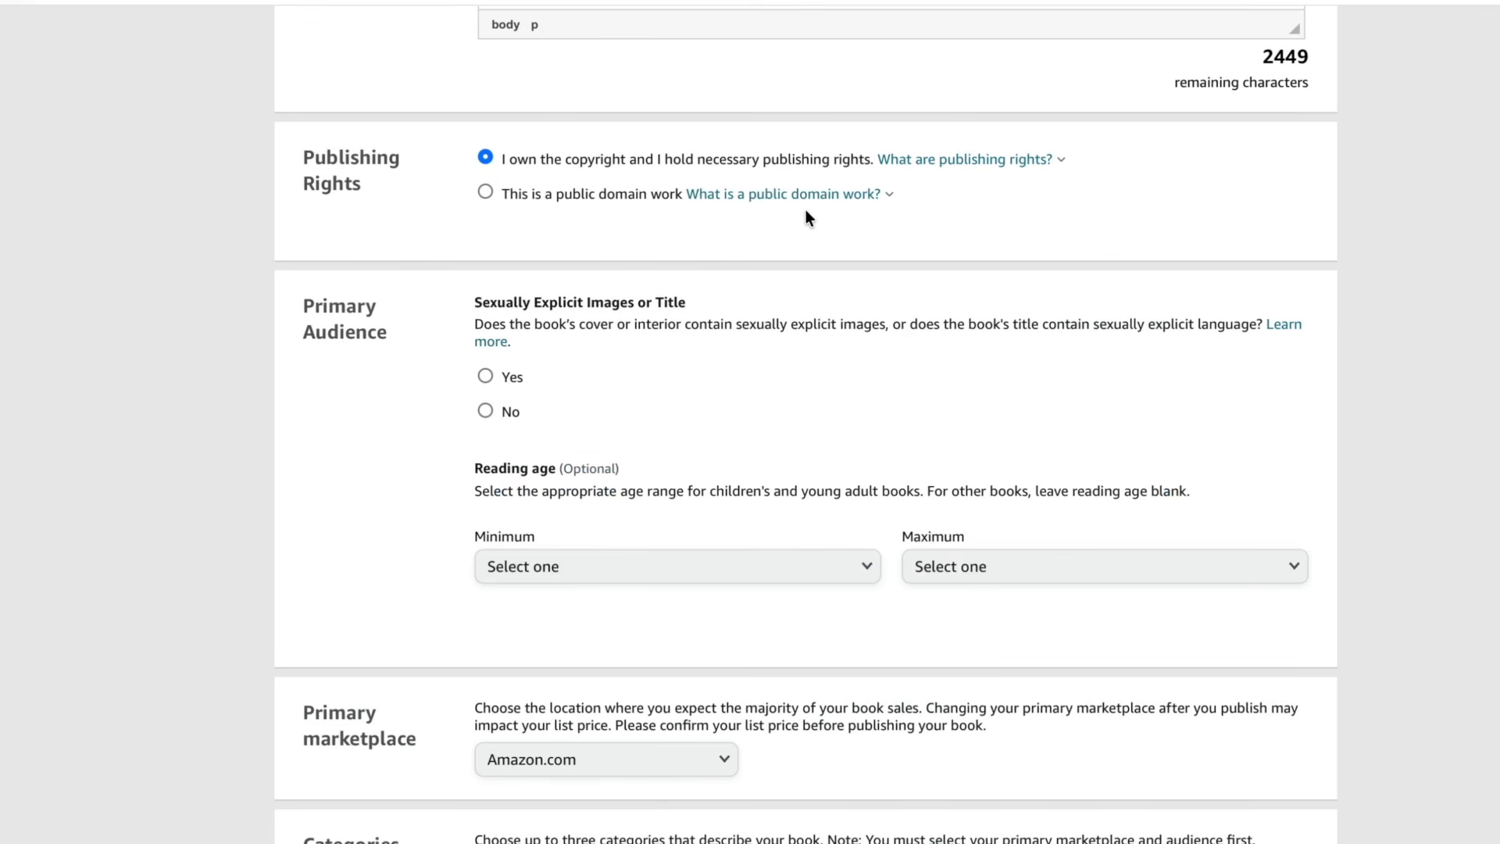
pyautogui.scroll(-1, 776, 277)
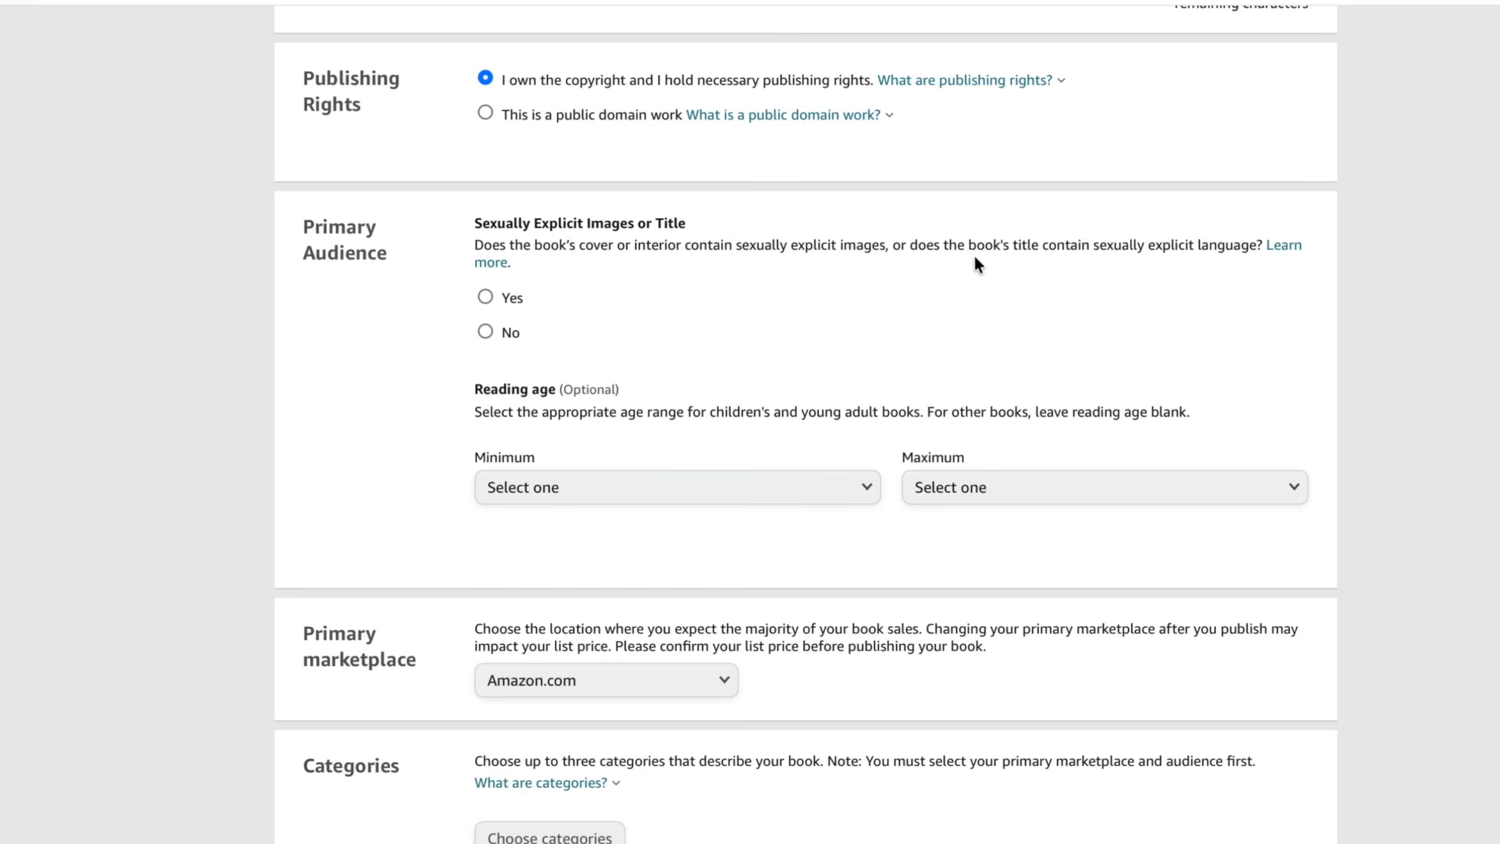
pyautogui.scroll(-2, 1094, 265)
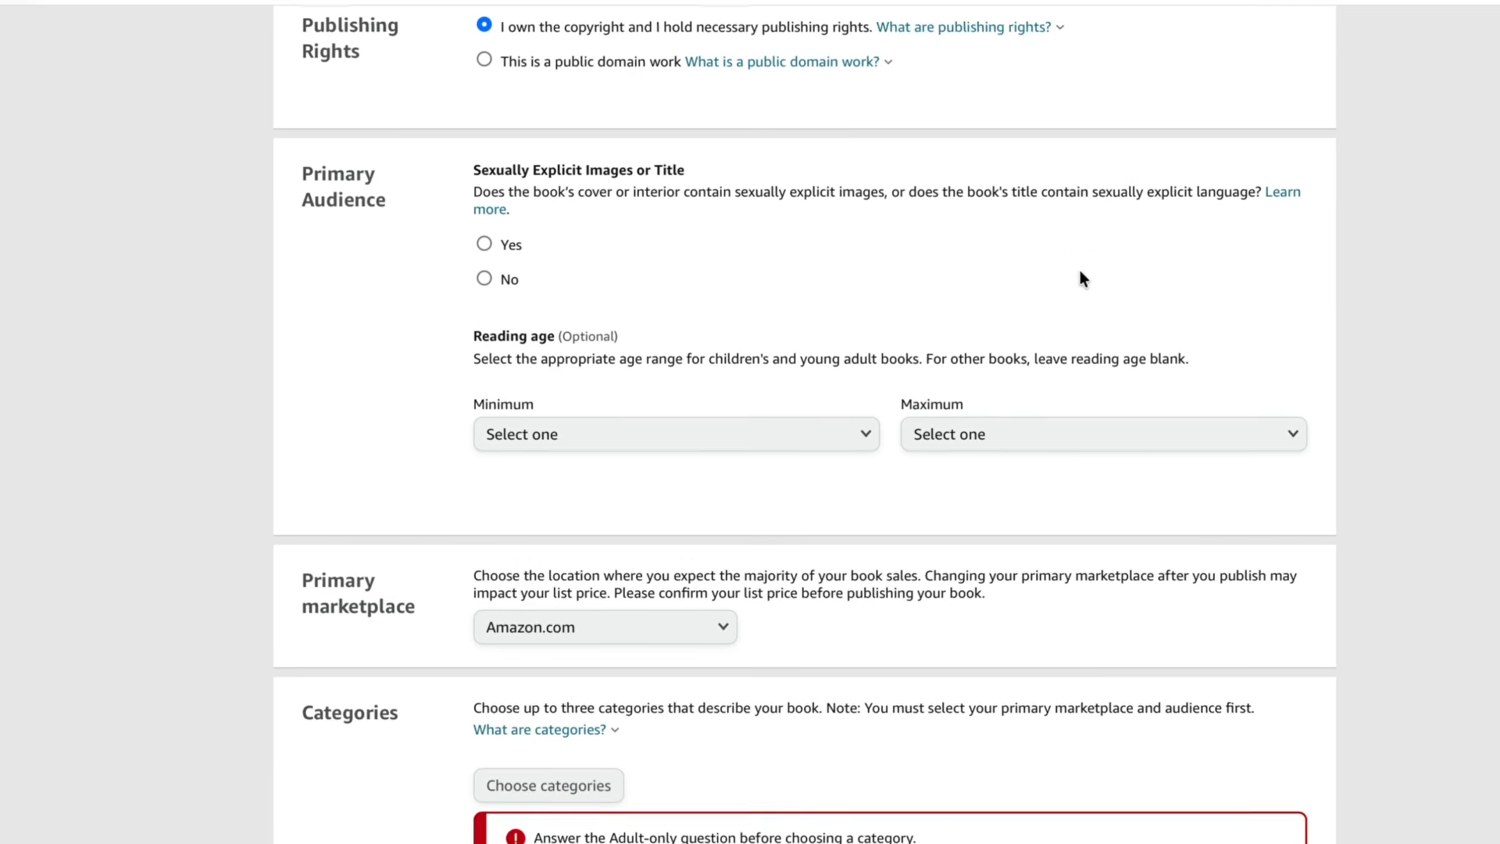
pyautogui.click(497, 225)
pyautogui.scroll(-1, 586, 368)
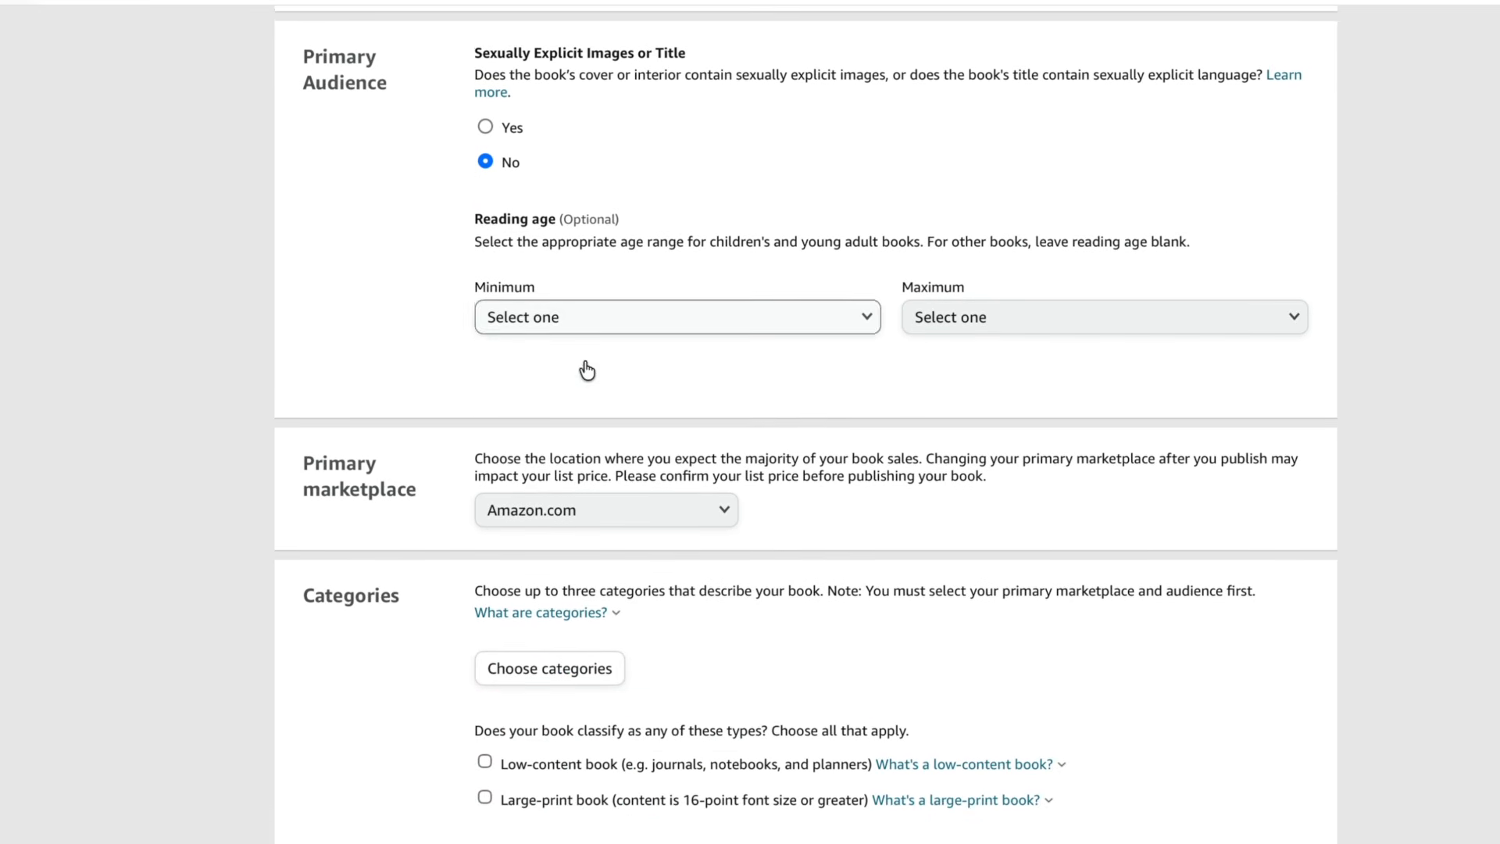
# - Open the primary marketplace list and leave it set to Amazon.com
pyautogui.scroll(-2, 635, 259)
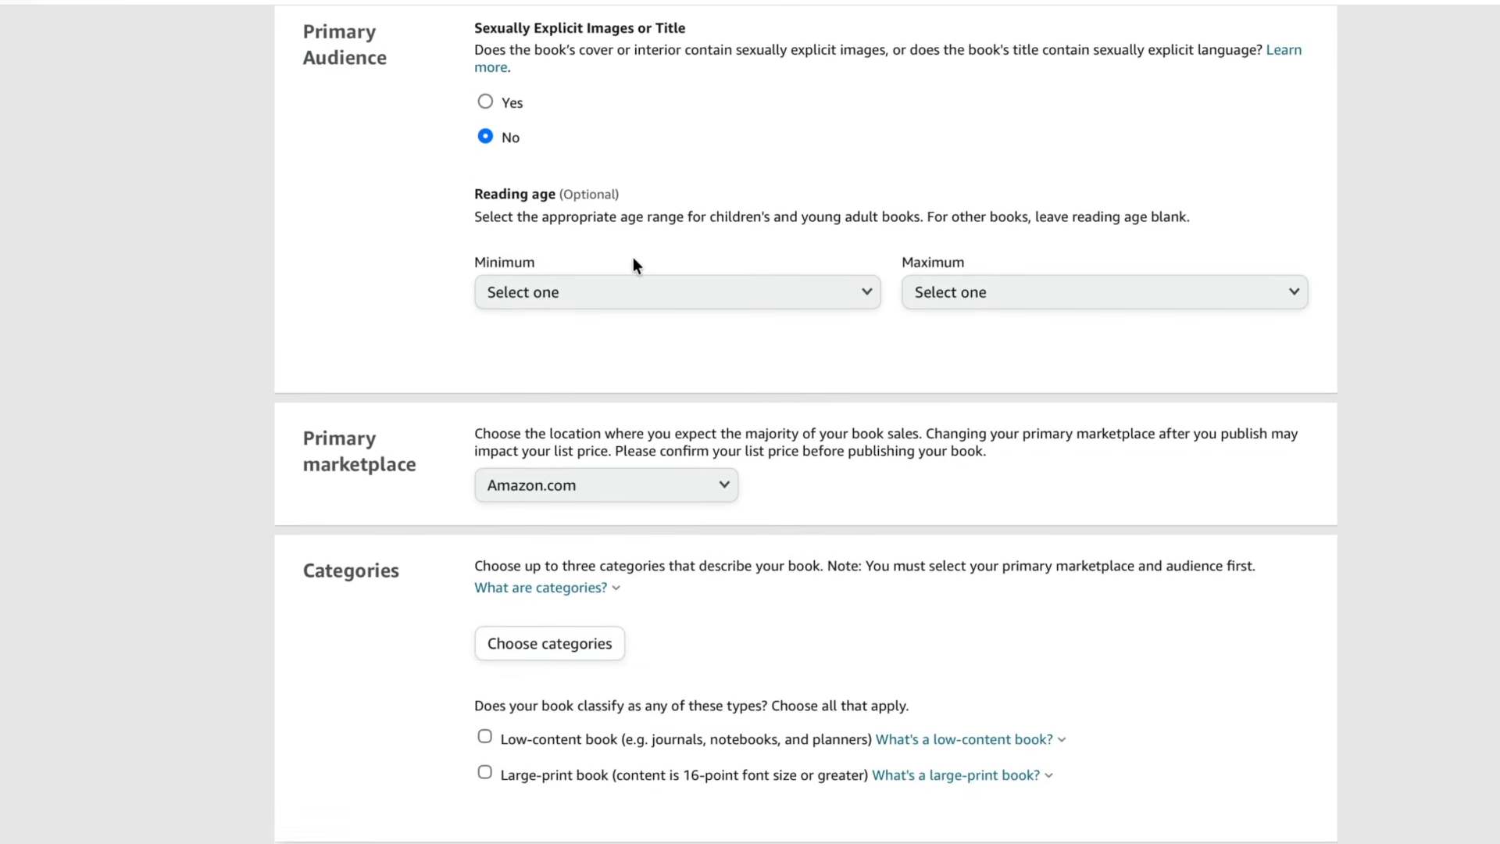
pyautogui.scroll(-2, 634, 264)
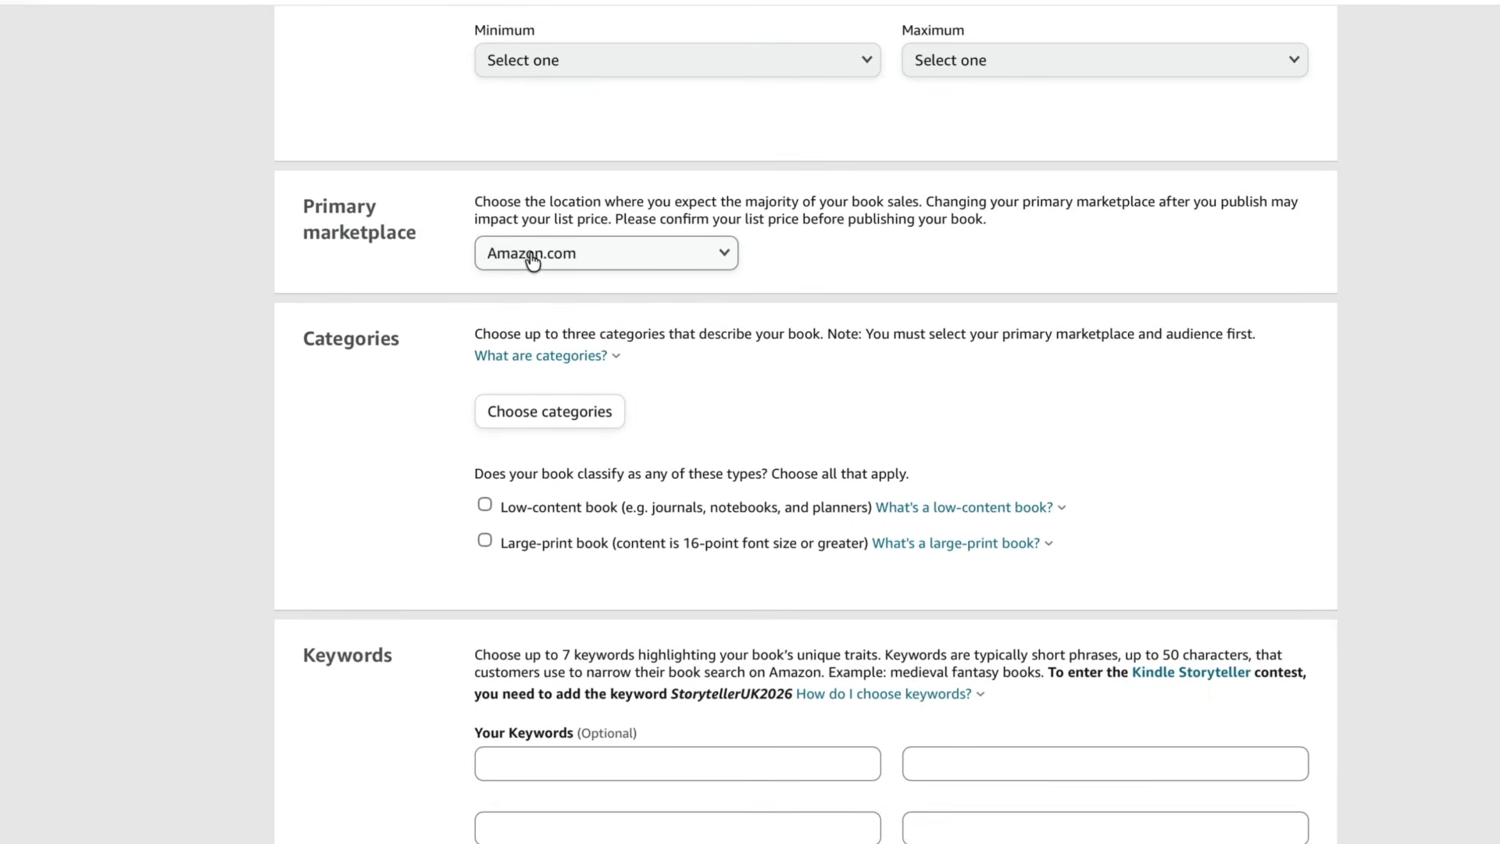
pyautogui.scroll(-1, 534, 262)
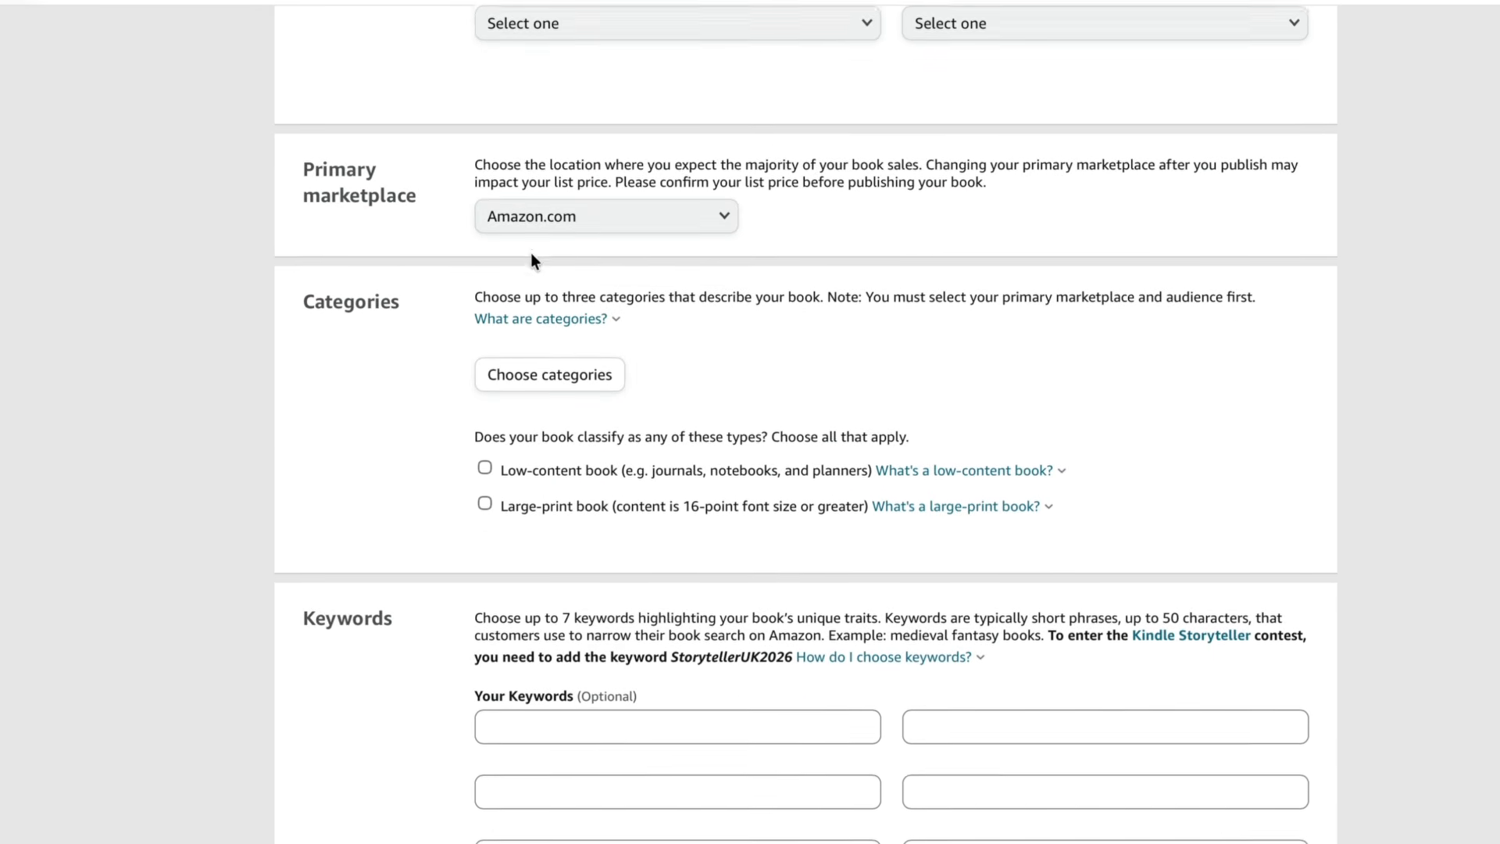
pyautogui.scroll(-2, 533, 262)
pyautogui.click(574, 90)
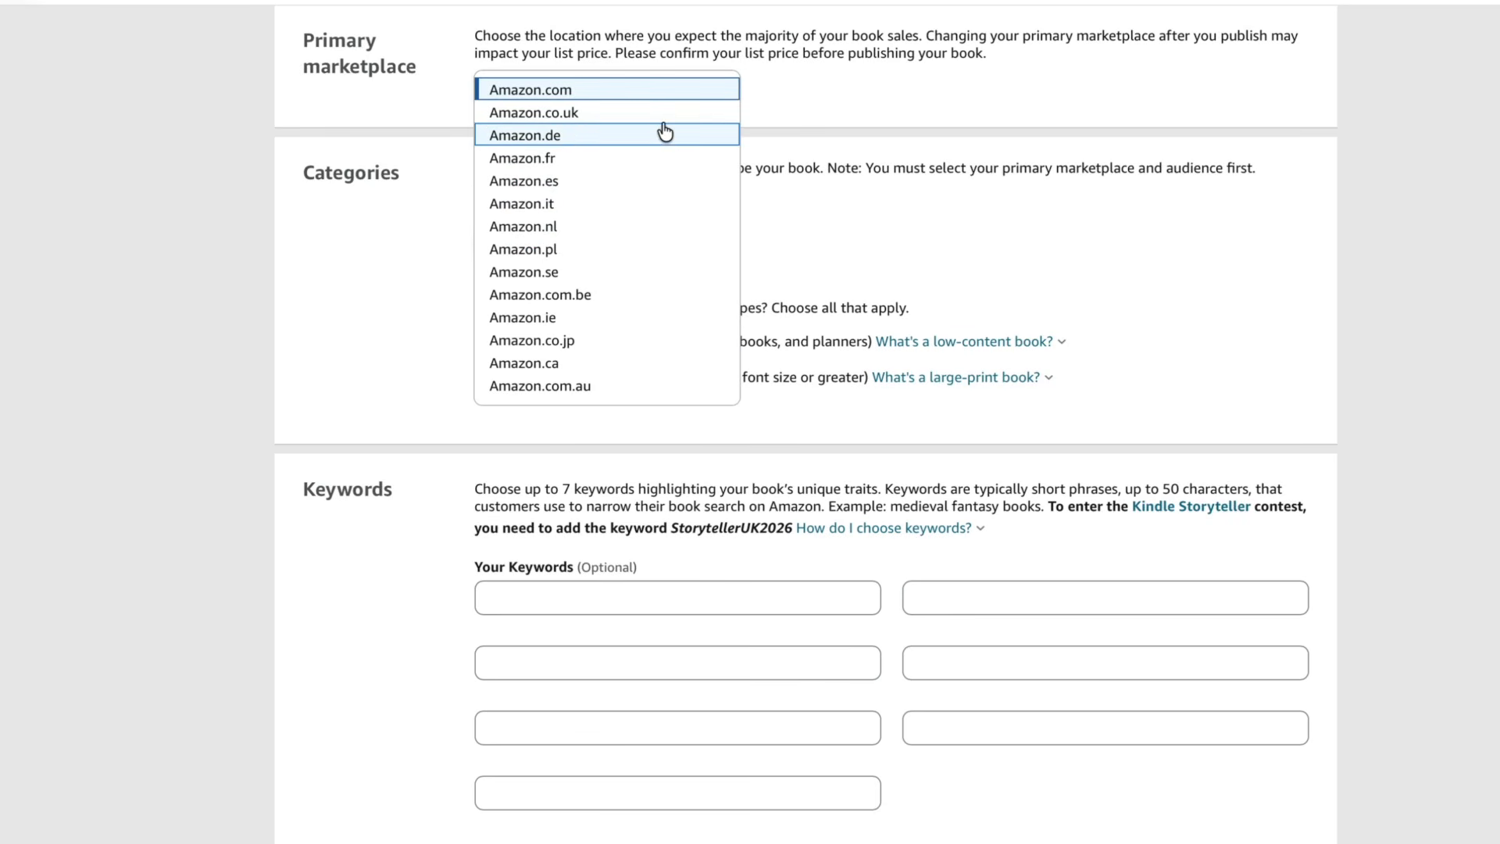
pyautogui.click(825, 69)
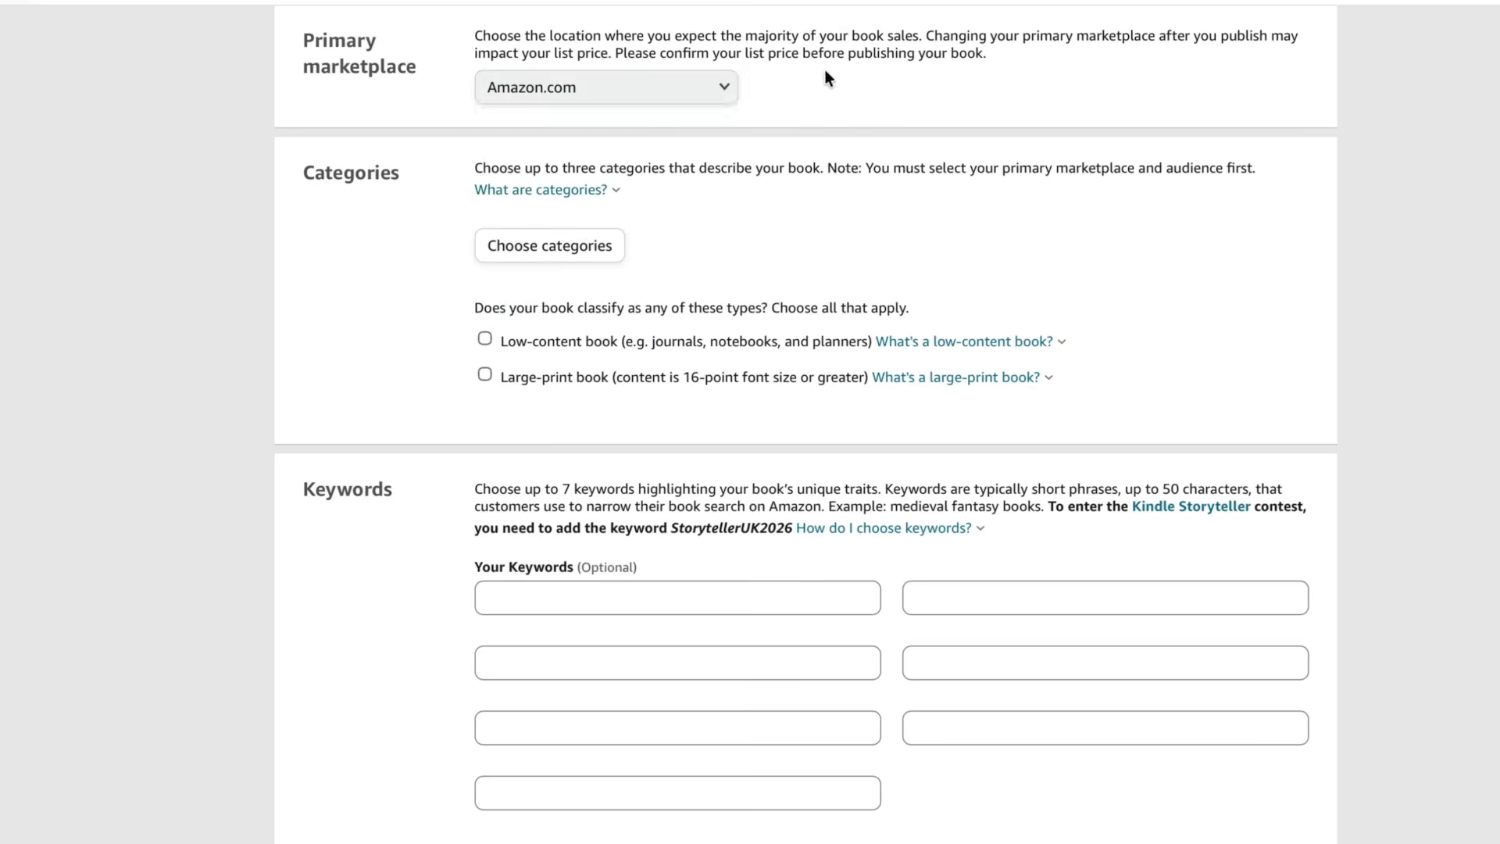
# - Open the Choose categories dialog for the book
pyautogui.scroll(-1, 663, 236)
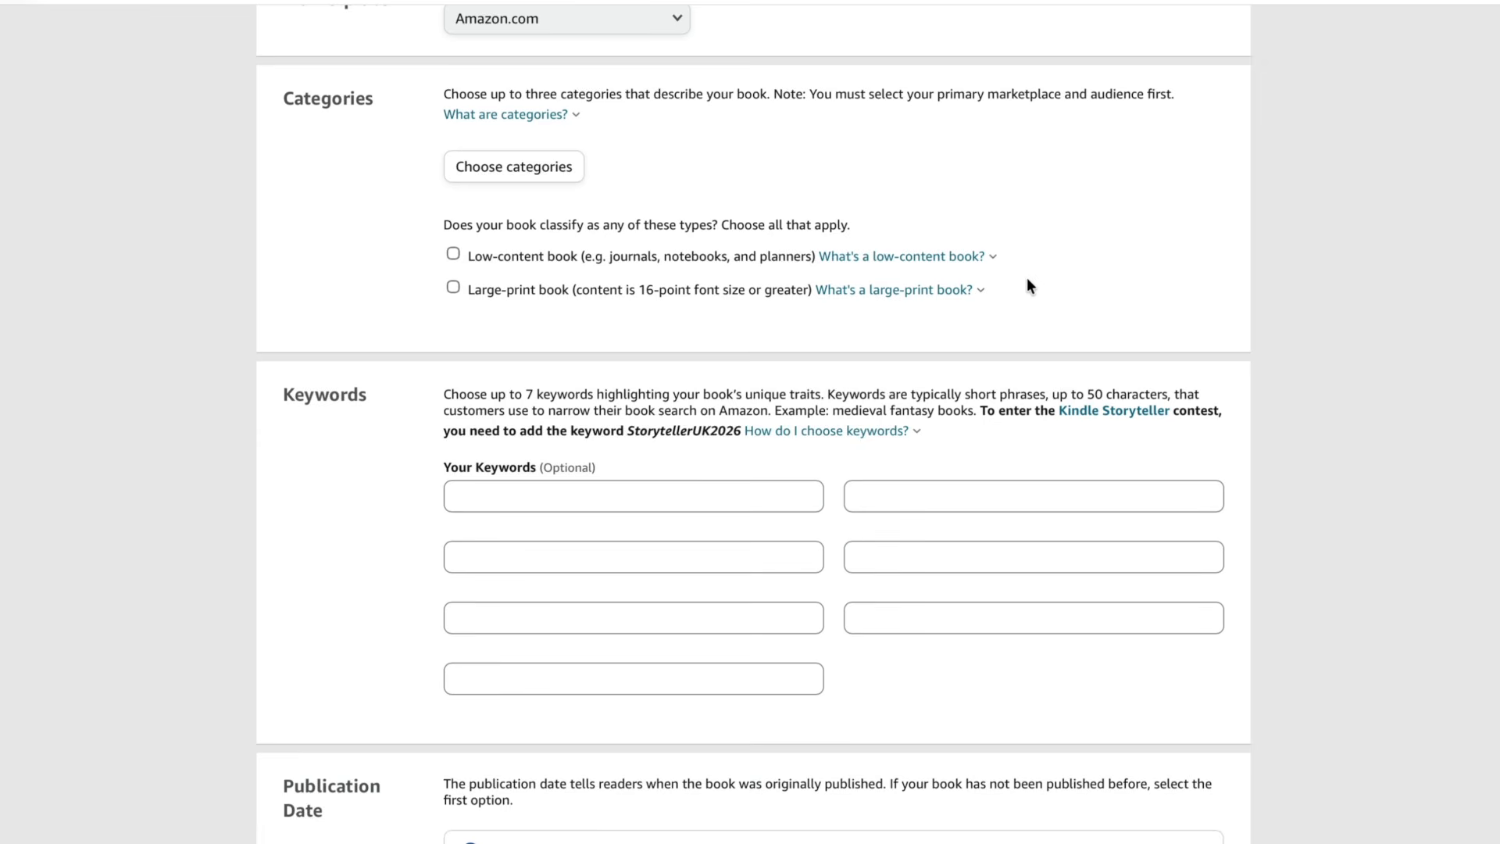
pyautogui.moveTo(527, 93); pyautogui.dragTo(648, 89)
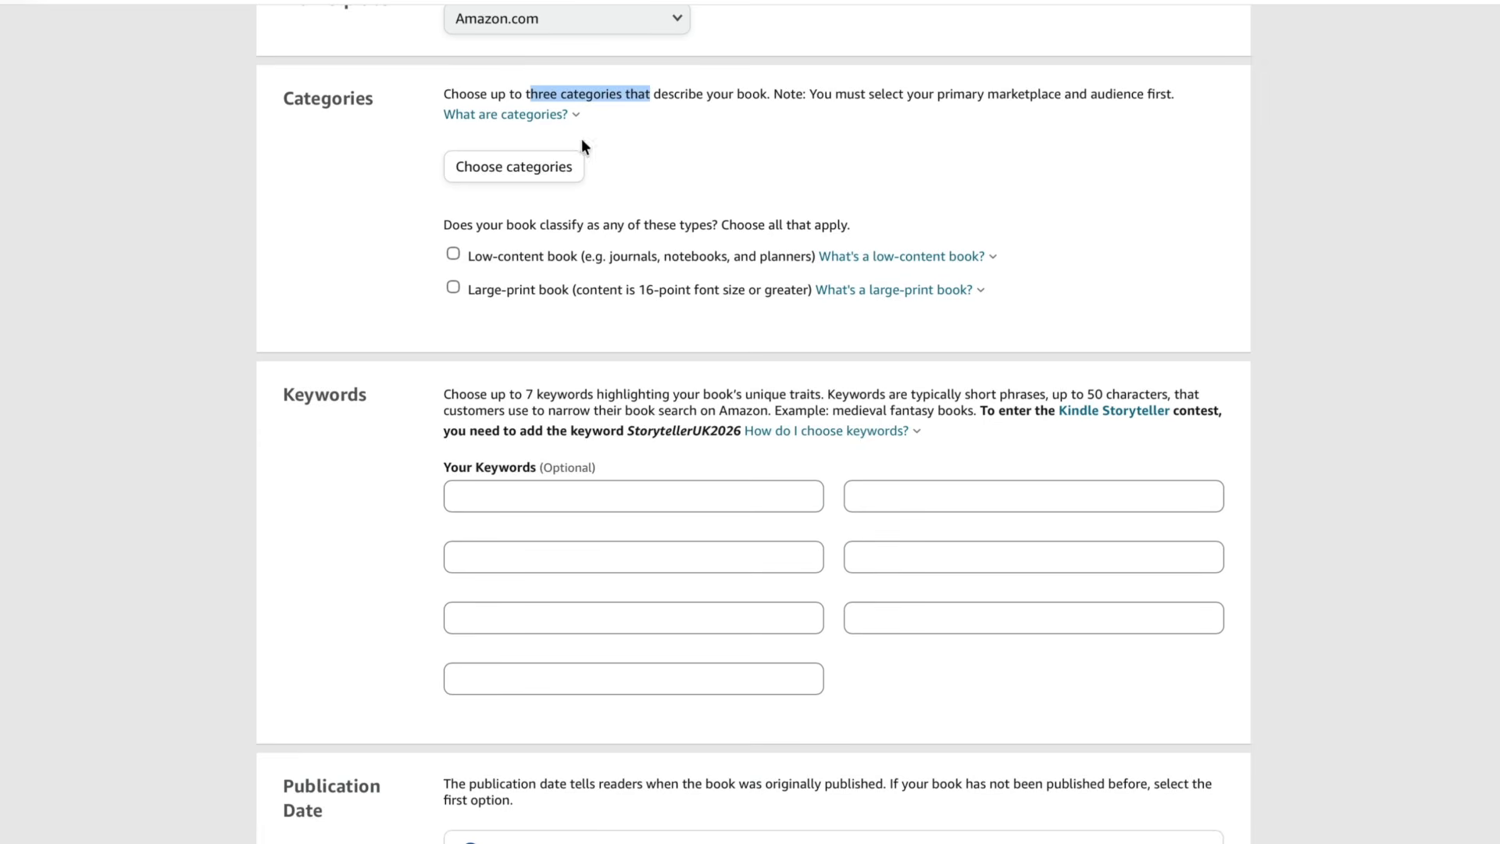
pyautogui.click(545, 179)
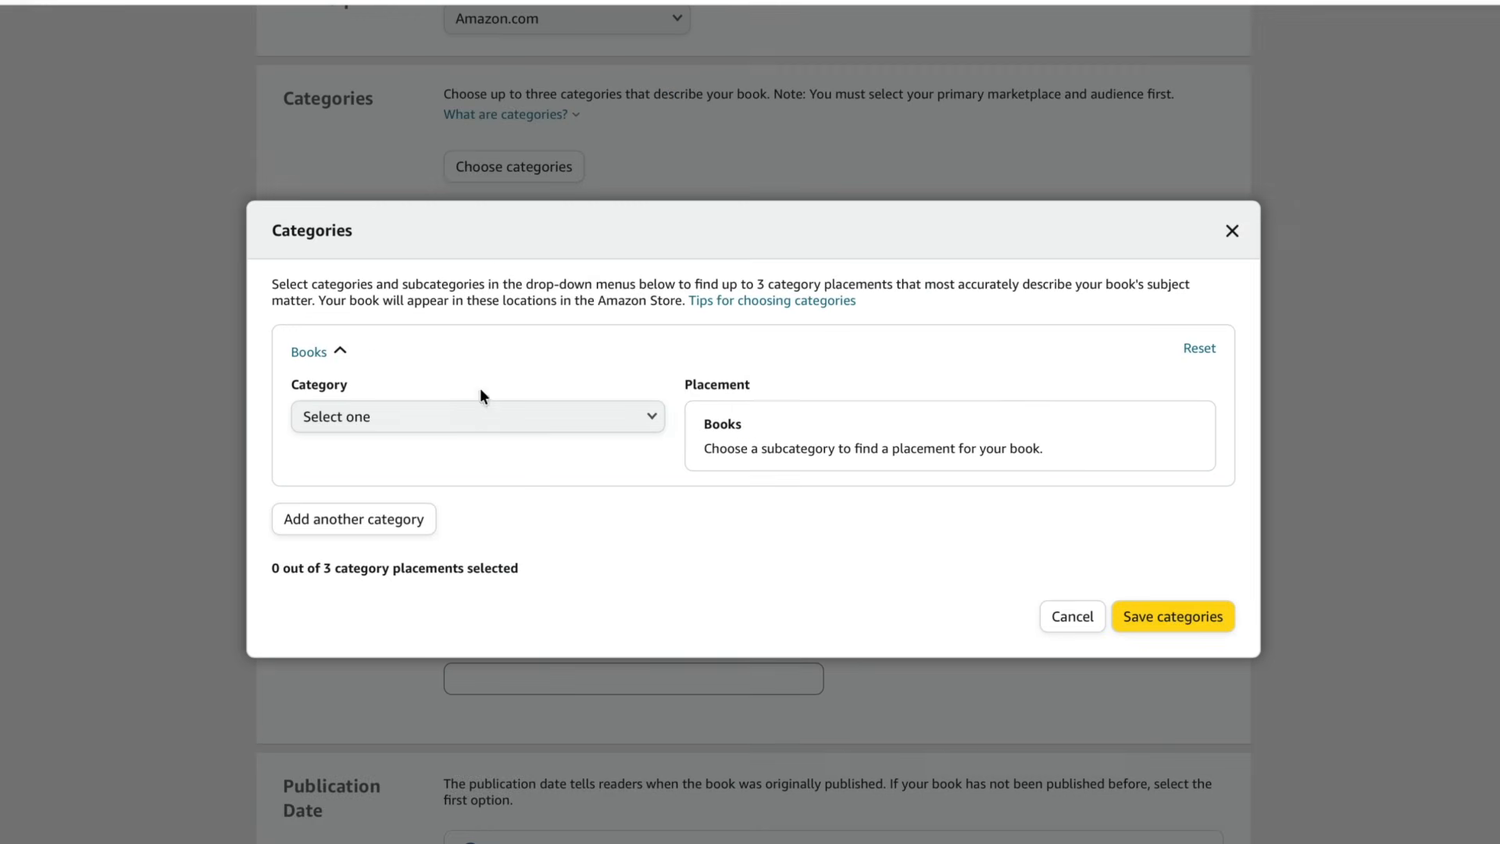
# - Add the category Crafts, Hobbies & Home › Coloring Books for Grown-Ups with the General placement
pyautogui.click(471, 420)
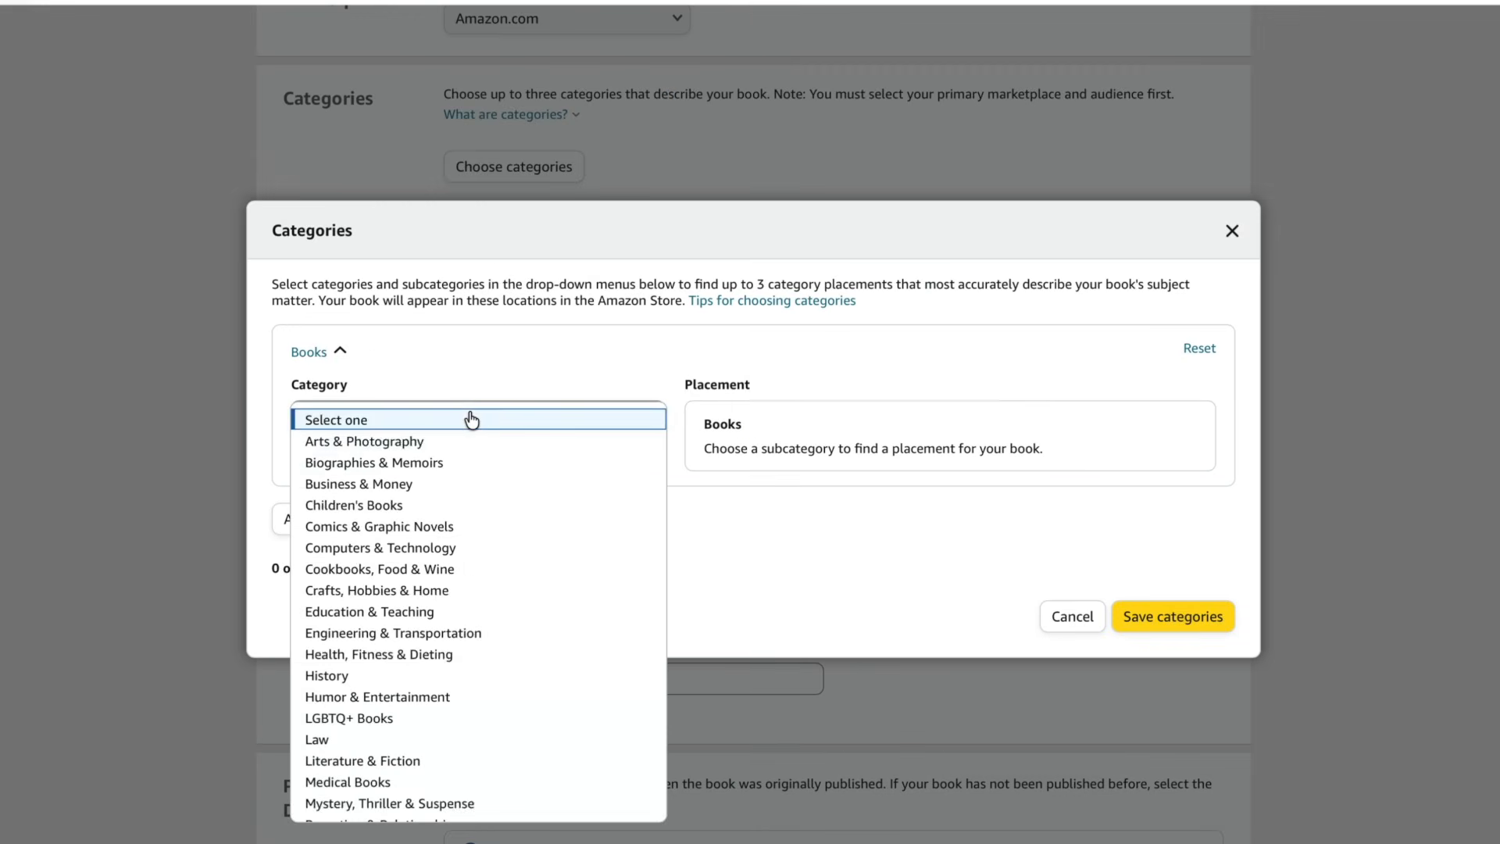
pyautogui.click(423, 594)
pyautogui.click(425, 482)
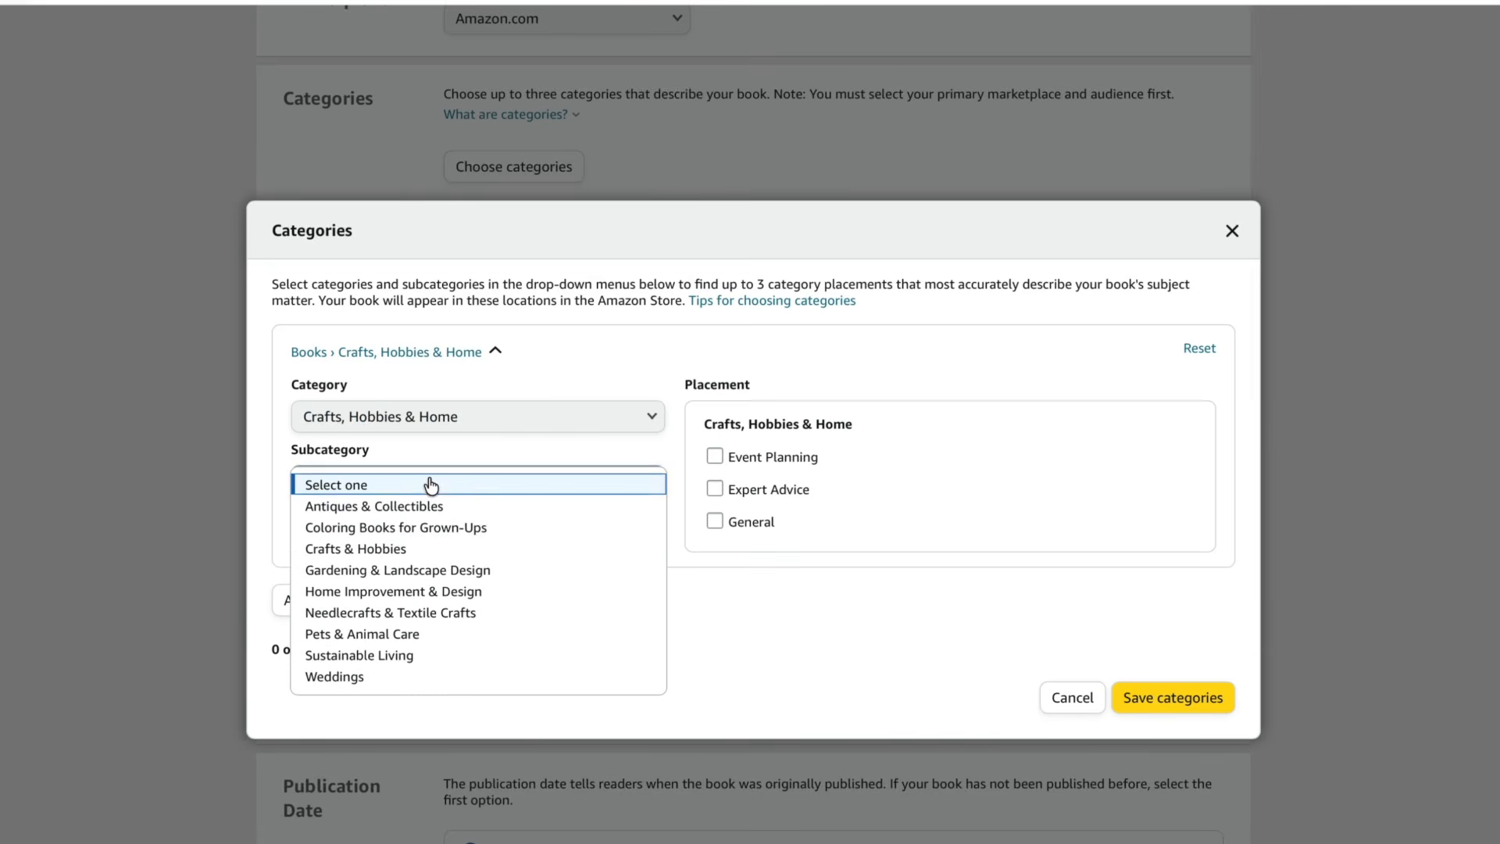
pyautogui.click(428, 535)
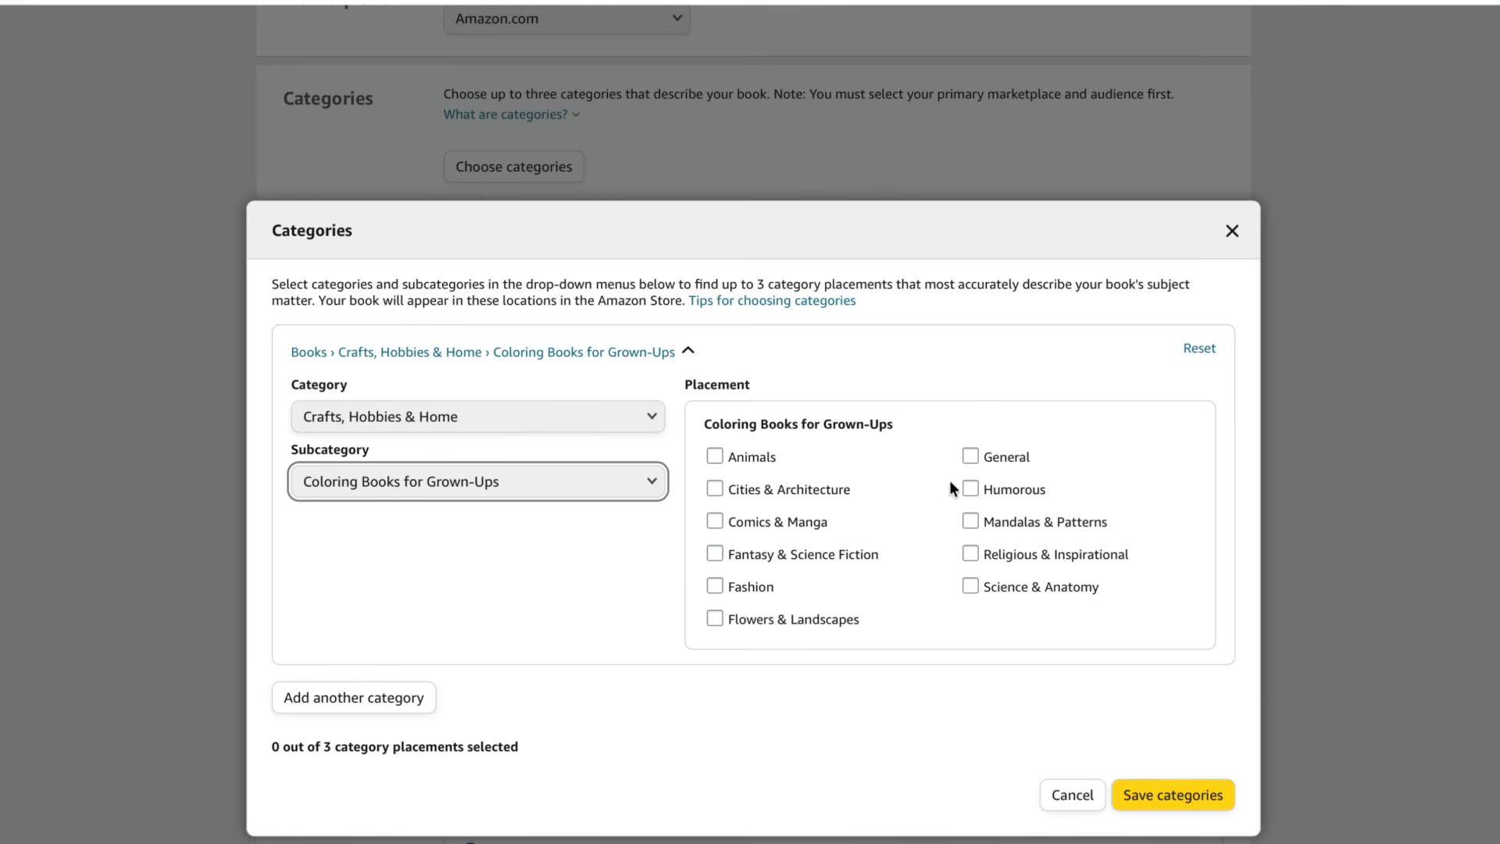
pyautogui.click(967, 461)
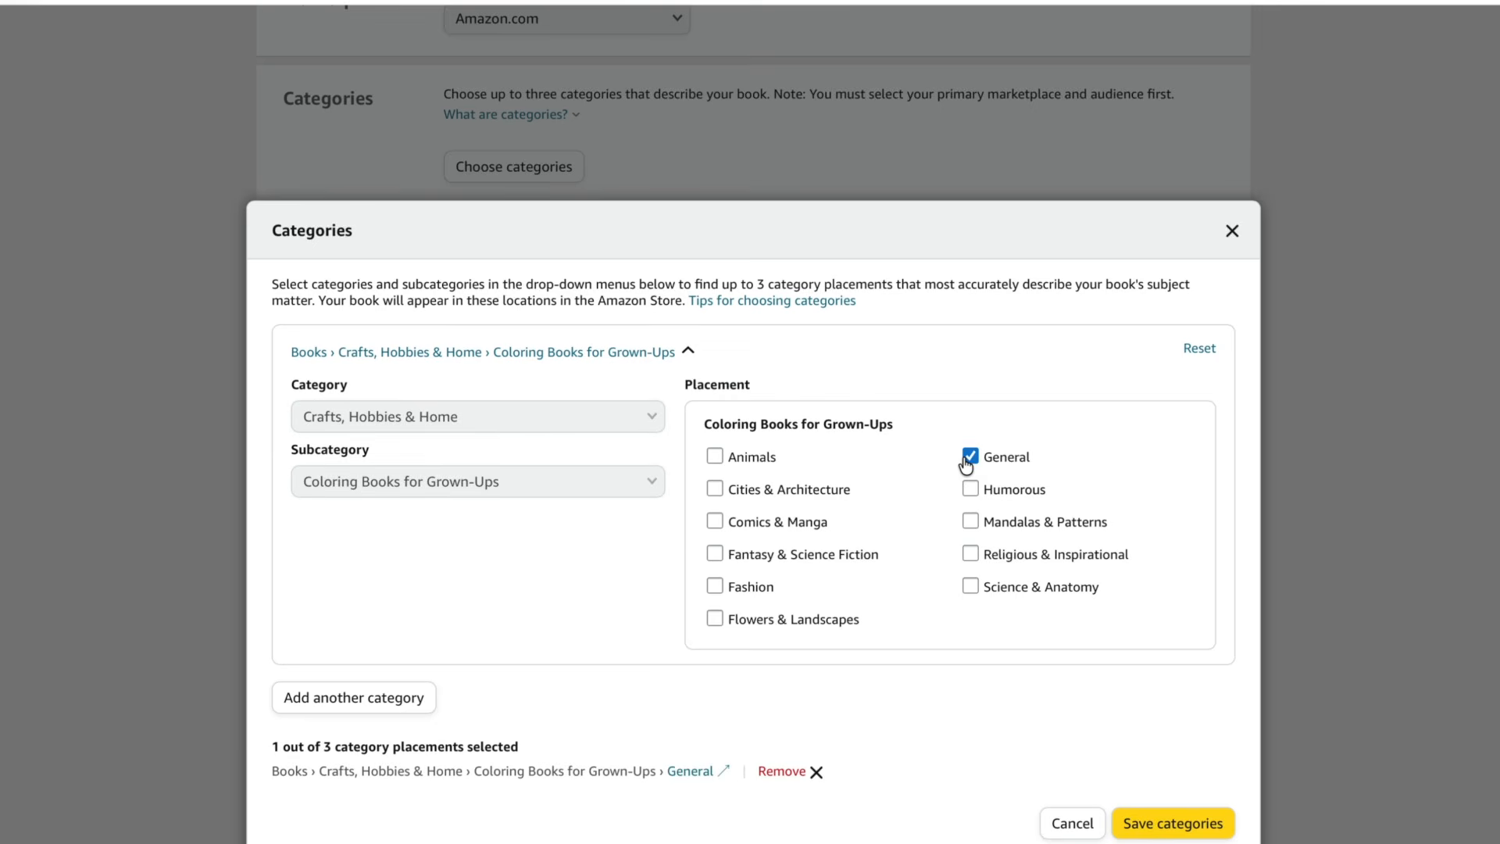
# - Add a second category path Children's Books › Activities, Crafts & Games › Activity Books › Coloring Books, then save the categories
pyautogui.click(382, 708)
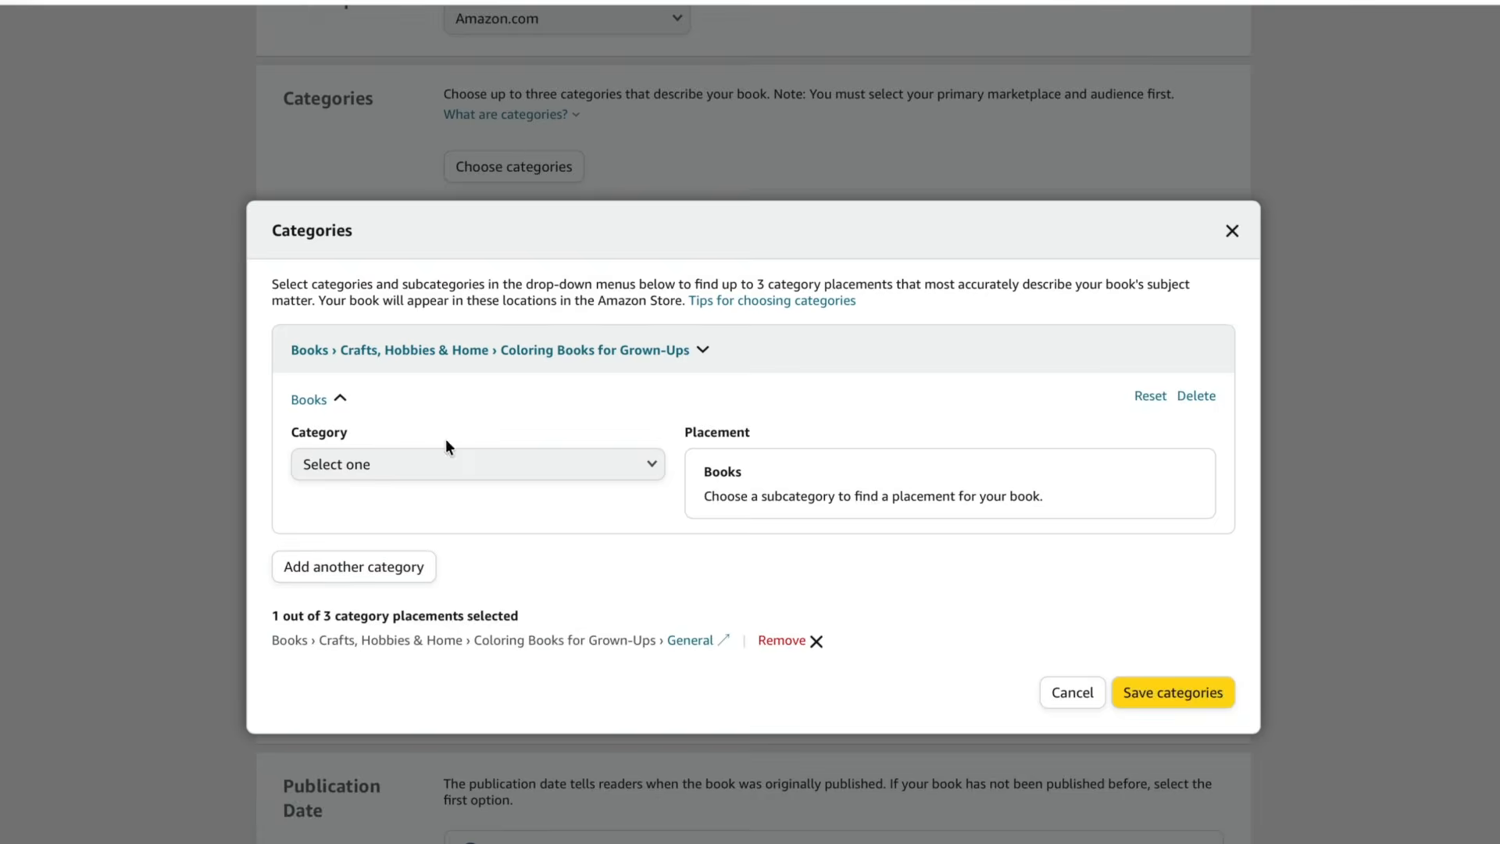
pyautogui.click(421, 466)
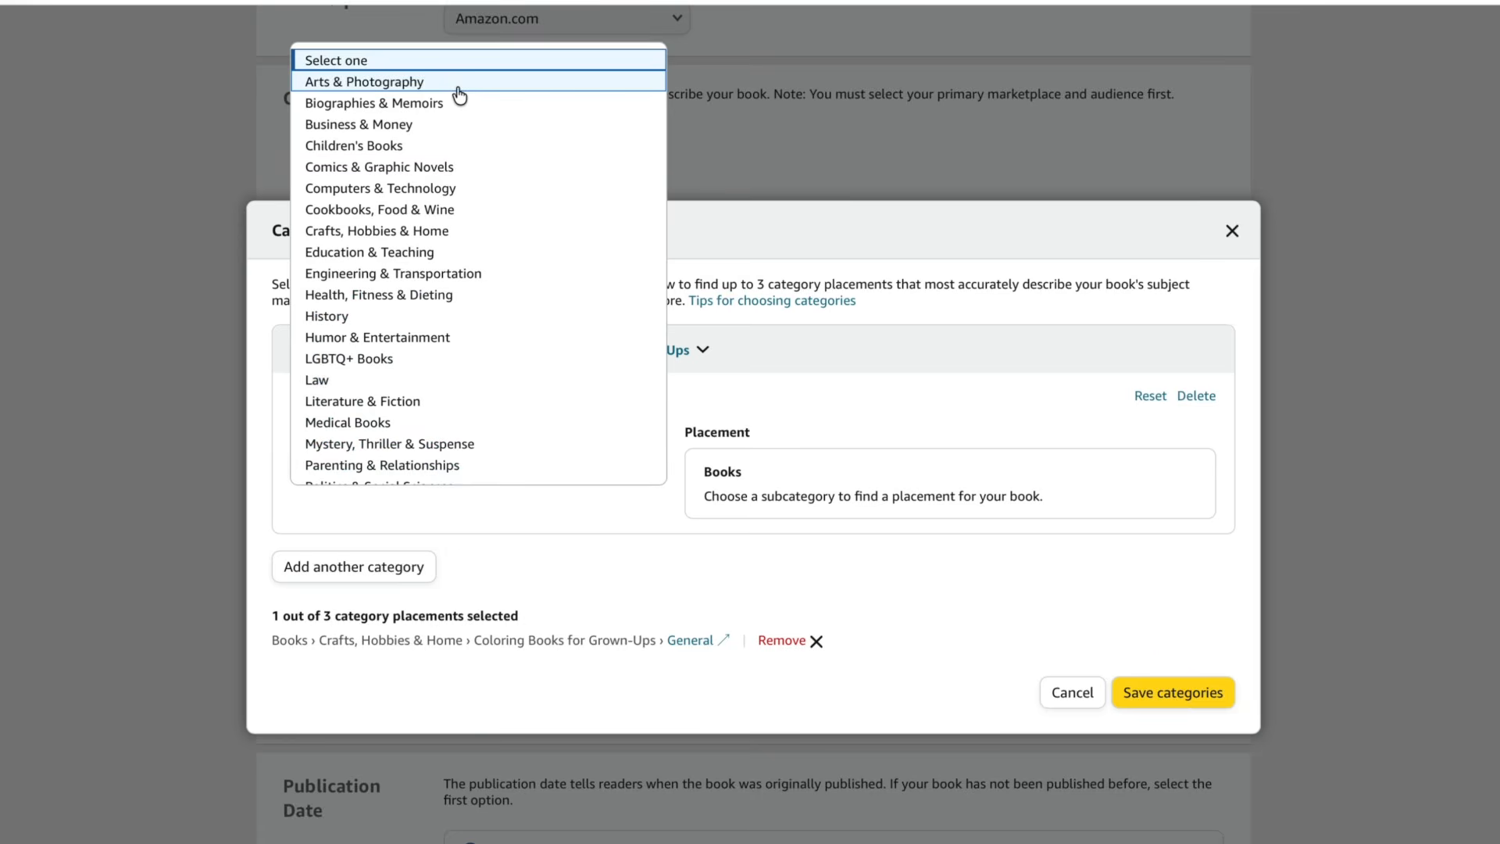
pyautogui.click(432, 145)
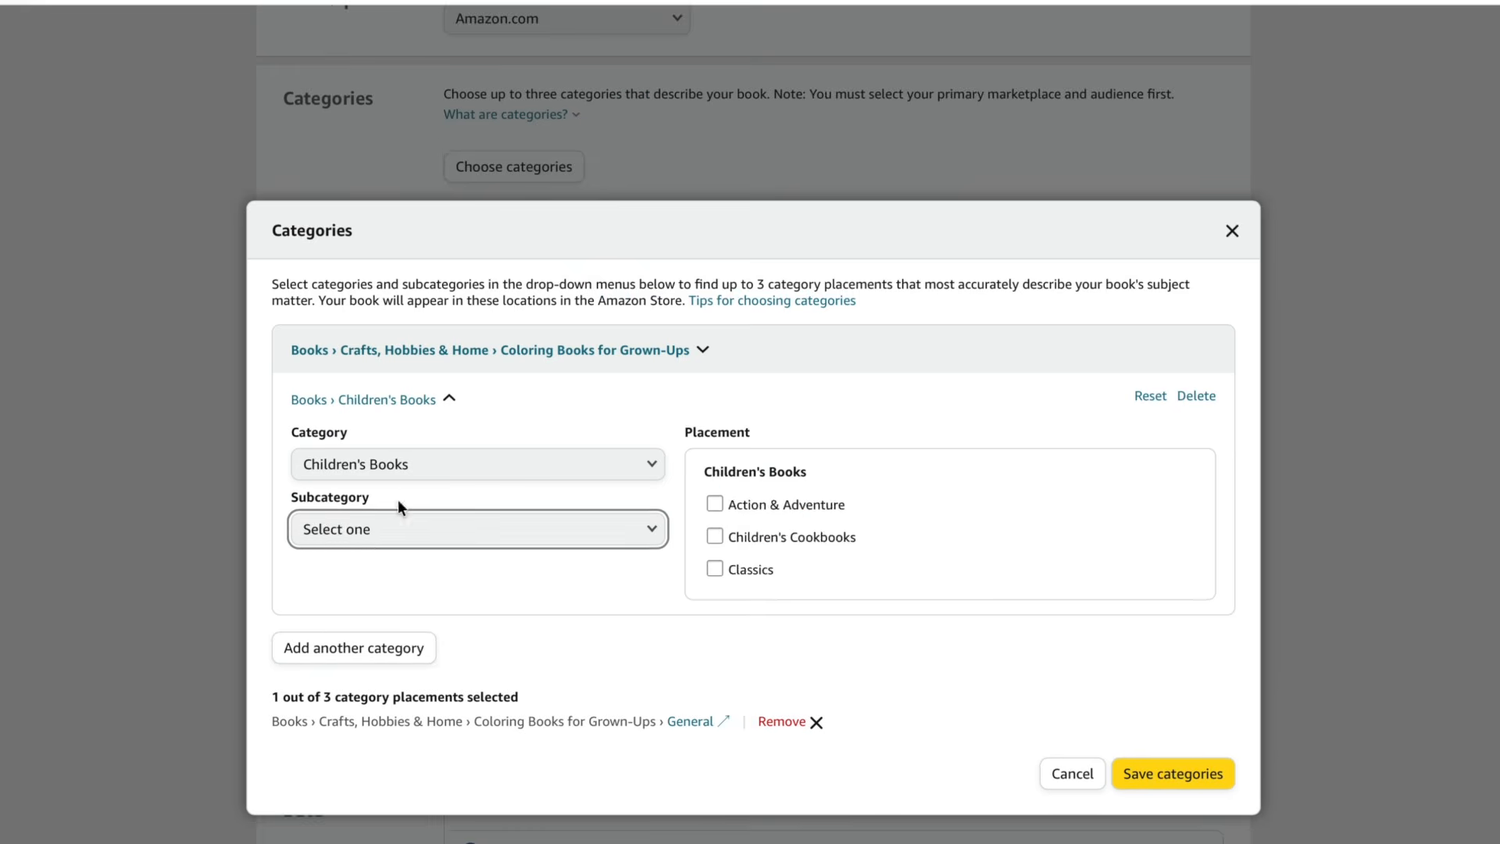
pyautogui.click(390, 538)
pyautogui.click(471, 456)
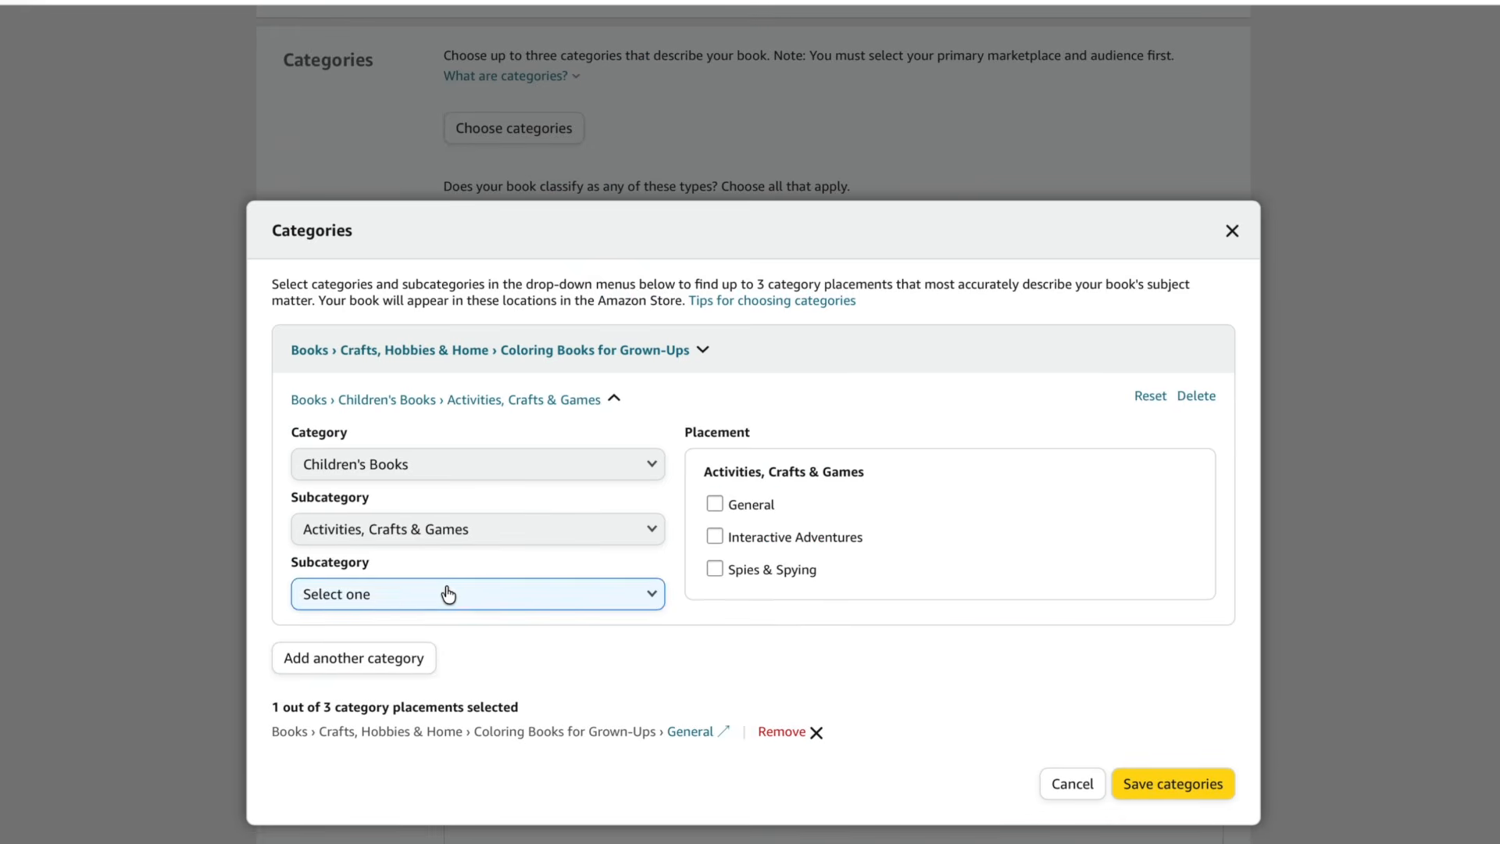
pyautogui.click(446, 592)
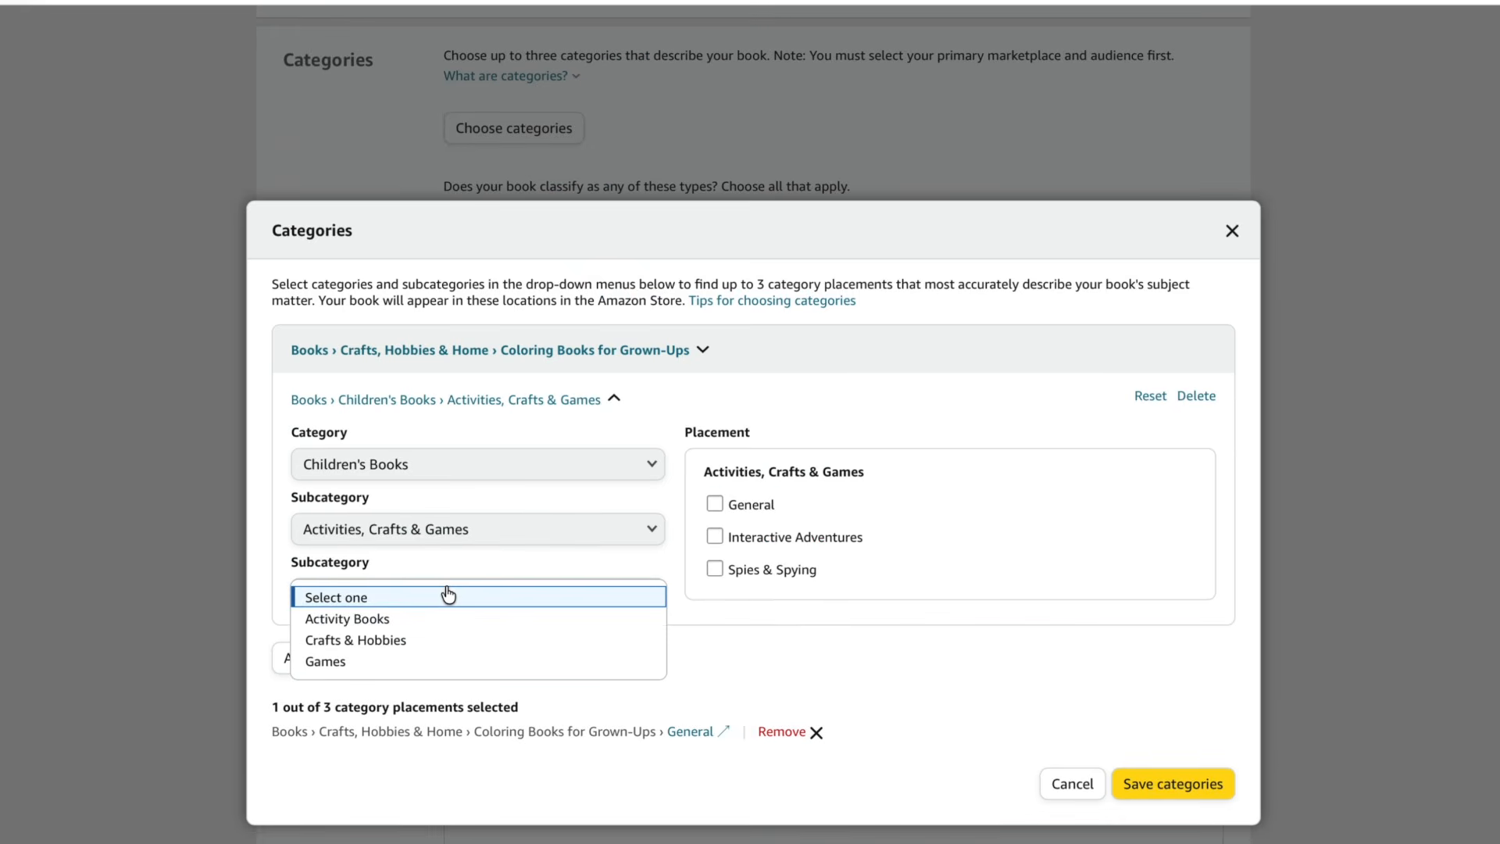
pyautogui.click(414, 619)
pyautogui.click(396, 655)
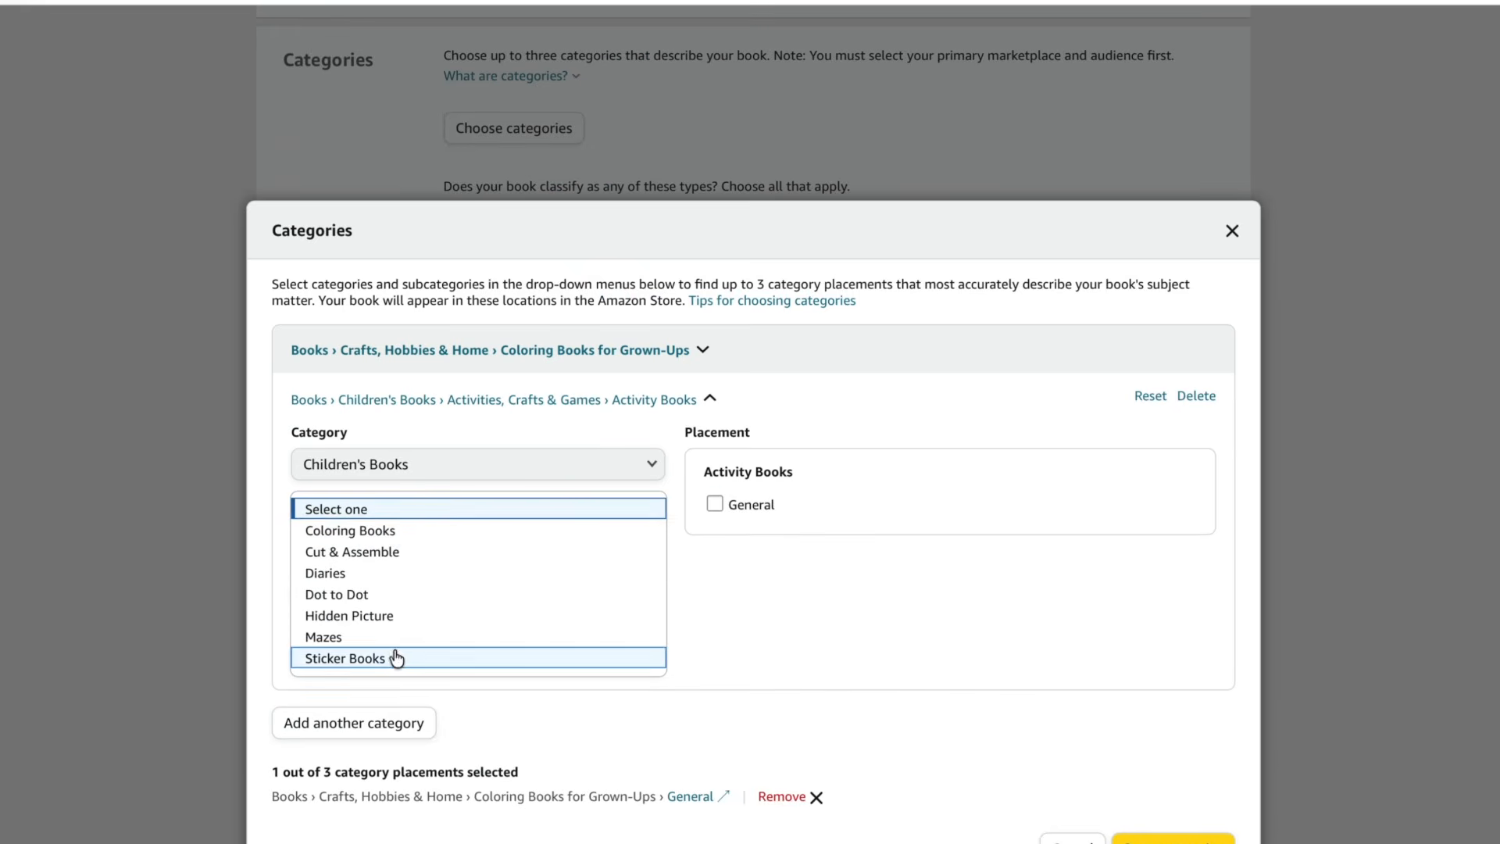
pyautogui.click(404, 531)
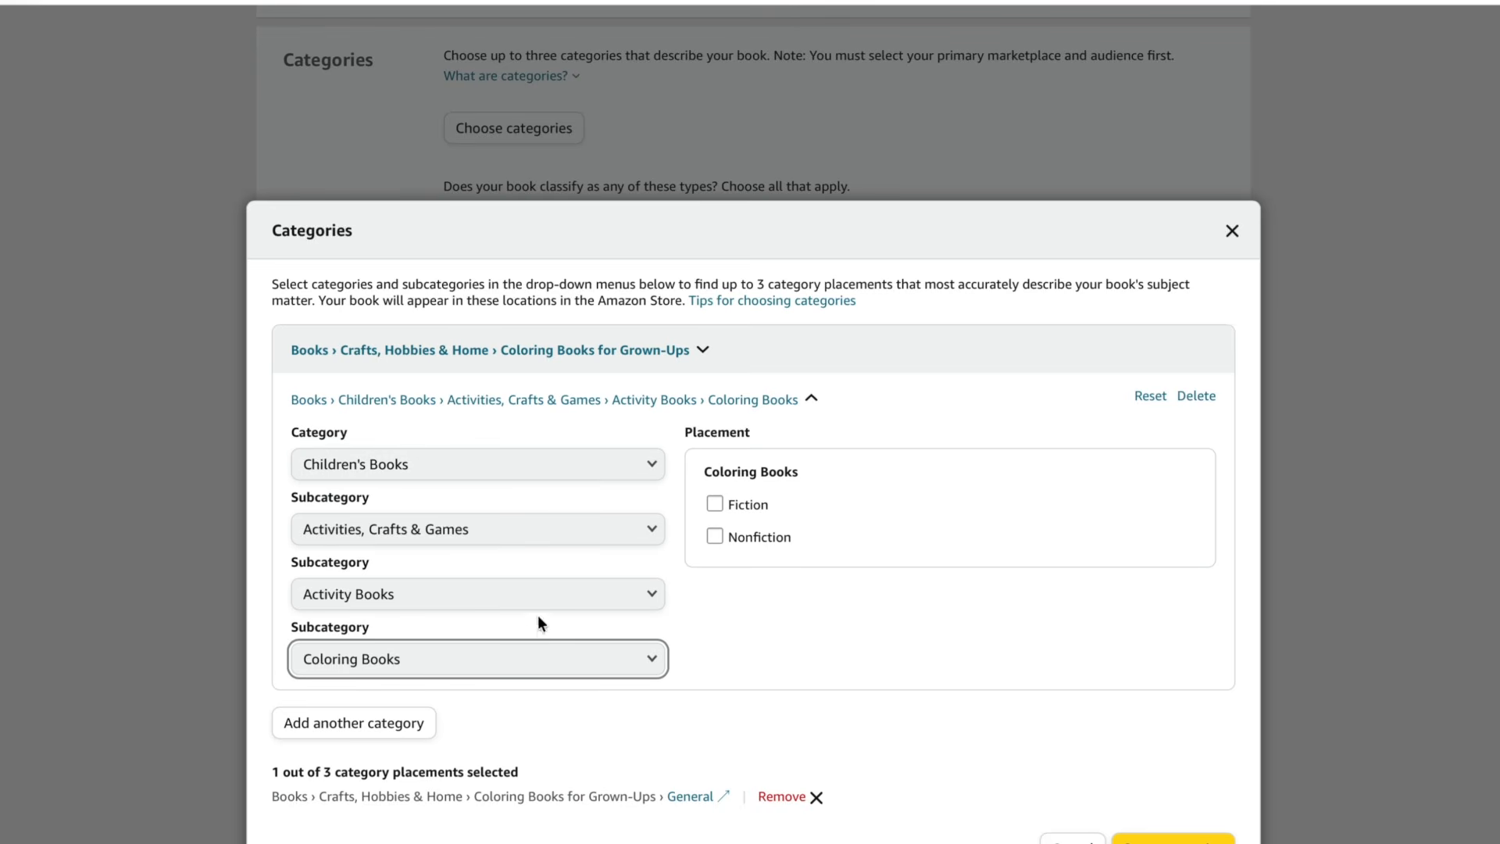
pyautogui.scroll(-1, 1148, 806)
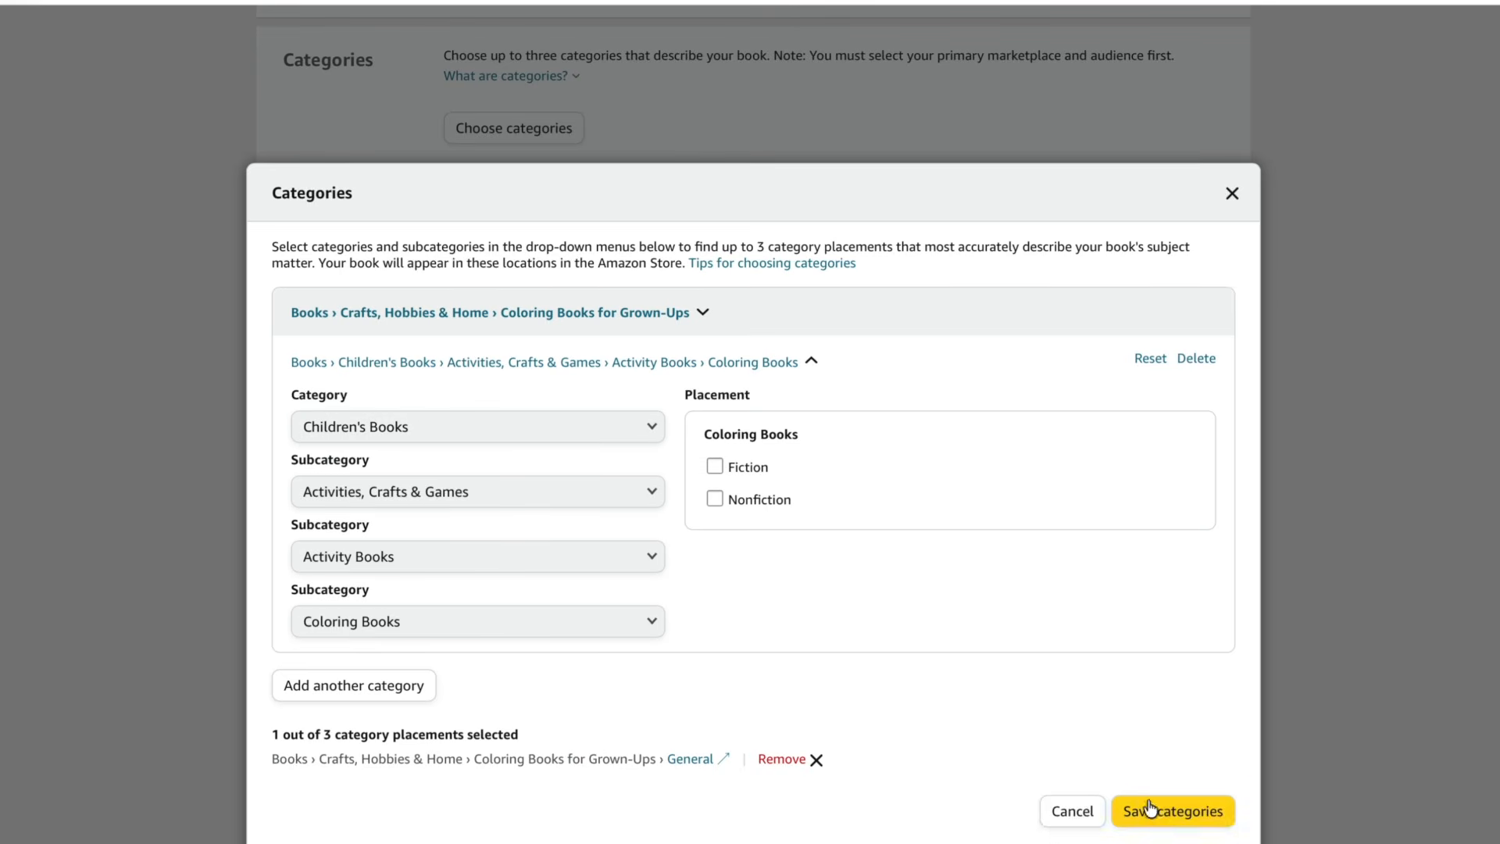
pyautogui.click(1155, 811)
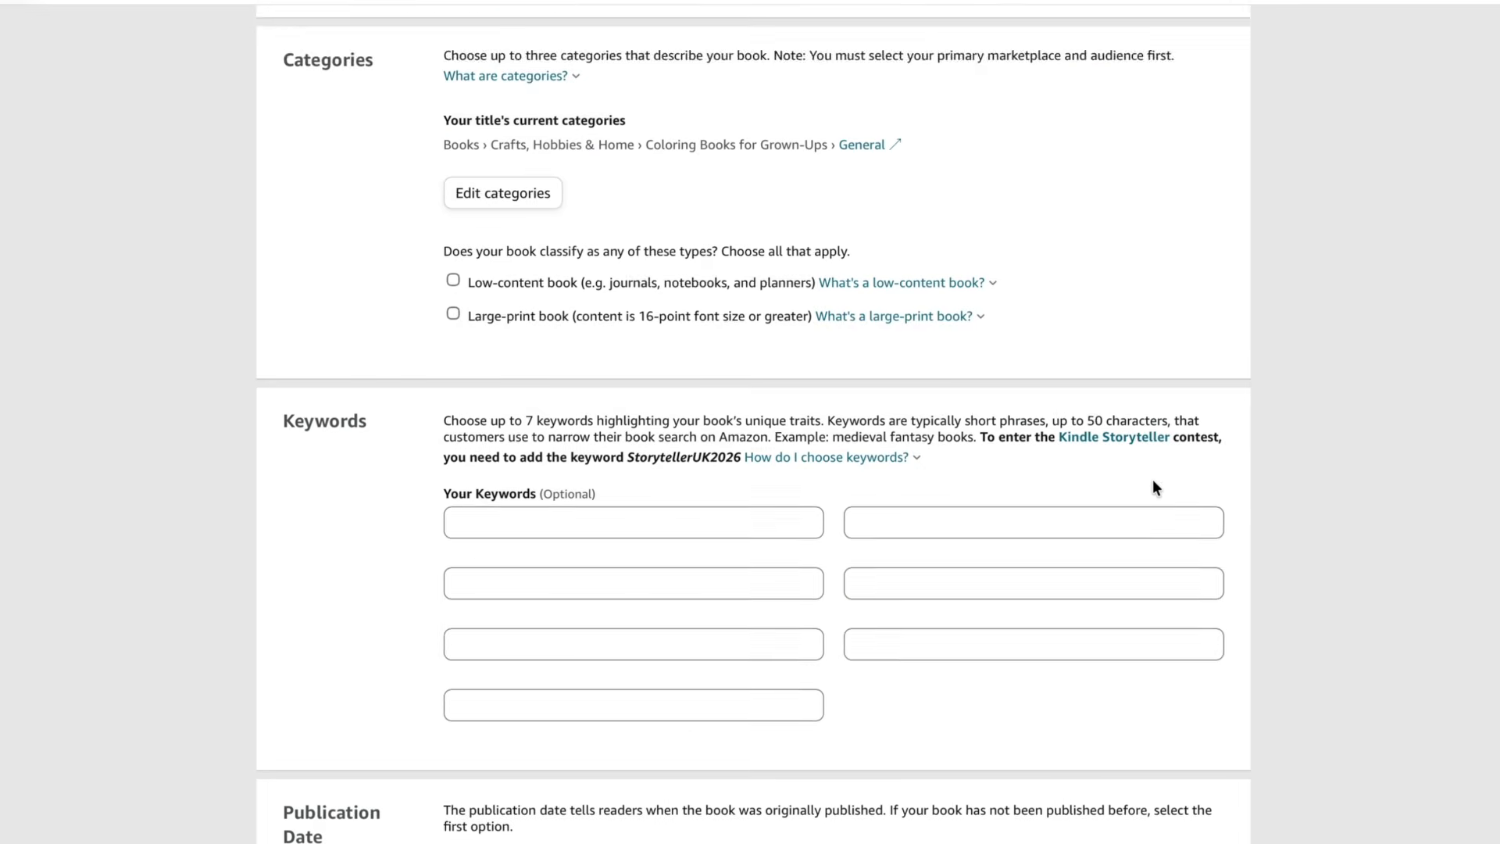
pyautogui.scroll(-1, 1151, 480)
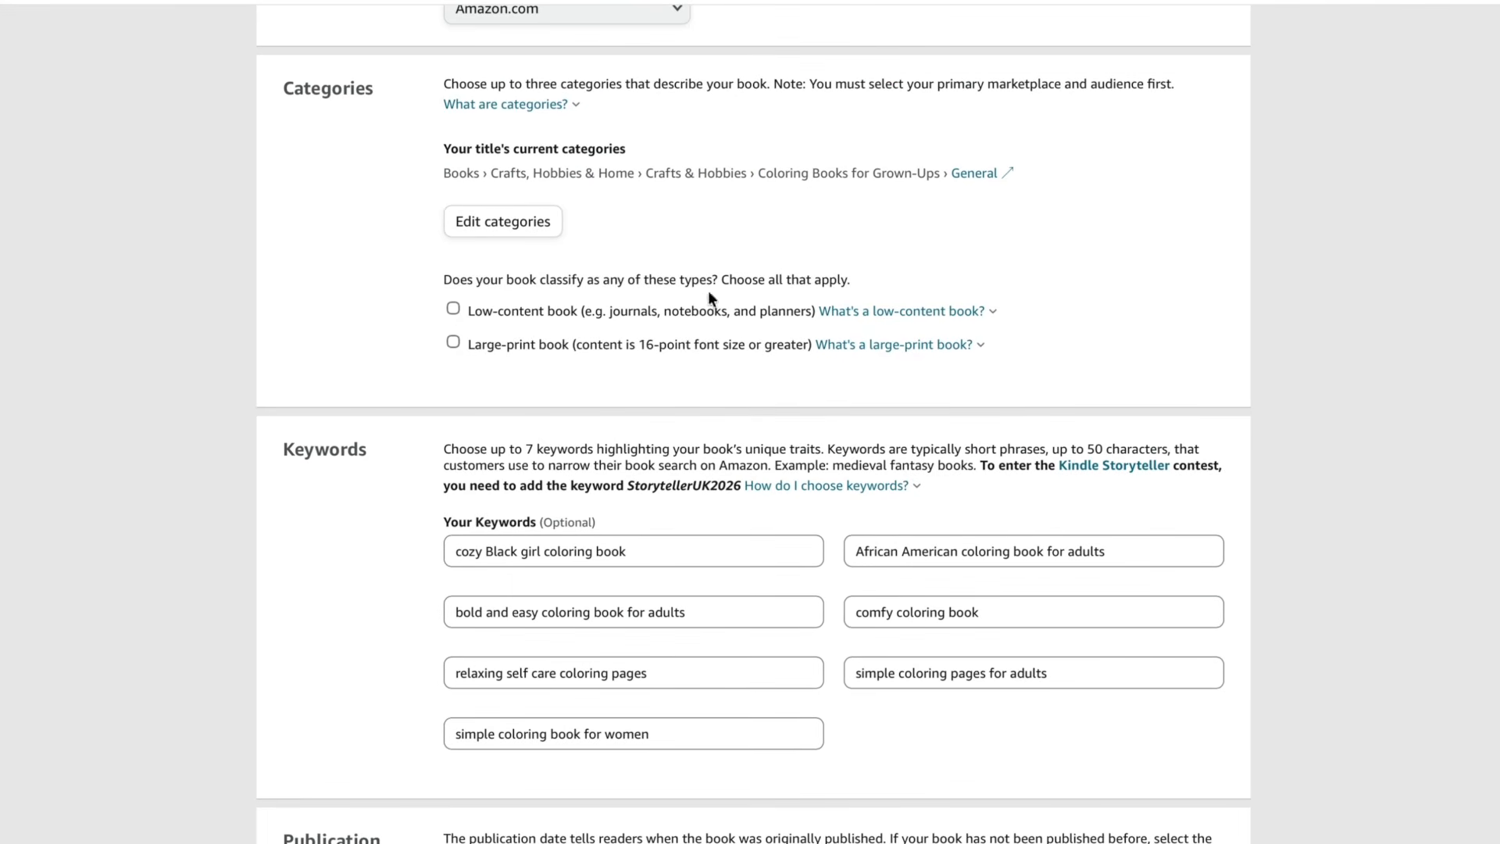
pyautogui.click(898, 311)
pyautogui.click(621, 314)
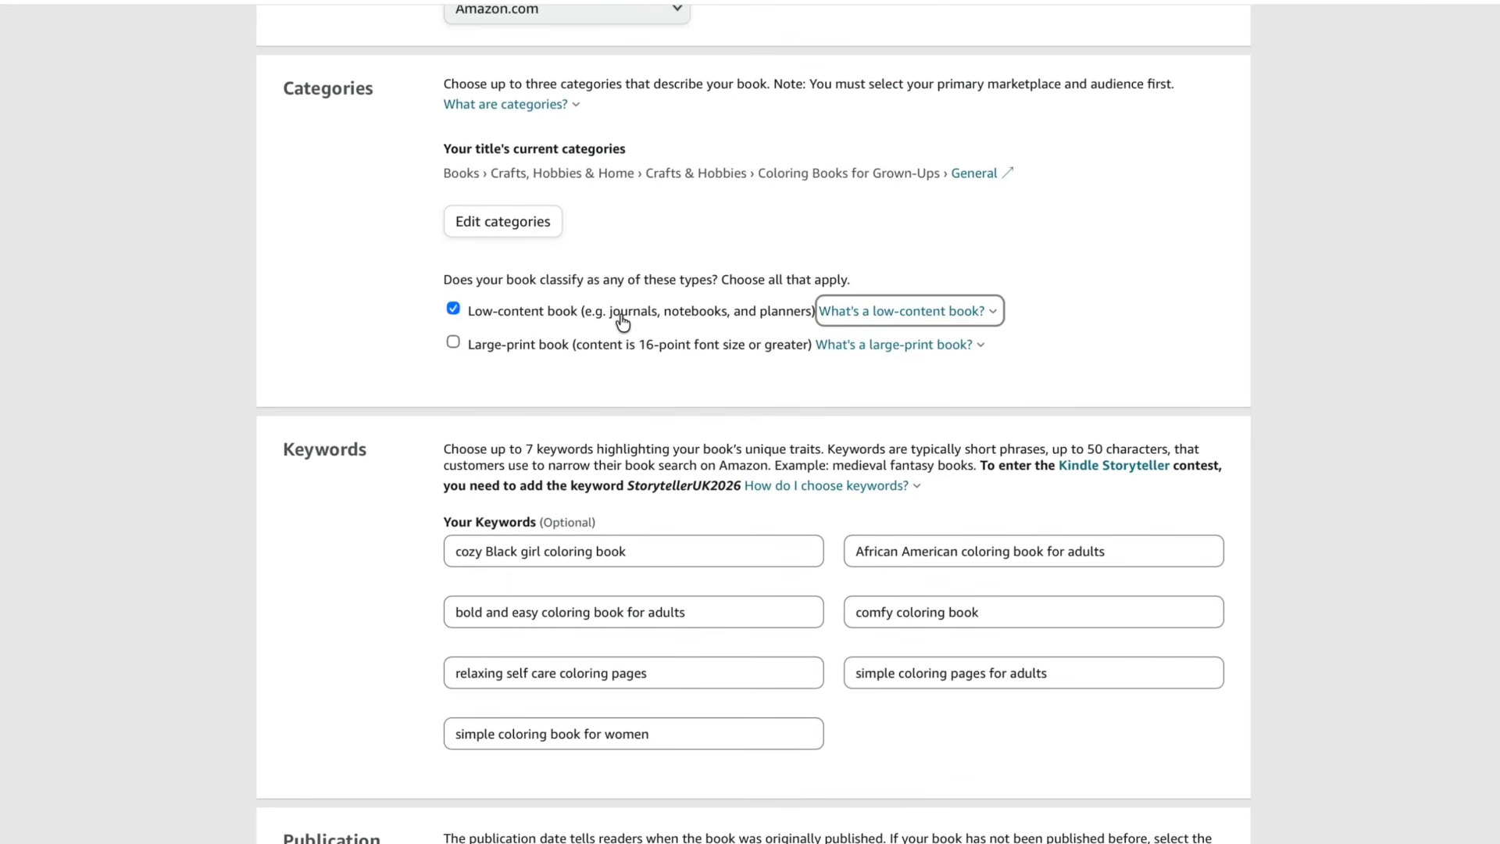
pyautogui.click(455, 310)
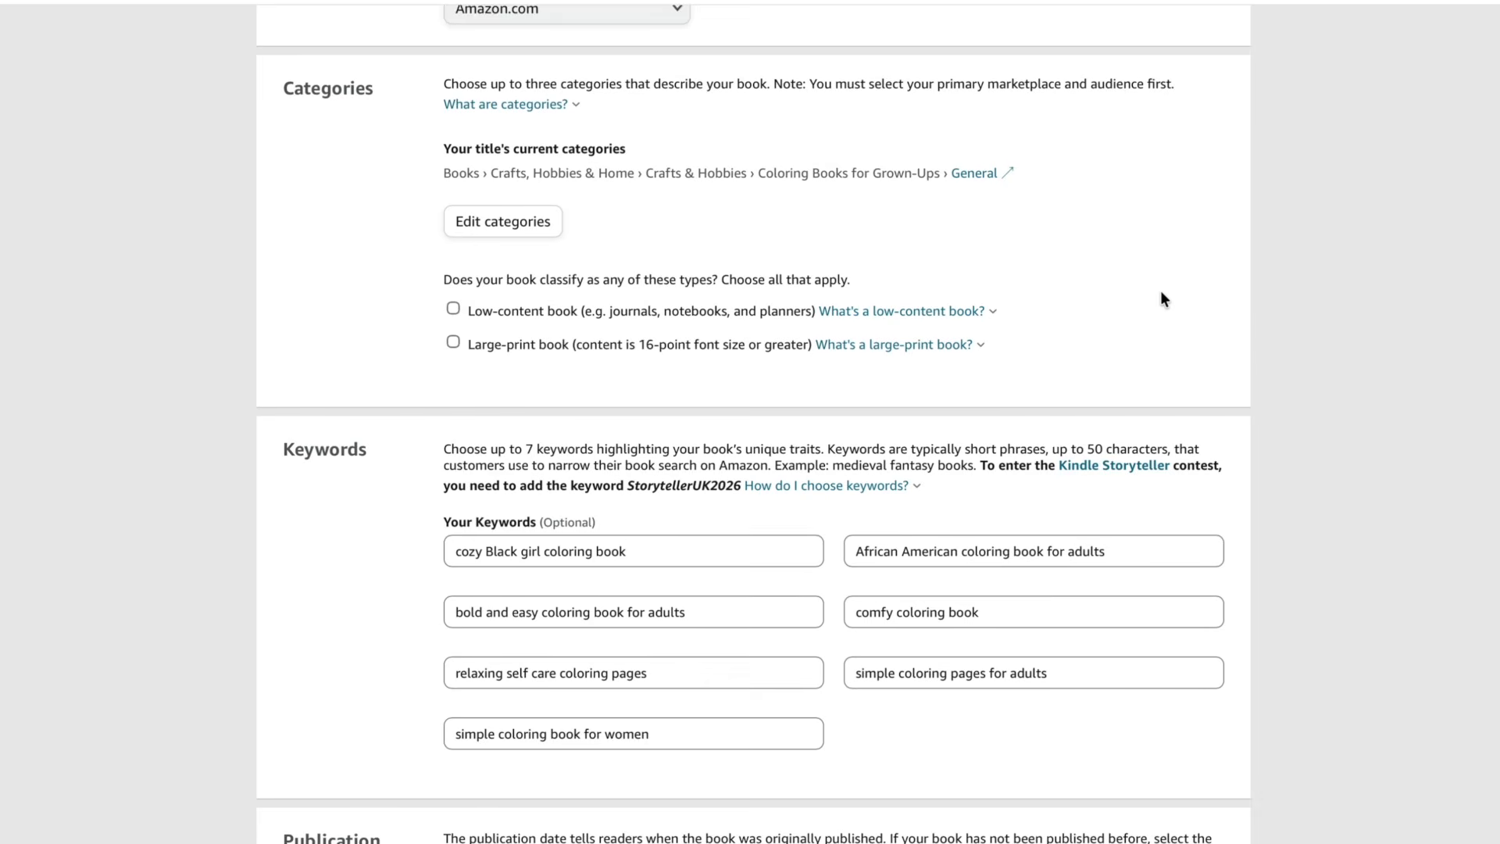
# - Search Amazon Books for "cozy coloring books" and browse the competing titles in the results
pyautogui.scroll(-1, 1160, 298)
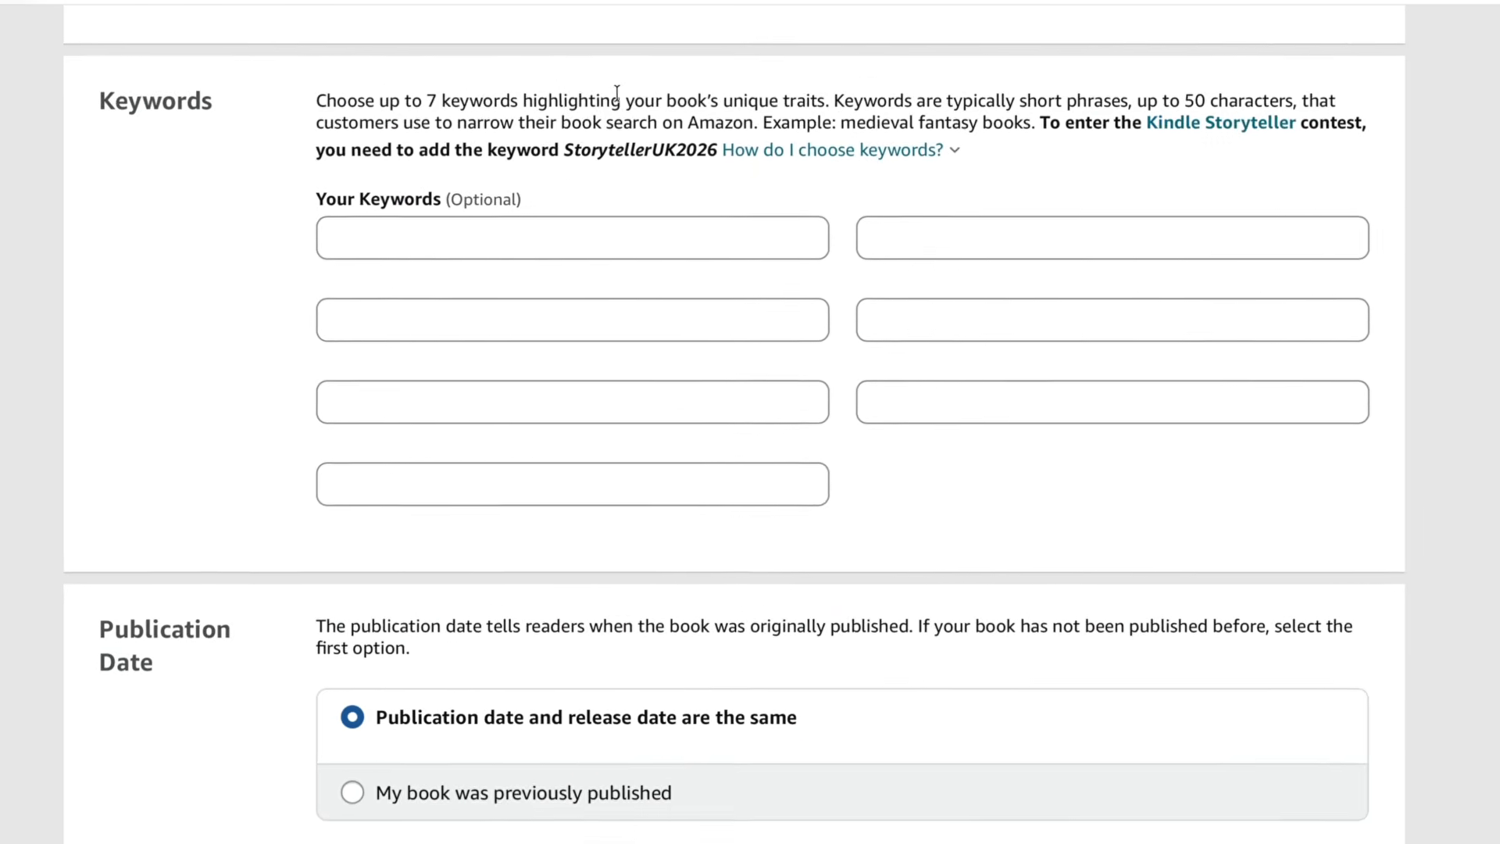
pyautogui.moveTo(45, 0)
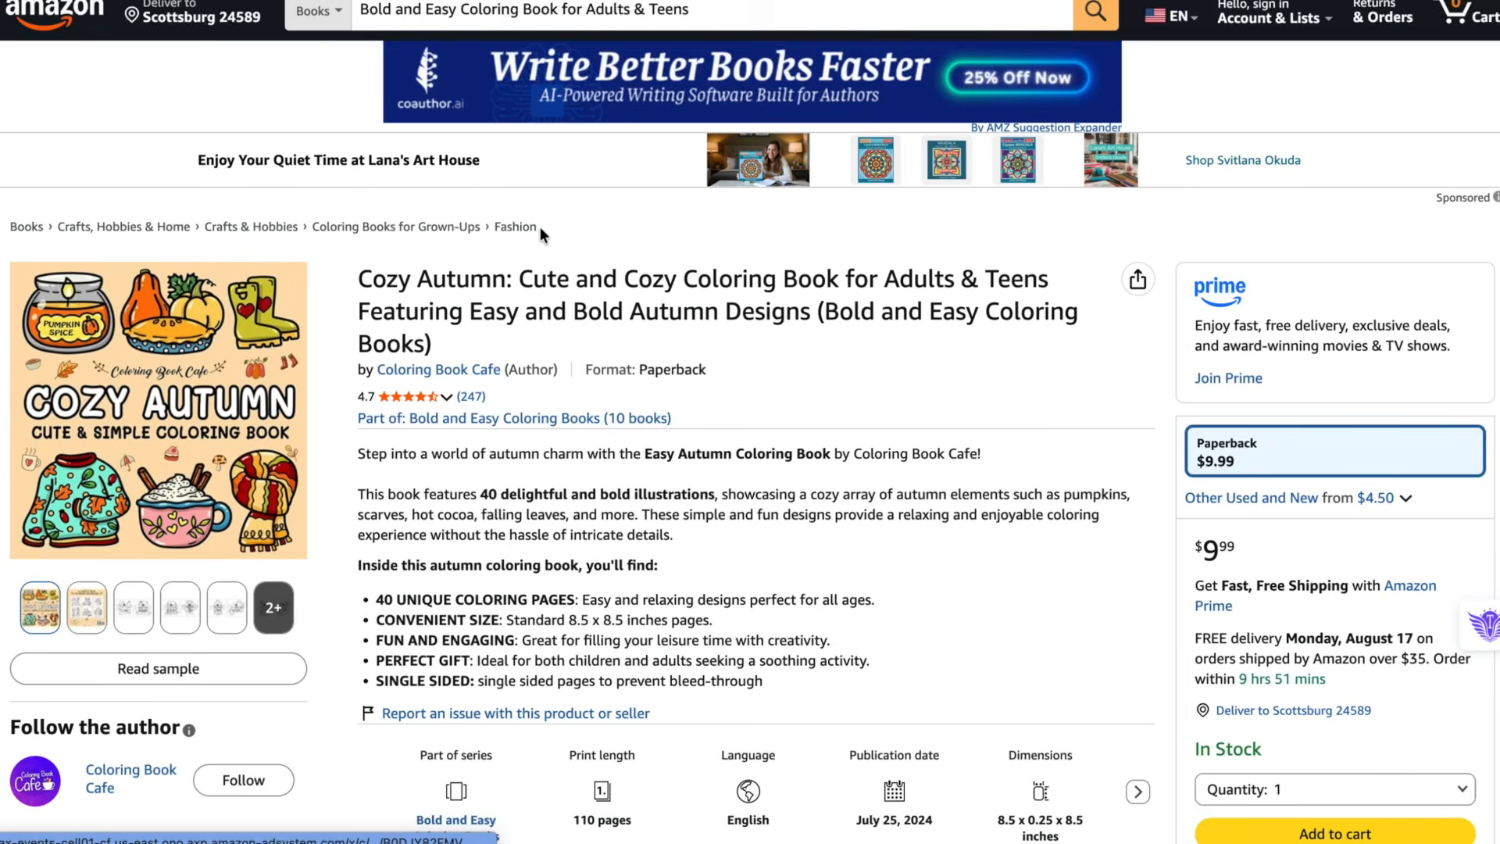
pyautogui.scroll(-3, 532, 219)
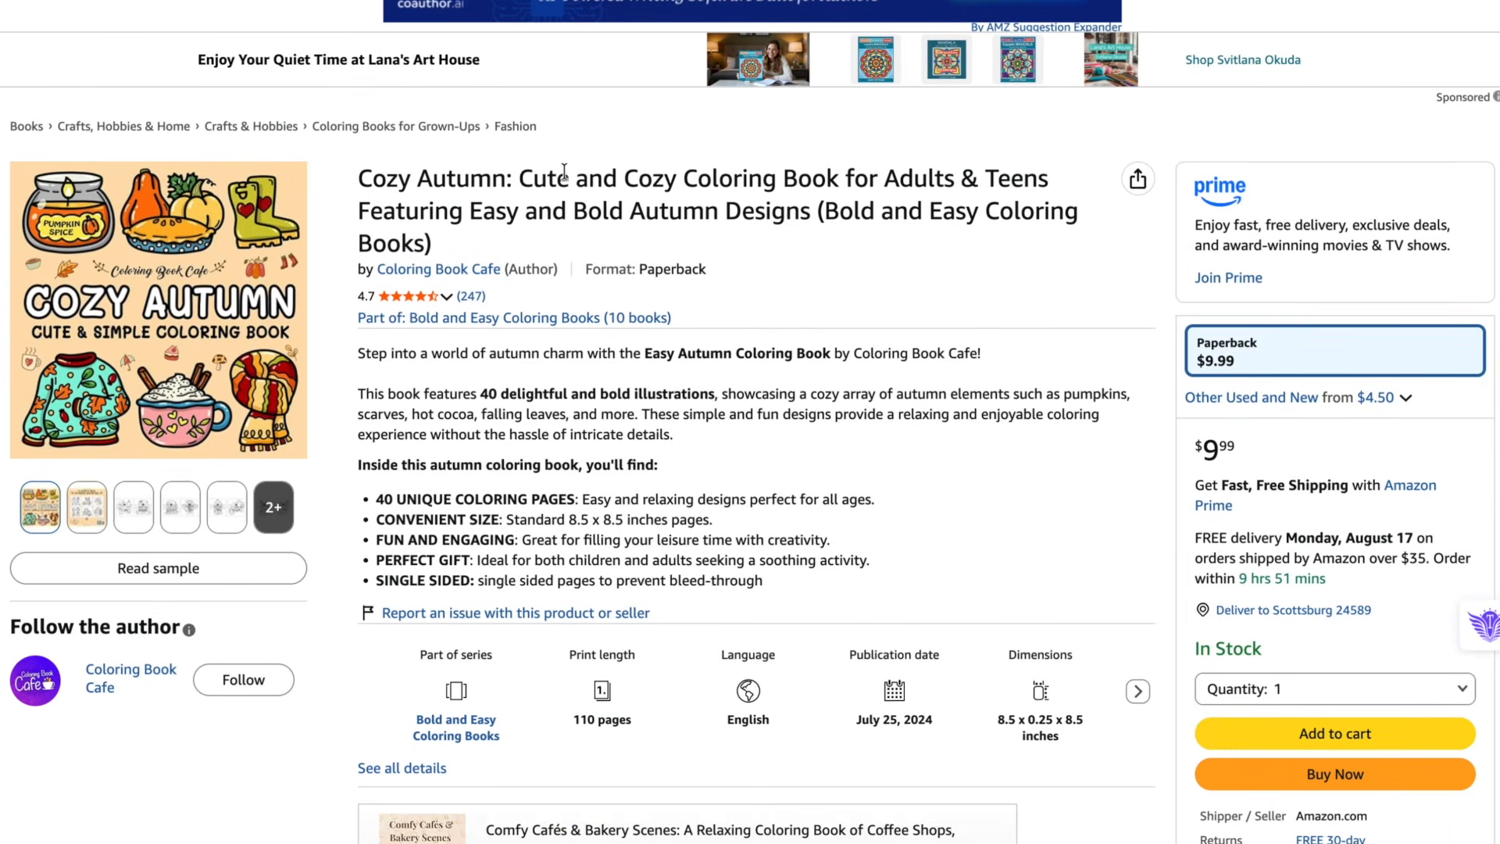
pyautogui.scroll(4, 534, 173)
pyautogui.tripleClick(509, 9)
pyautogui.write('cozy co')
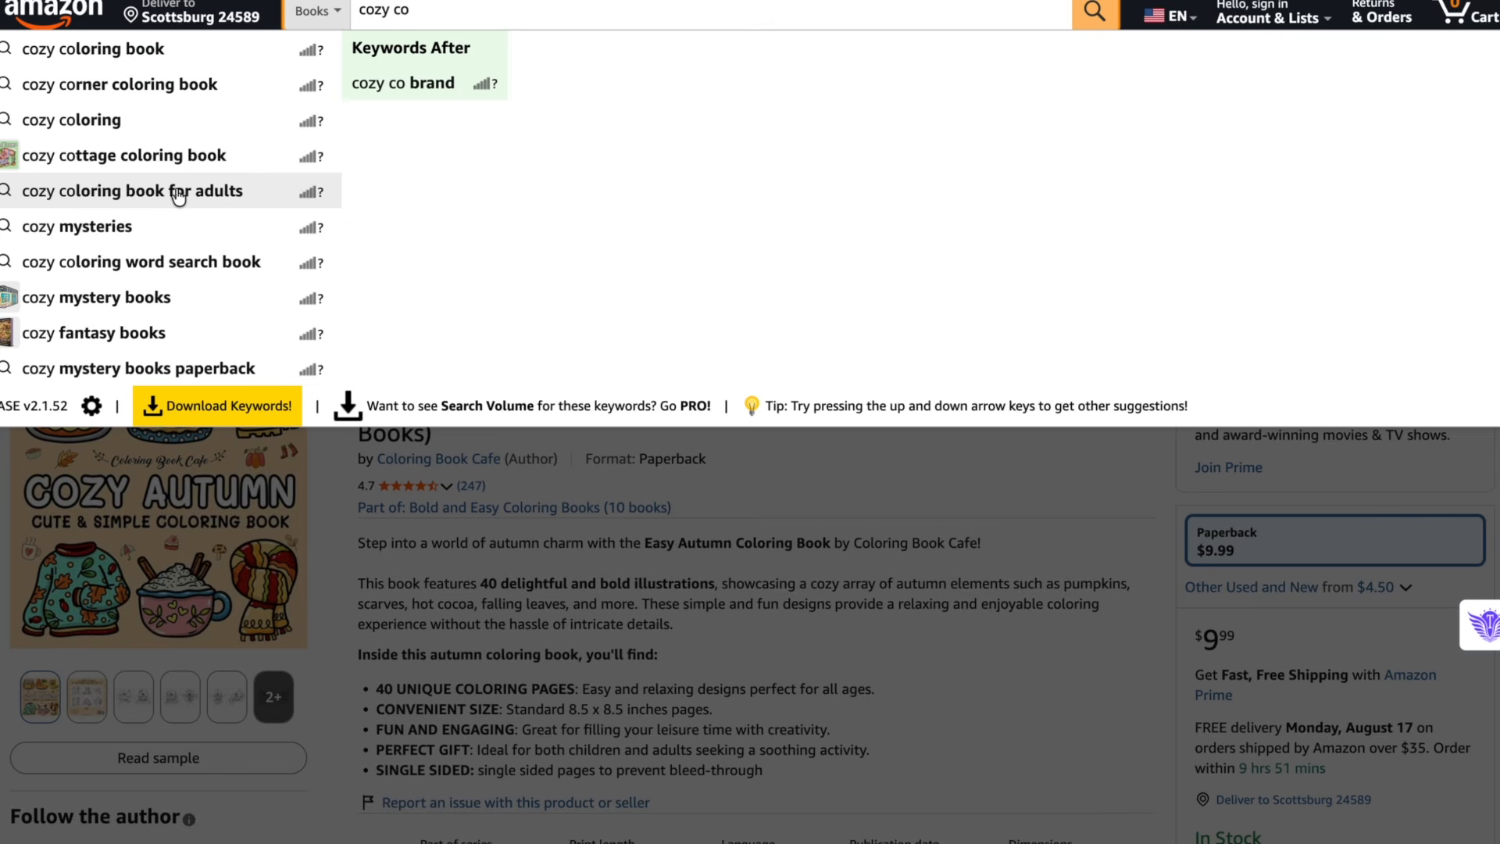
pyautogui.write('loring books')
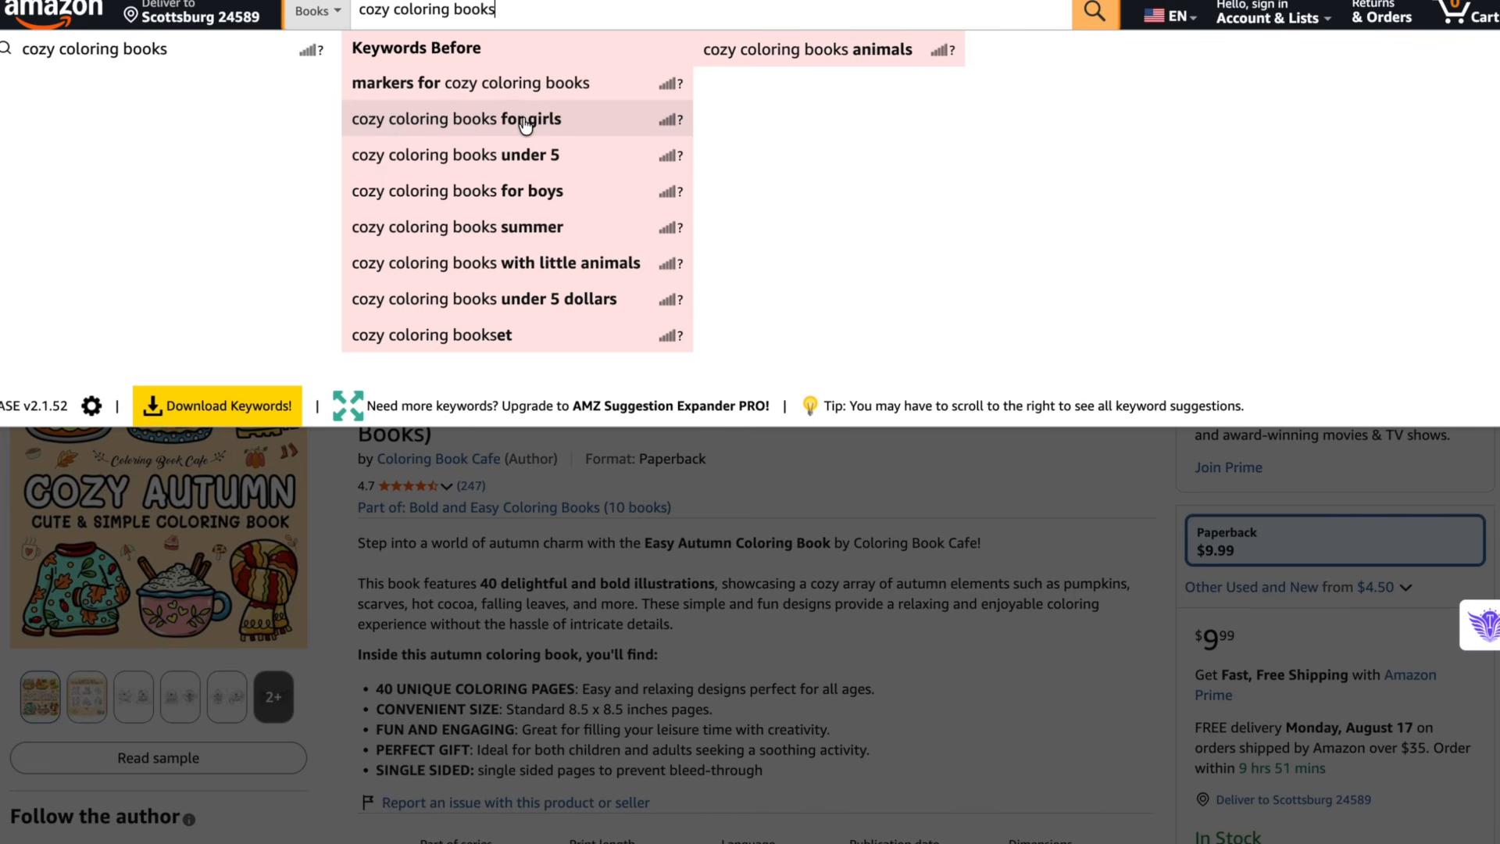
pyautogui.press('Return')
pyautogui.scroll(-5, 667, 420)
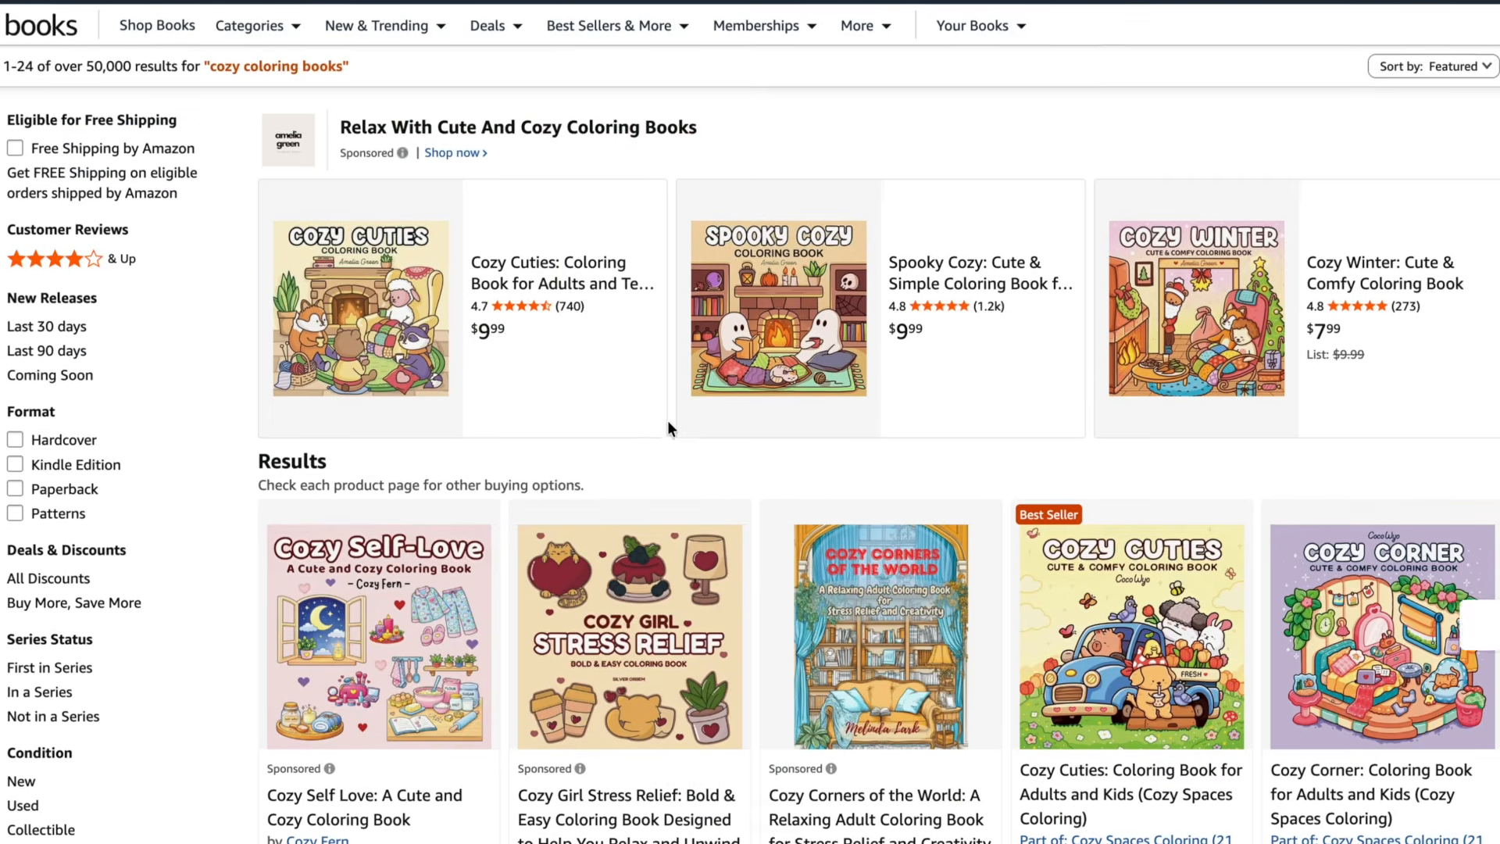
pyautogui.scroll(-3, 667, 426)
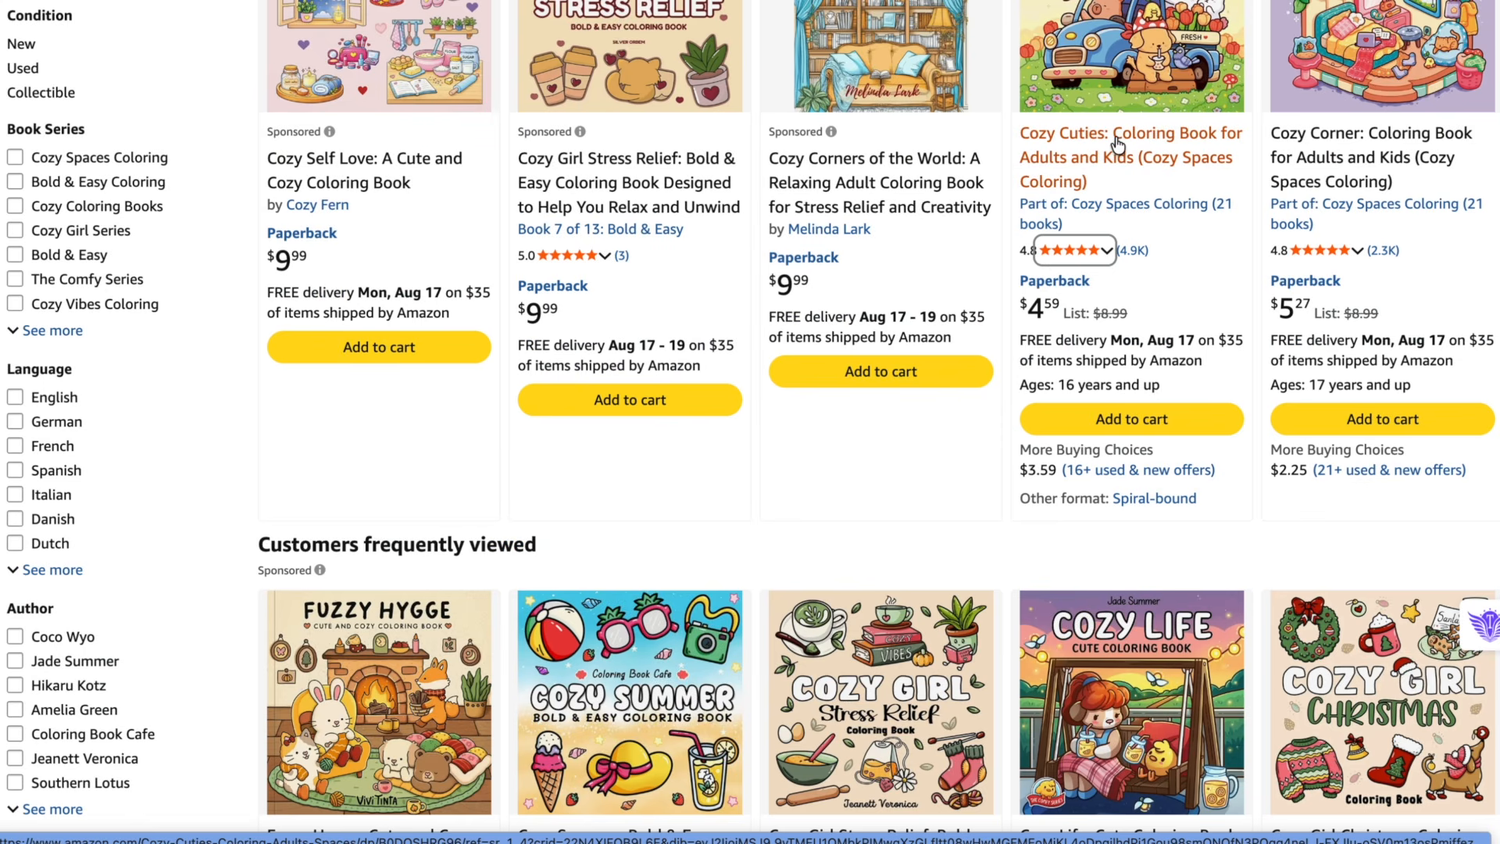
pyautogui.scroll(-3, 1117, 143)
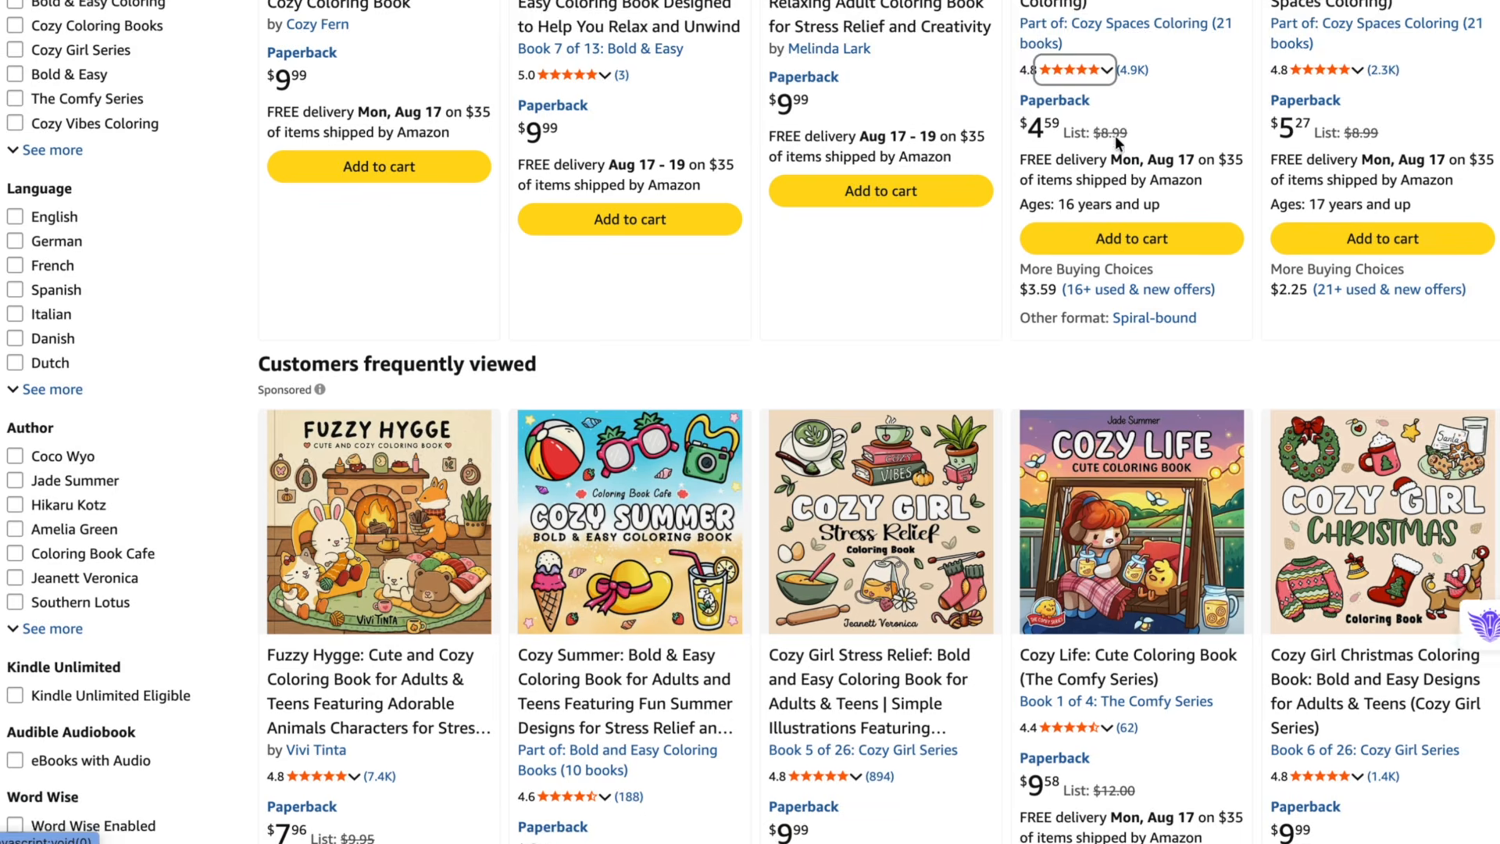
pyautogui.scroll(-10, 1115, 141)
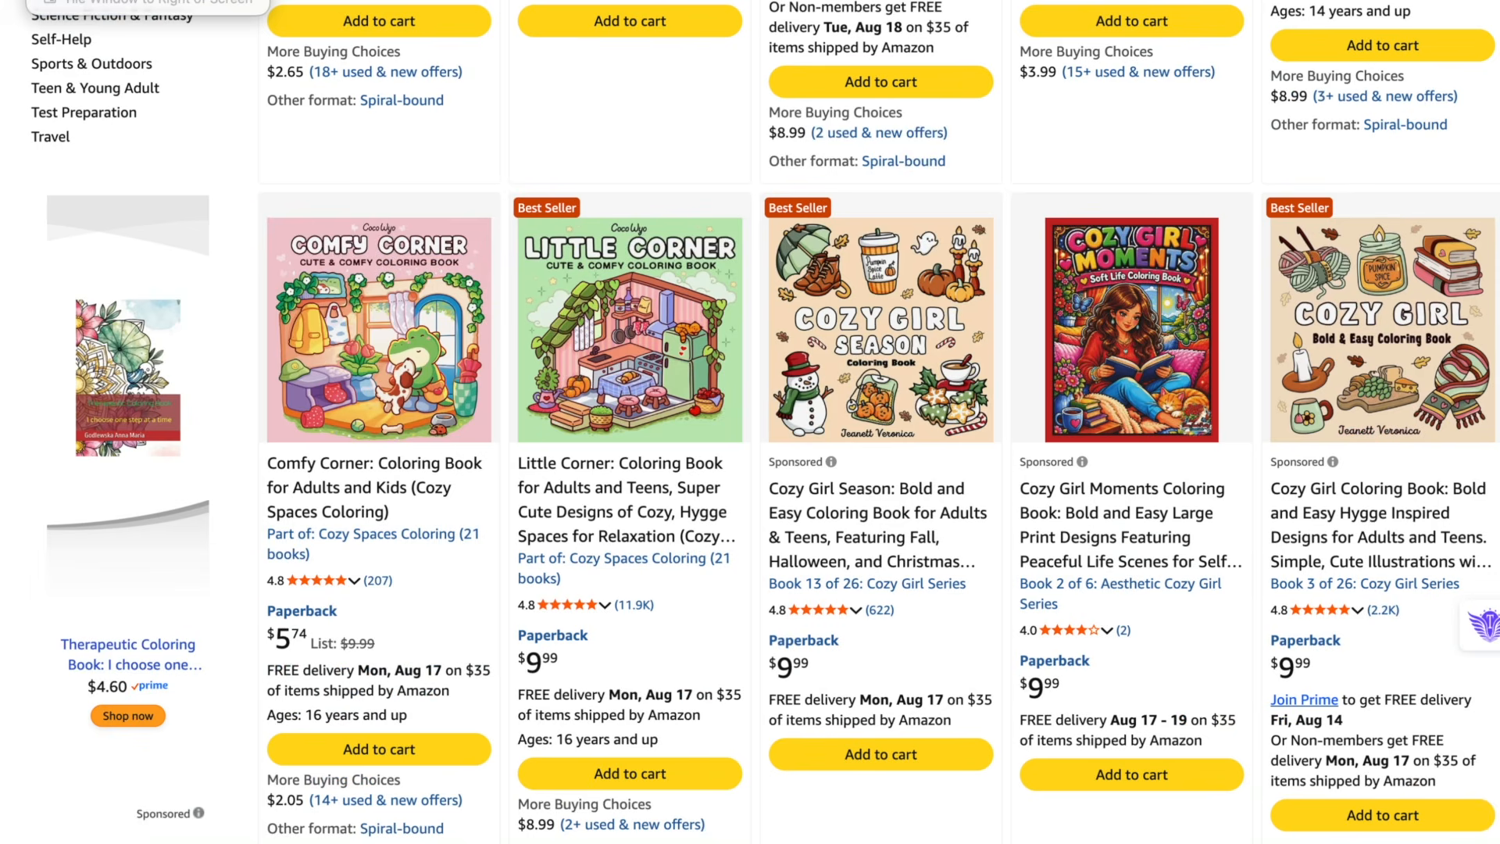
pyautogui.scroll(-2, 750, 422)
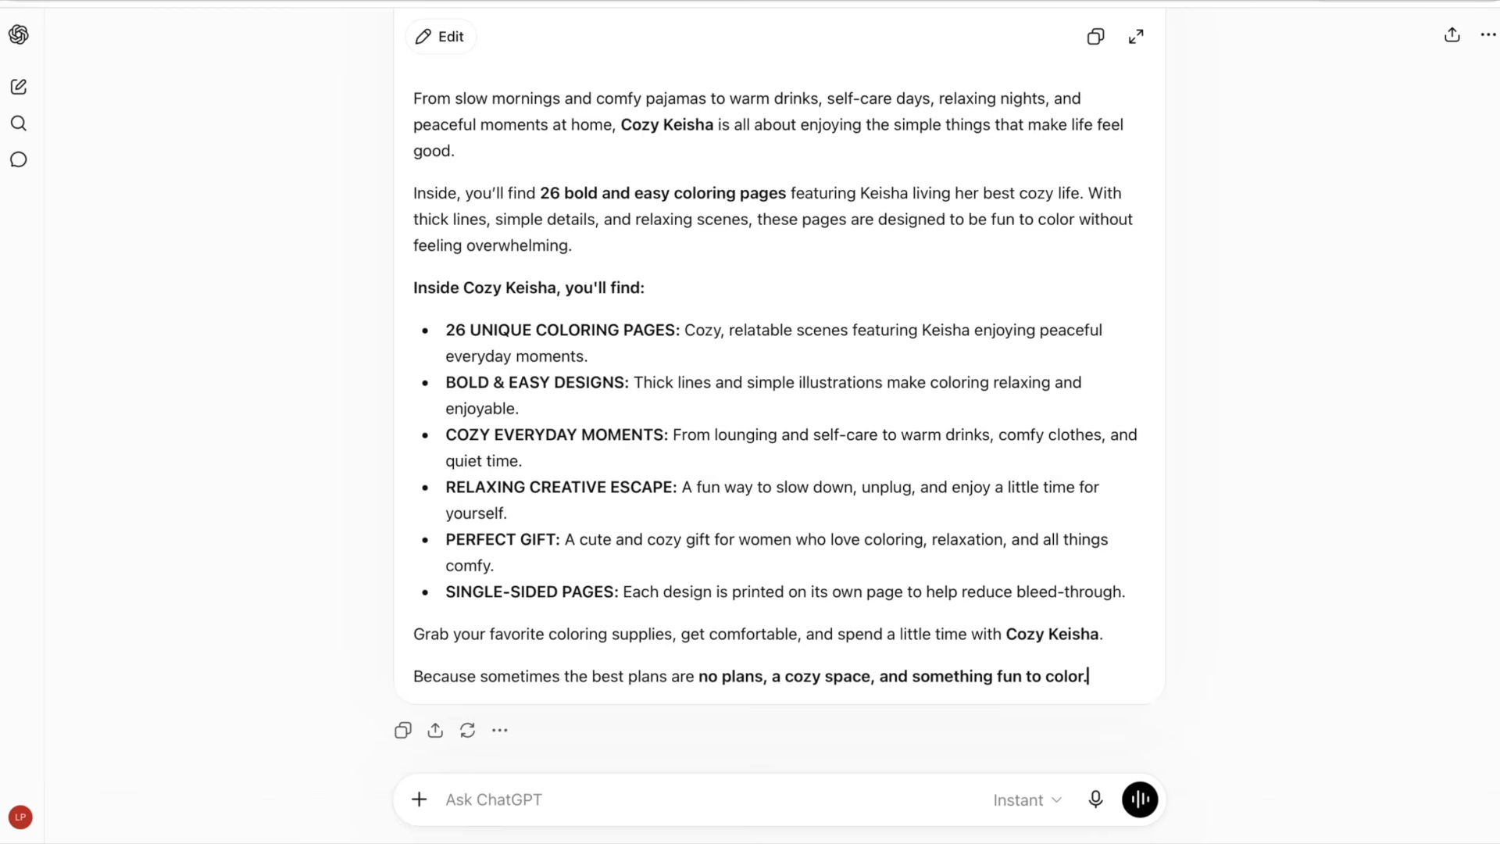
# - Ask ChatGPT to give the best keywords and phrases for this book
pyautogui.scroll(-2, 703, 555)
pyautogui.click(582, 804)
pyautogui.write('give me the best ke')
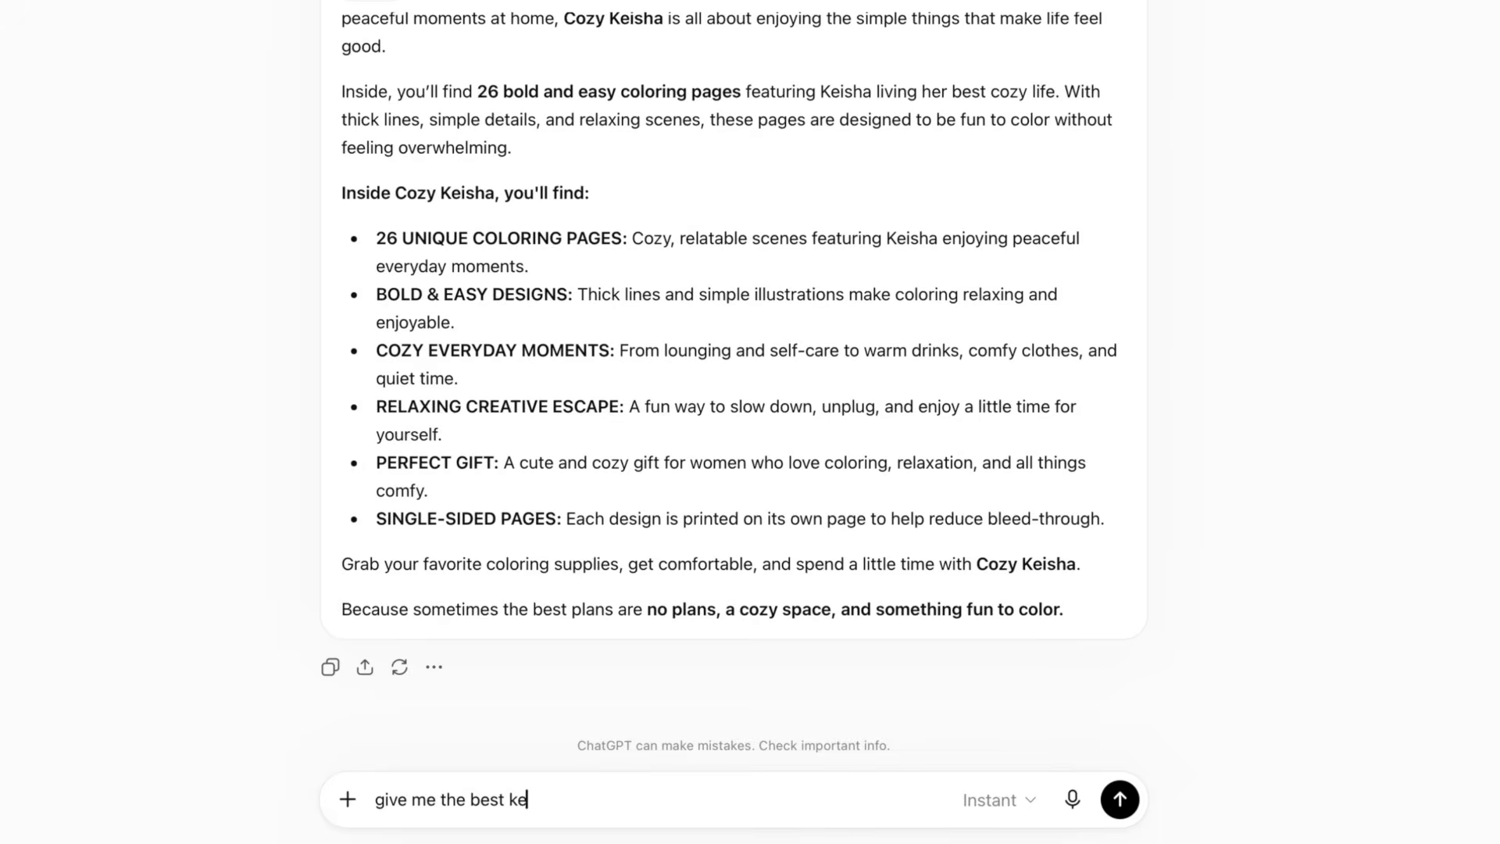
pyautogui.write('ywords and pr')
pyautogui.press('BackSpace')
pyautogui.write('hrases for the')
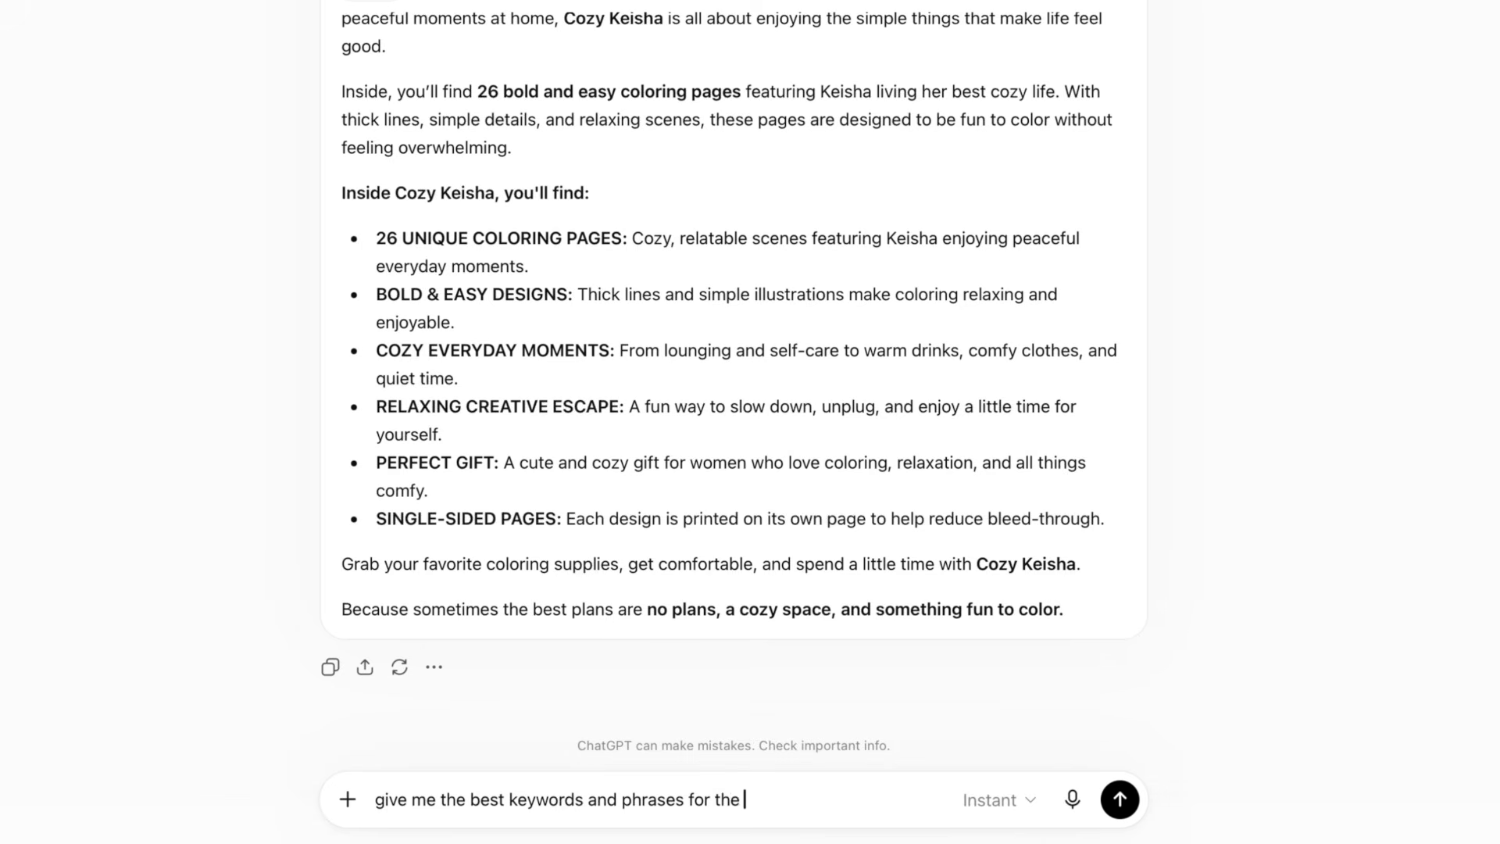
pyautogui.press('BackSpace')
pyautogui.write('is')
pyautogui.write(' book')
pyautogui.press('Return')
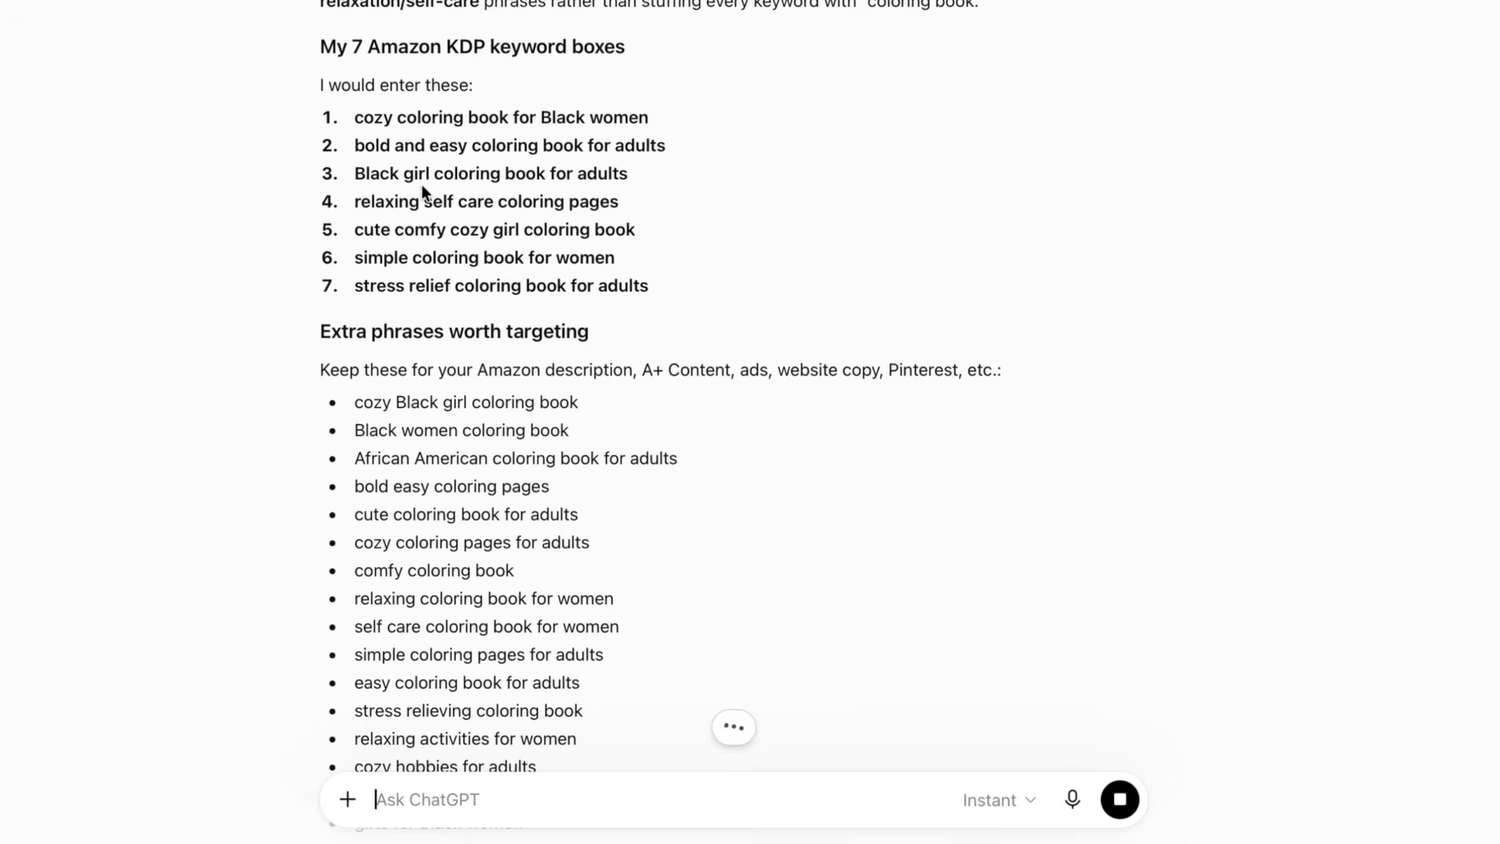
# - Read through ChatGPT's suggested seven keyword boxes, extra phrases and advice
pyautogui.moveTo(355, 118); pyautogui.dragTo(429, 144)
pyautogui.click(359, 118)
pyautogui.scroll(-1, 358, 172)
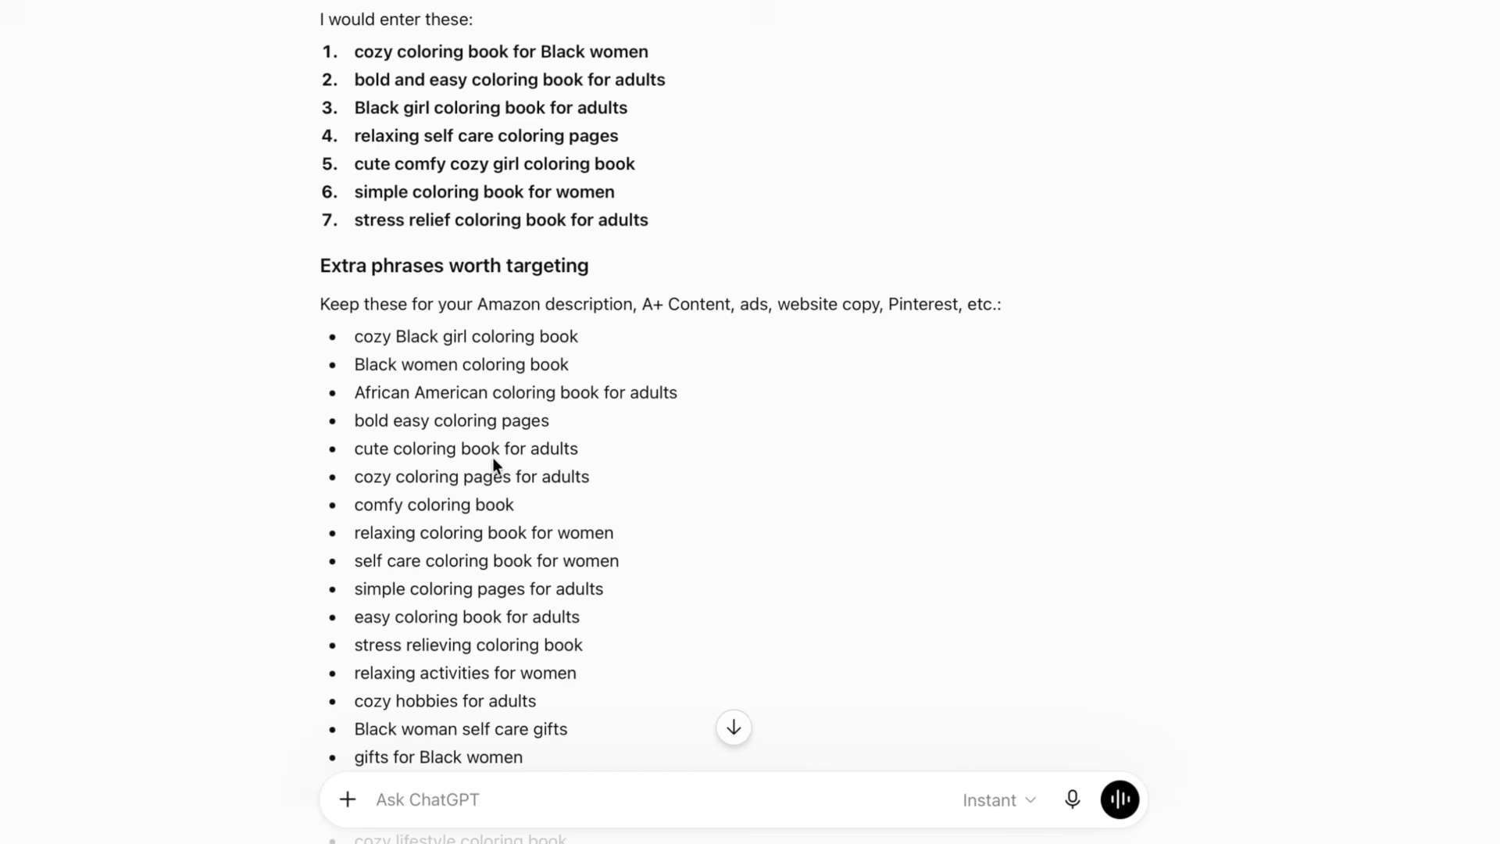
pyautogui.scroll(-5, 492, 461)
pyautogui.scroll(-2, 492, 459)
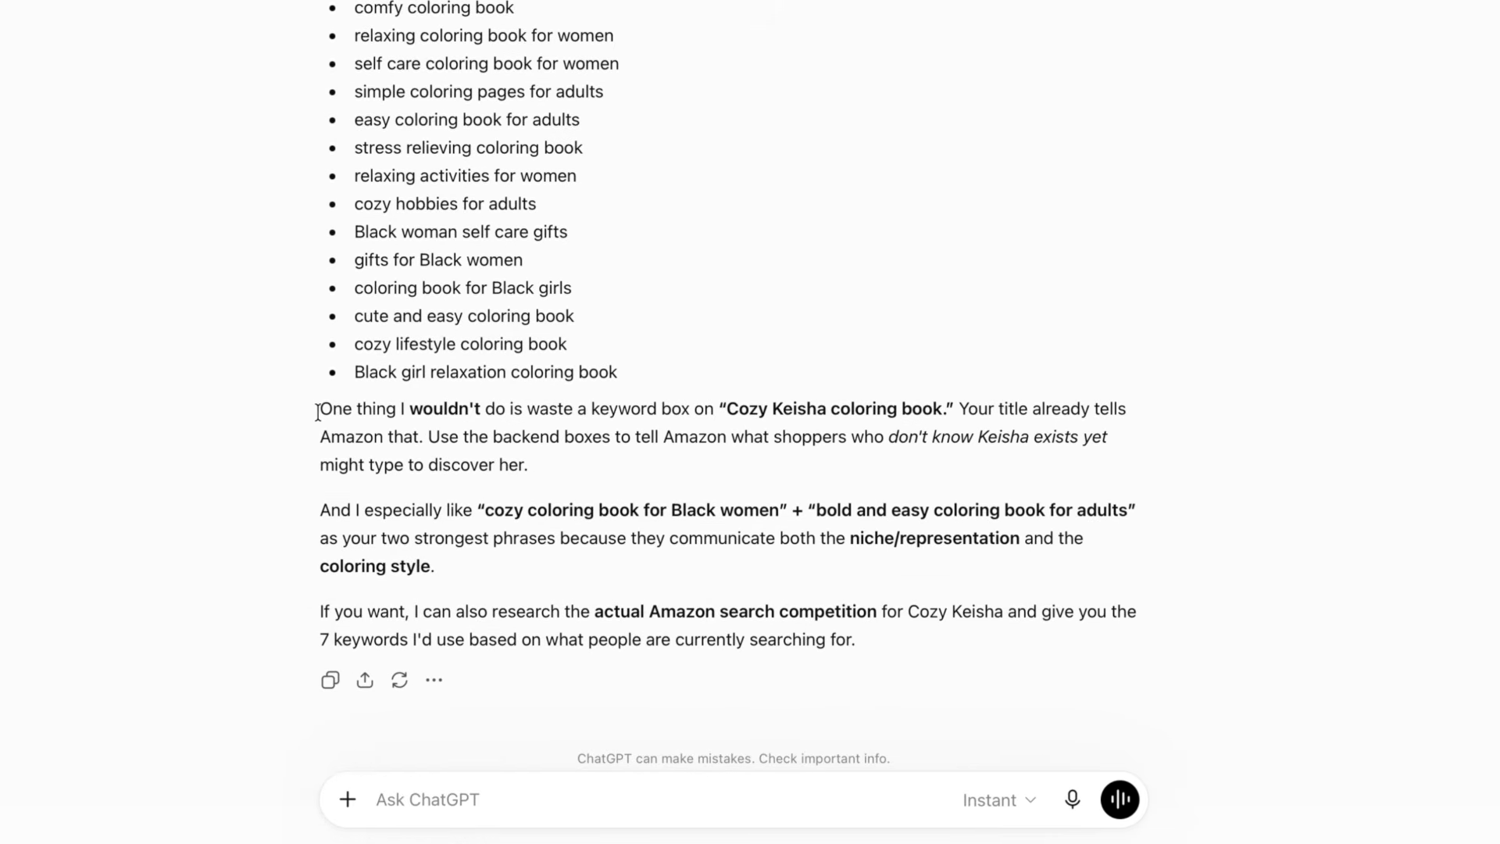
pyautogui.moveTo(318, 408); pyautogui.dragTo(559, 437)
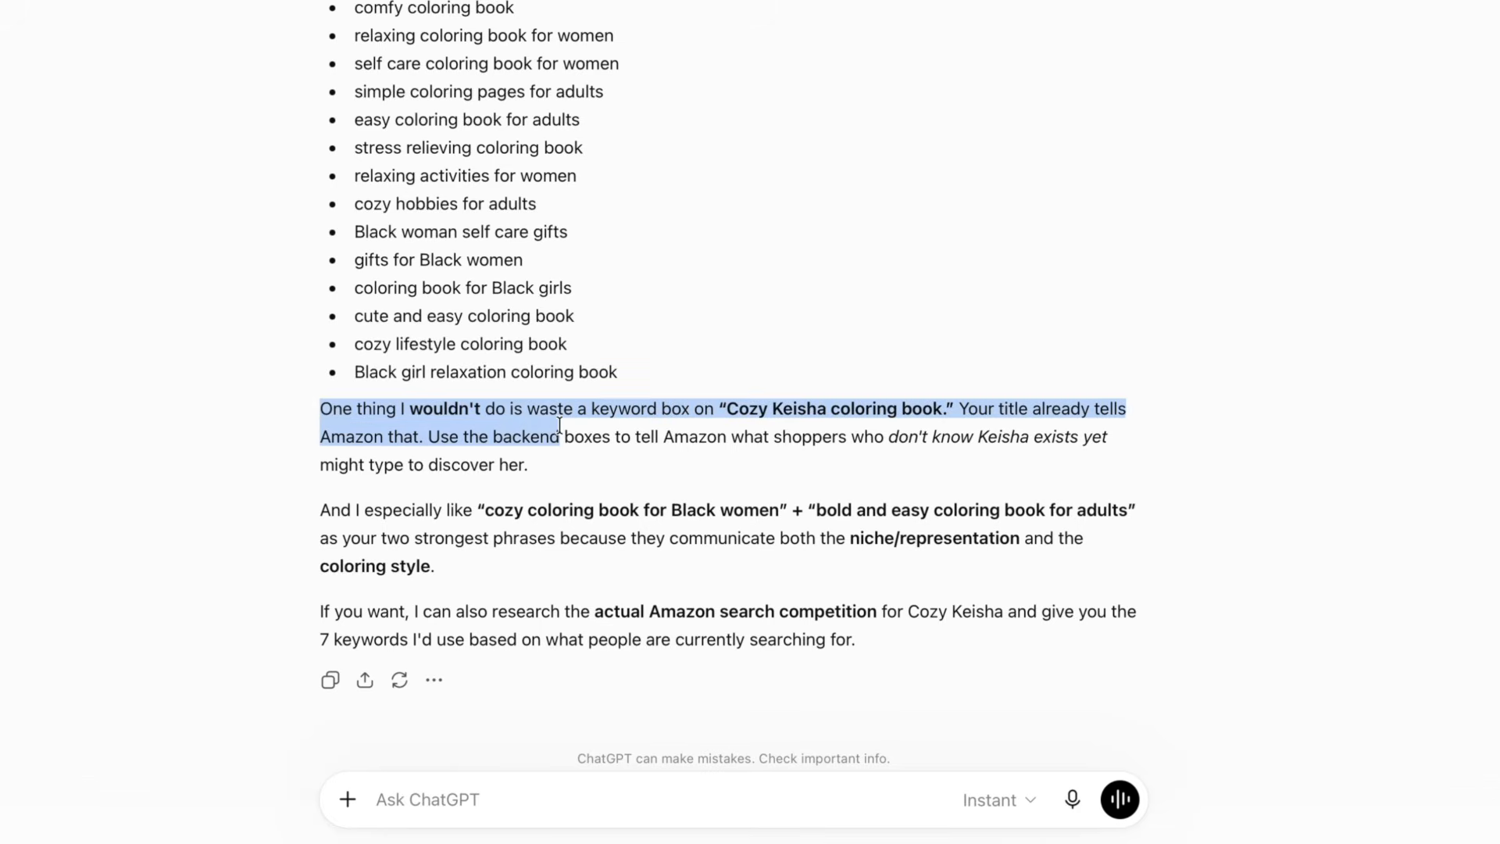
pyautogui.click(685, 432)
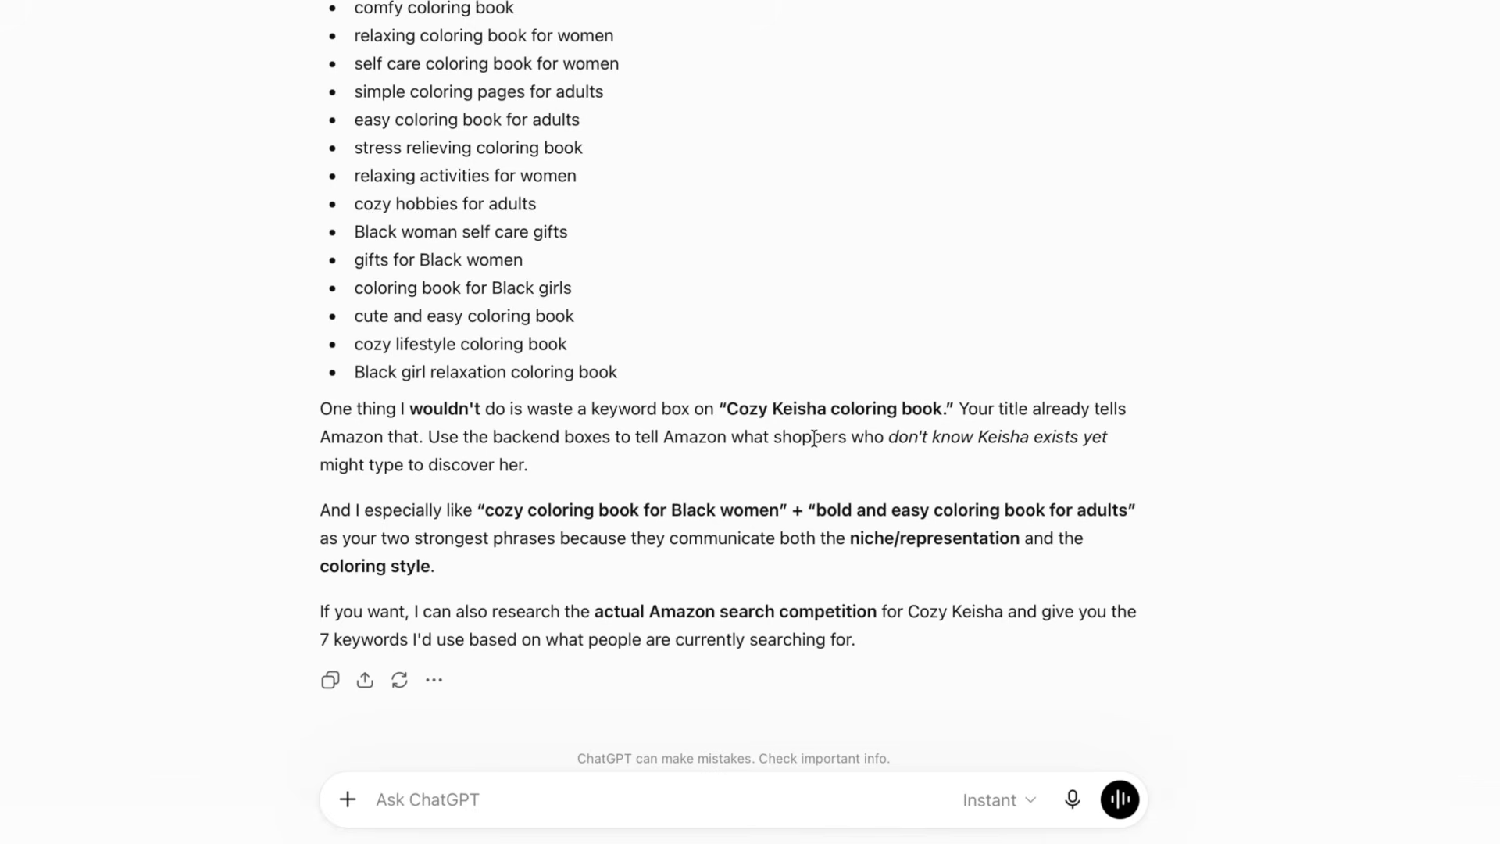
pyautogui.scroll(-1, 813, 439)
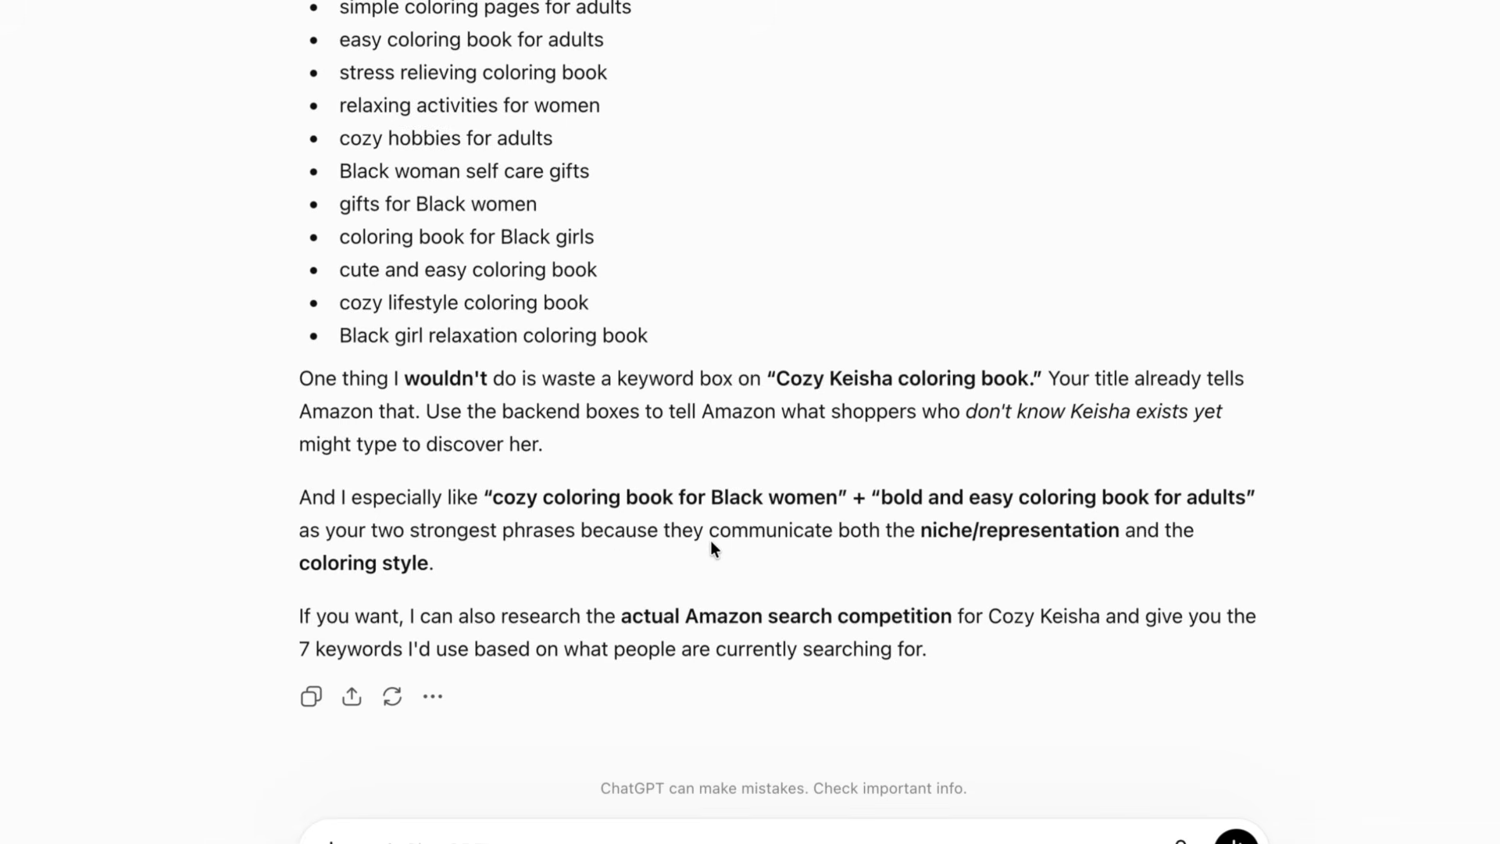
pyautogui.scroll(-2, 712, 547)
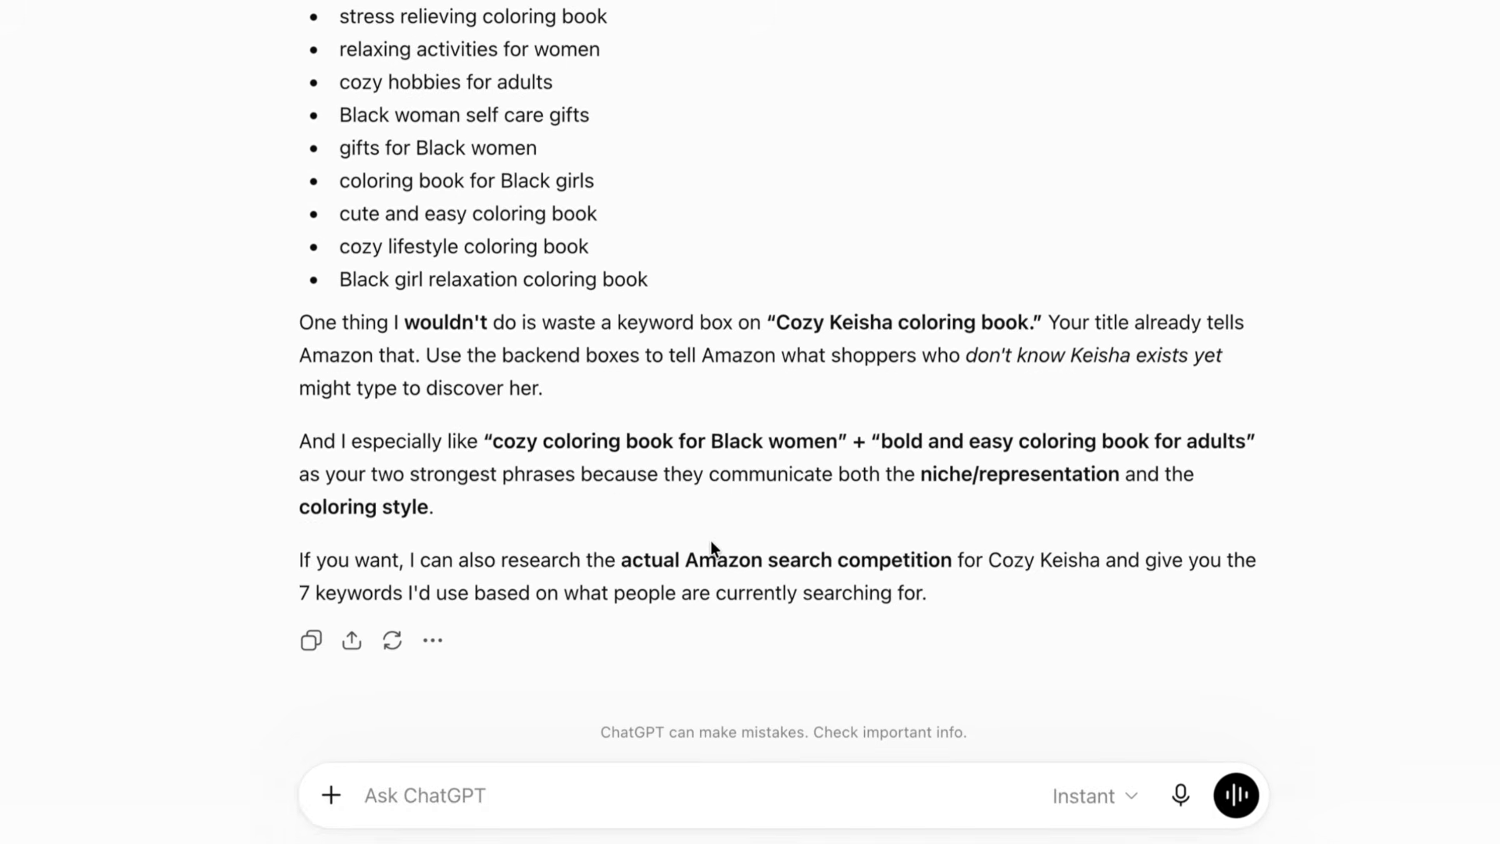
pyautogui.scroll(-1, 710, 541)
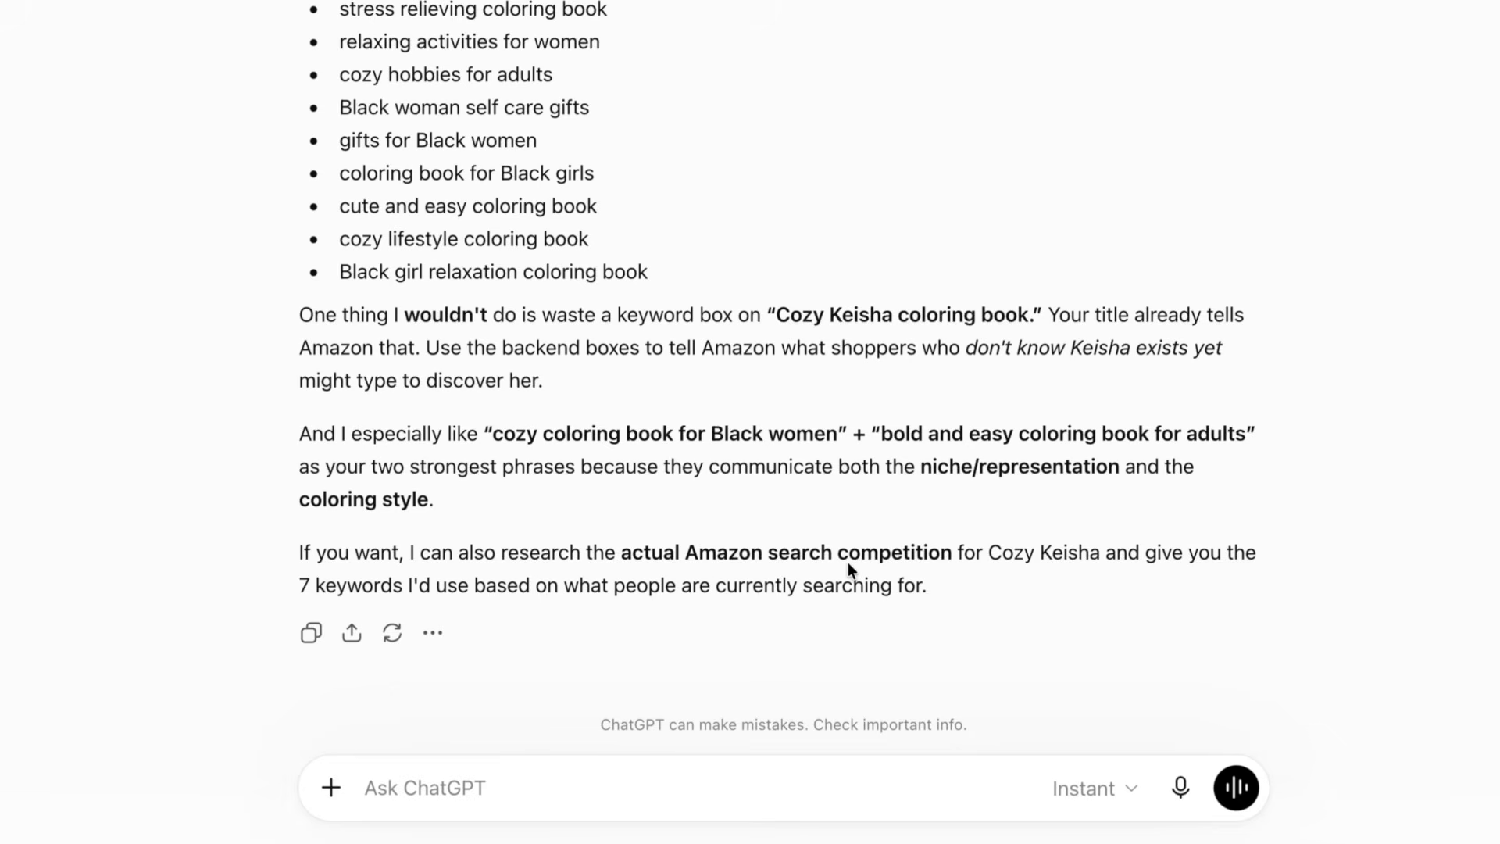
pyautogui.scroll(2, 847, 561)
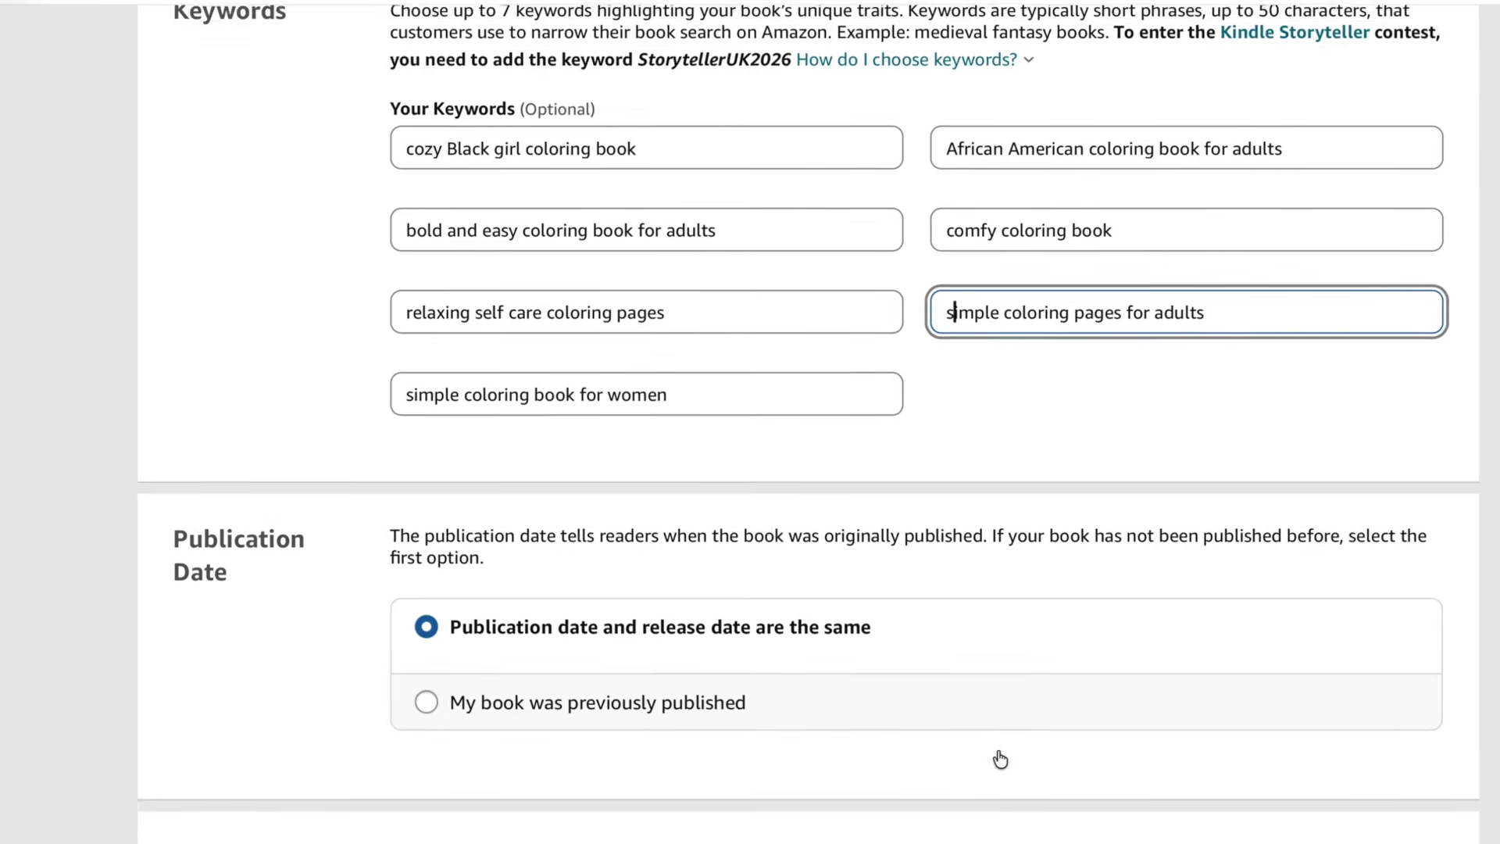
# - Save the book details page and continue to the Content step
pyautogui.scroll(-4, 1000, 757)
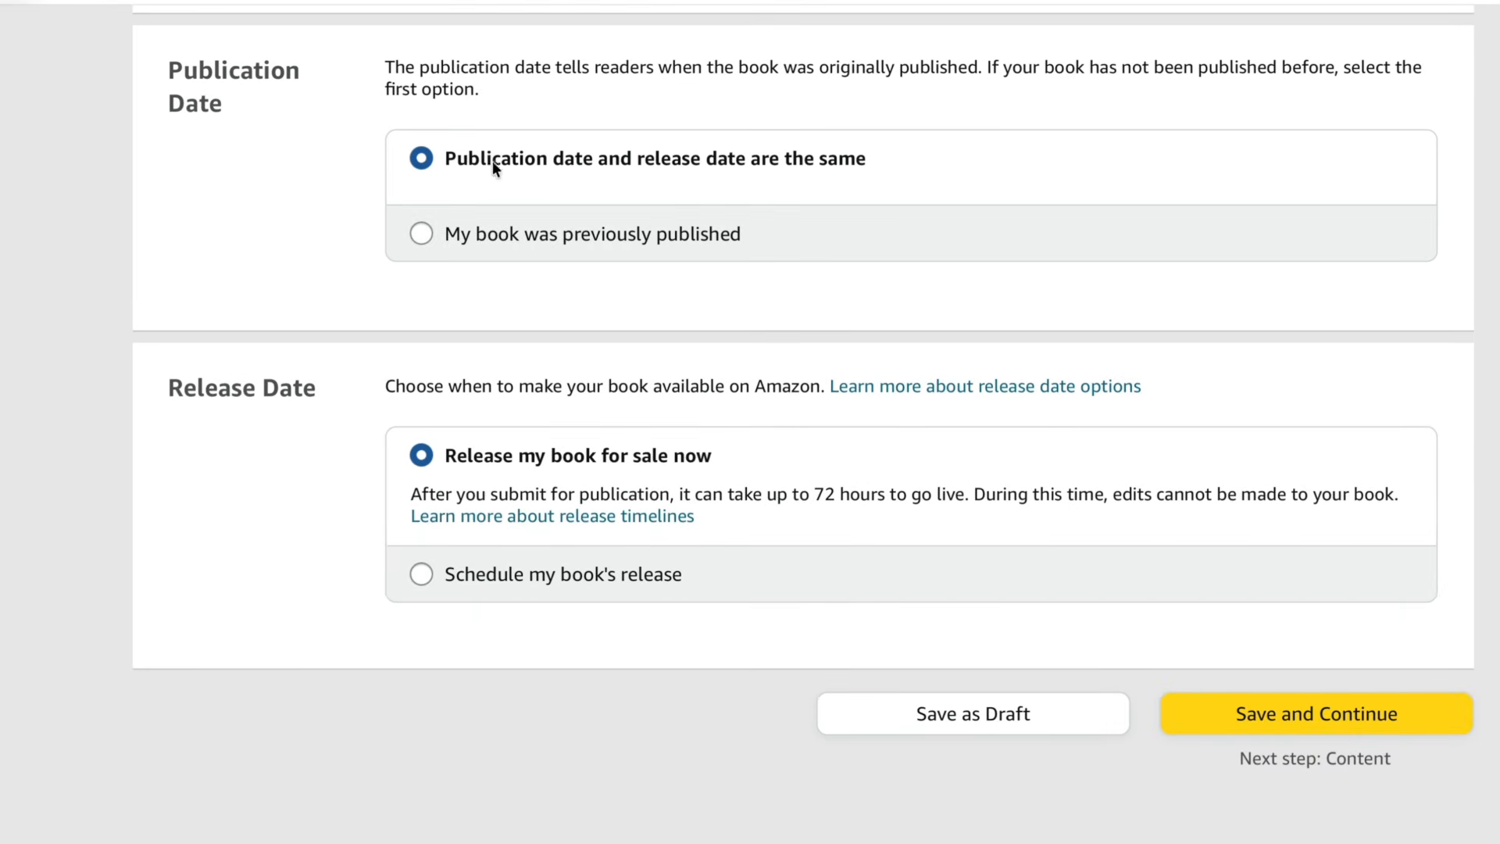
pyautogui.scroll(-2, 714, 301)
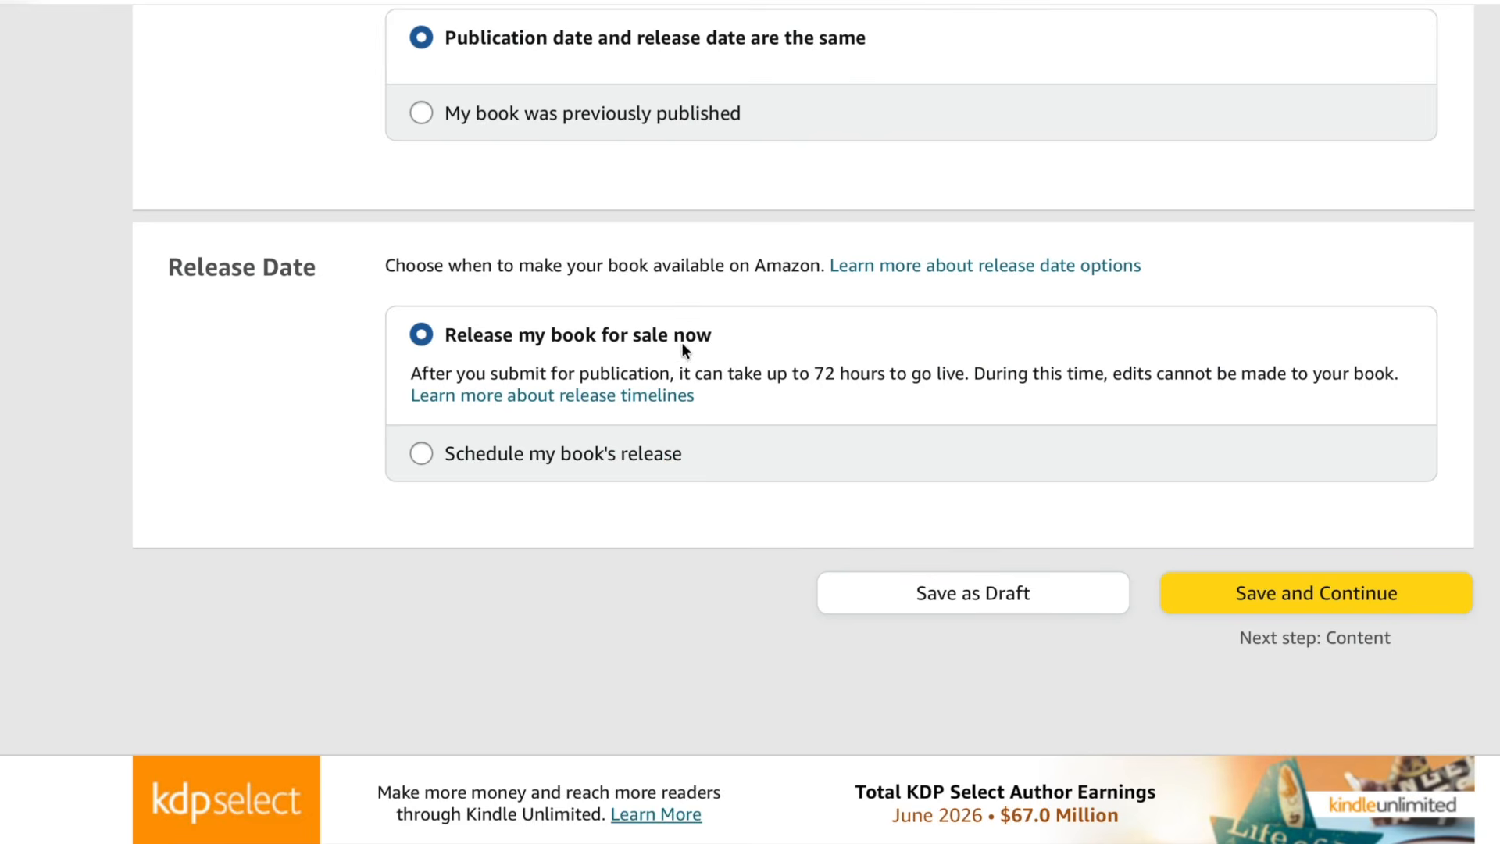
pyautogui.scroll(-1, 614, 389)
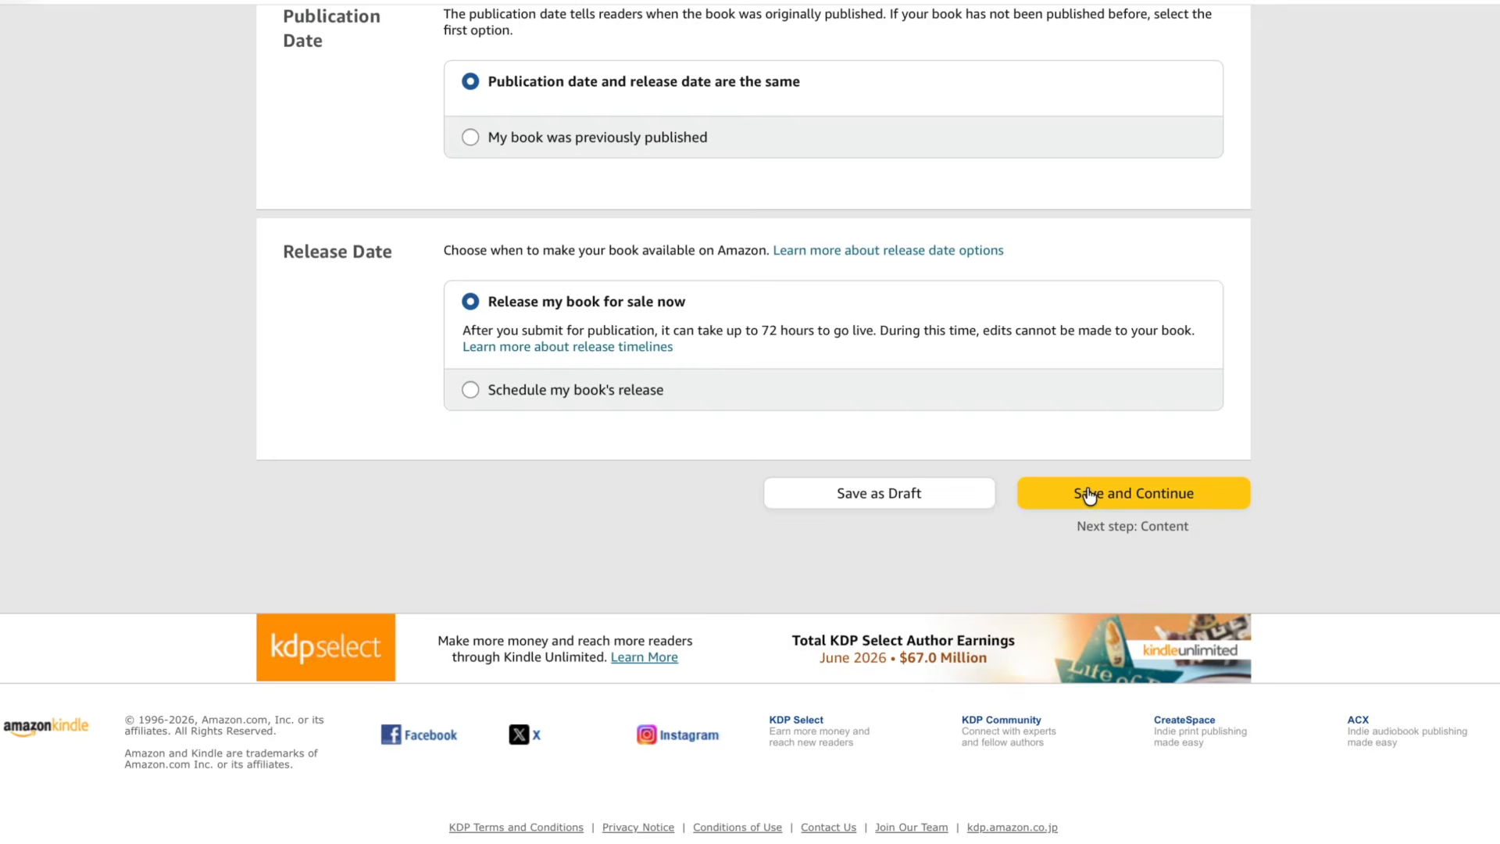
pyautogui.click(1258, 554)
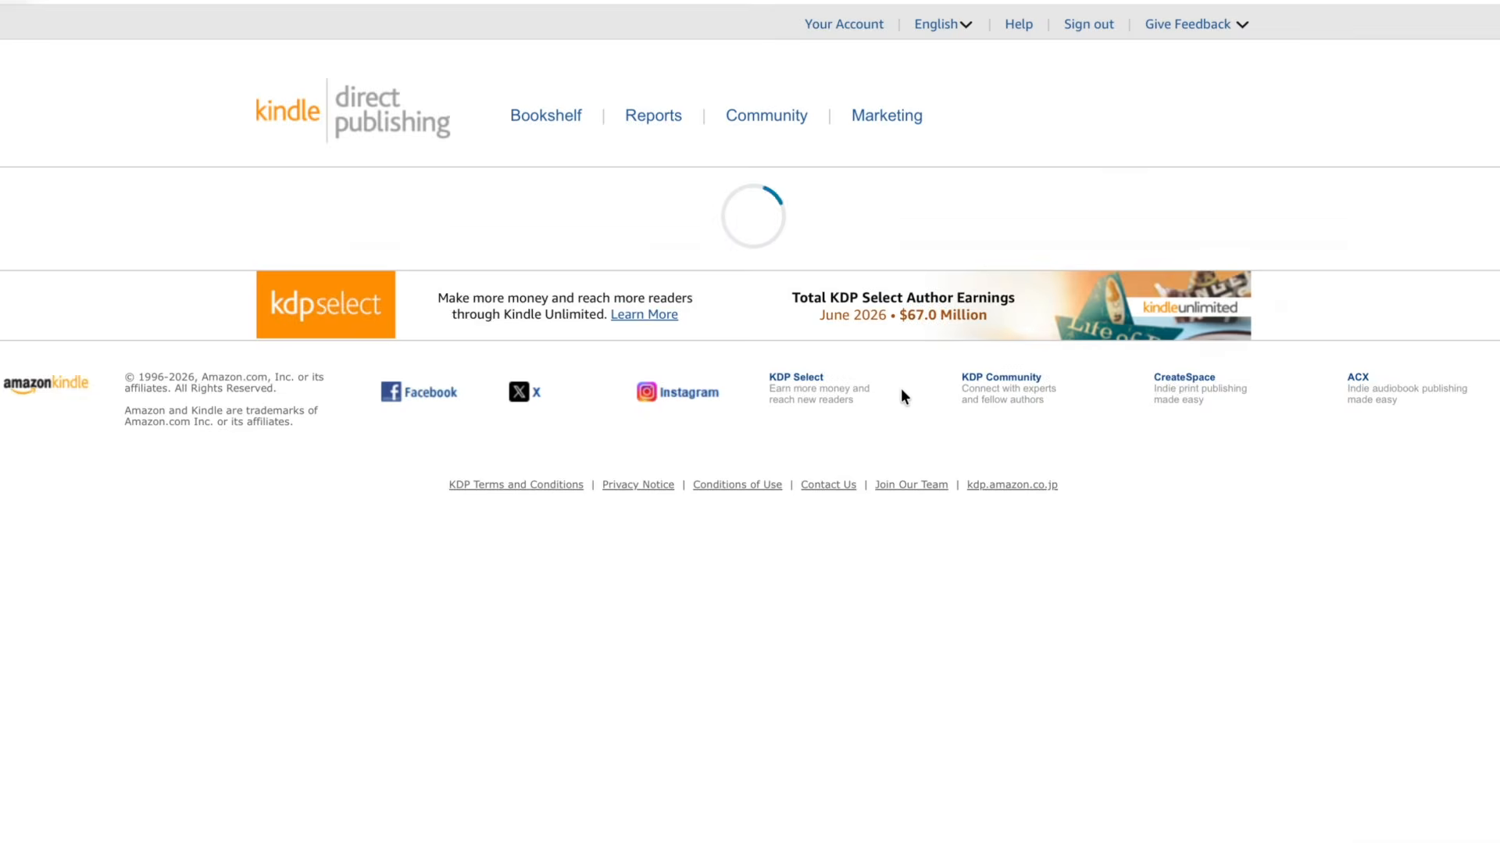
# - Compare the free KDP ISBN option with adding your own ISBN
pyautogui.scroll(-5, 902, 395)
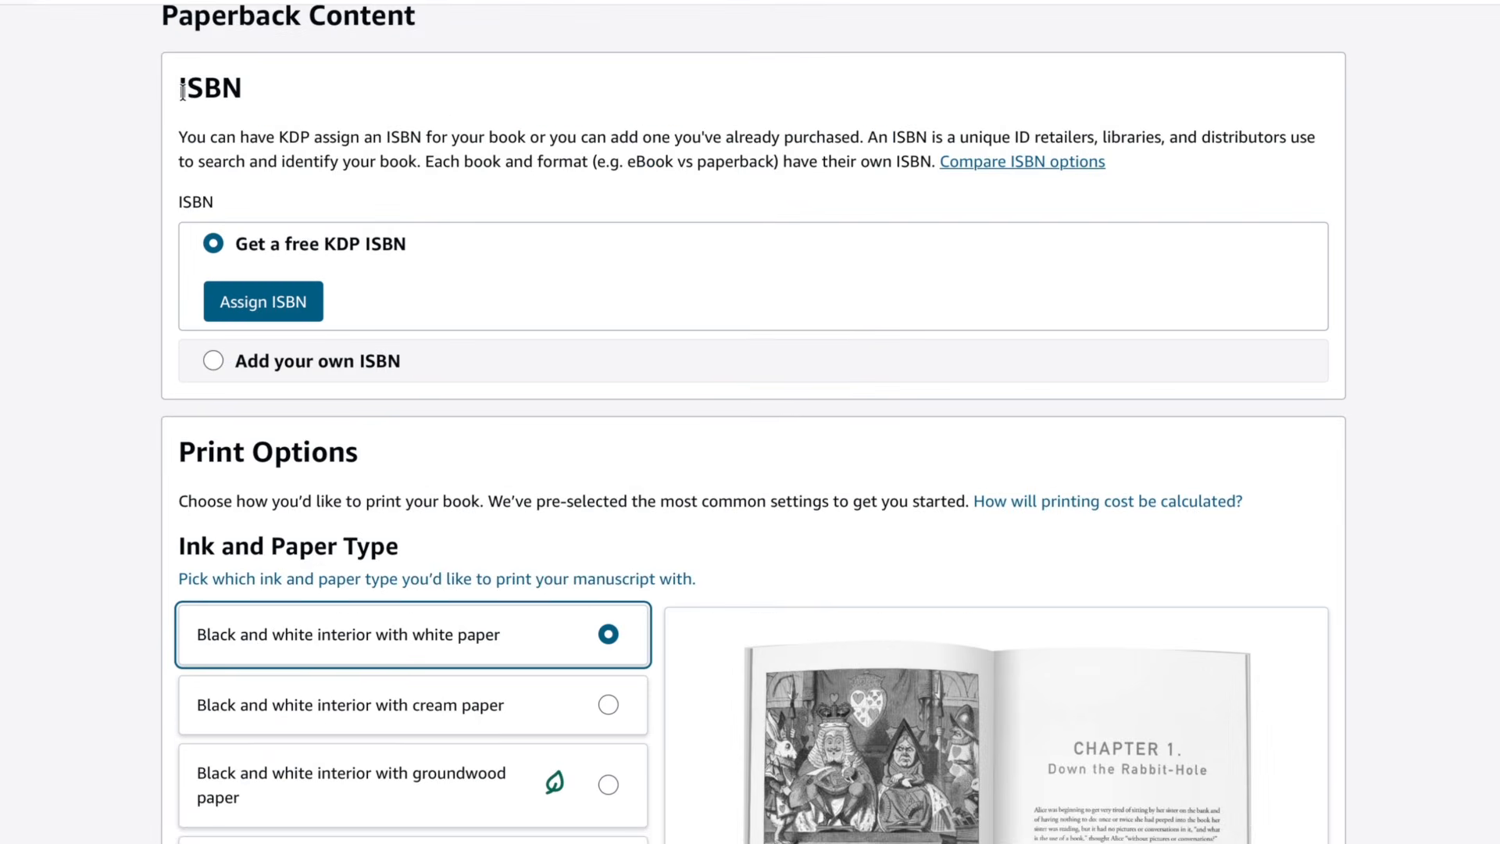
pyautogui.doubleClick(195, 97)
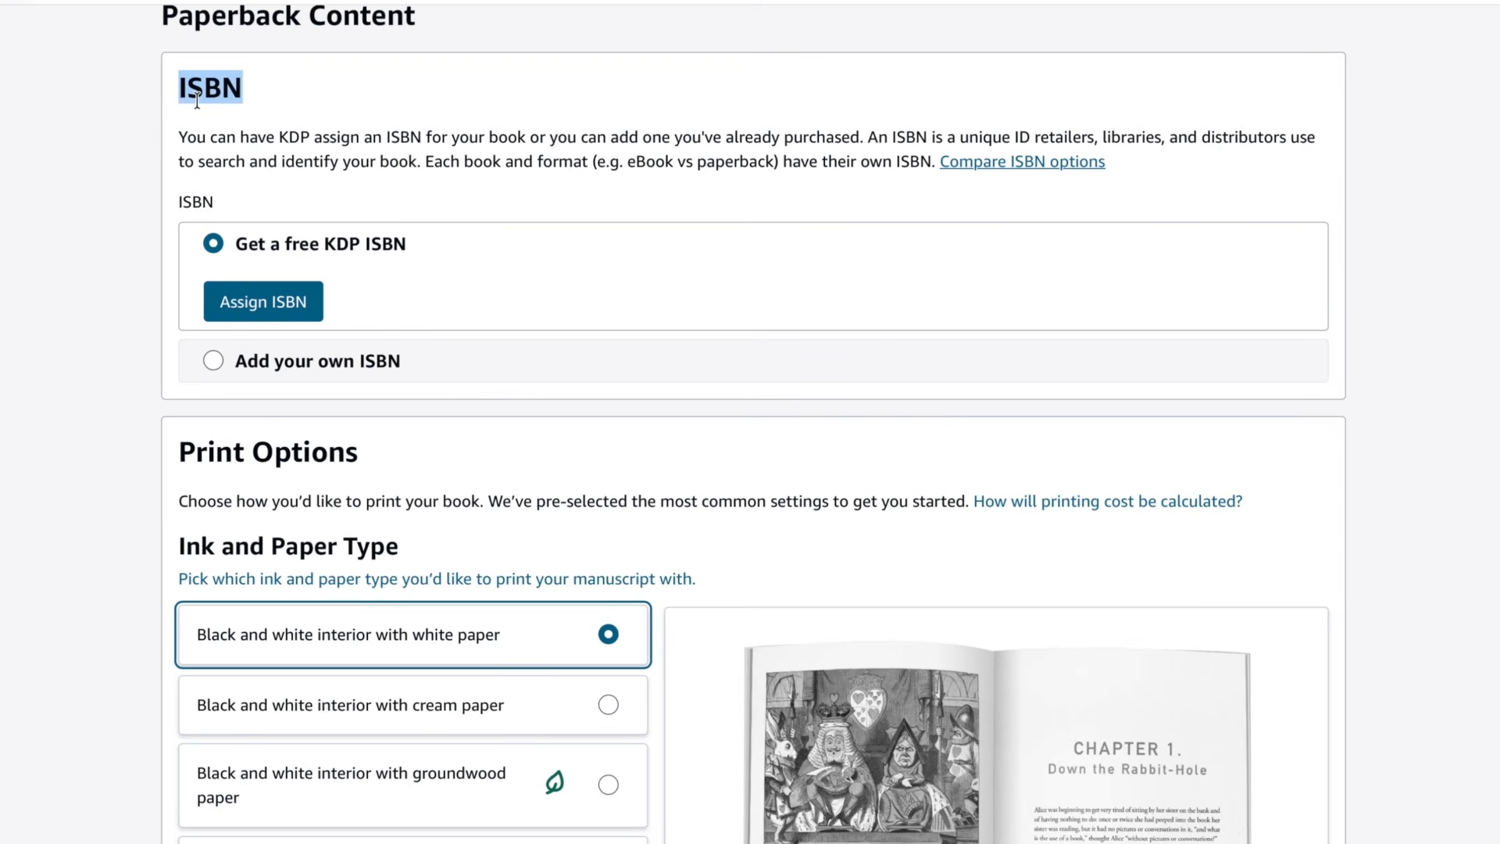
pyautogui.click(241, 139)
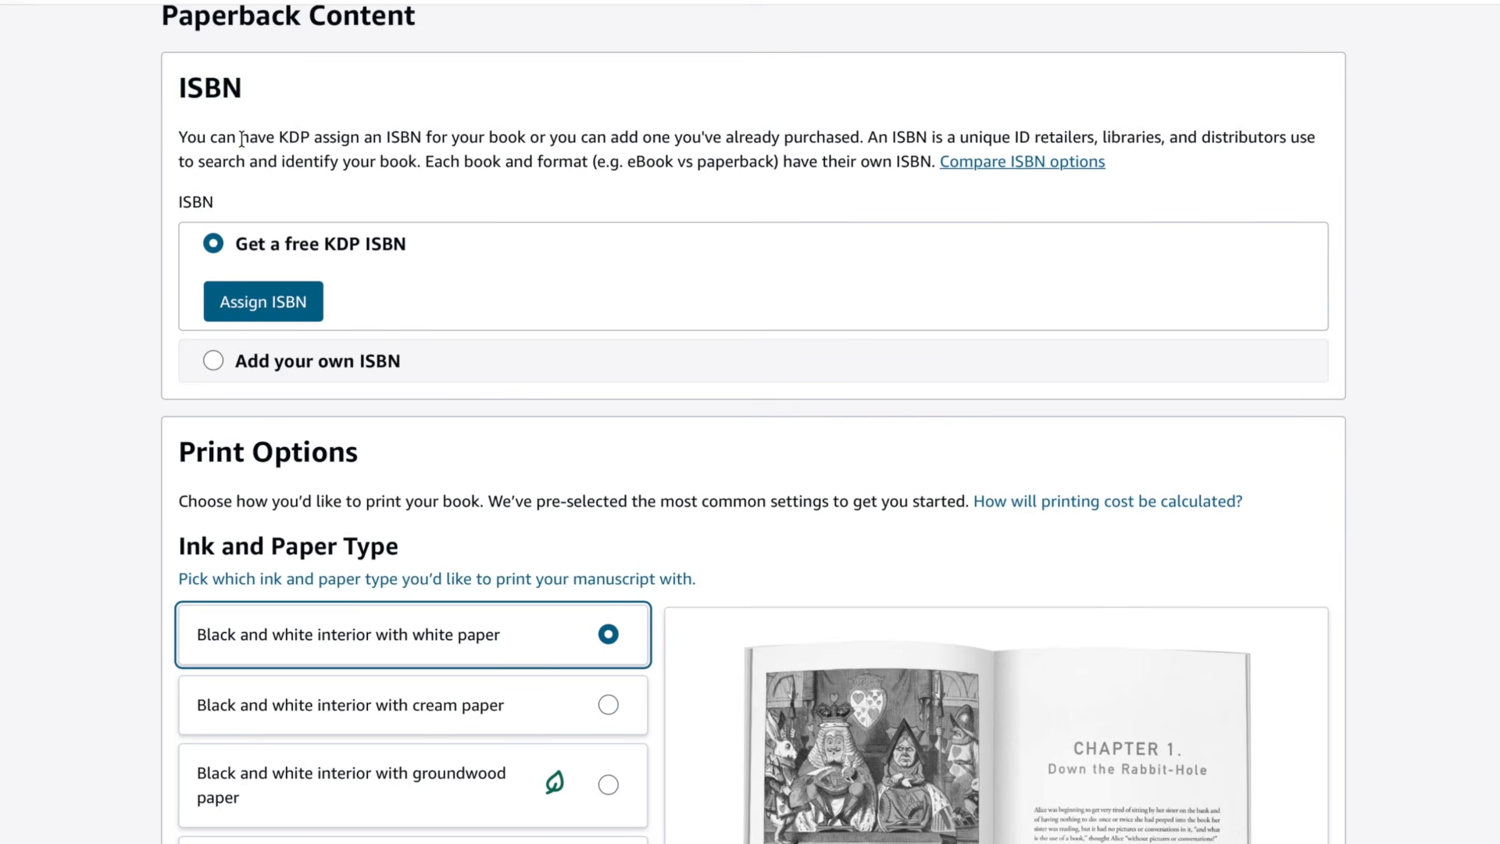
pyautogui.scroll(-1, 279, 205)
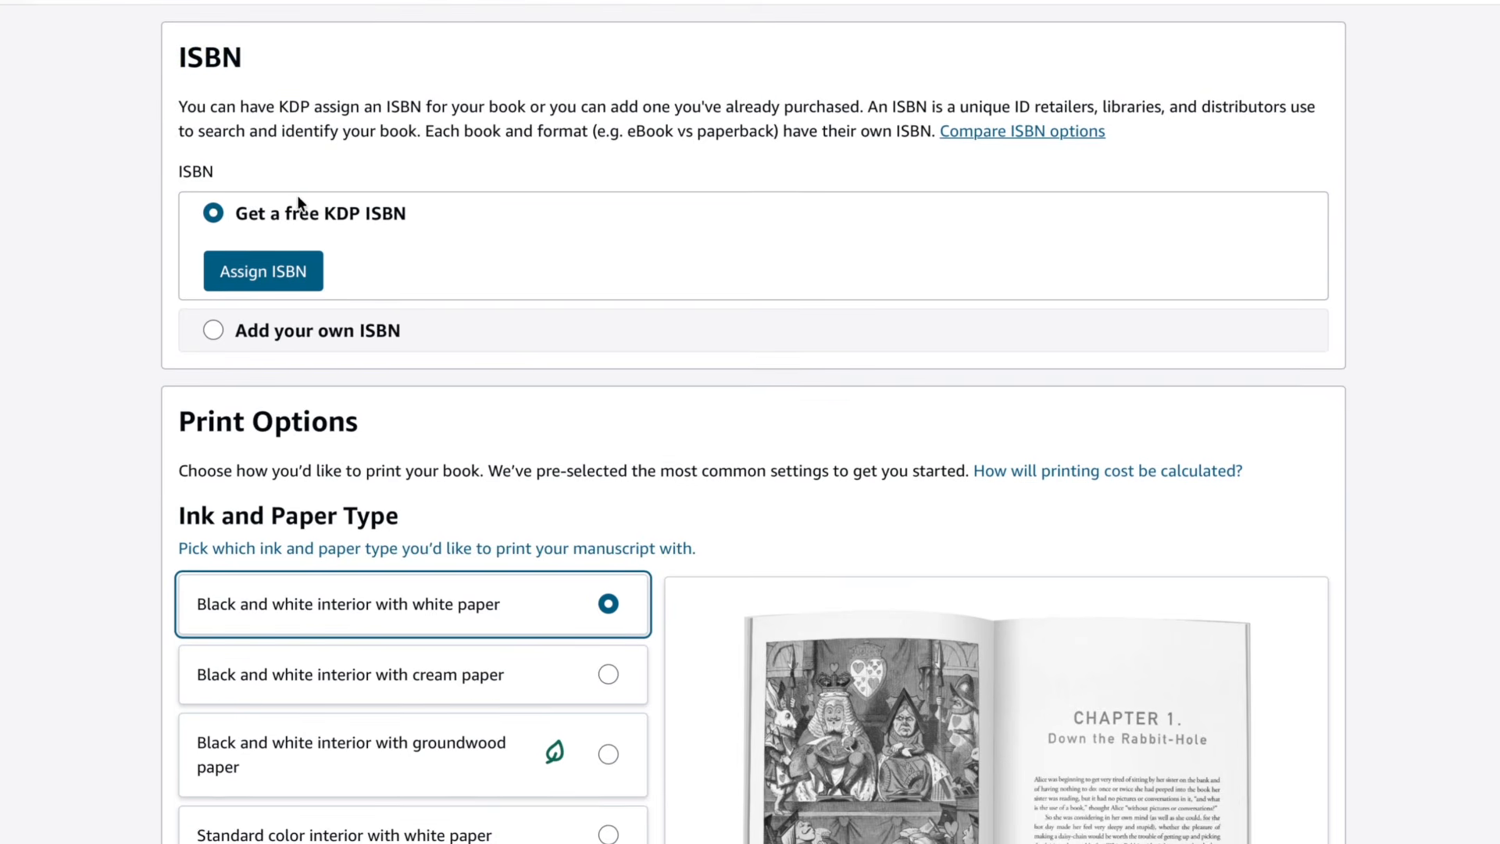
pyautogui.click(209, 328)
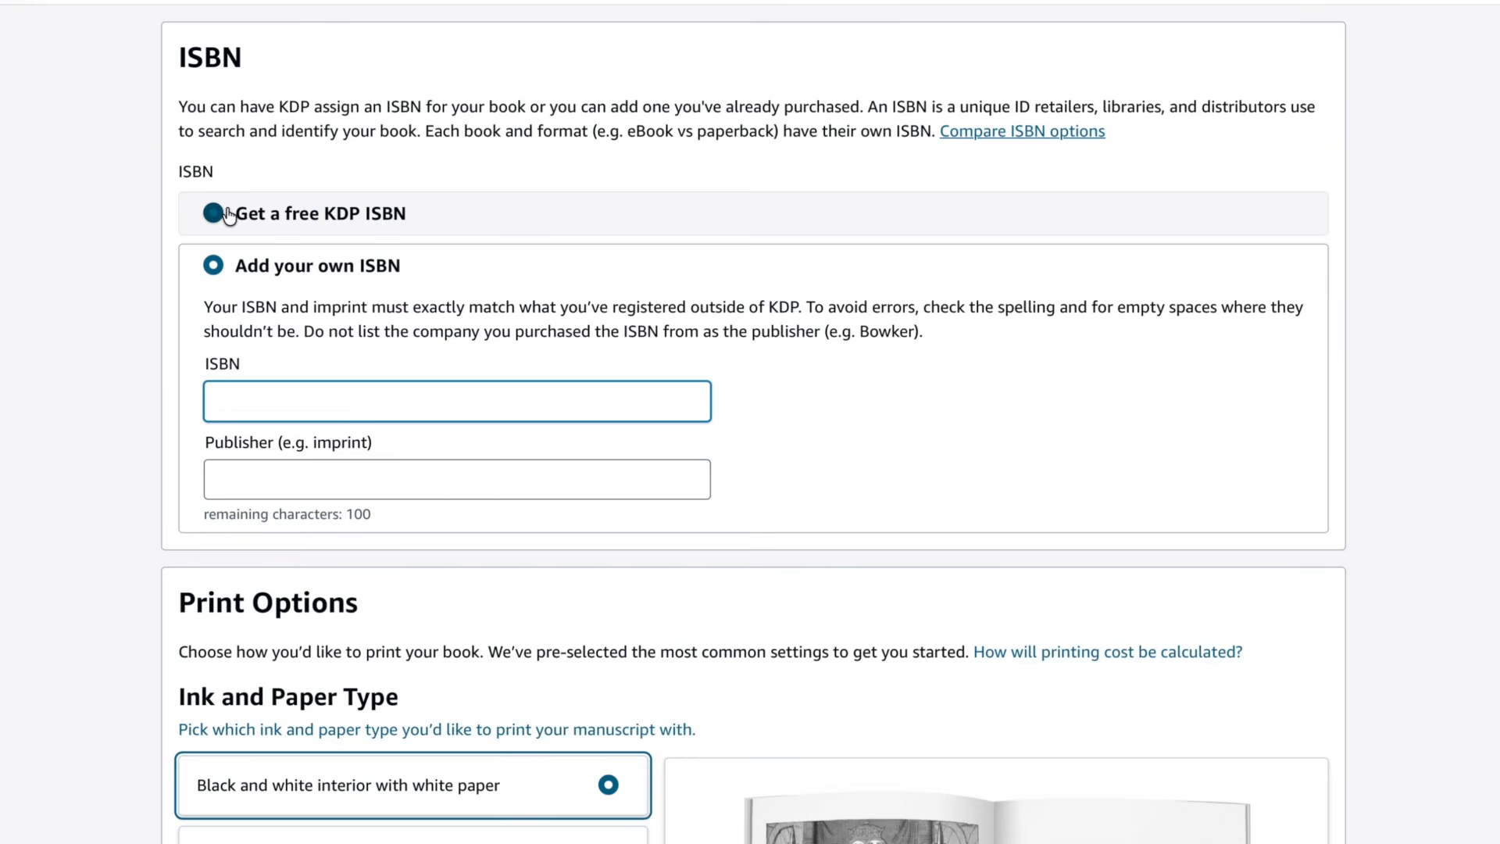
pyautogui.click(213, 214)
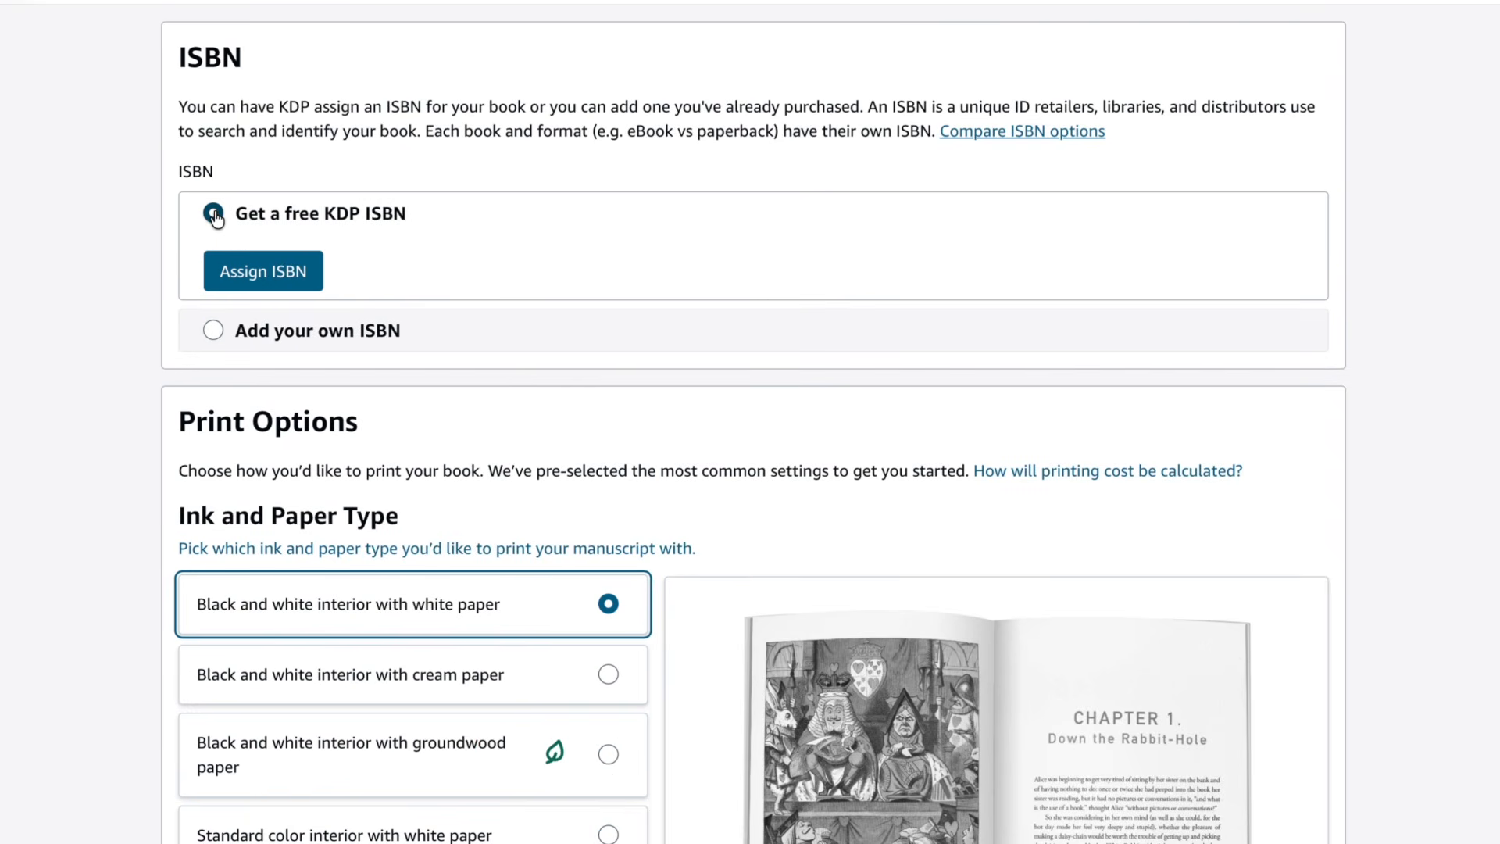
pyautogui.click(211, 331)
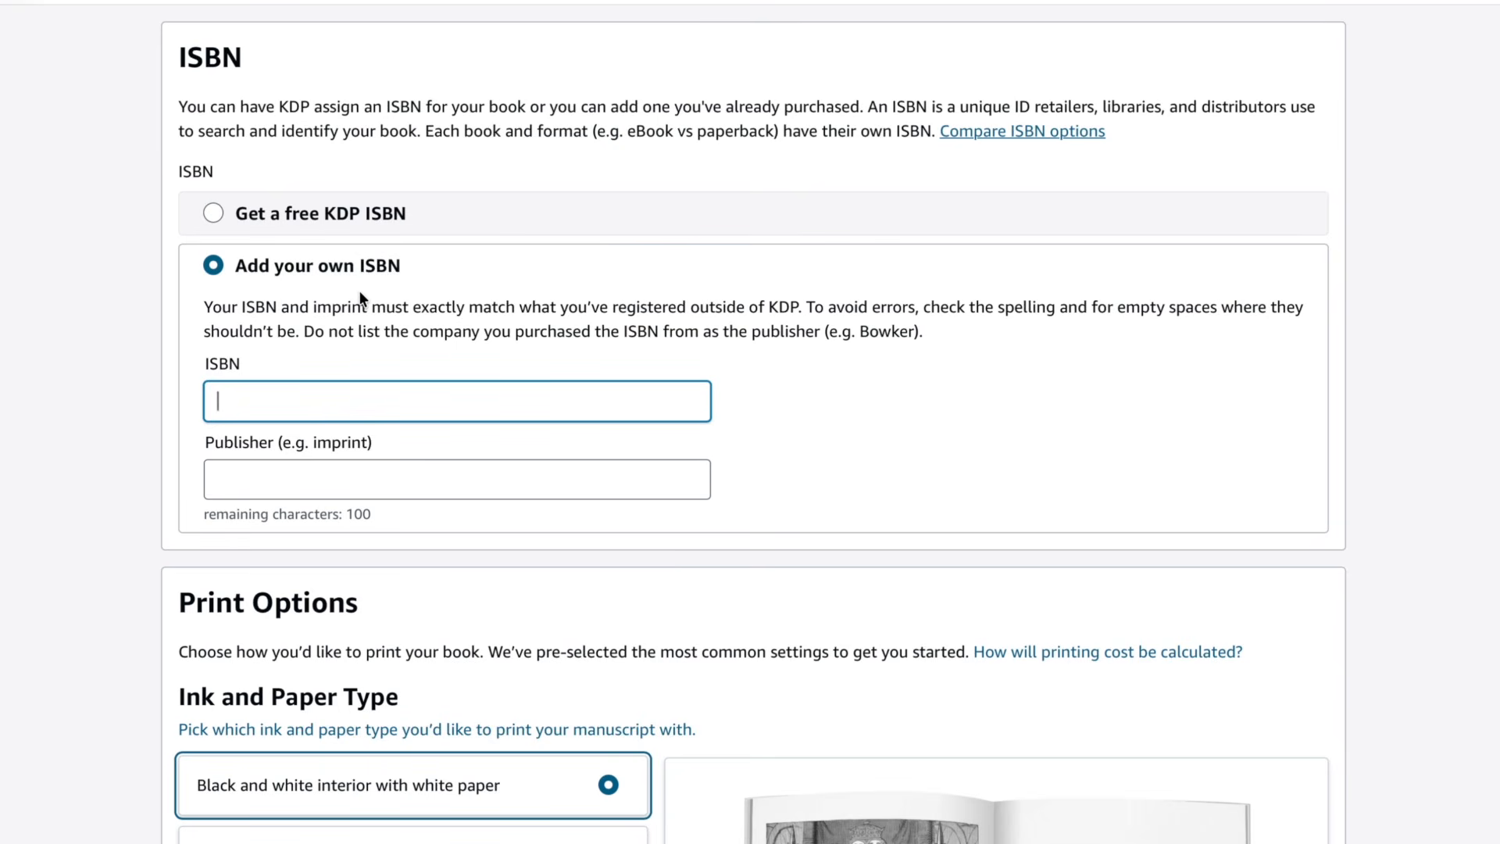
pyautogui.click(213, 213)
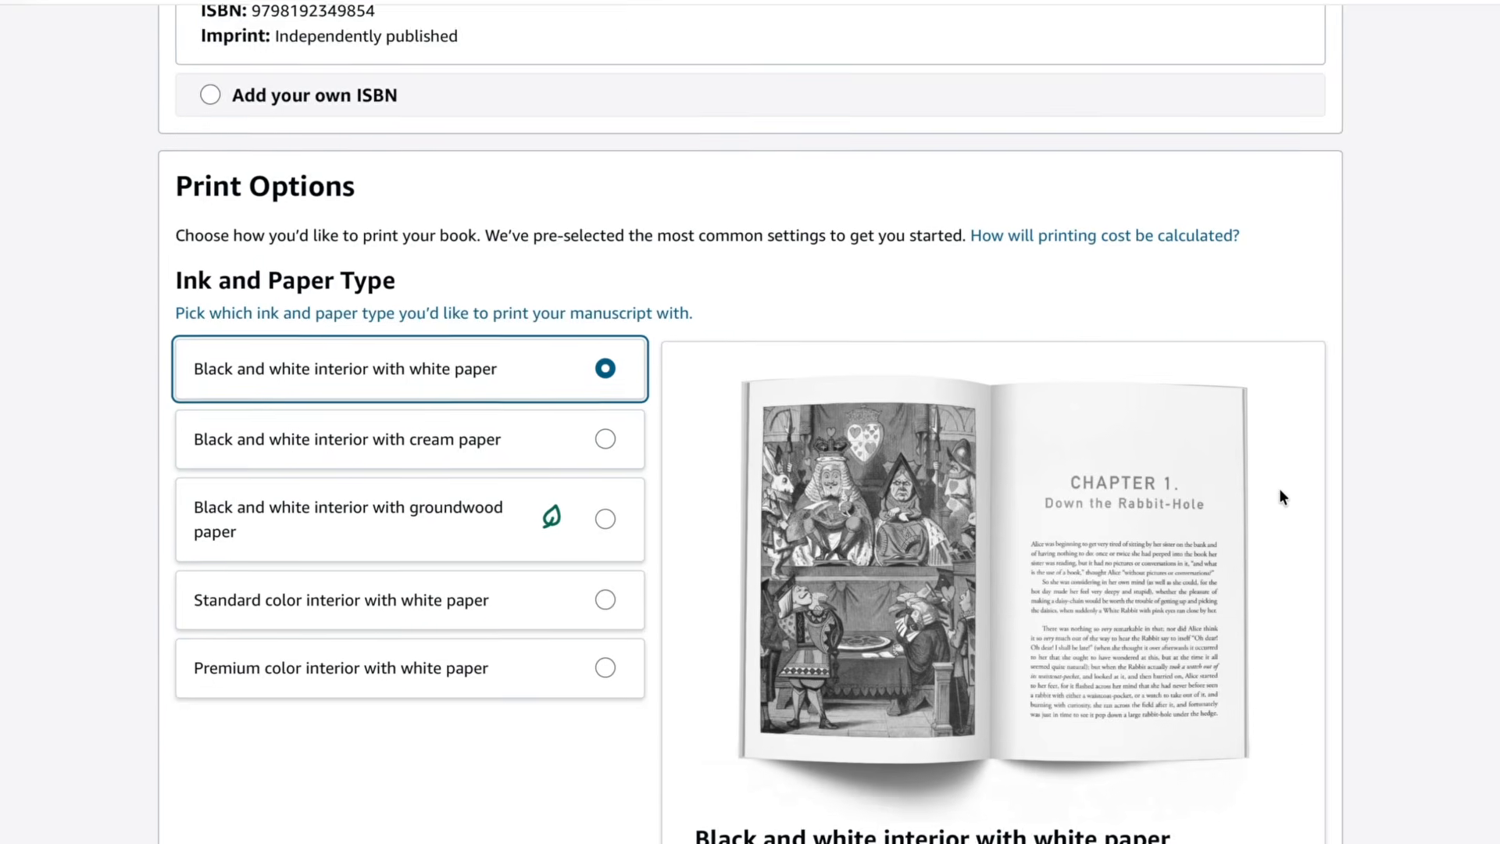
# - Review the ink and paper type options and the trim size list
pyautogui.scroll(-2, 1278, 489)
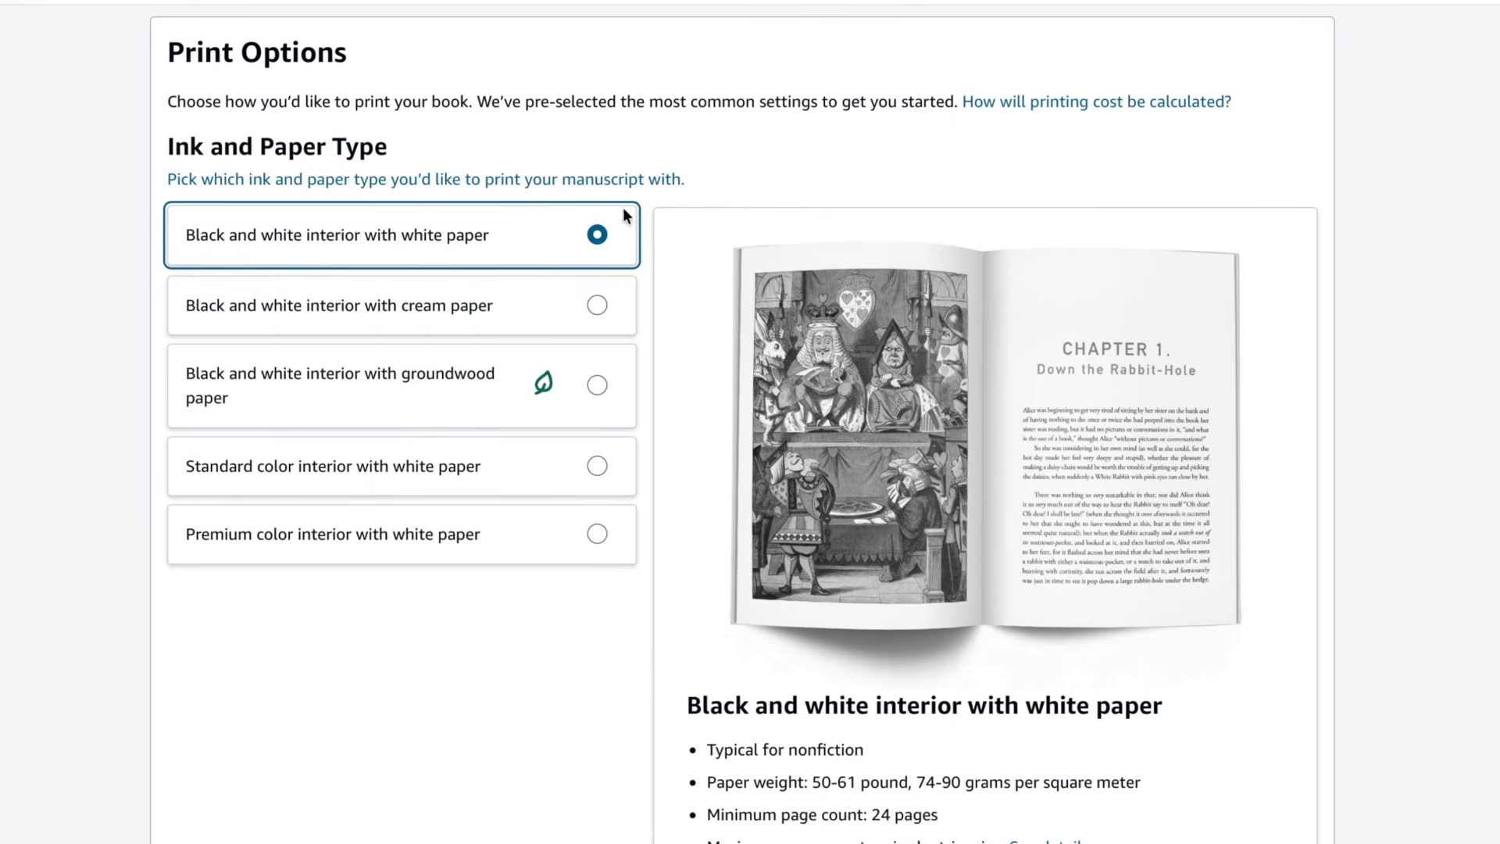
pyautogui.scroll(-1, 386, 242)
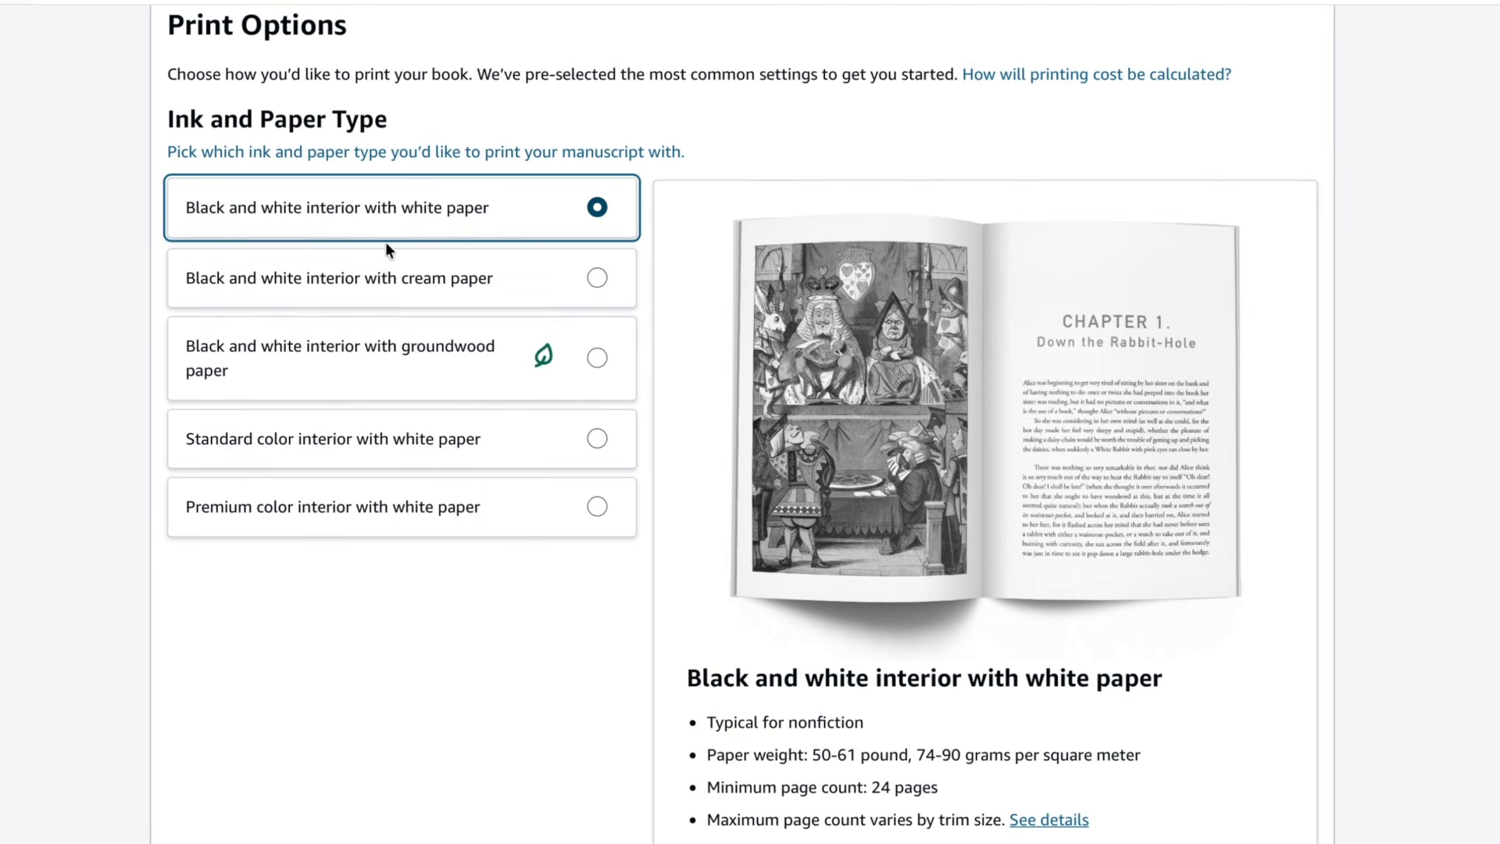
pyautogui.scroll(-1, 516, 261)
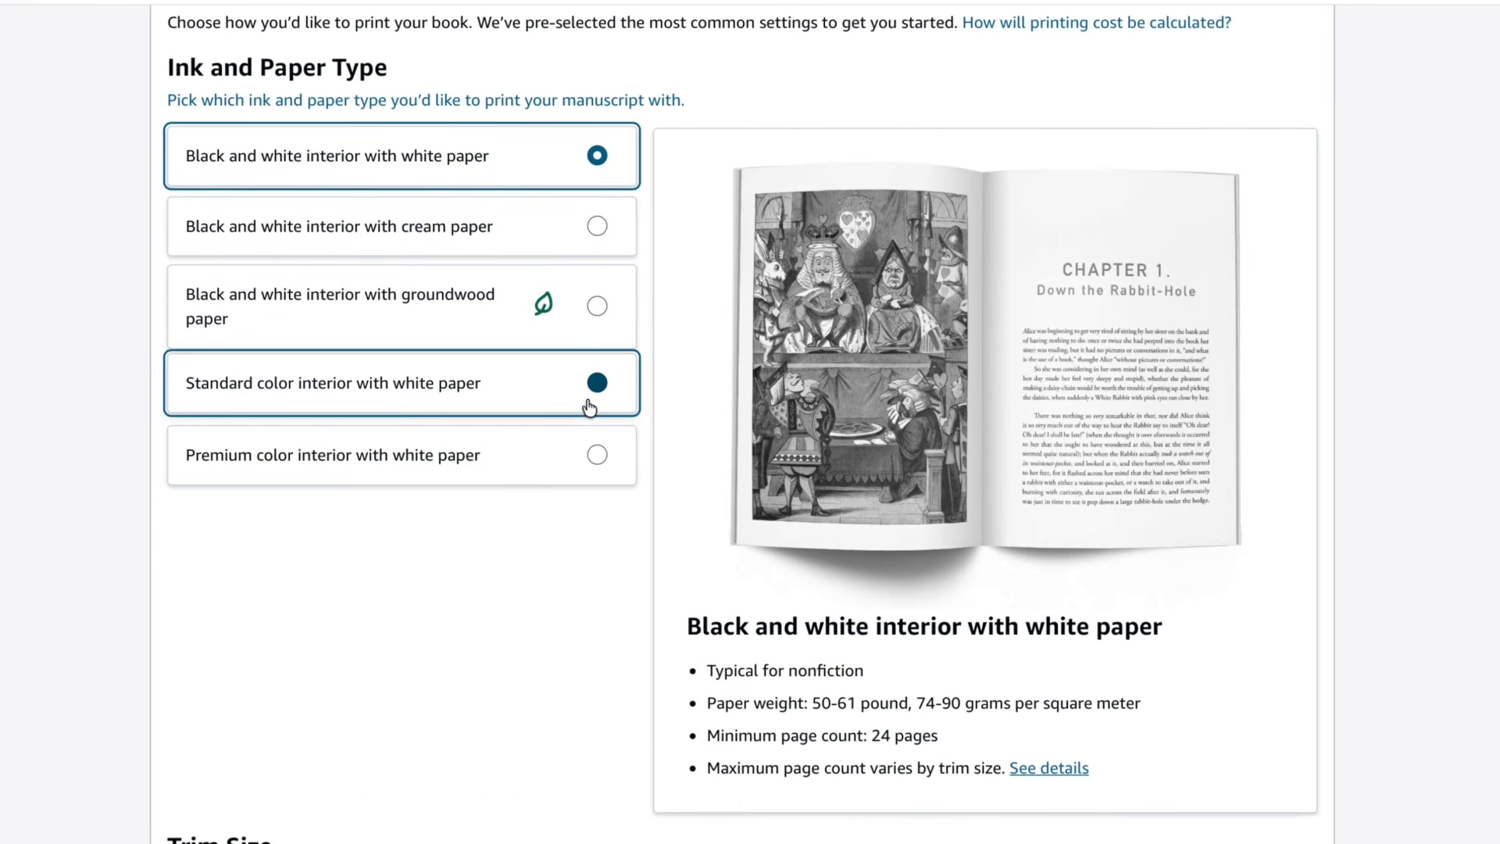
pyautogui.scroll(-5, 542, 560)
pyautogui.scroll(-3, 545, 570)
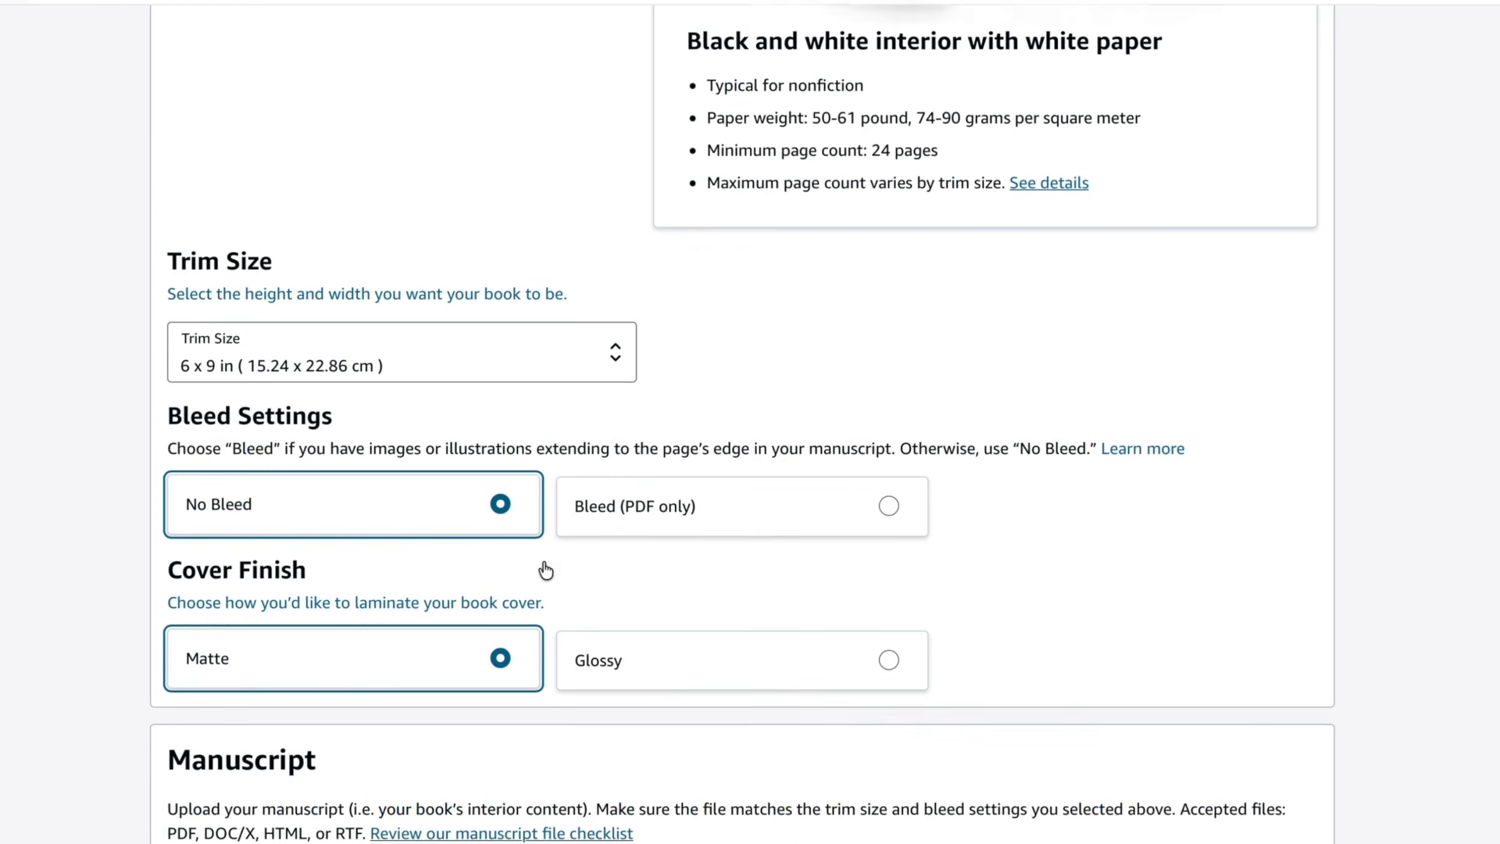
pyautogui.click(477, 272)
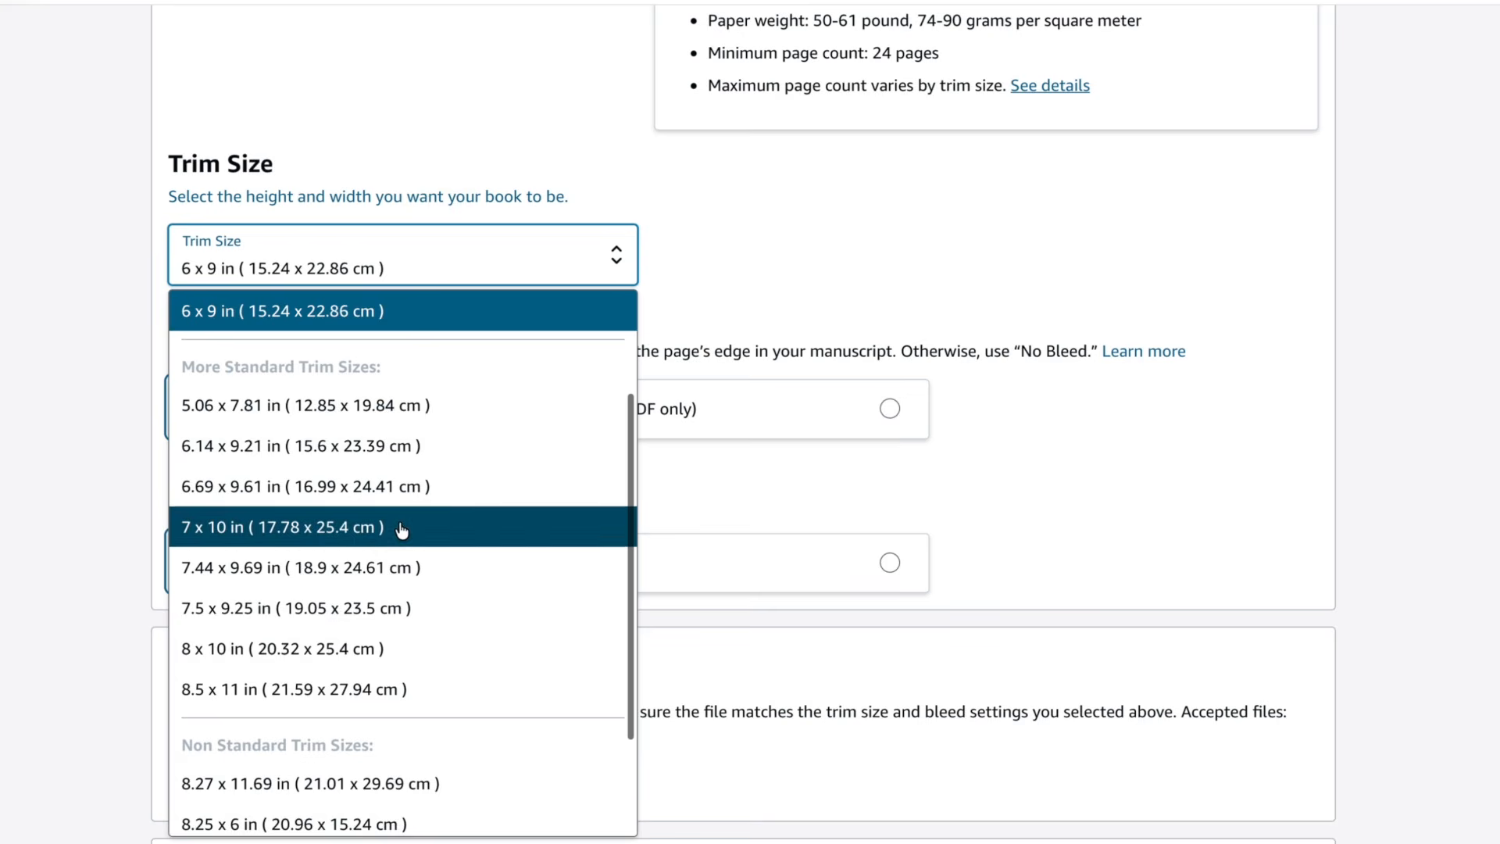
pyautogui.scroll(-1, 401, 529)
pyautogui.click(344, 670)
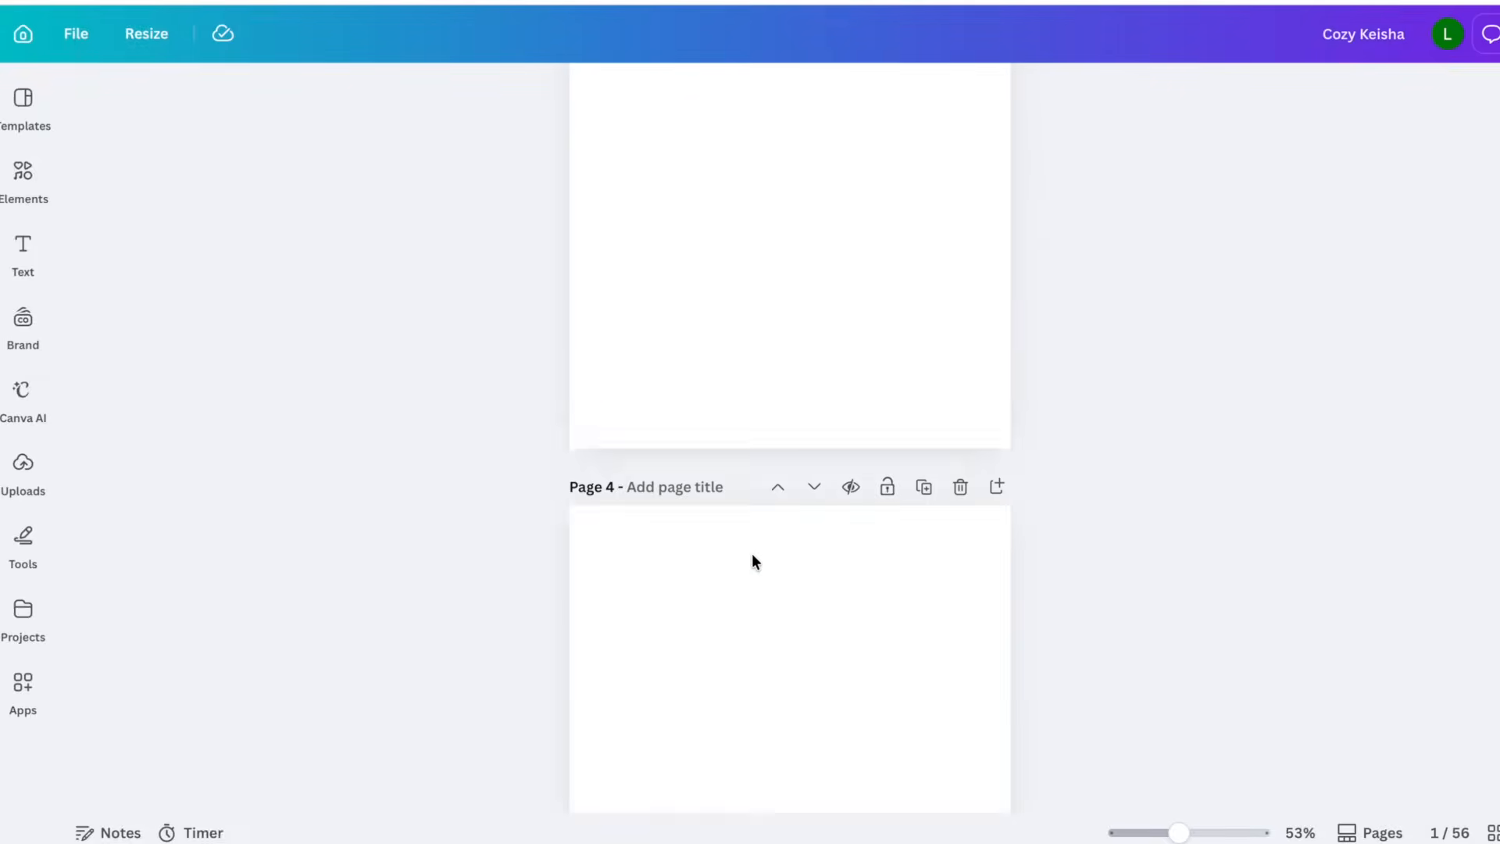
pyautogui.scroll(-15, 751, 553)
# - Set the cover finish to Glossy
pyautogui.scroll(2, 752, 553)
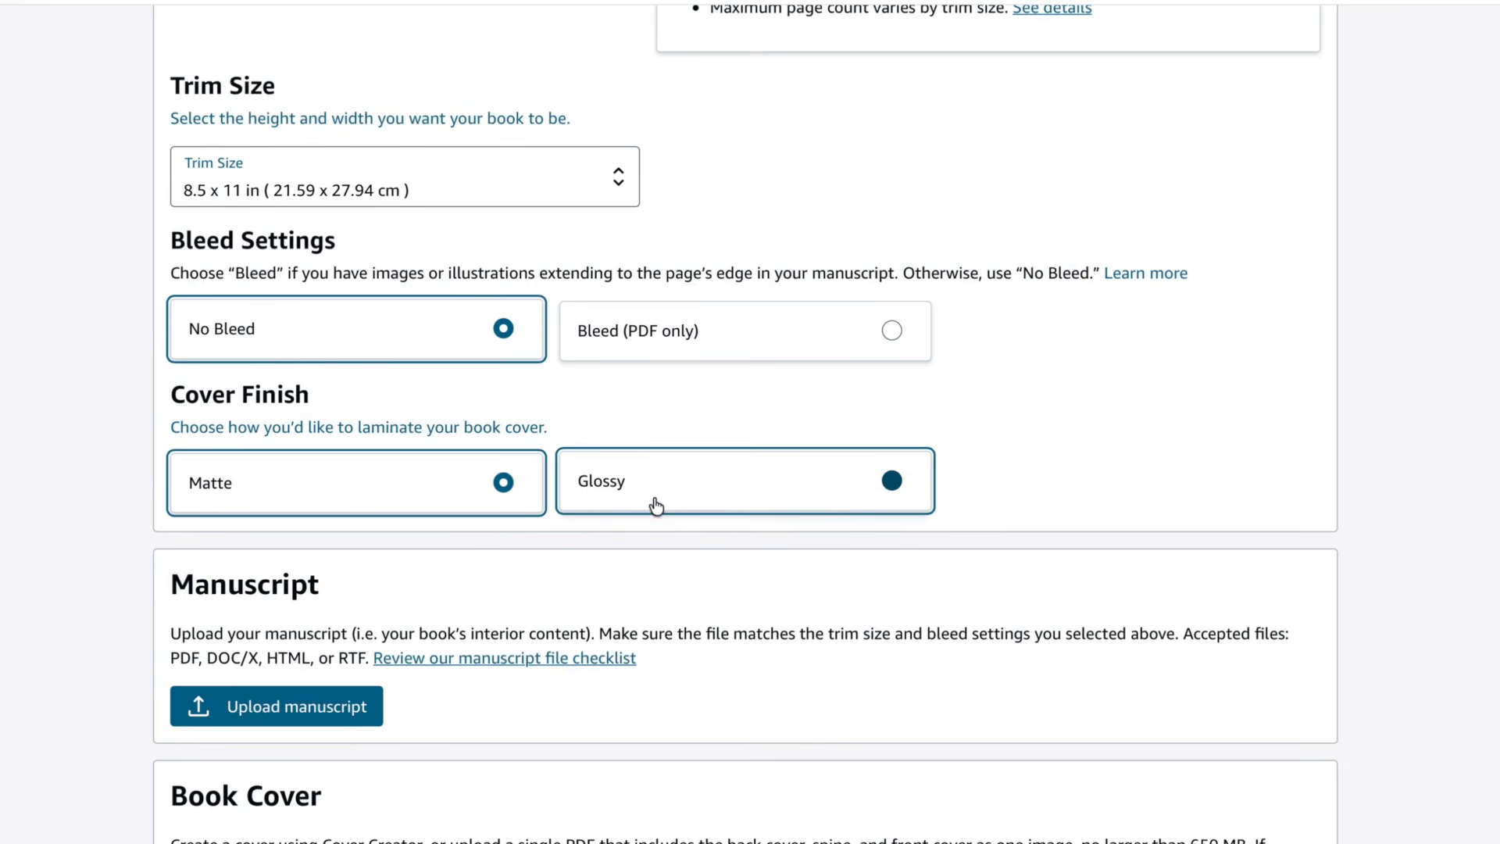
pyautogui.click(655, 506)
pyautogui.scroll(-3, 656, 506)
pyautogui.scroll(1, 656, 505)
pyautogui.click(416, 293)
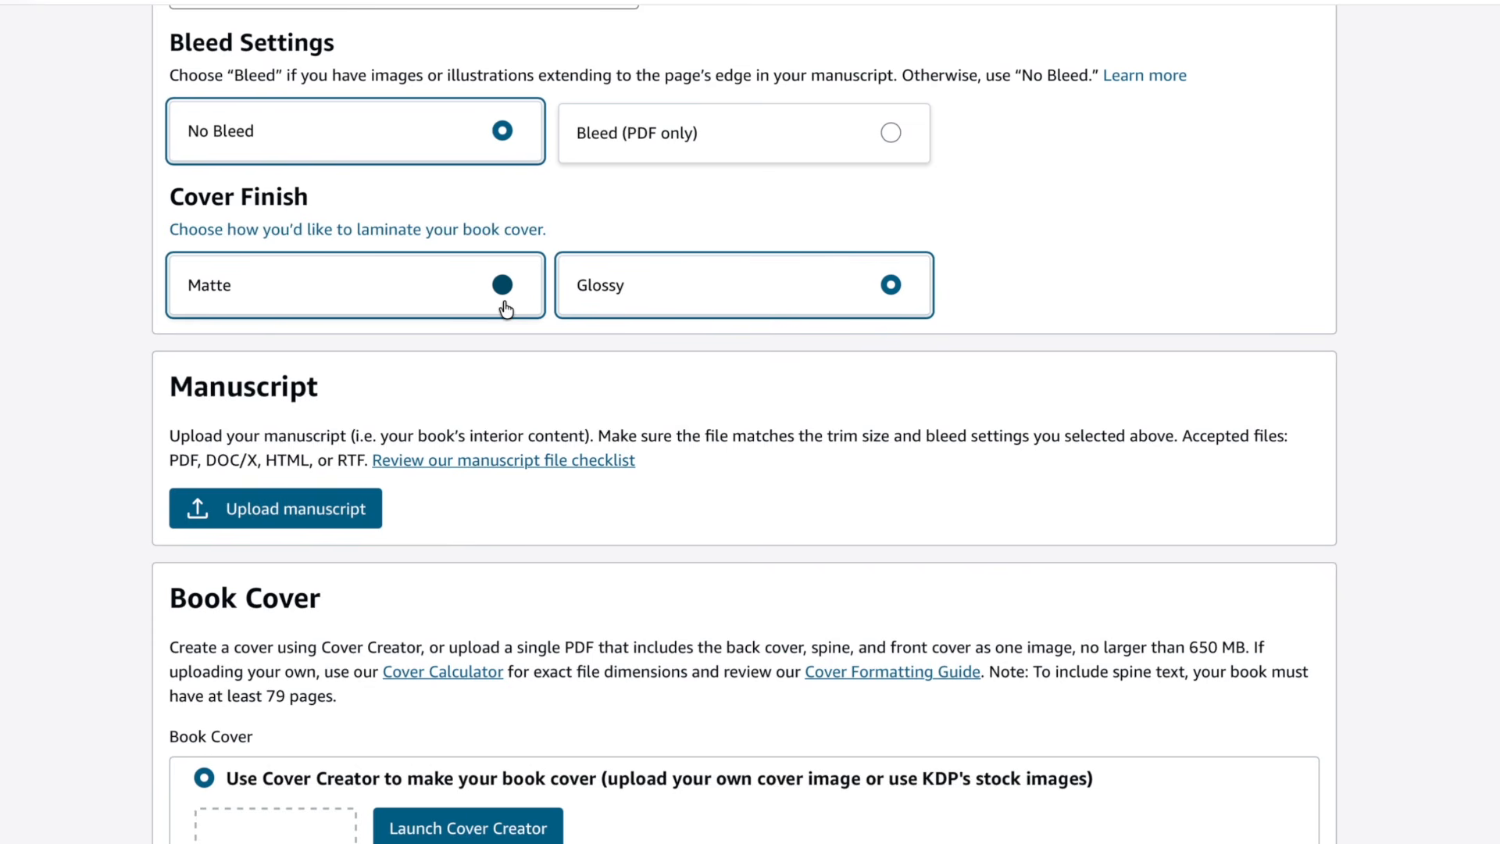
# - Choose to upload your own print-ready PDF cover instead of using Cover Creator
pyautogui.scroll(-2, 735, 298)
pyautogui.scroll(-2, 738, 297)
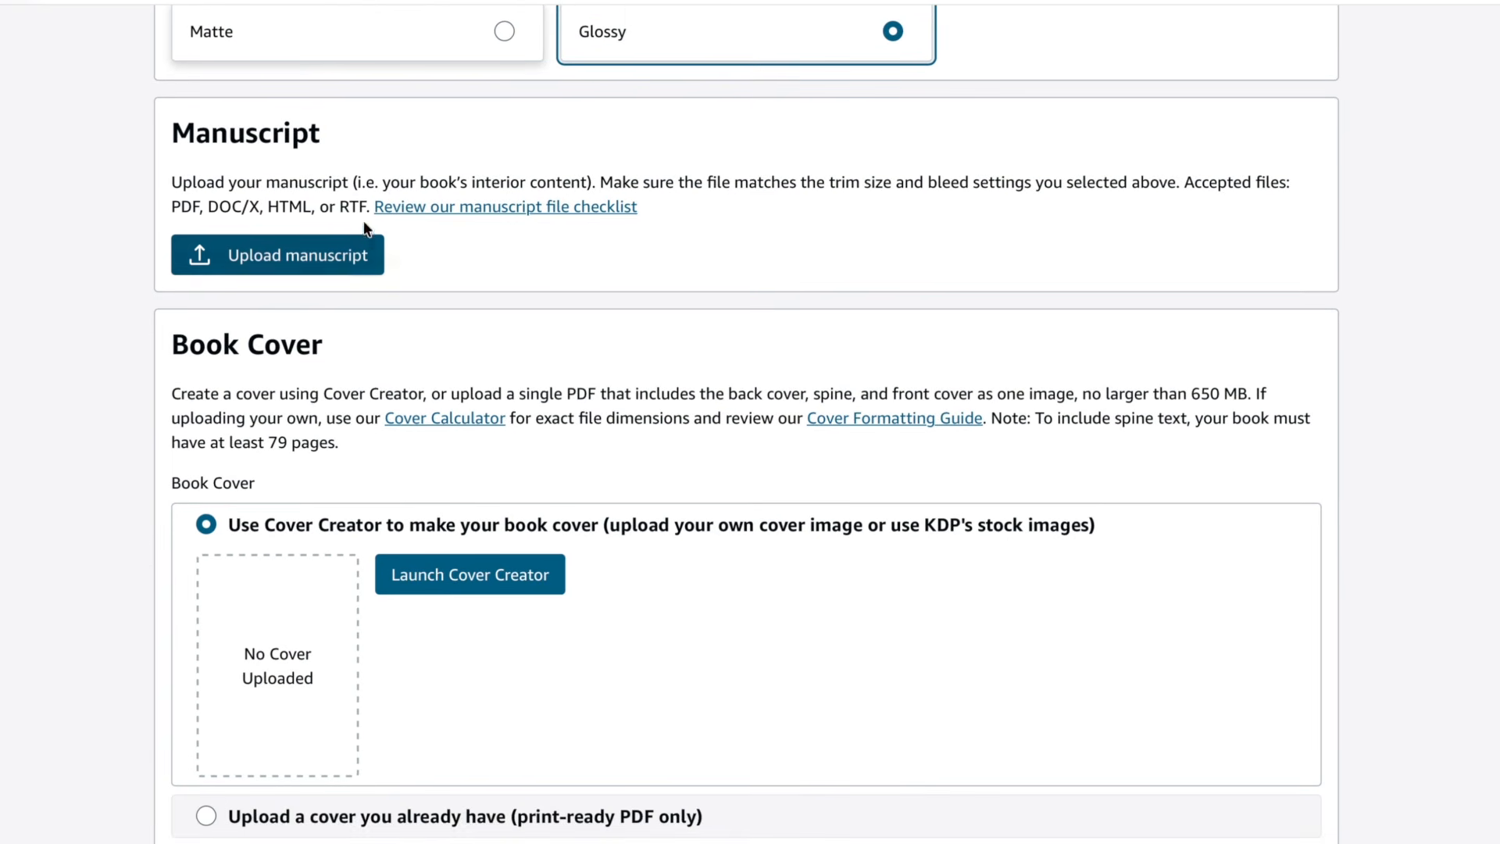
pyautogui.scroll(-1, 348, 254)
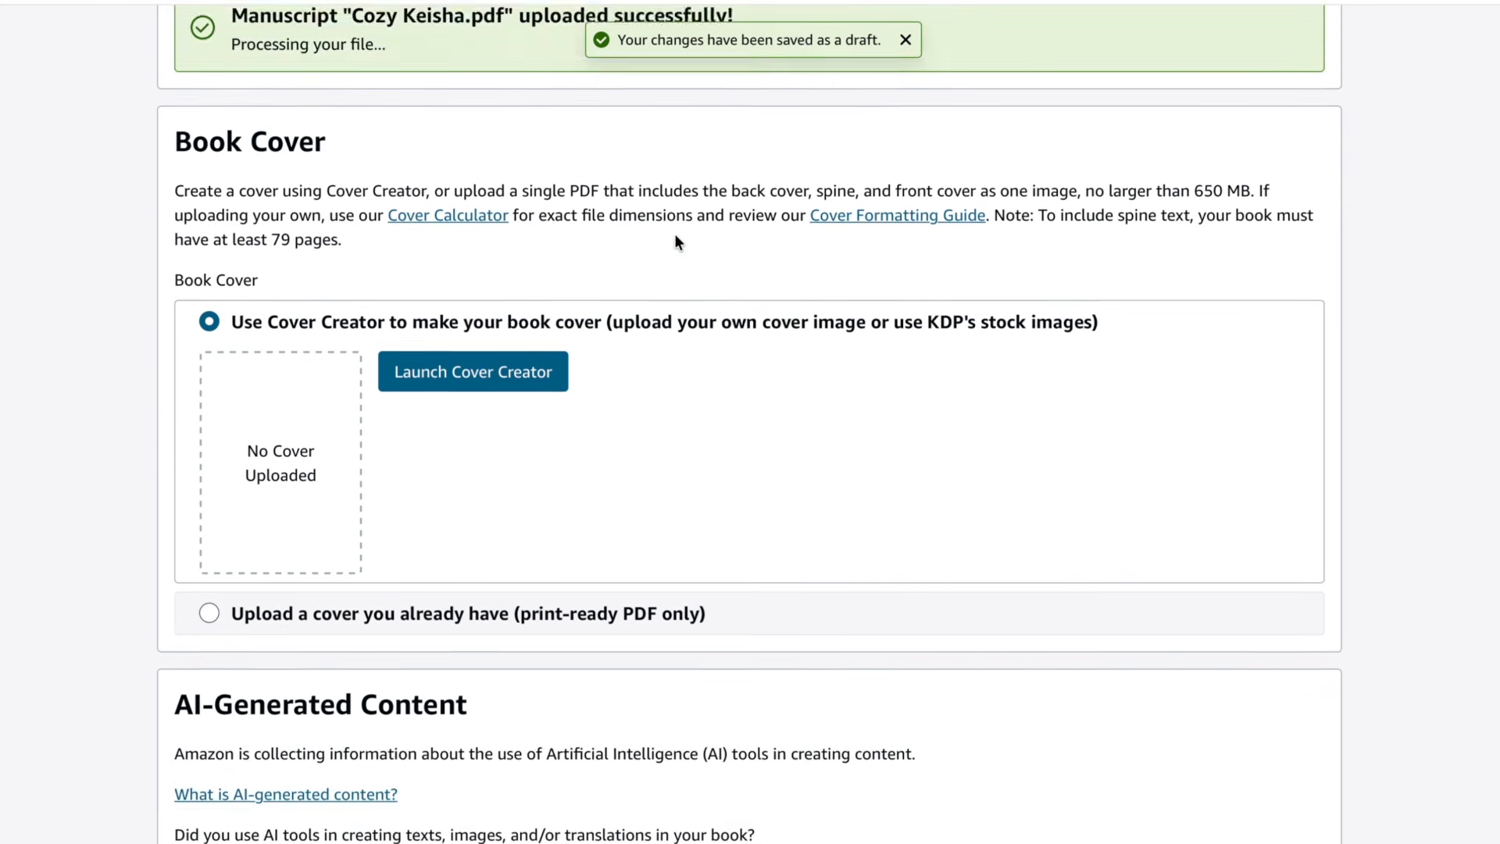
pyautogui.scroll(-1, 674, 233)
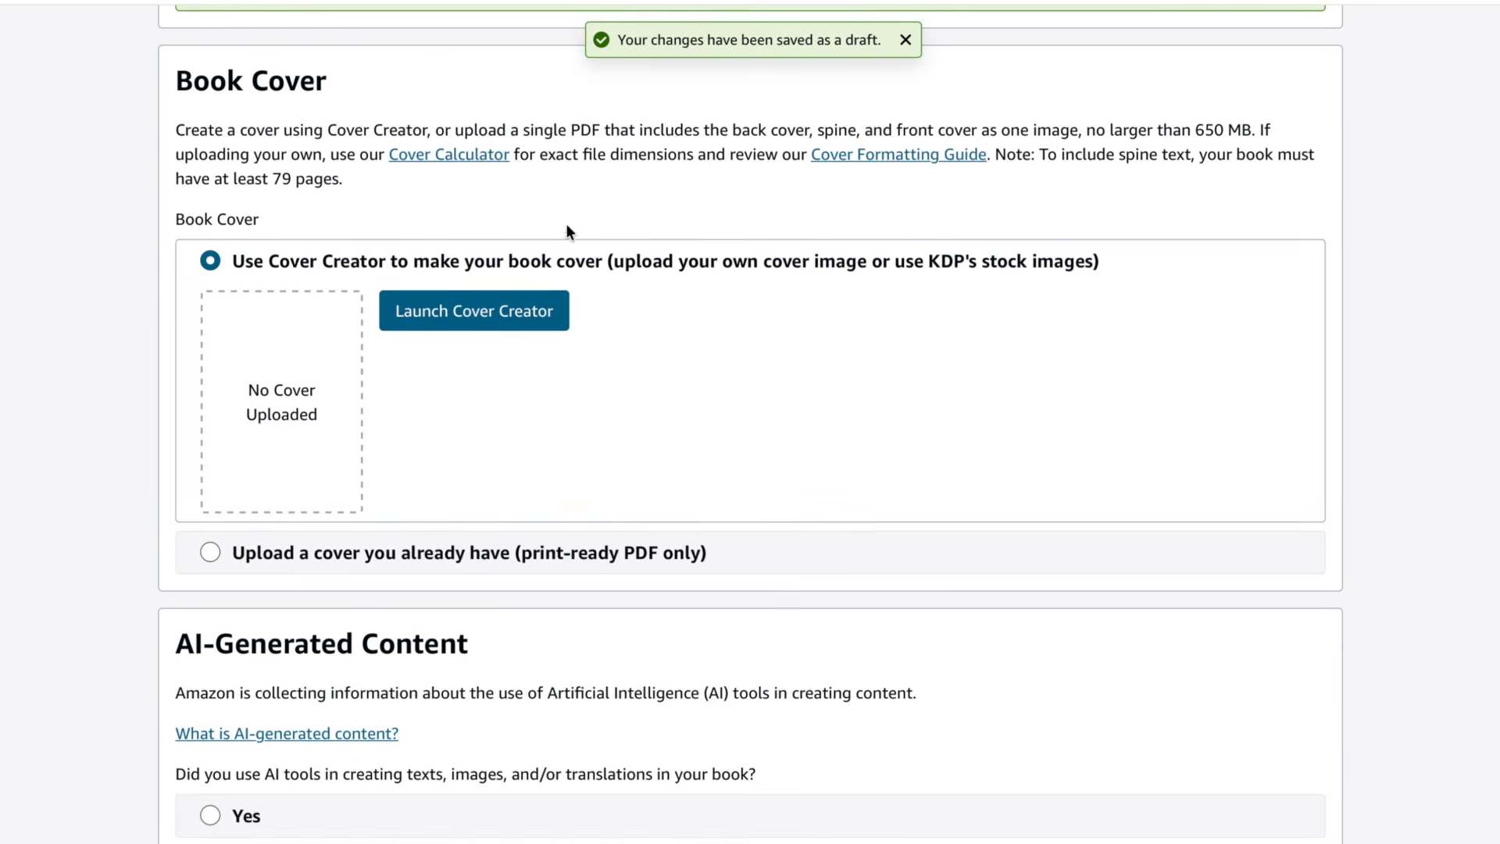
pyautogui.scroll(-1, 245, 431)
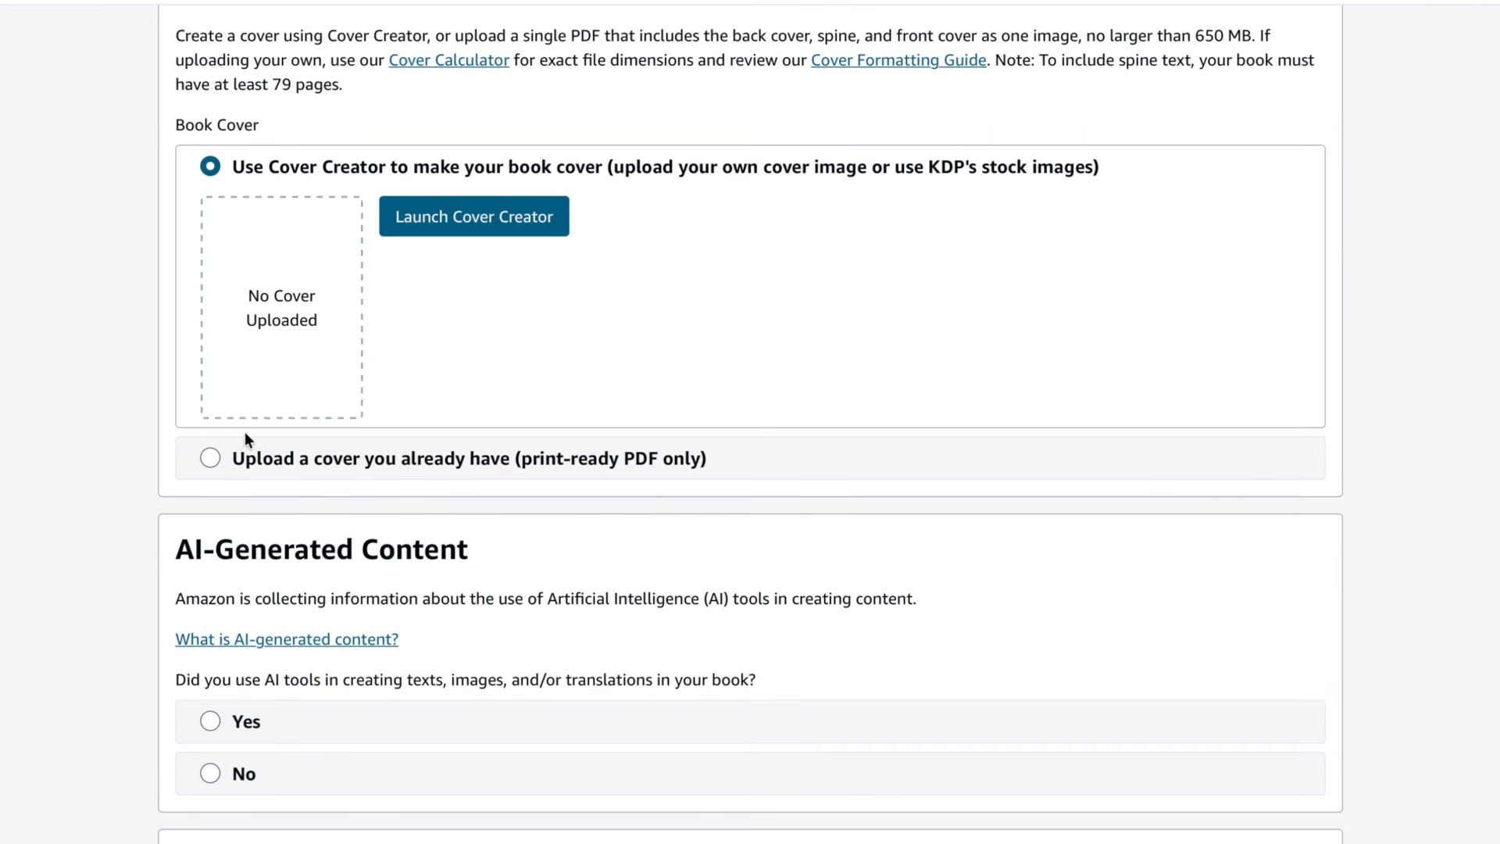
pyautogui.click(208, 459)
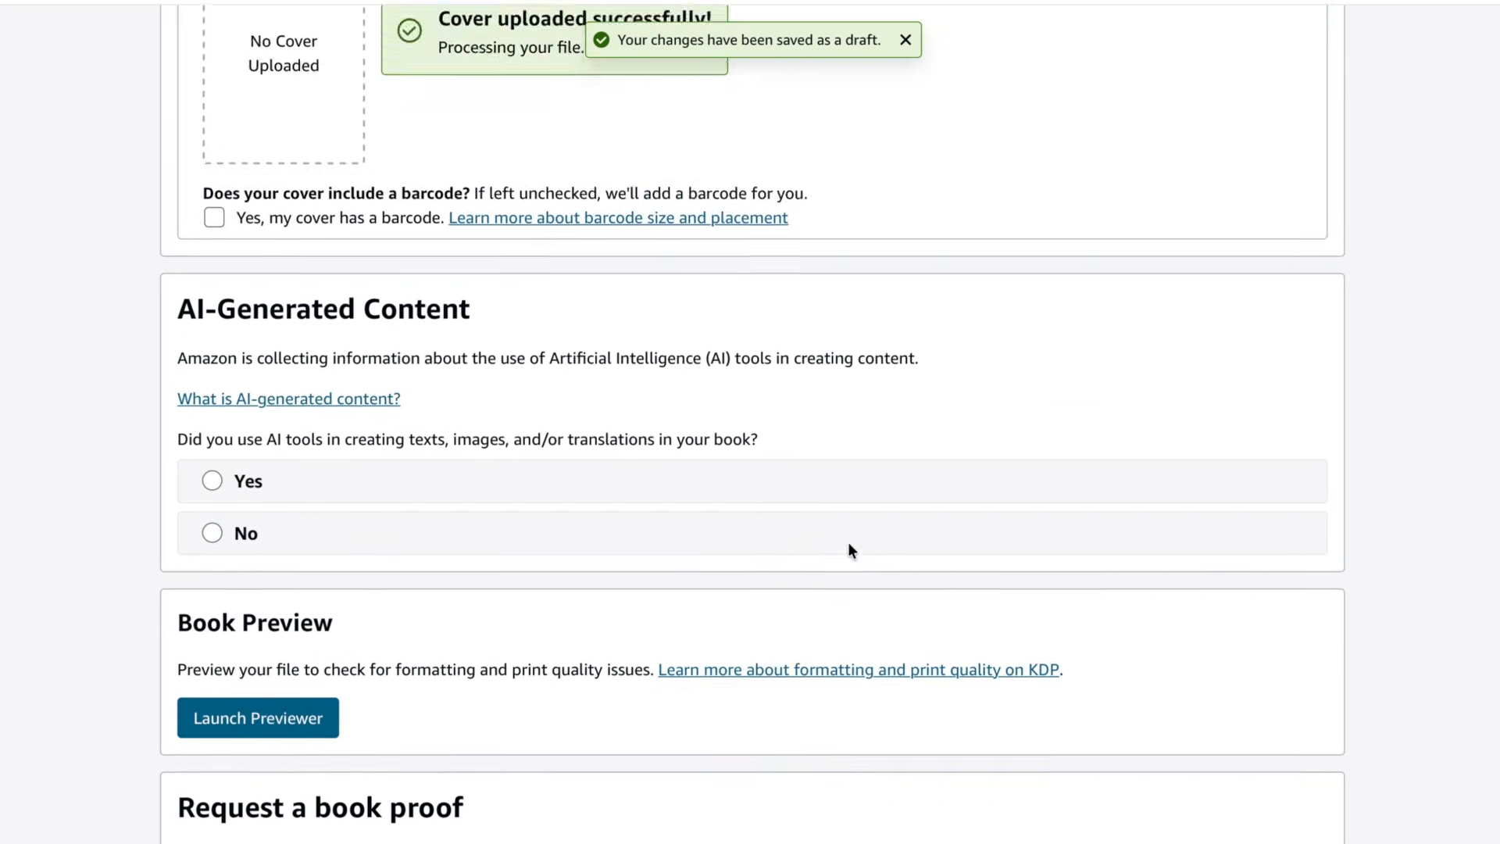
# - Declare AI-generated content as Yes, with many AI-generated images with minimal or no editing
pyautogui.scroll(-3, 847, 542)
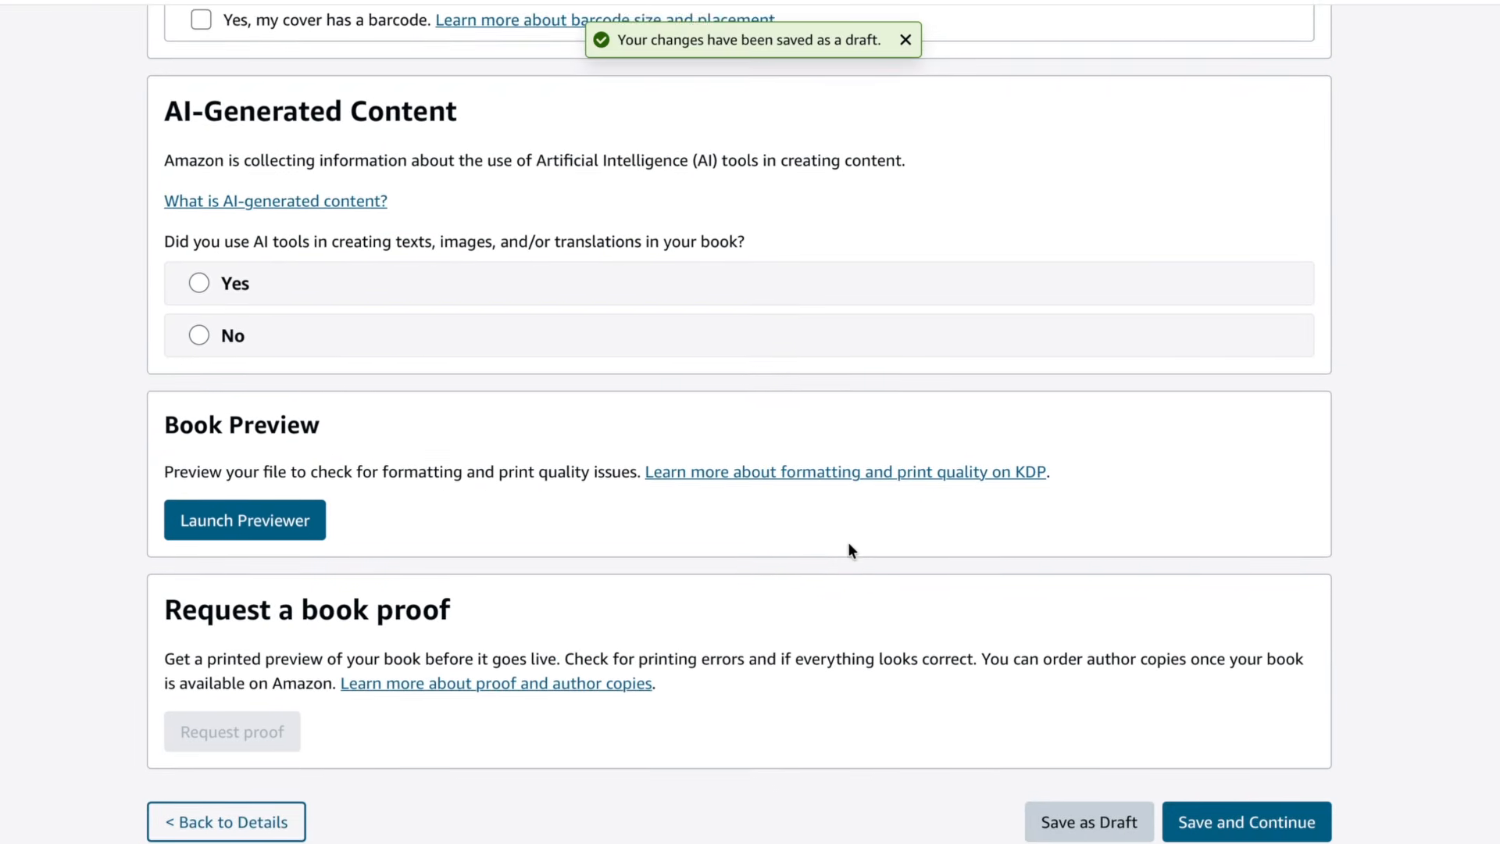
pyautogui.scroll(-1, 848, 547)
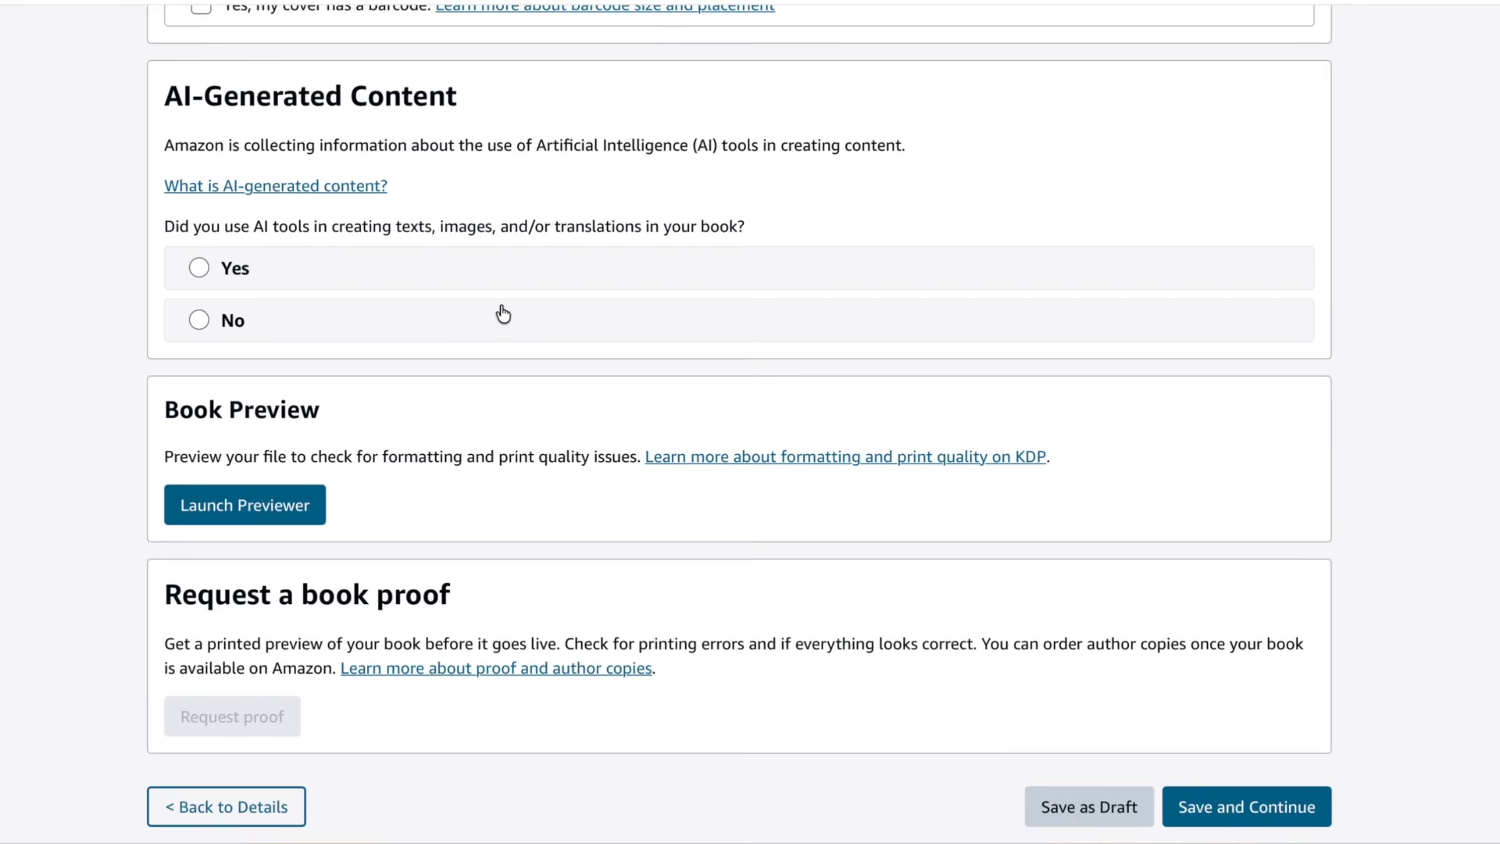
pyautogui.scroll(-1, 503, 314)
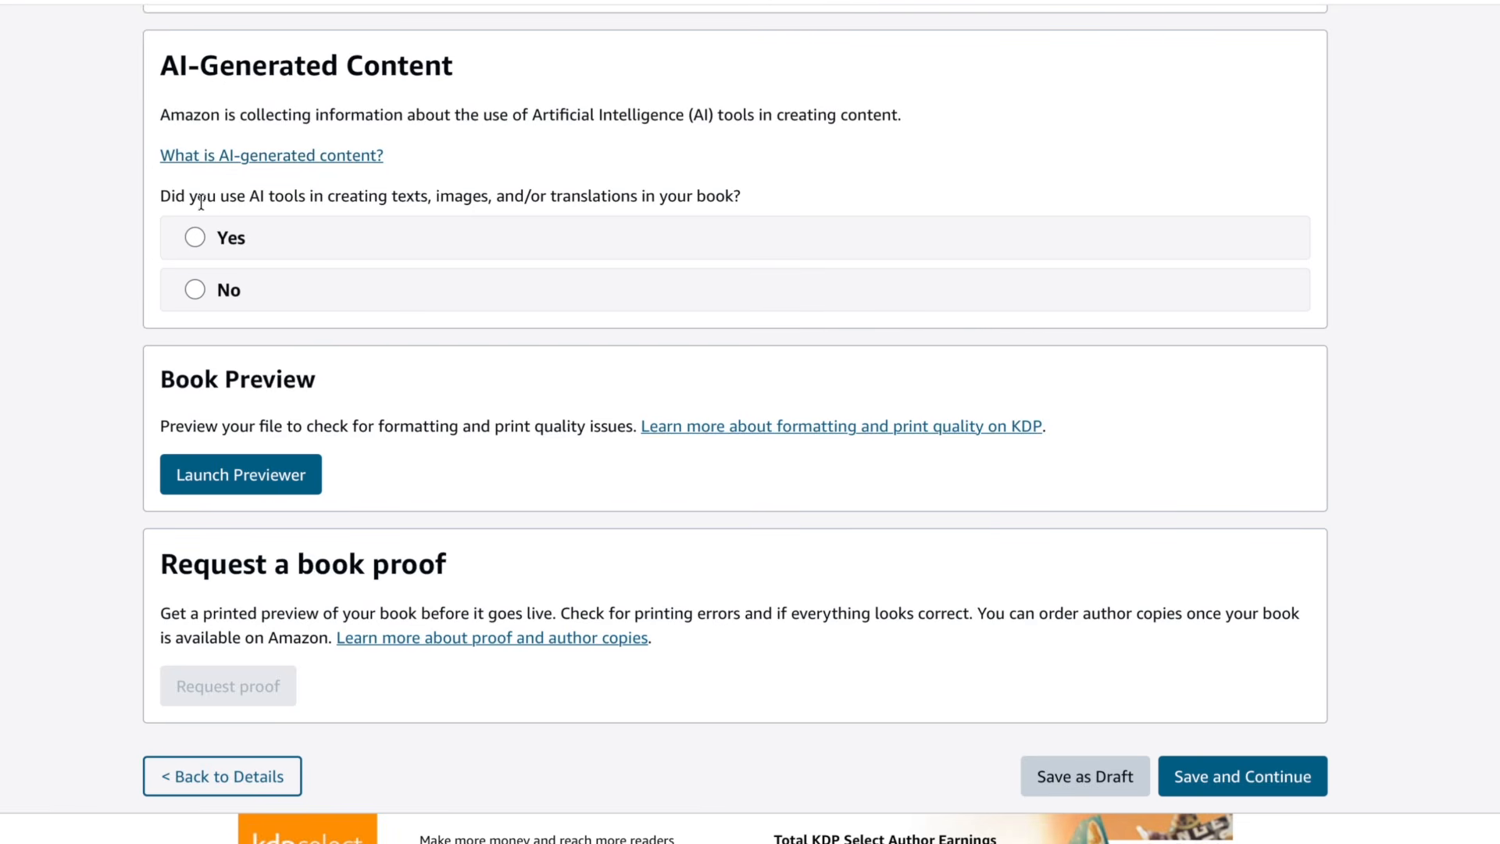
pyautogui.moveTo(369, 197); pyautogui.dragTo(683, 196)
pyautogui.click(195, 238)
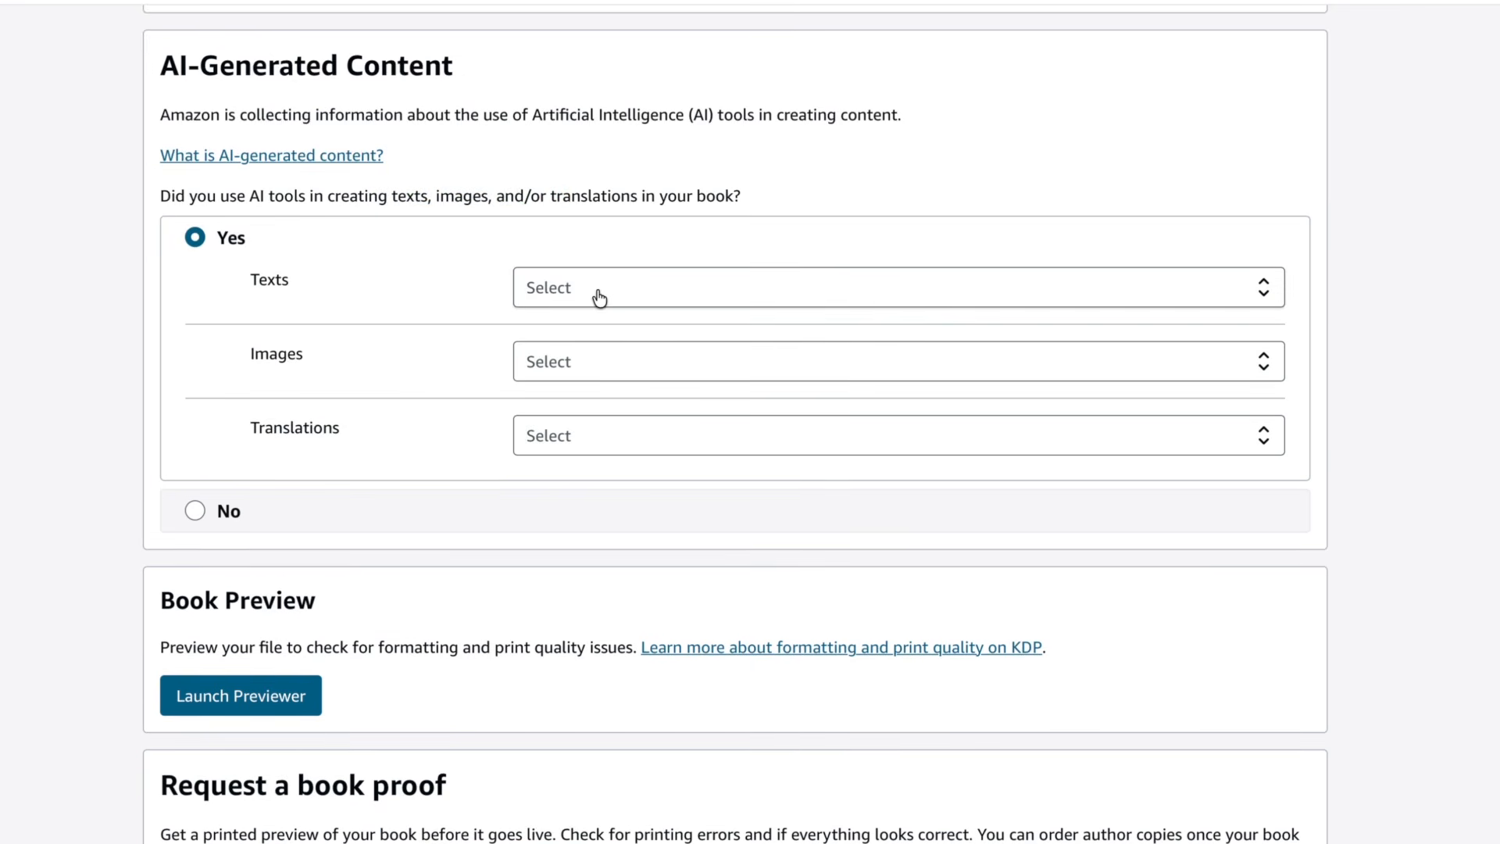
pyautogui.click(570, 366)
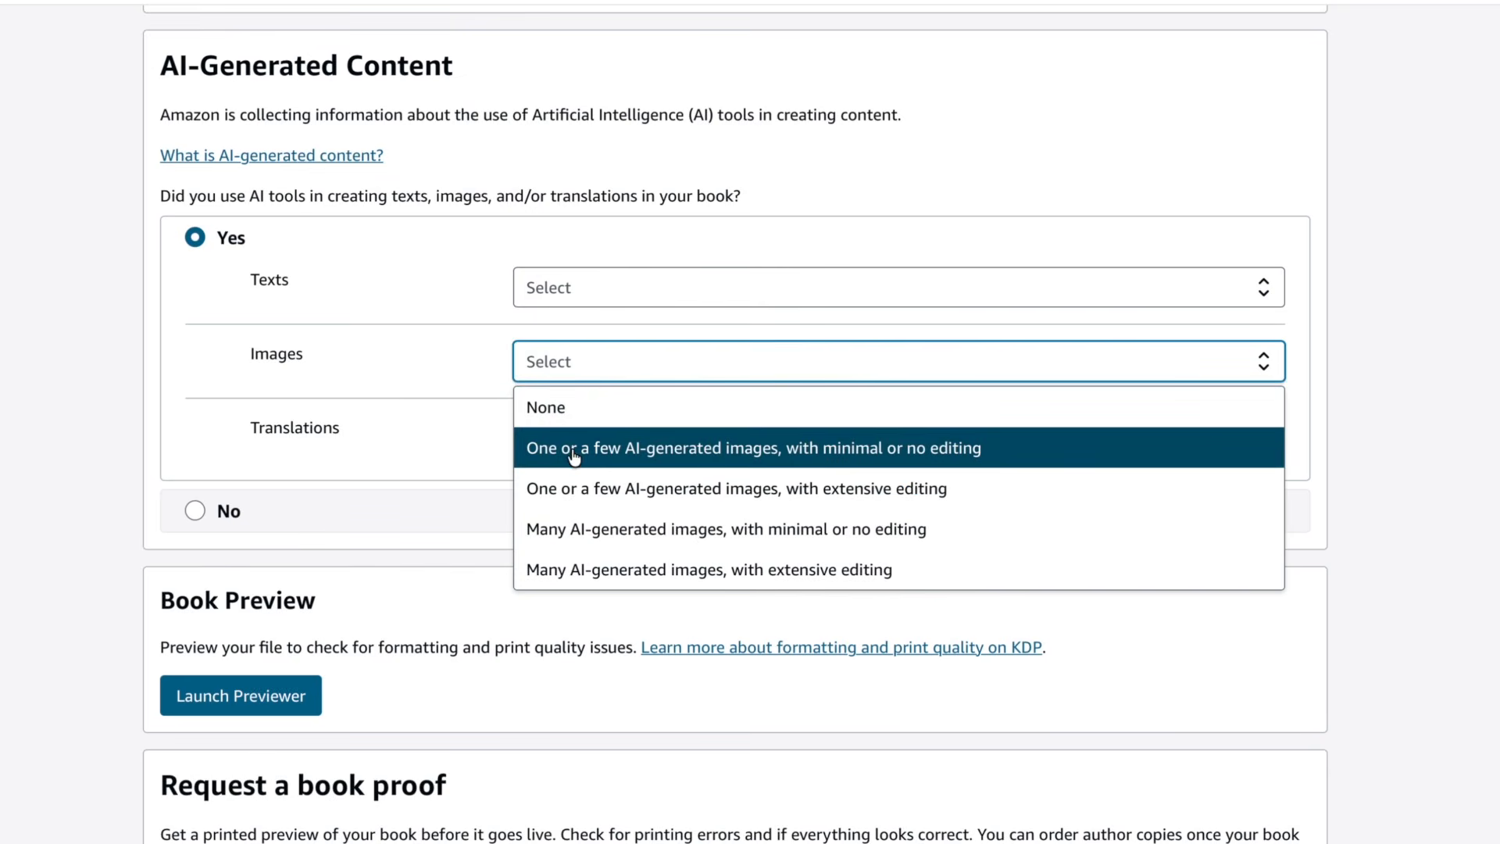
pyautogui.click(576, 569)
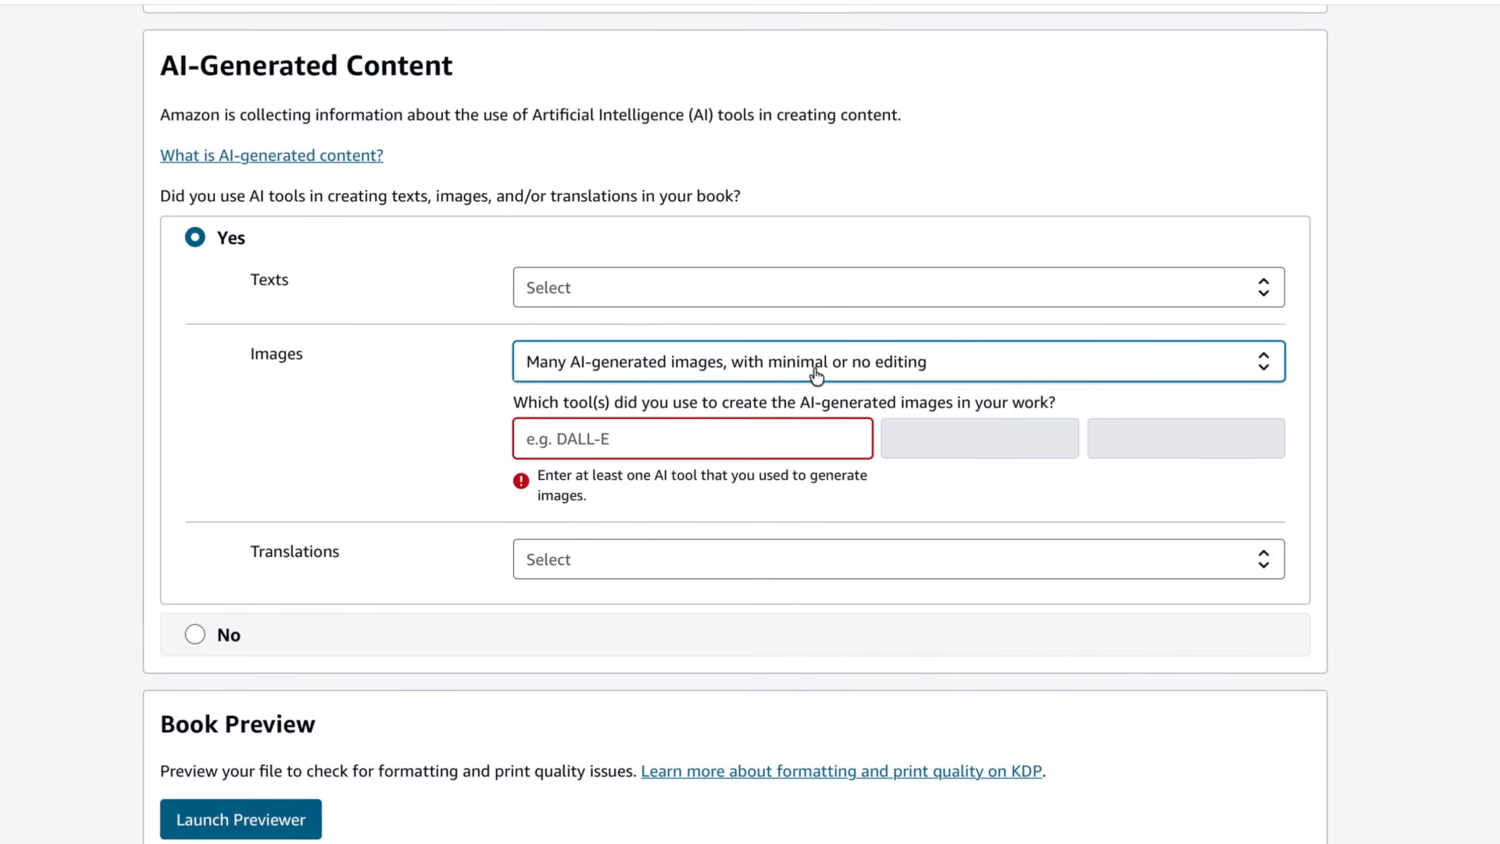
# - Enter ChatGPT as the tool used to create the AI-generated images
pyautogui.click(717, 438)
pyautogui.write('Chat')
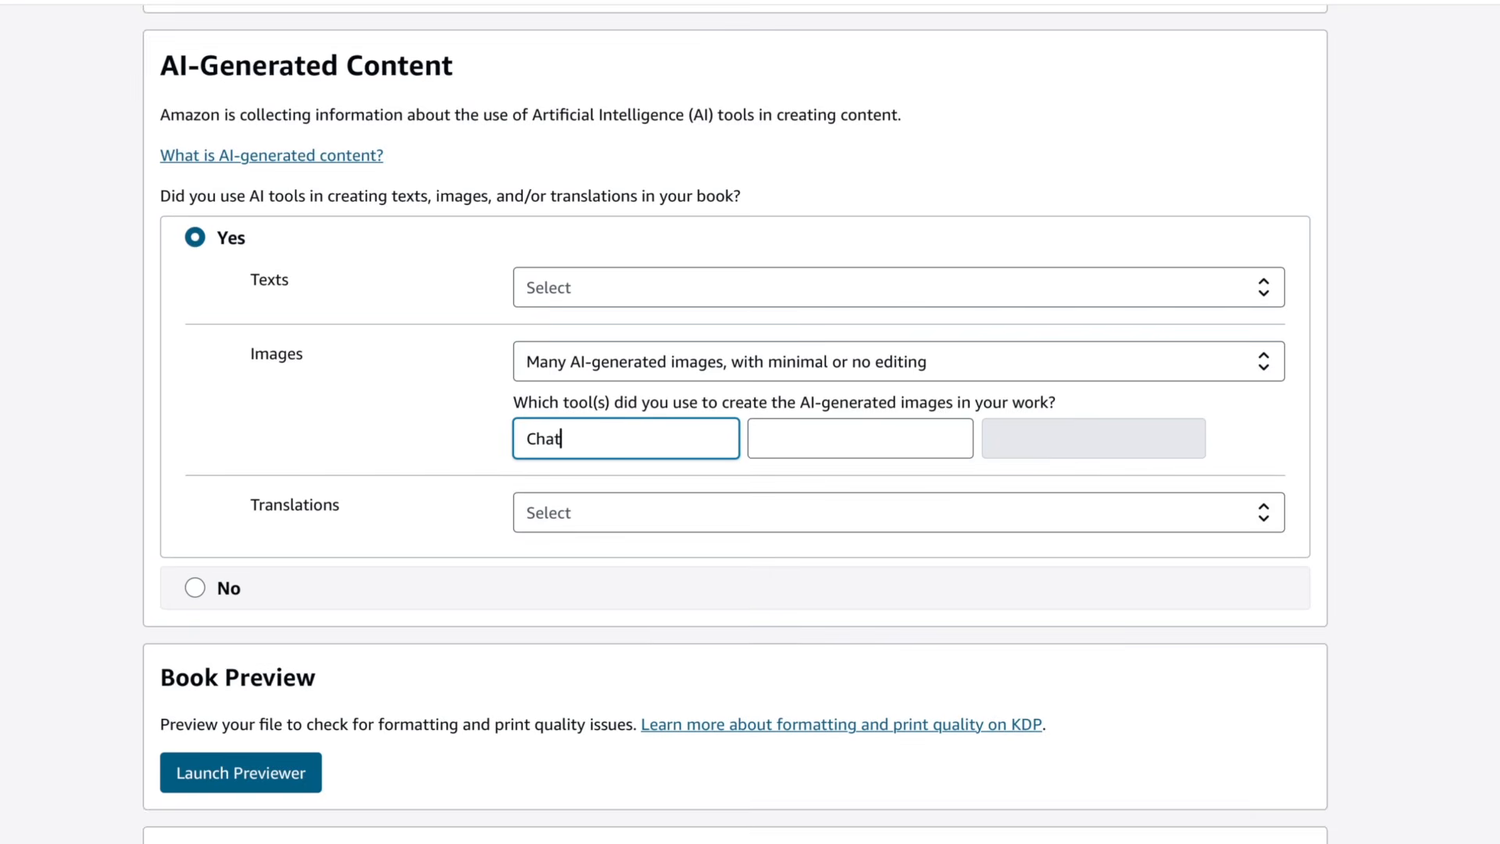
pyautogui.write('GPT')
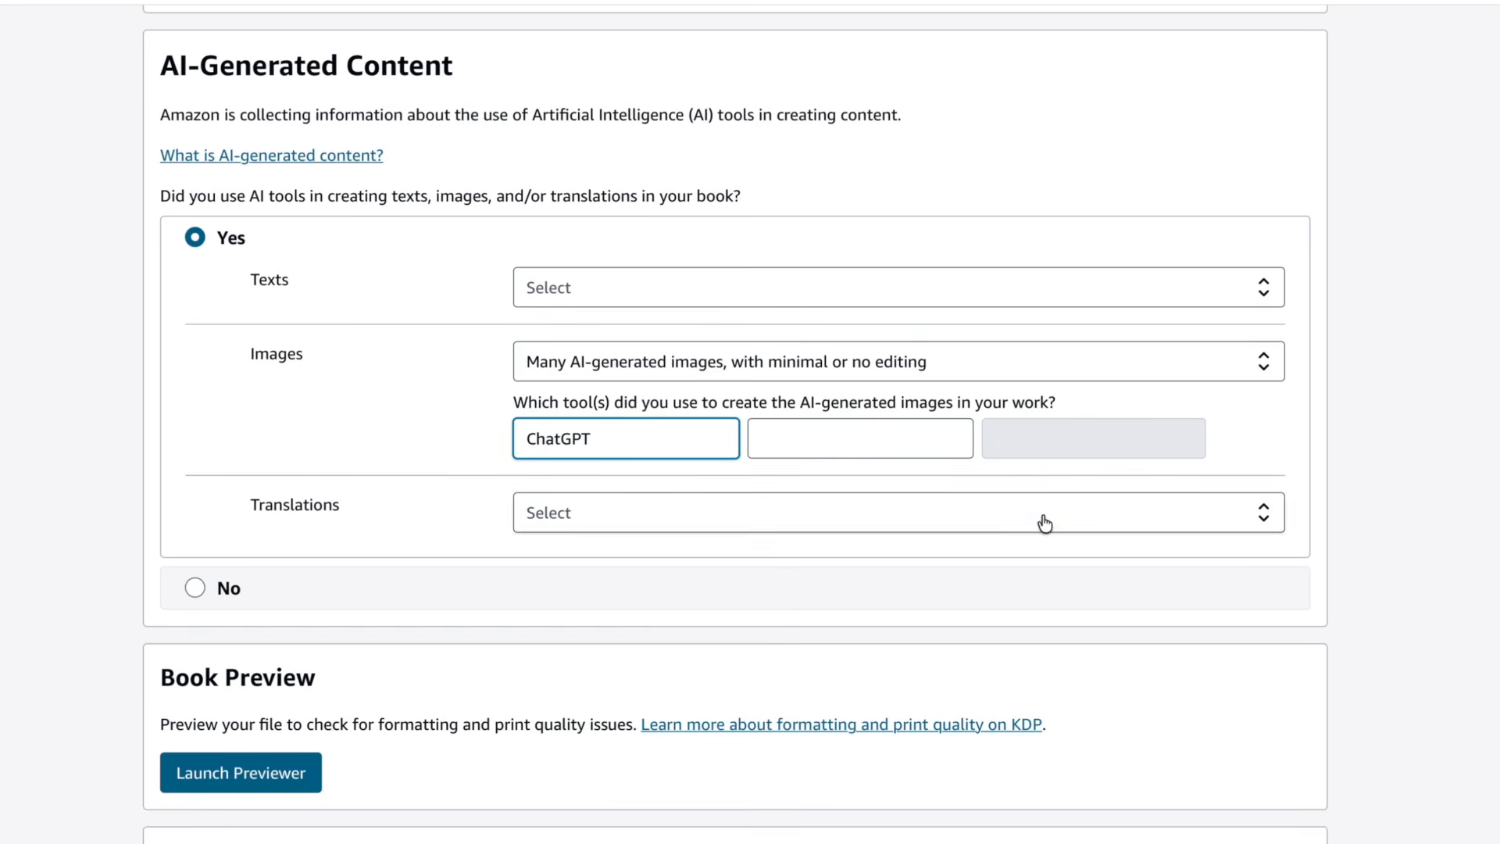
# - Set both the Texts and Translations AI-content options to None
pyautogui.scroll(-2, 1041, 518)
pyautogui.click(966, 246)
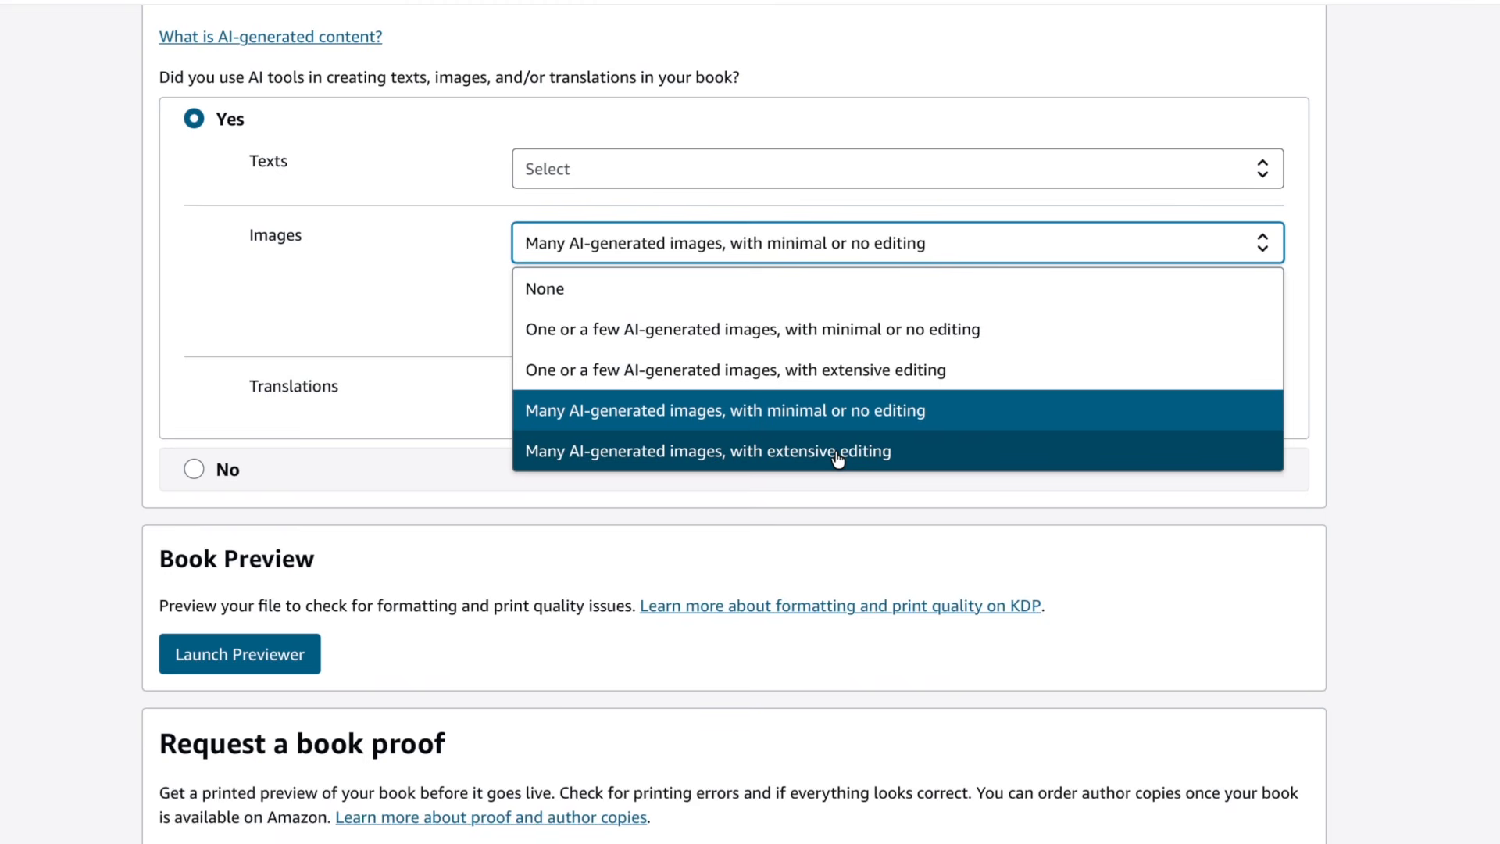
pyautogui.click(1043, 186)
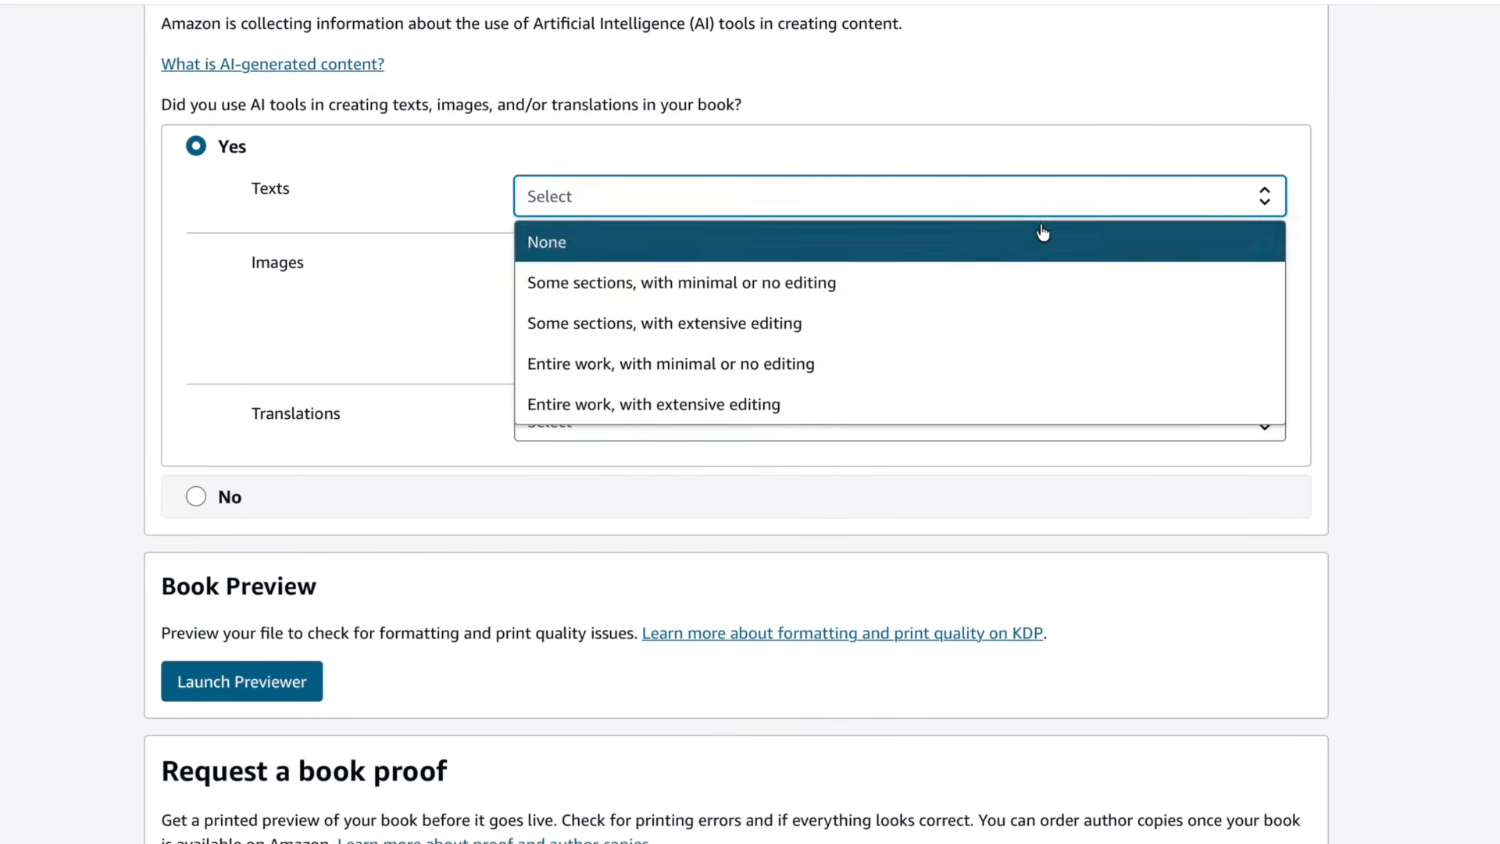
pyautogui.click(1043, 238)
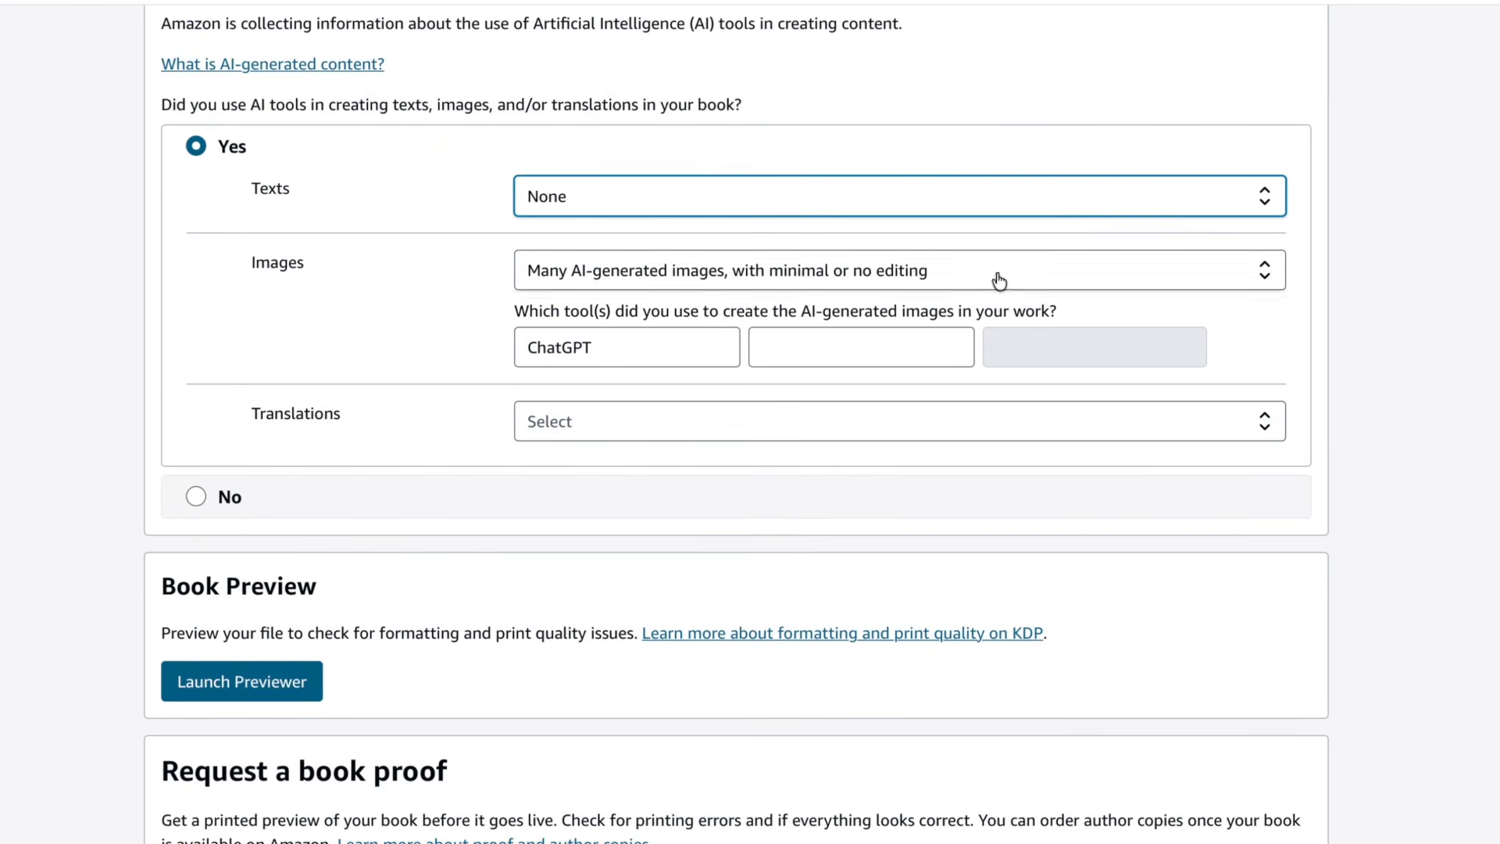
pyautogui.click(896, 431)
pyautogui.click(843, 467)
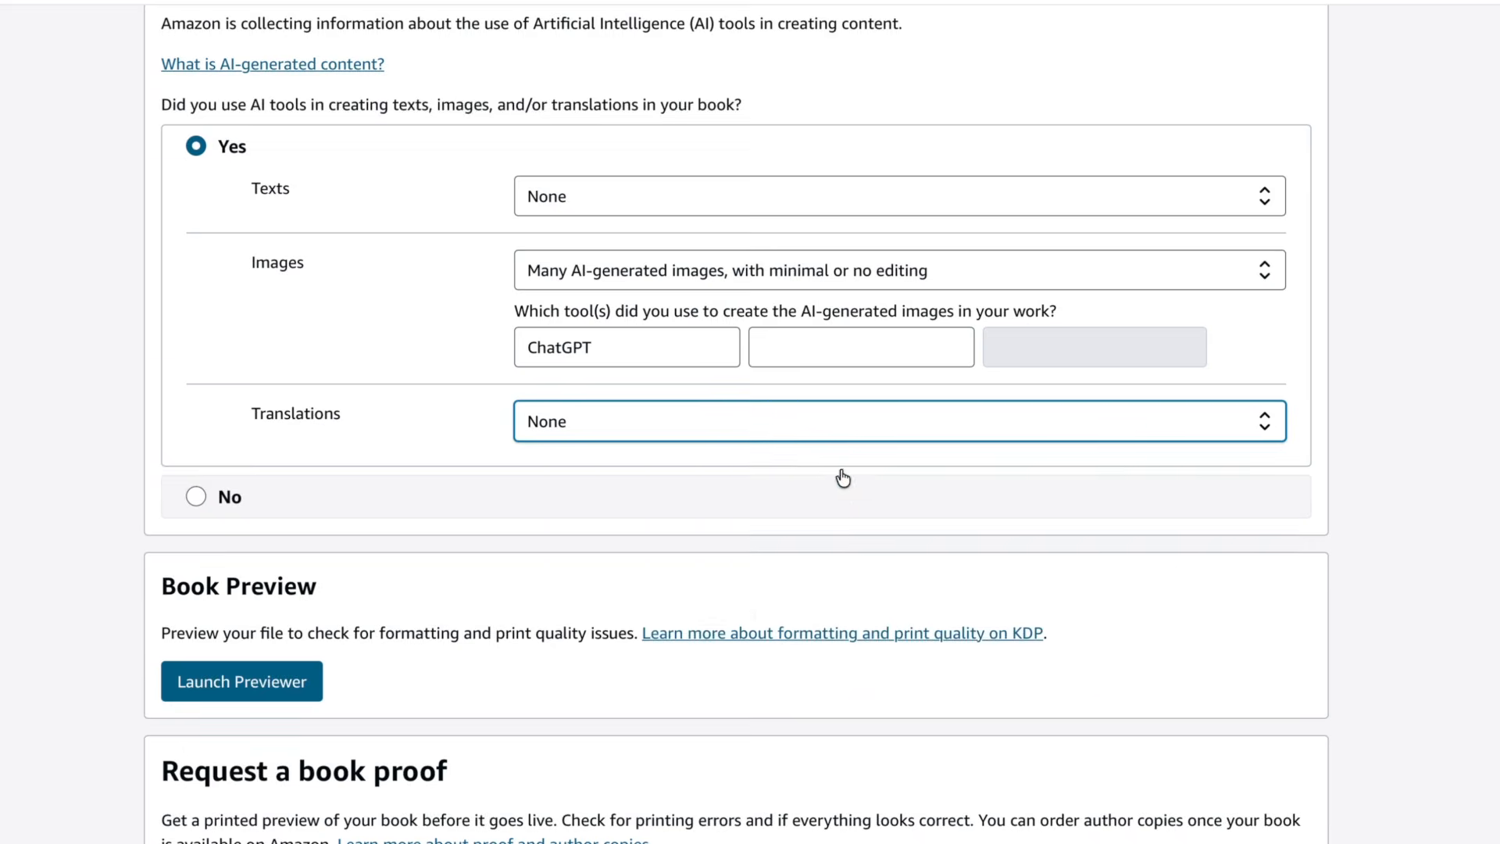
# - Page through the print previewer, approve the interior, and save the content settings to continue
pyautogui.scroll(-4, 844, 473)
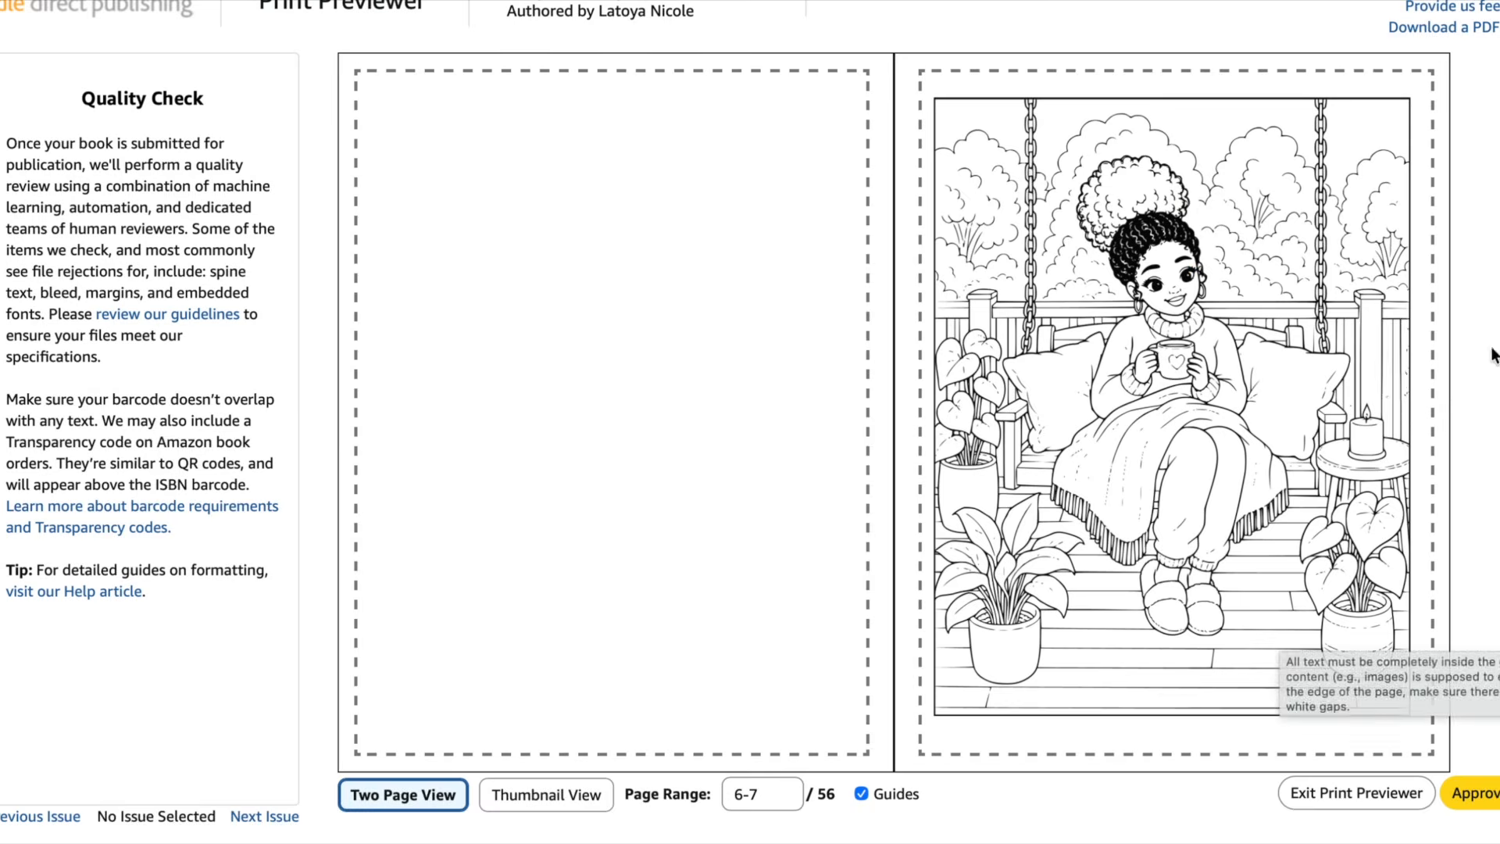
pyautogui.click(1412, 344)
pyautogui.click(1411, 344)
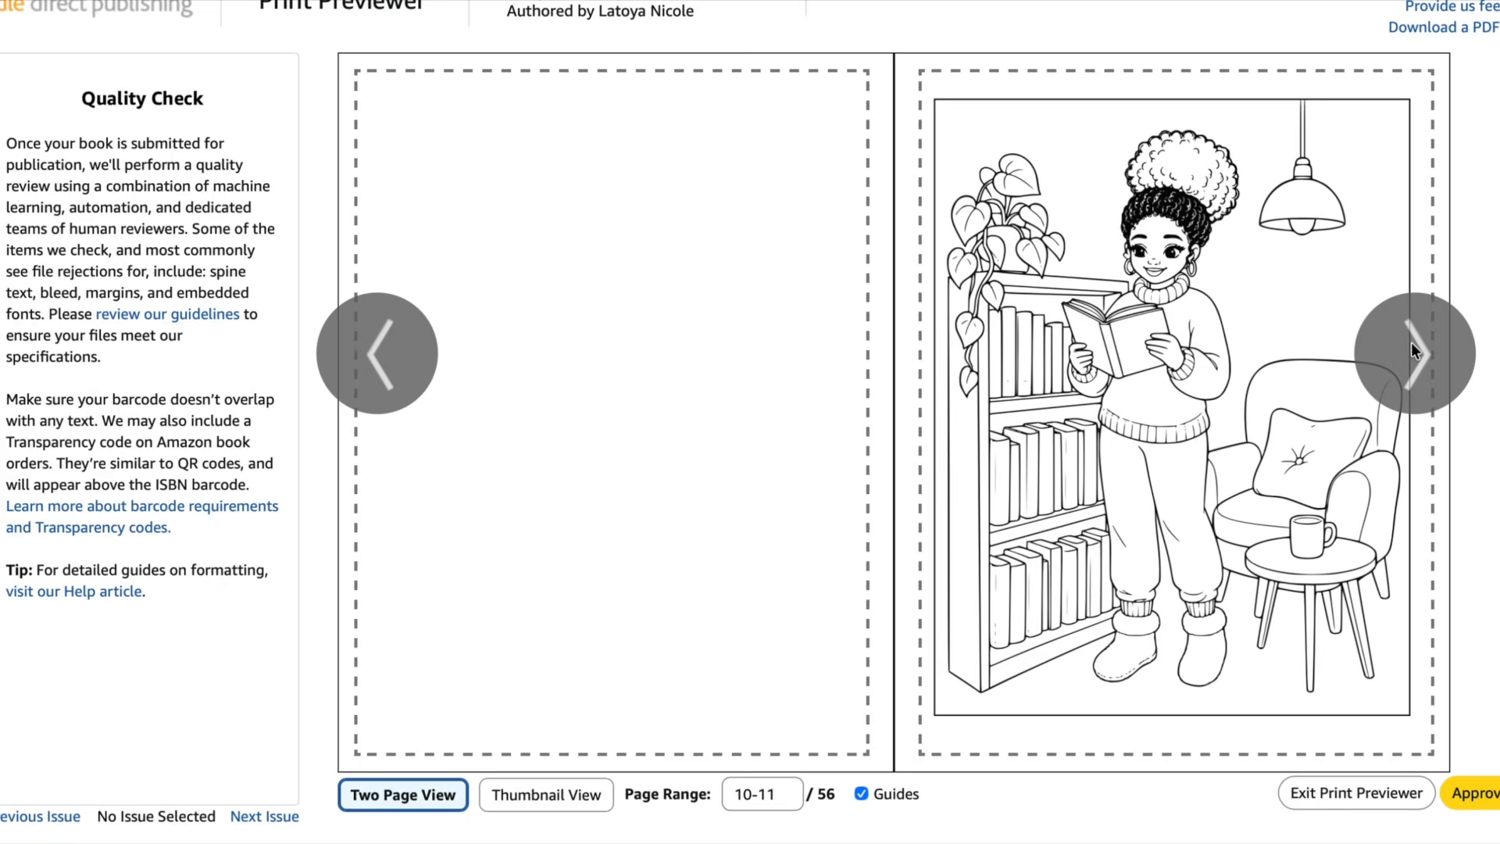
pyautogui.click(1477, 793)
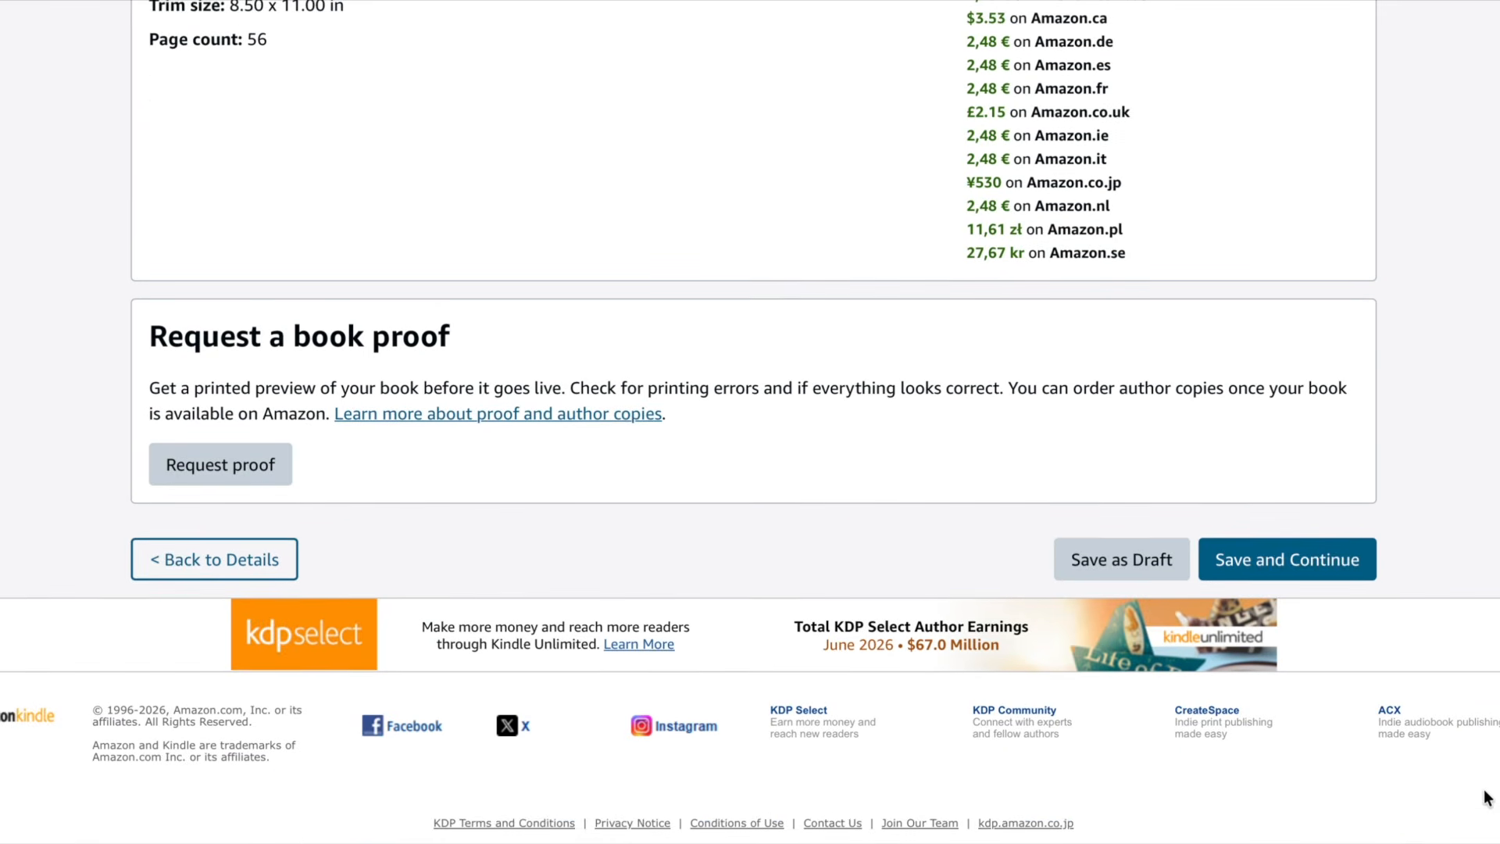
pyautogui.click(1299, 559)
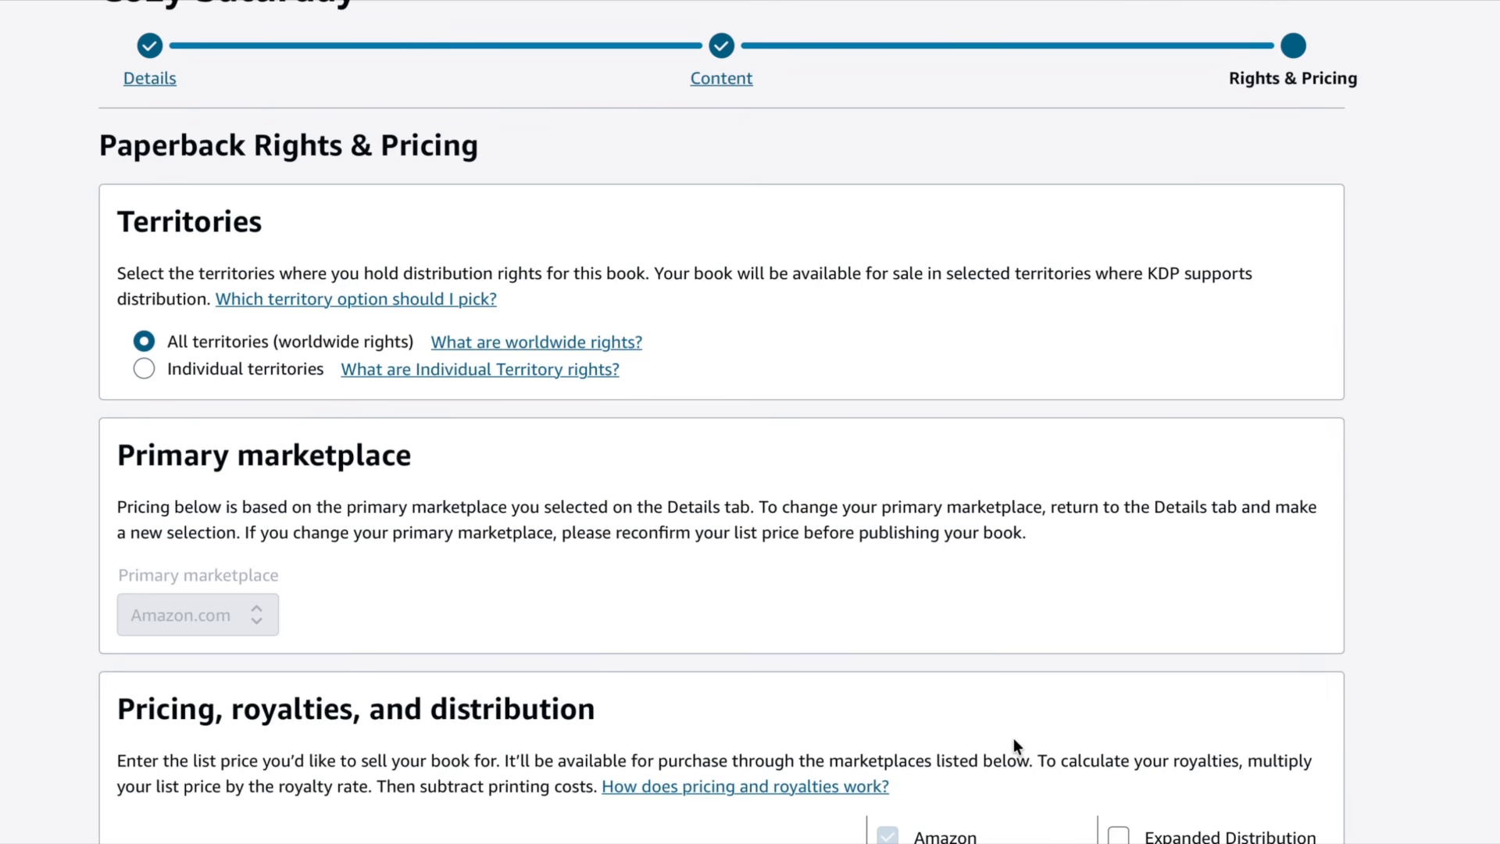
# - Set the Amazon.com list price to 10.99 USD and review the printing cost and royalty
pyautogui.scroll(-1, 1014, 739)
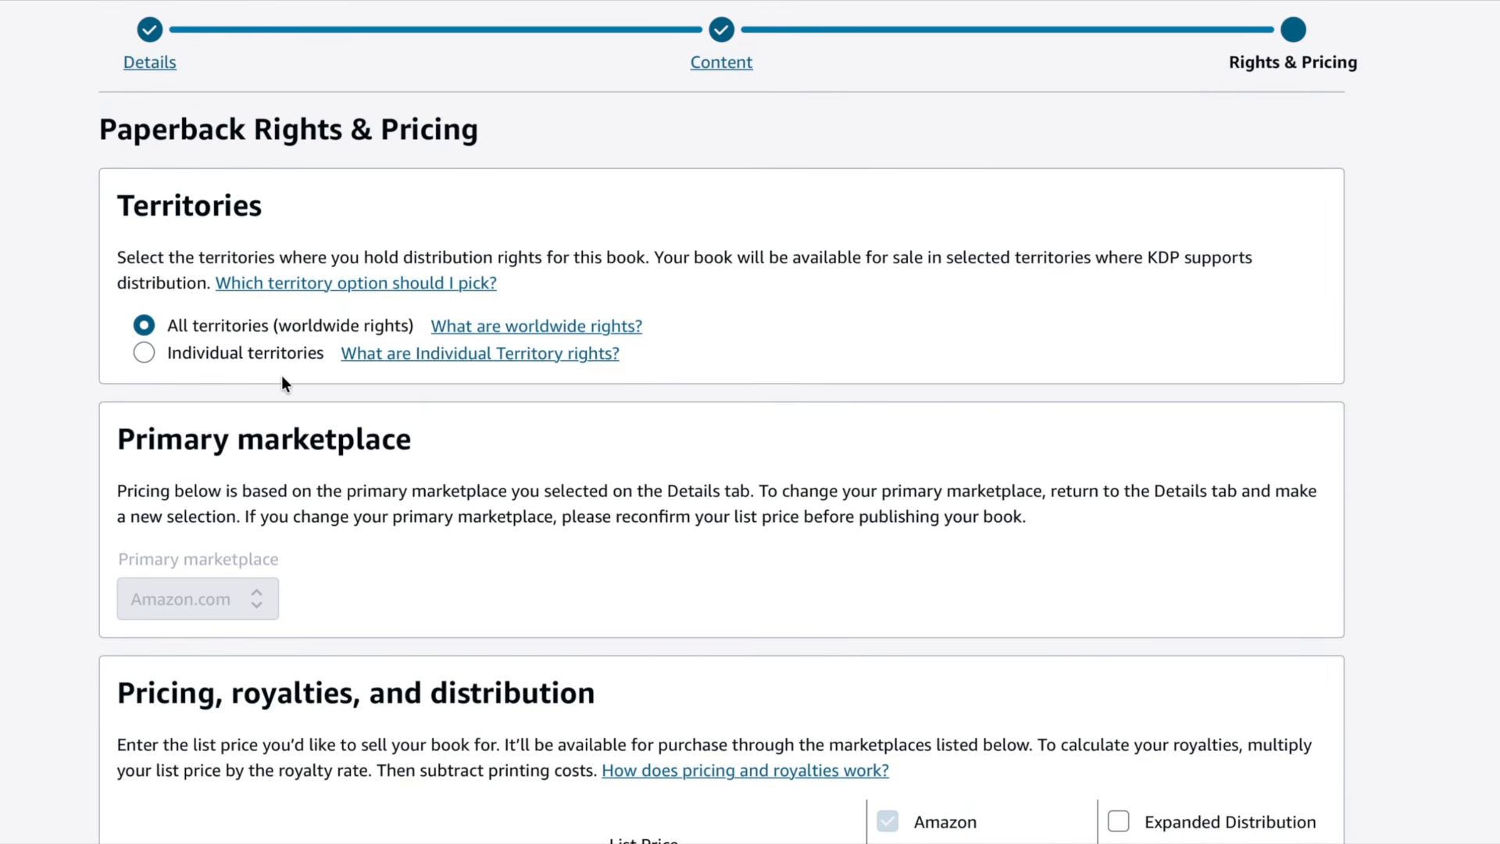
pyautogui.scroll(-1, 244, 382)
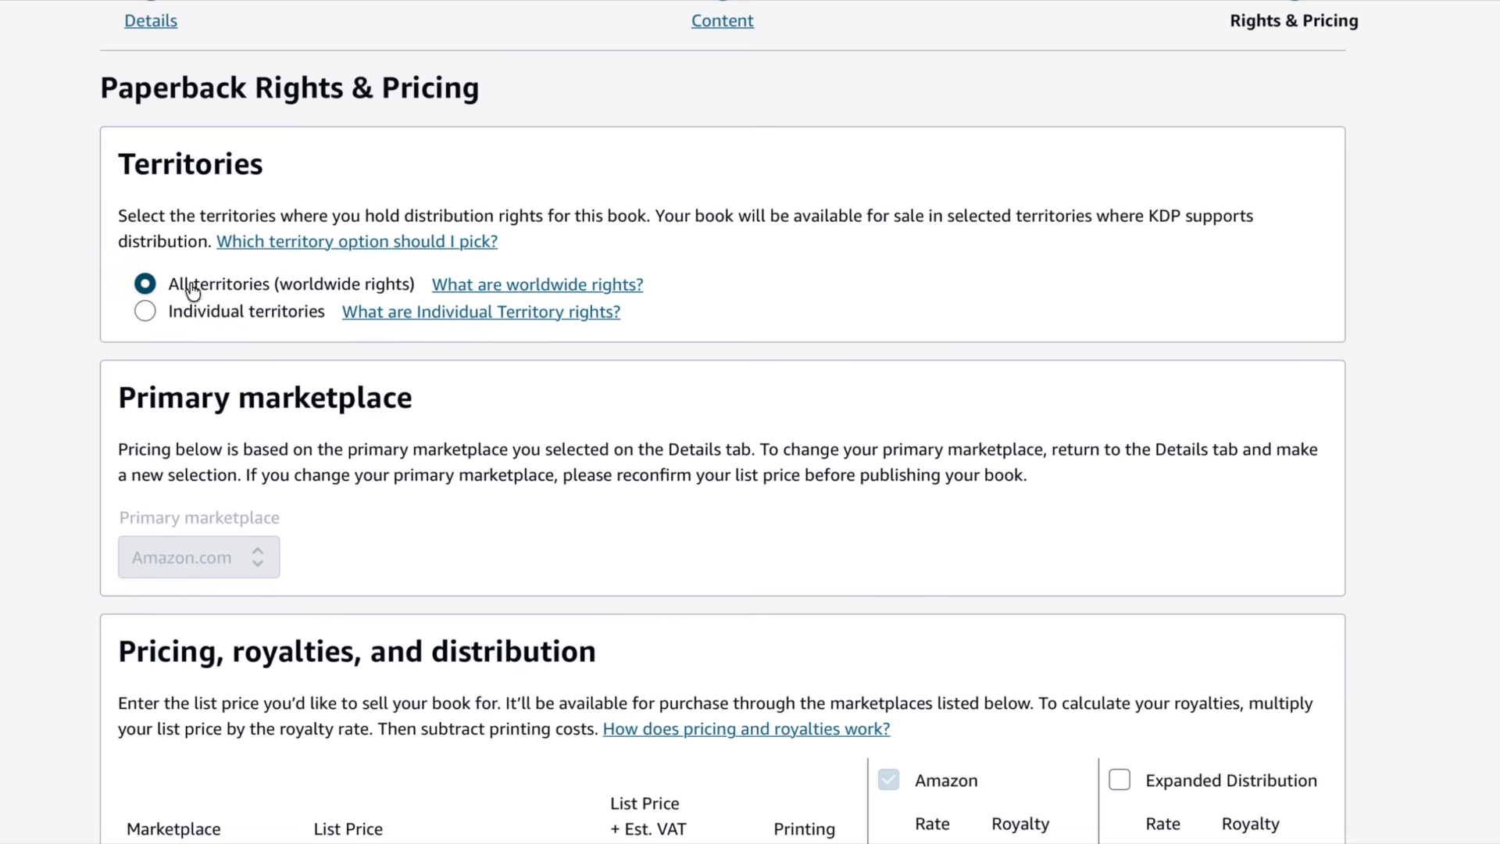
pyautogui.scroll(-3, 669, 278)
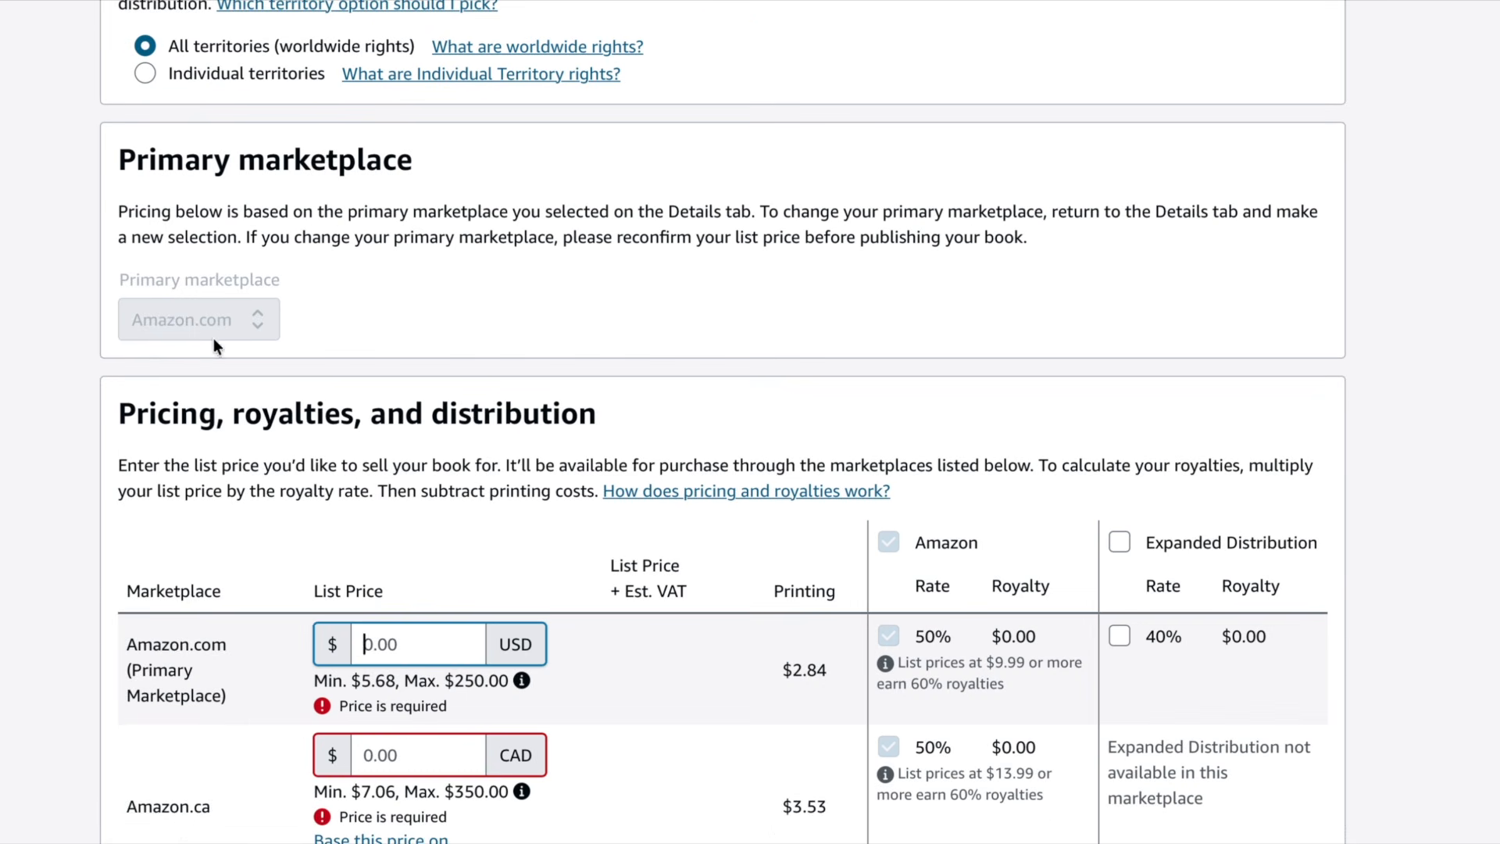
pyautogui.scroll(-3, 193, 321)
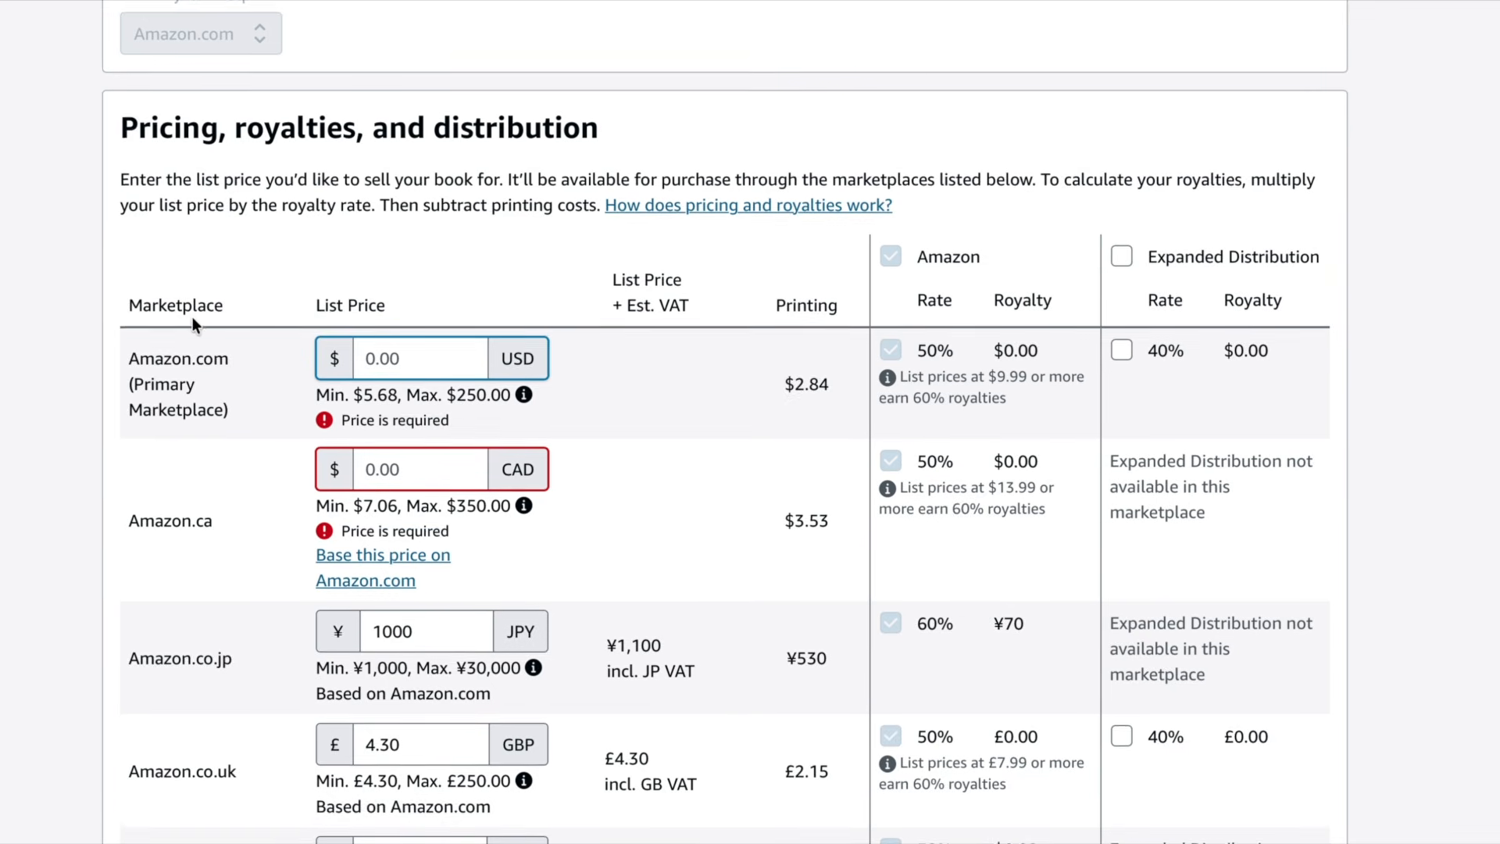
pyautogui.scroll(-1, 193, 321)
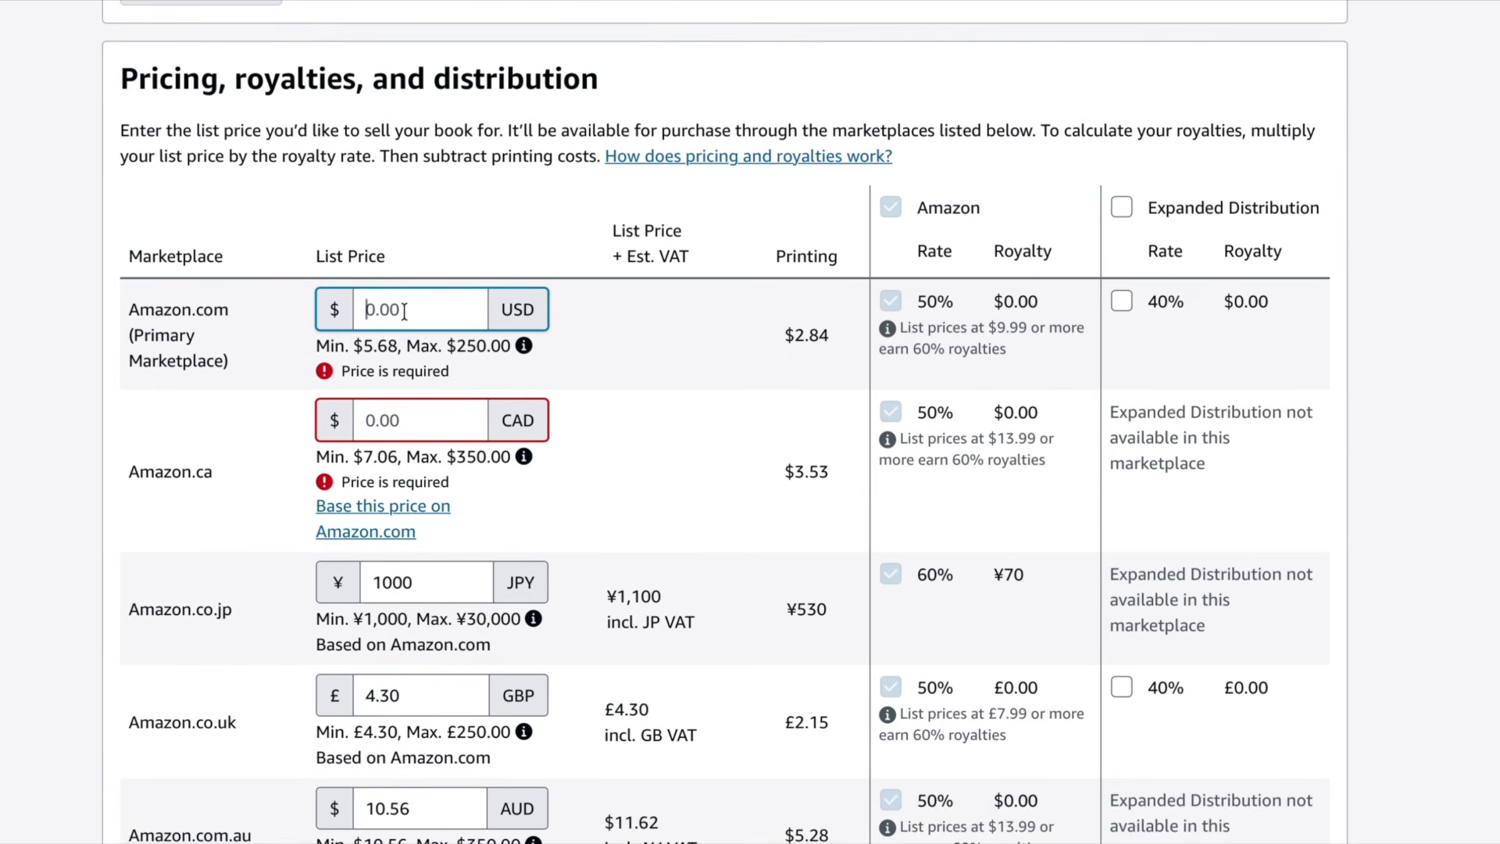
pyautogui.scroll(-1, 405, 311)
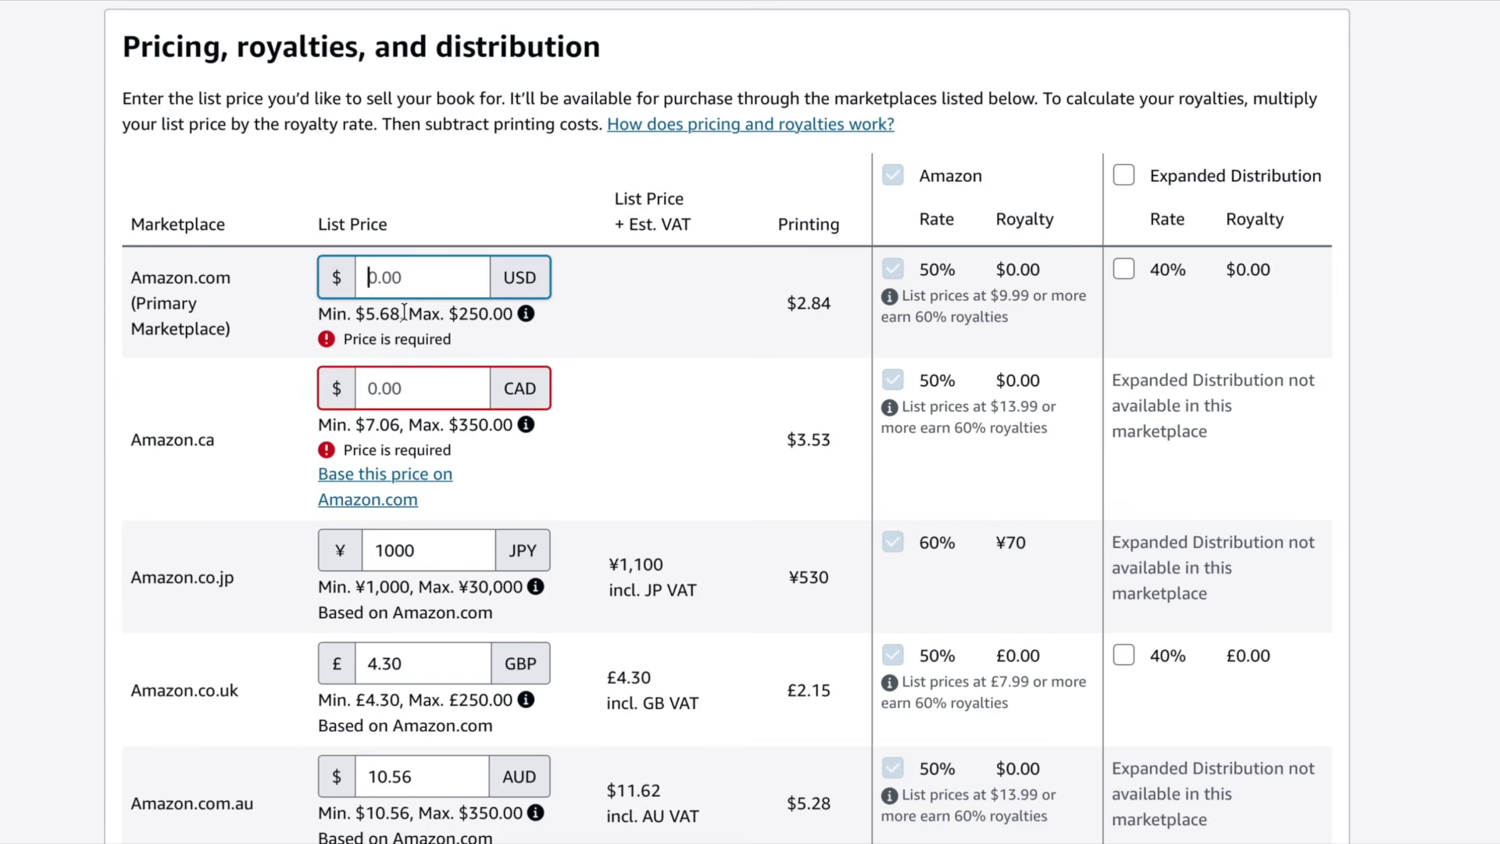
pyautogui.write('10.')
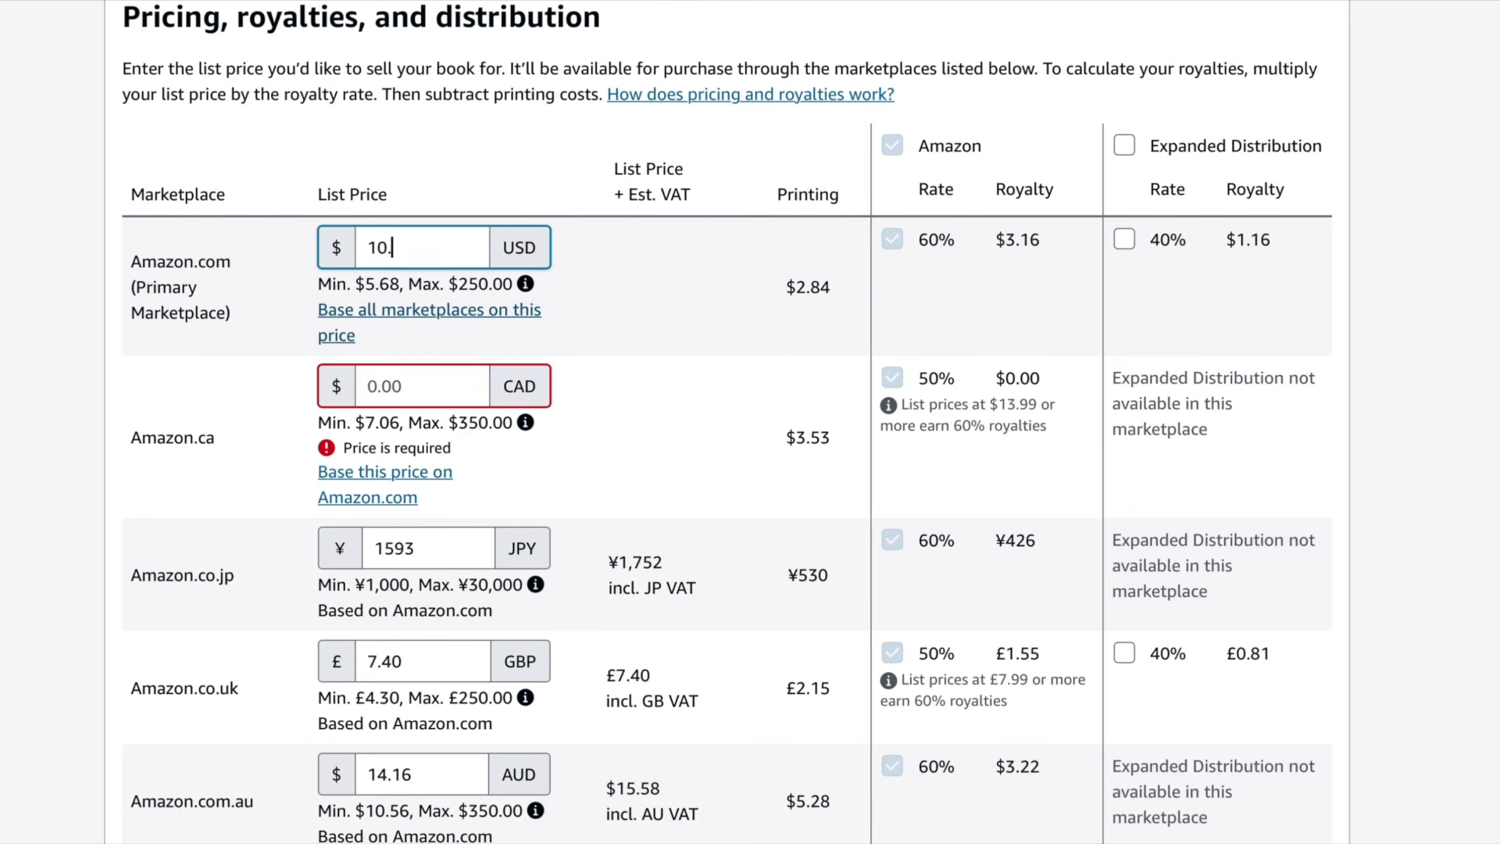
pyautogui.write('99')
pyautogui.press('Tab')
pyautogui.click(378, 386)
pyautogui.scroll(5, 791, 607)
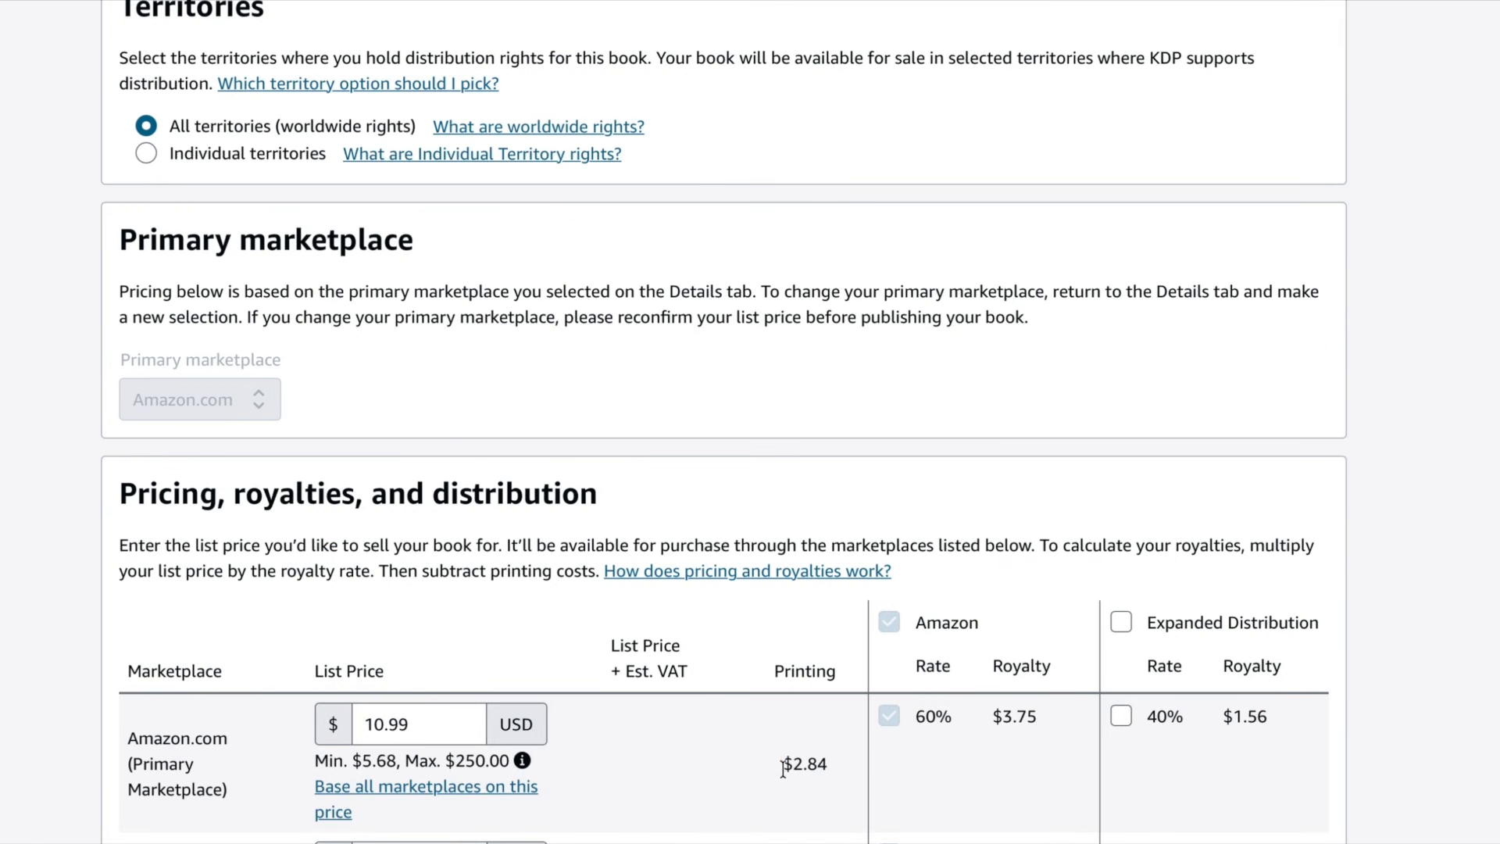
pyautogui.moveTo(797, 768); pyautogui.dragTo(829, 767)
pyautogui.moveTo(989, 716); pyautogui.dragTo(1039, 716)
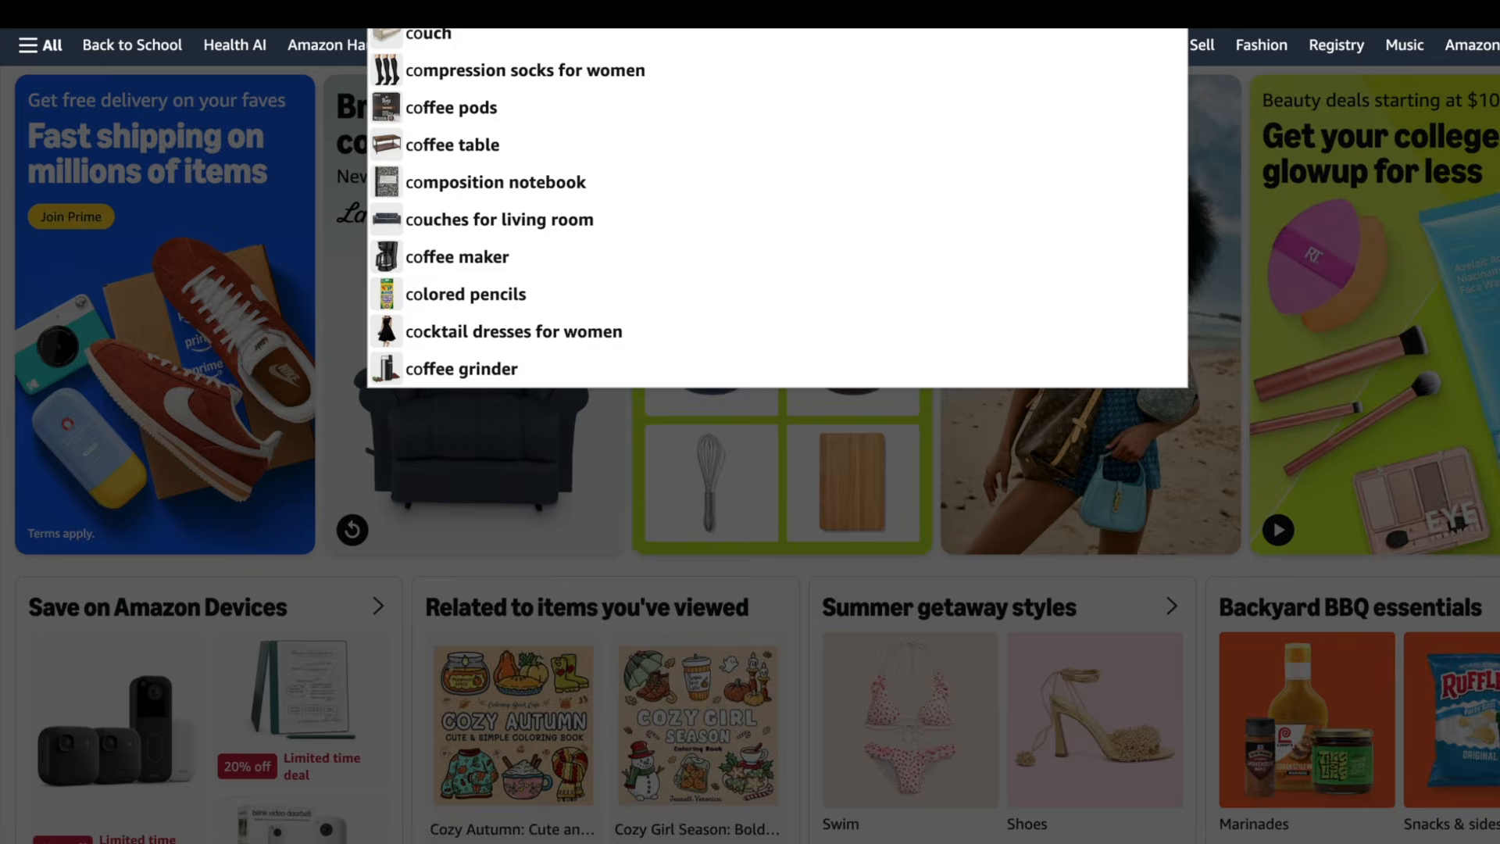
# - Search the Amazon store for cozy coloring books and browse competing listings and their prices
pyautogui.write('zy')
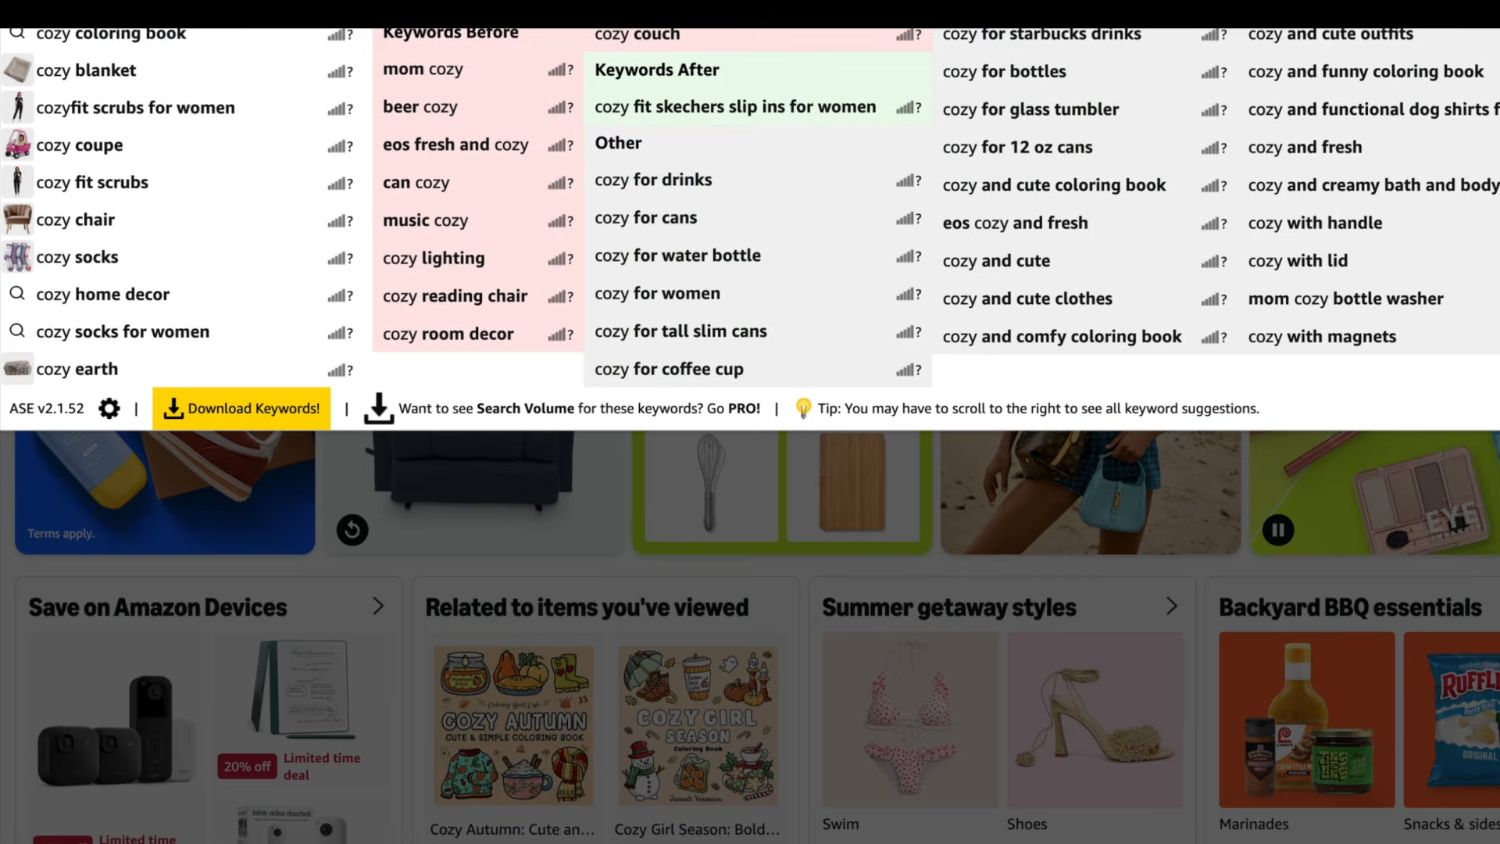
pyautogui.click(237, 34)
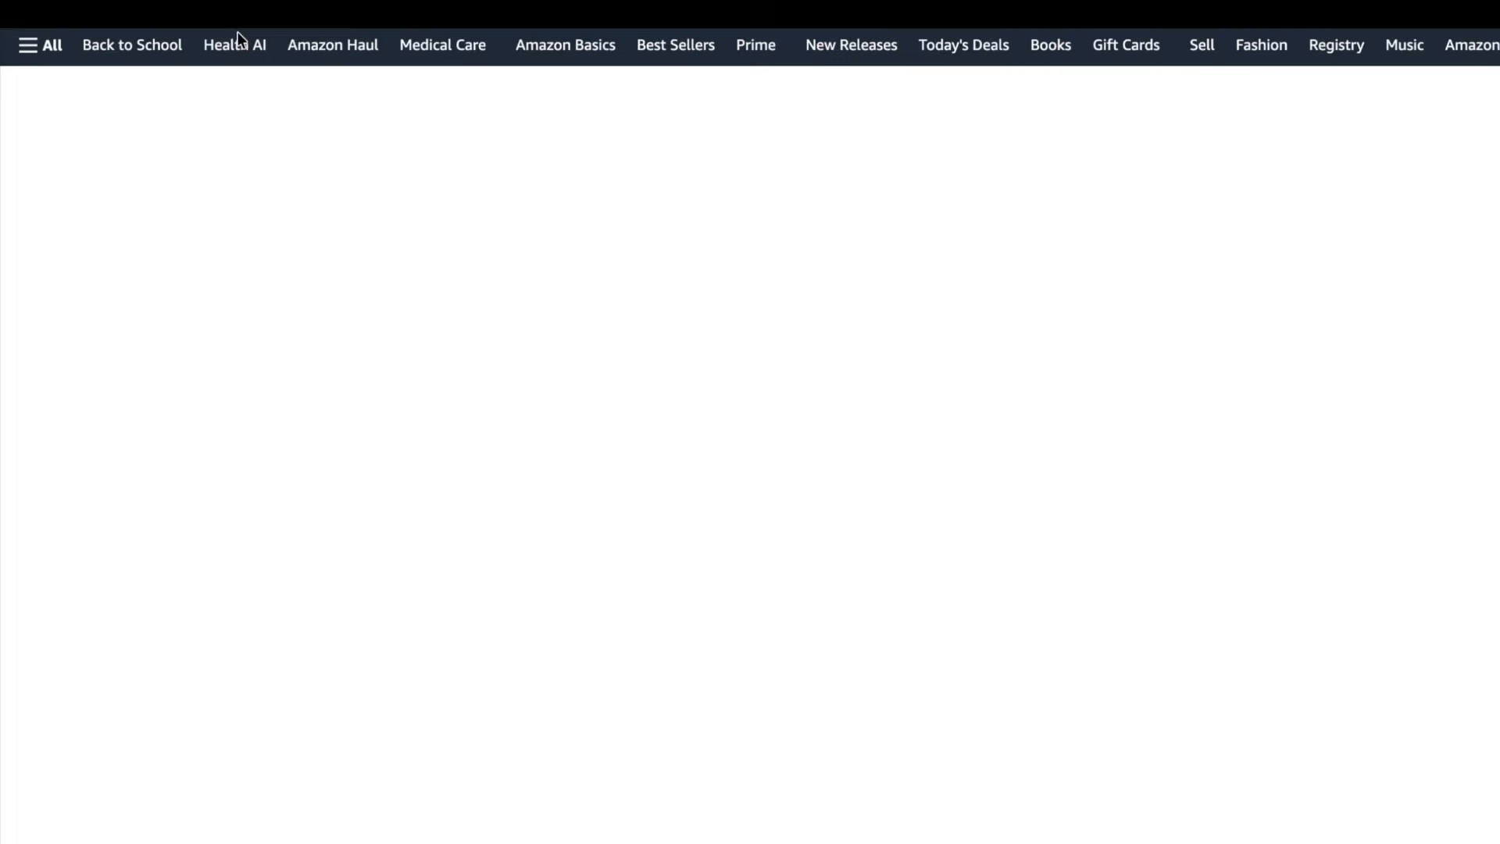
pyautogui.scroll(-7, 812, 356)
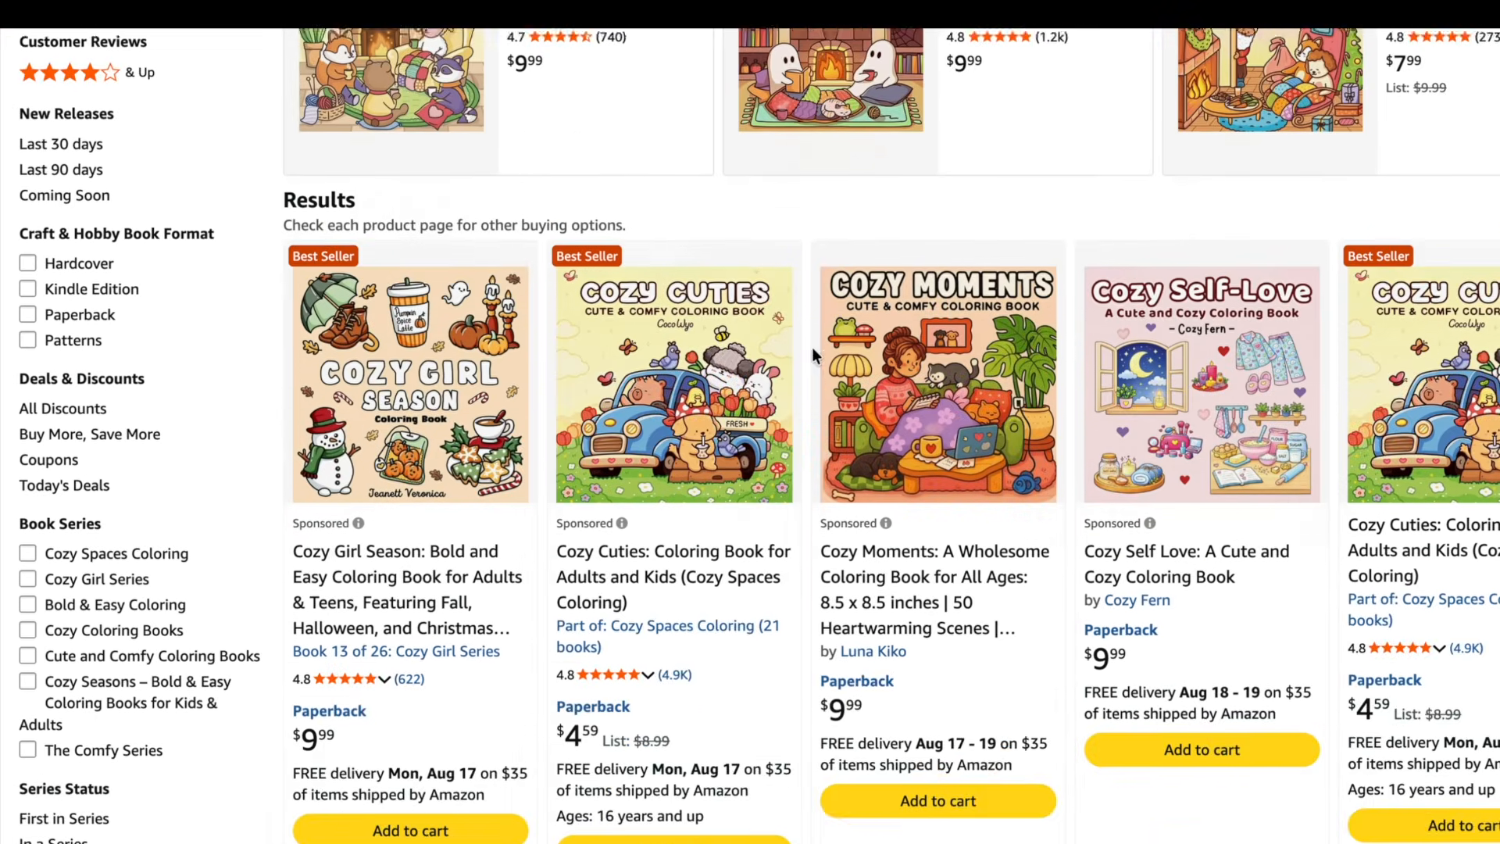
pyautogui.scroll(-5, 812, 348)
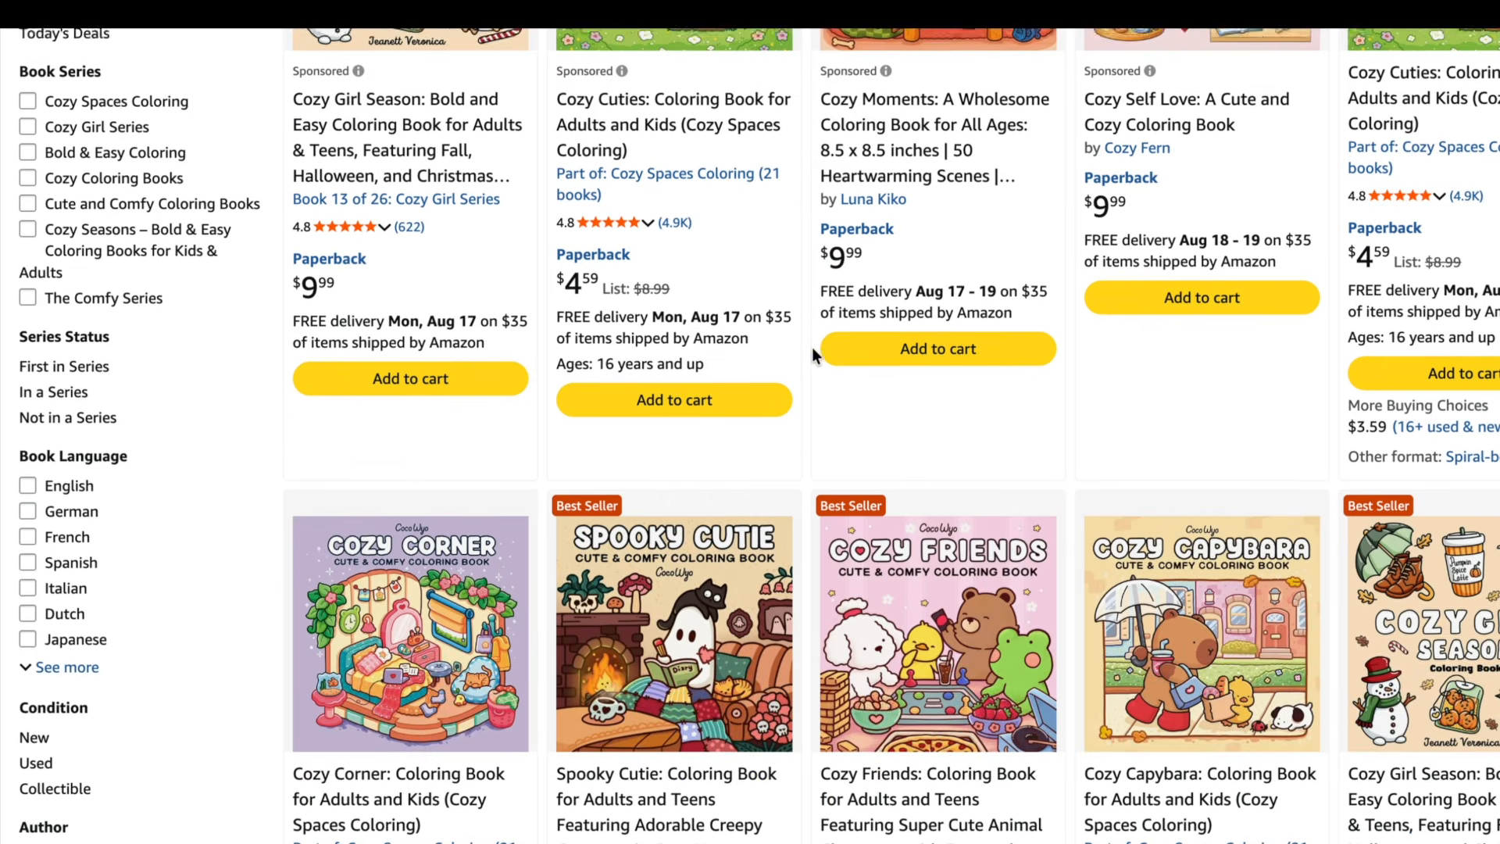
pyautogui.scroll(-2, 813, 348)
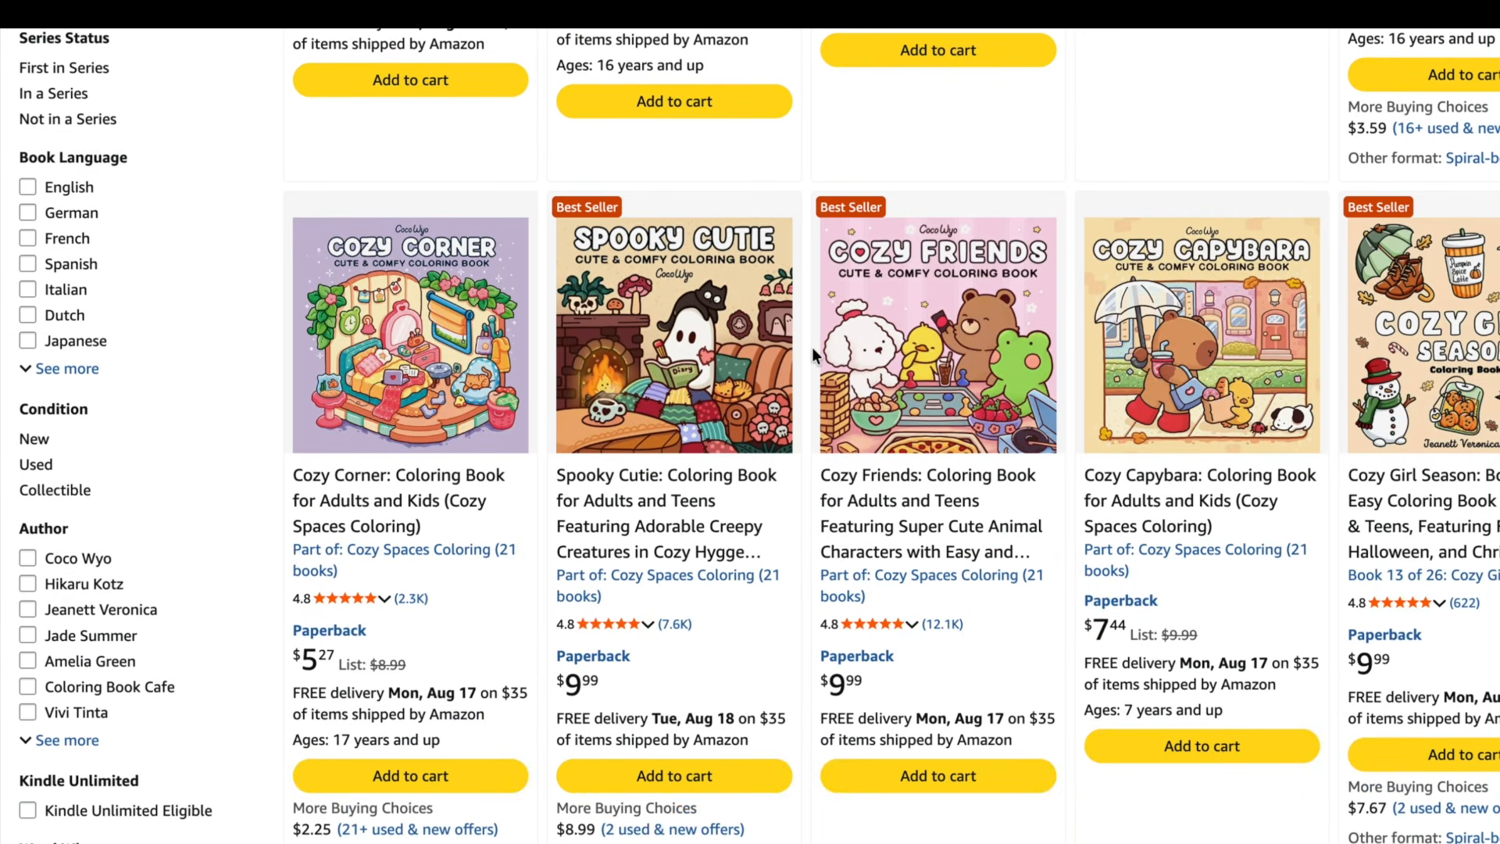
pyautogui.scroll(-2, 813, 348)
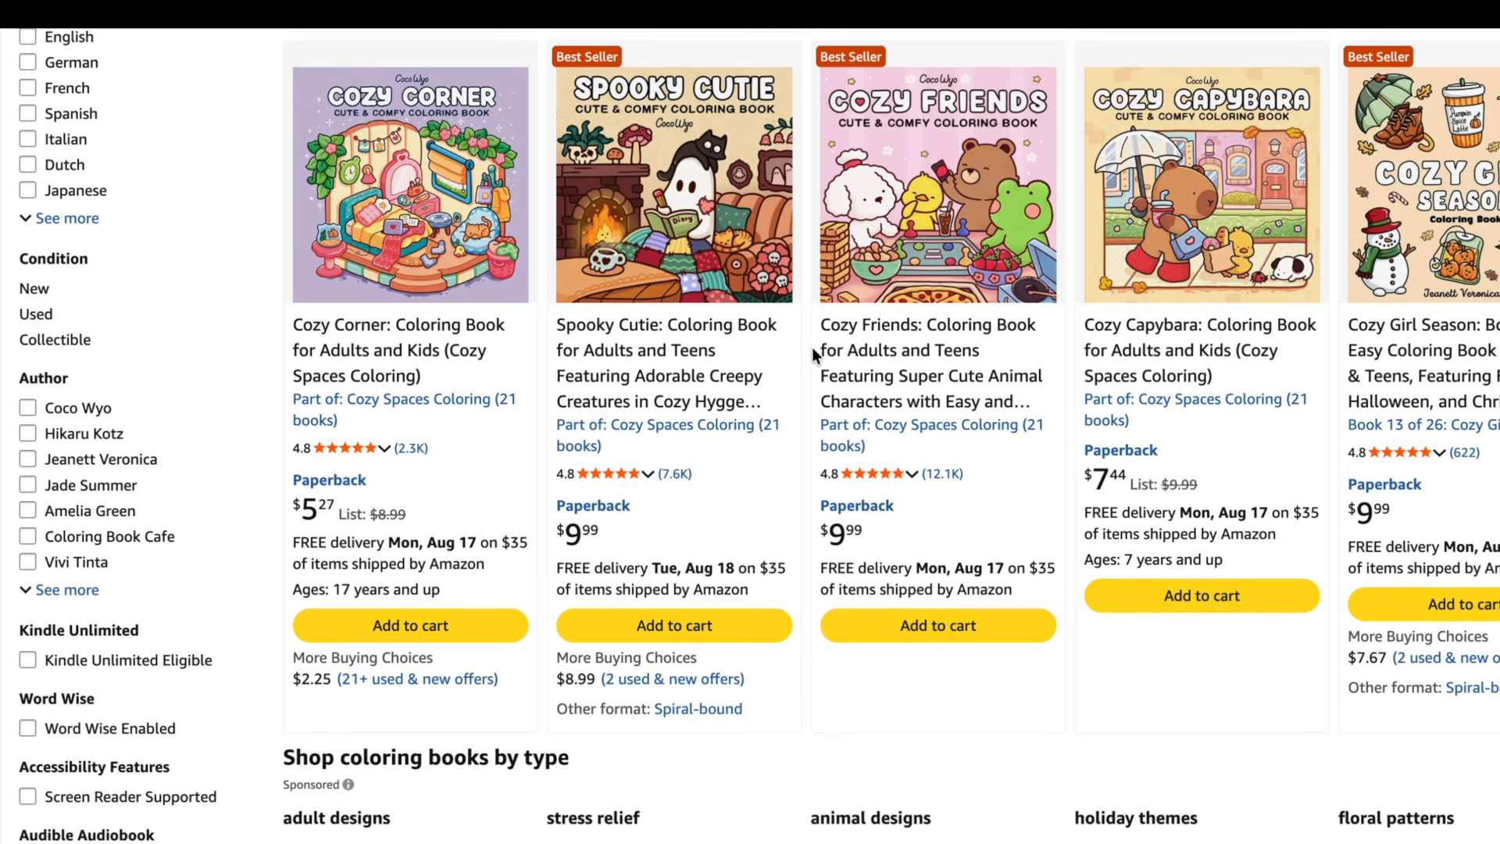
pyautogui.scroll(-1, 812, 348)
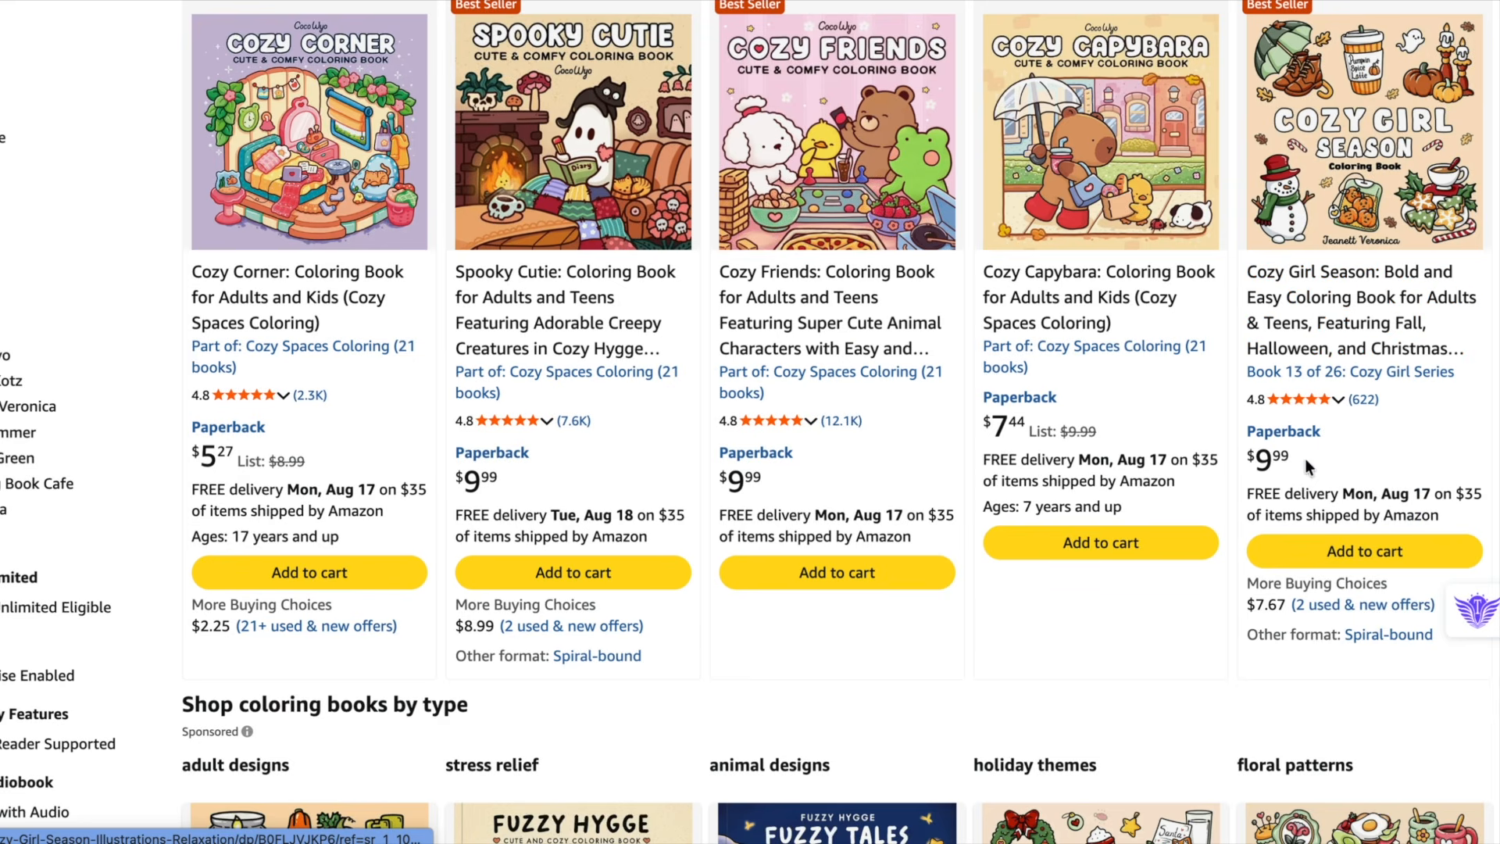
pyautogui.scroll(-1, 1307, 451)
pyautogui.scroll(-1, 1311, 406)
pyautogui.scroll(-1, 1311, 406)
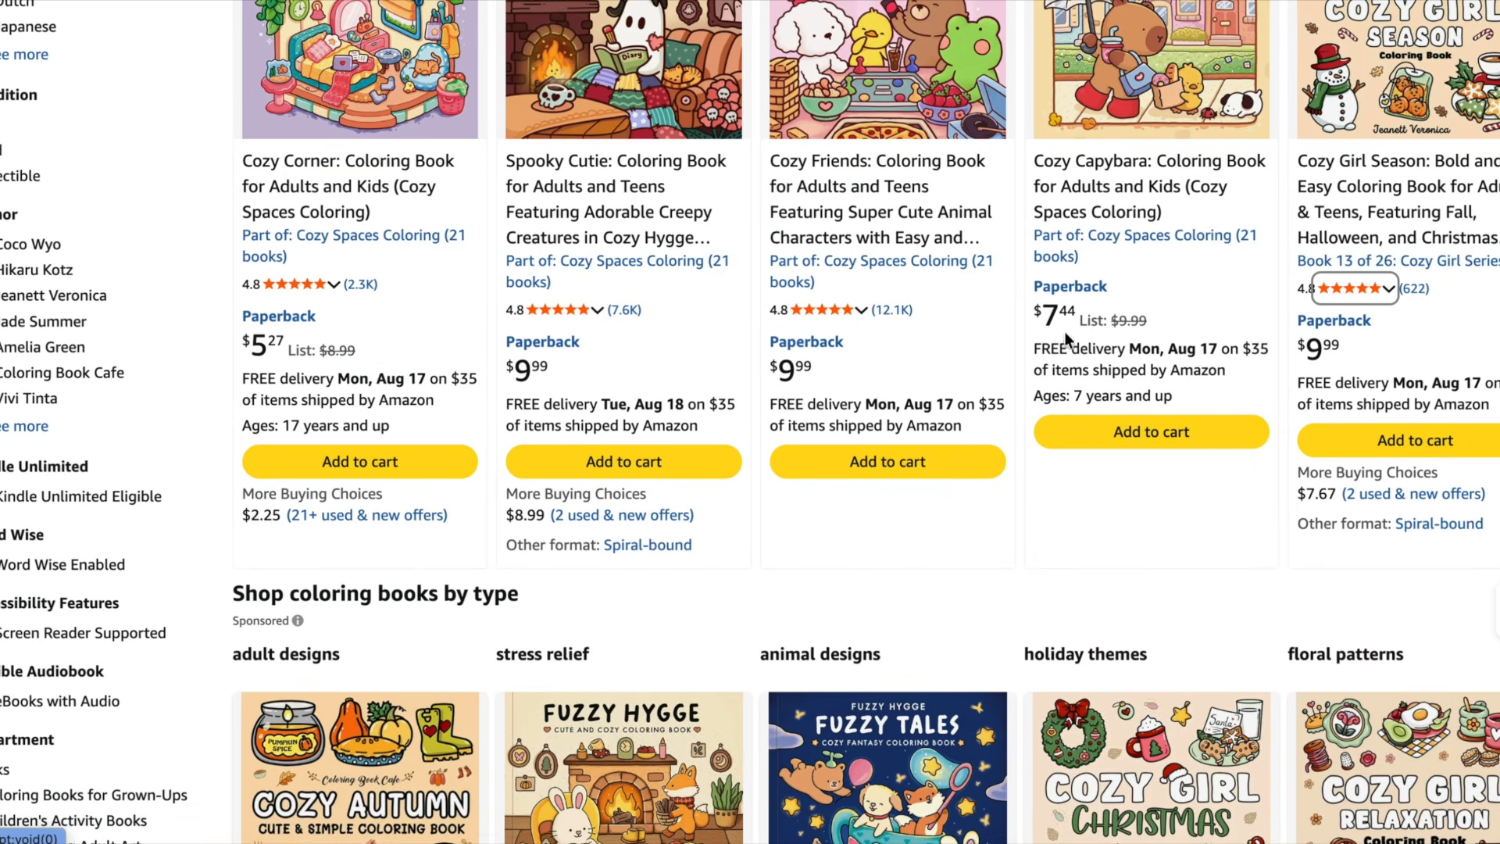
pyautogui.scroll(-2, 1142, 379)
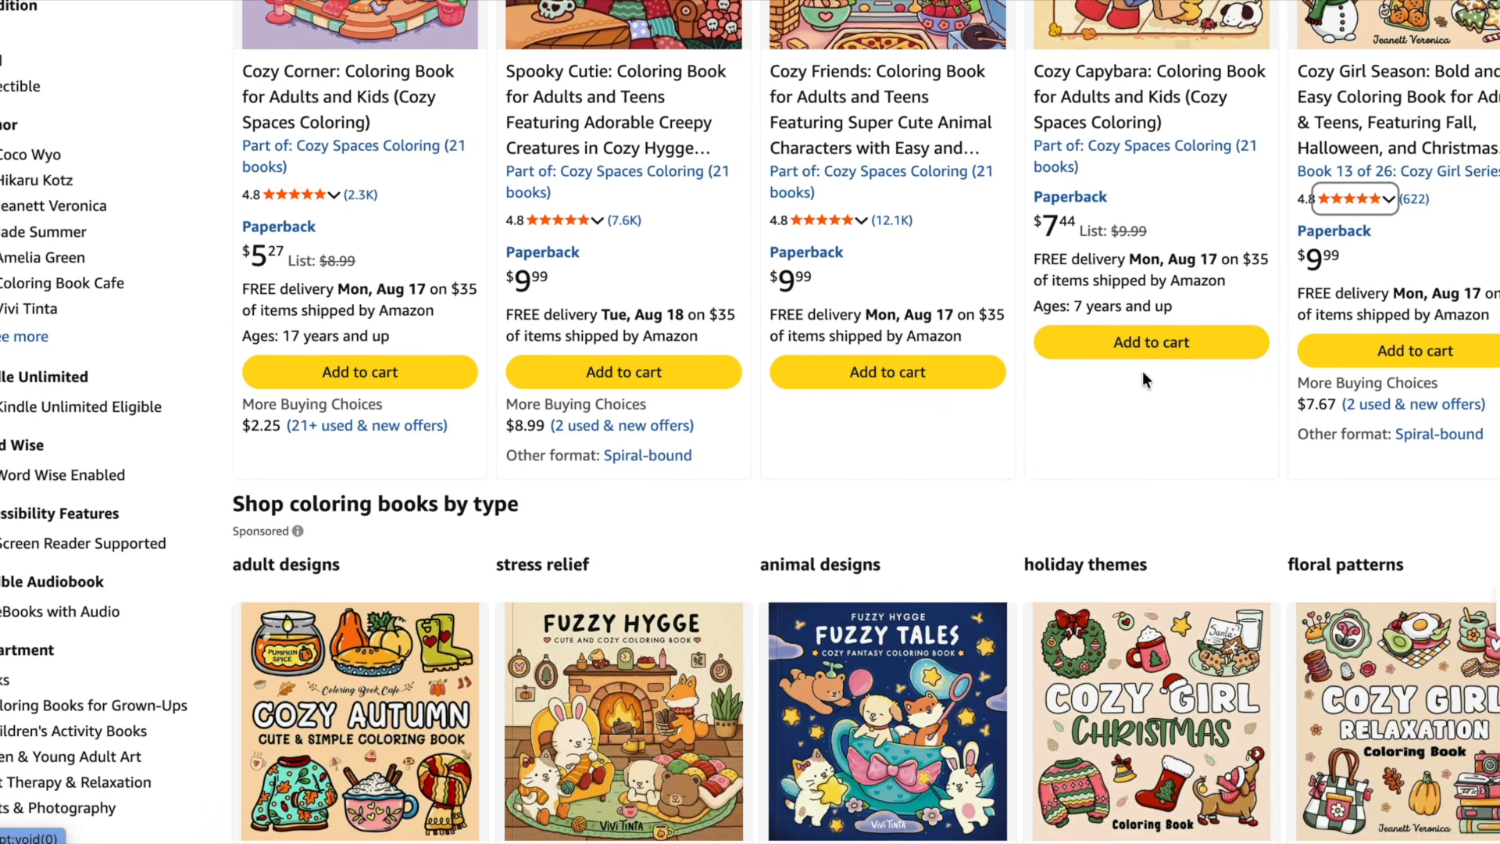
pyautogui.scroll(-3, 1147, 373)
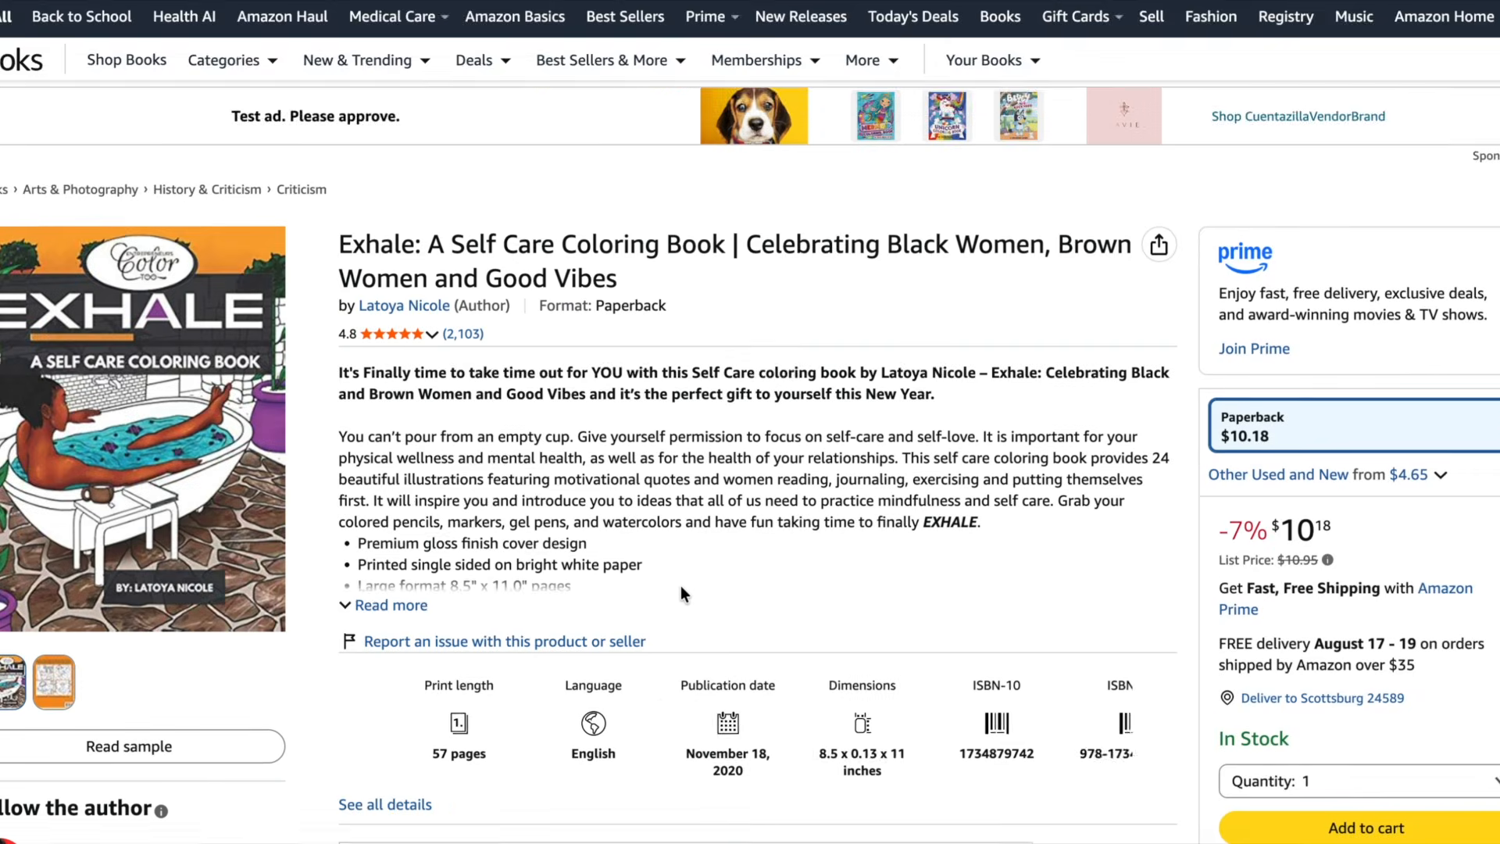
pyautogui.scroll(-2, 682, 585)
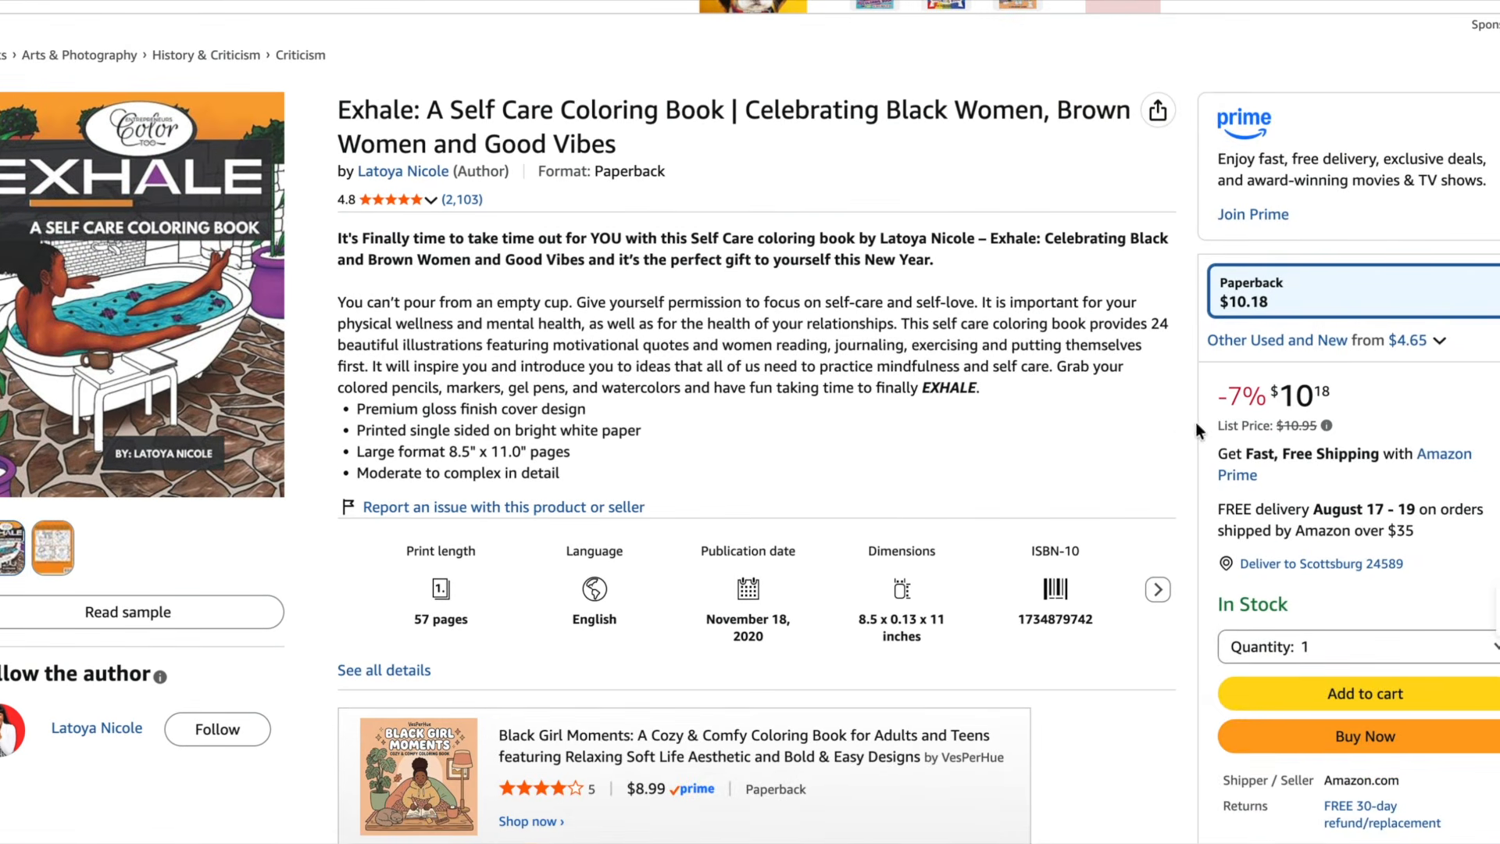
pyautogui.moveTo(1327, 428)
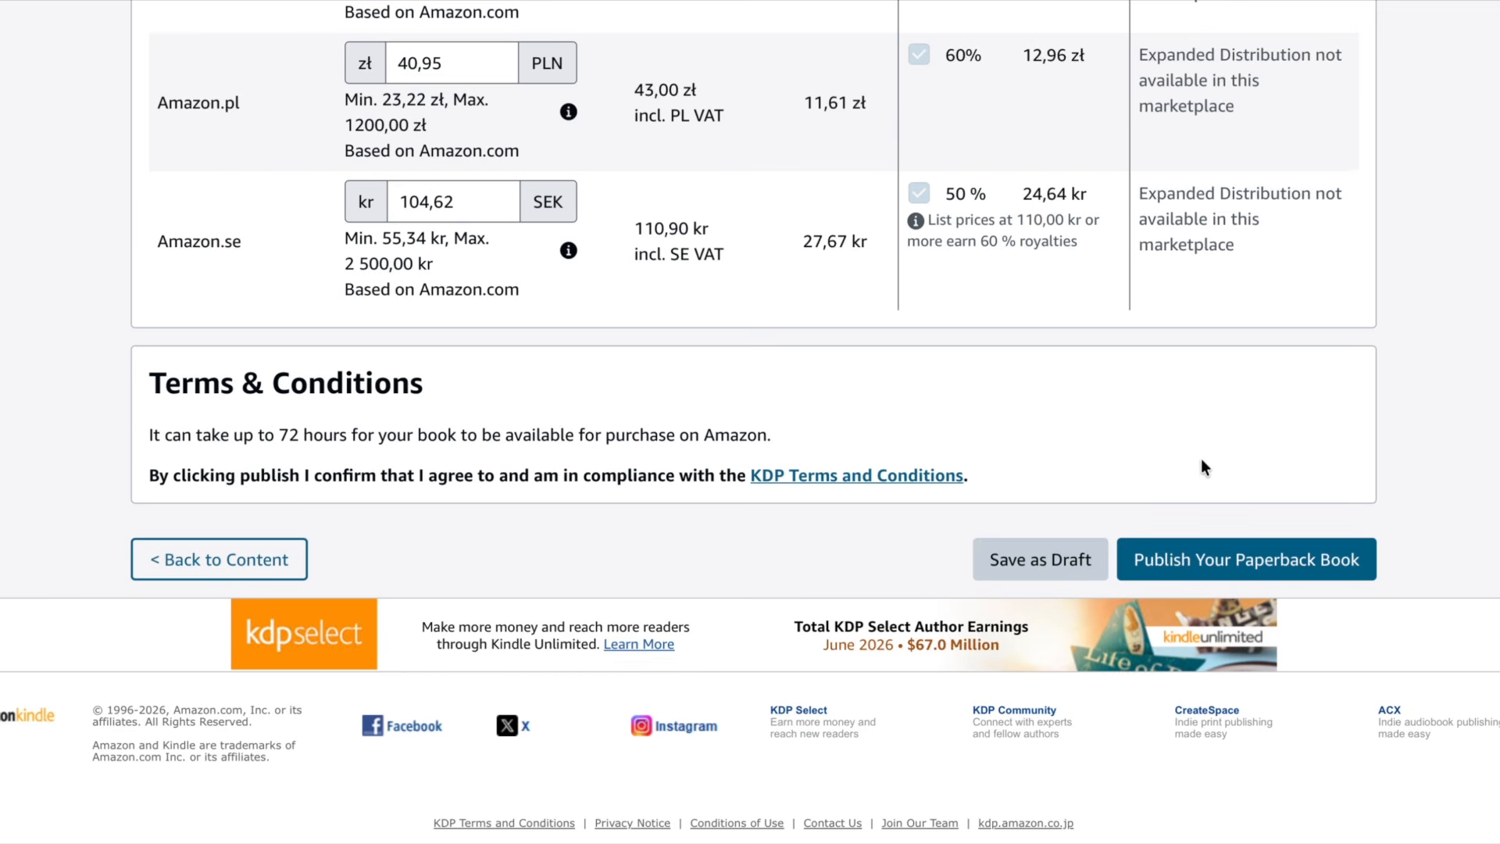
# - Review the remaining marketplace prices and the terms section at the end of the pricing page
pyautogui.scroll(1, 1202, 461)
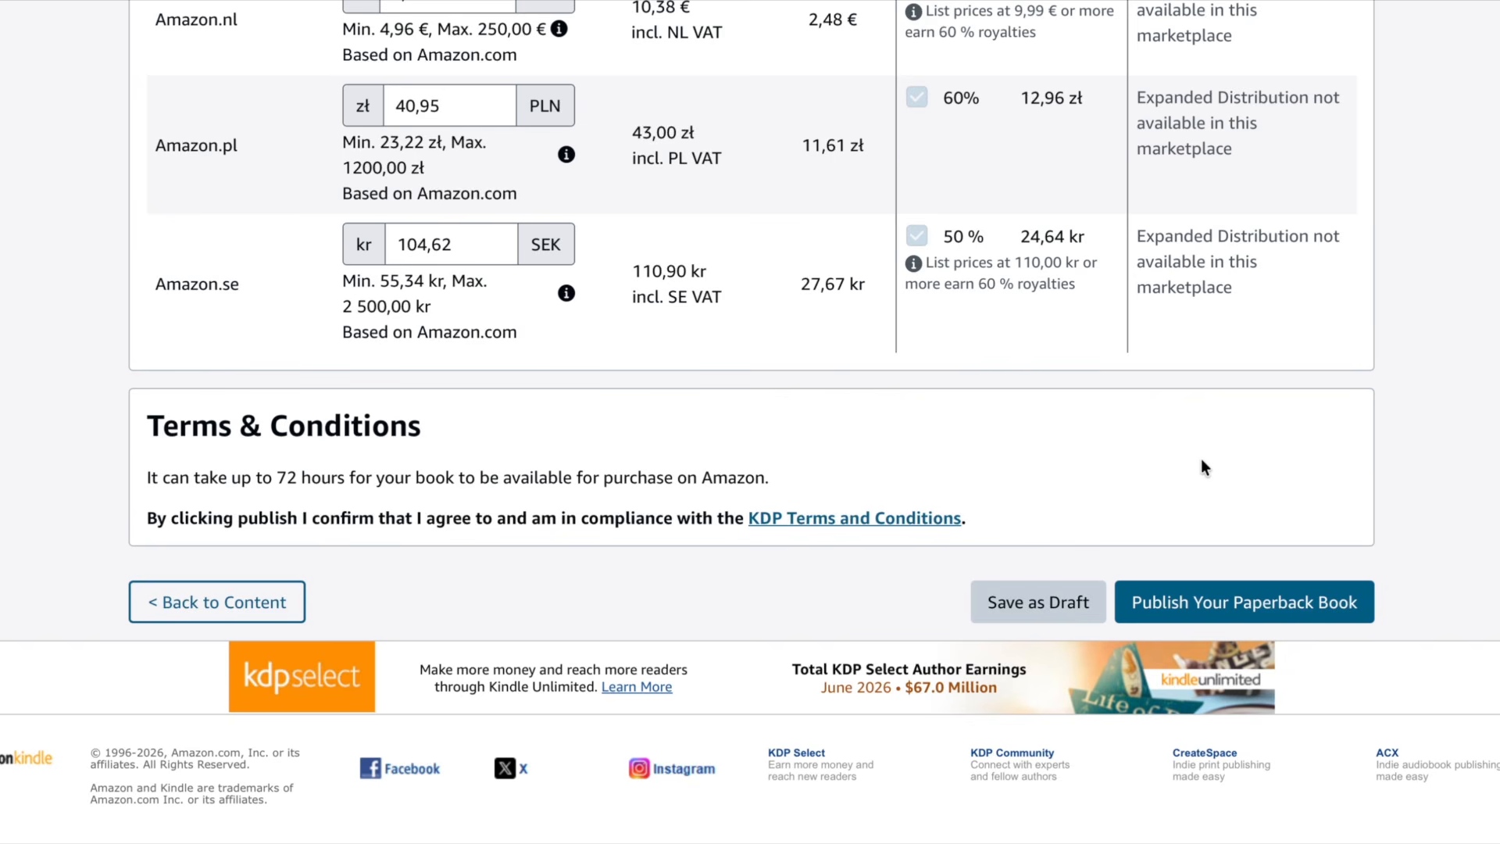
pyautogui.scroll(1, 1201, 460)
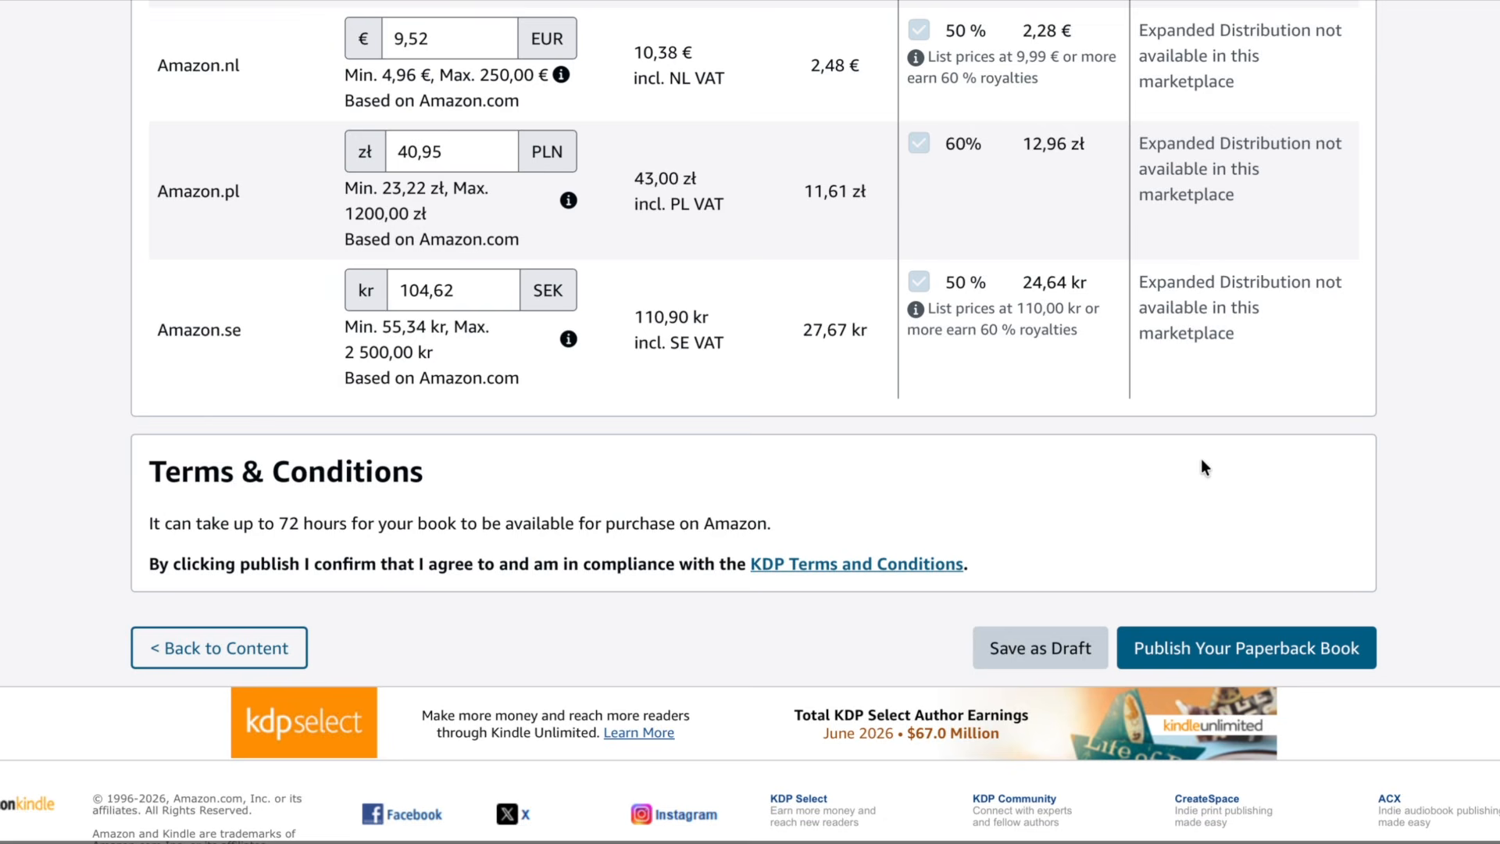
pyautogui.scroll(-1, 1201, 462)
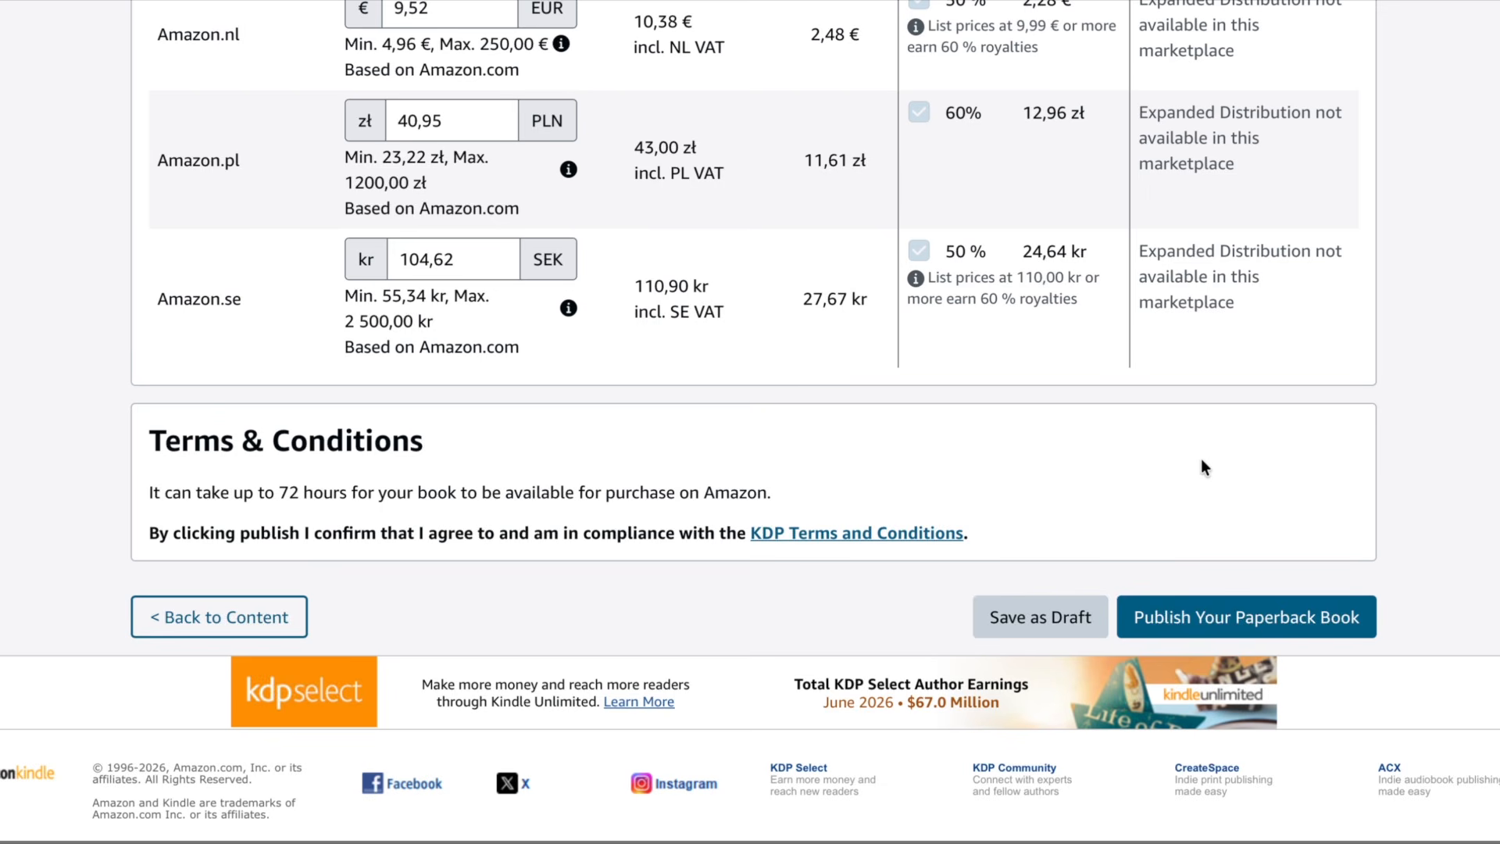
pyautogui.scroll(-1, 1201, 463)
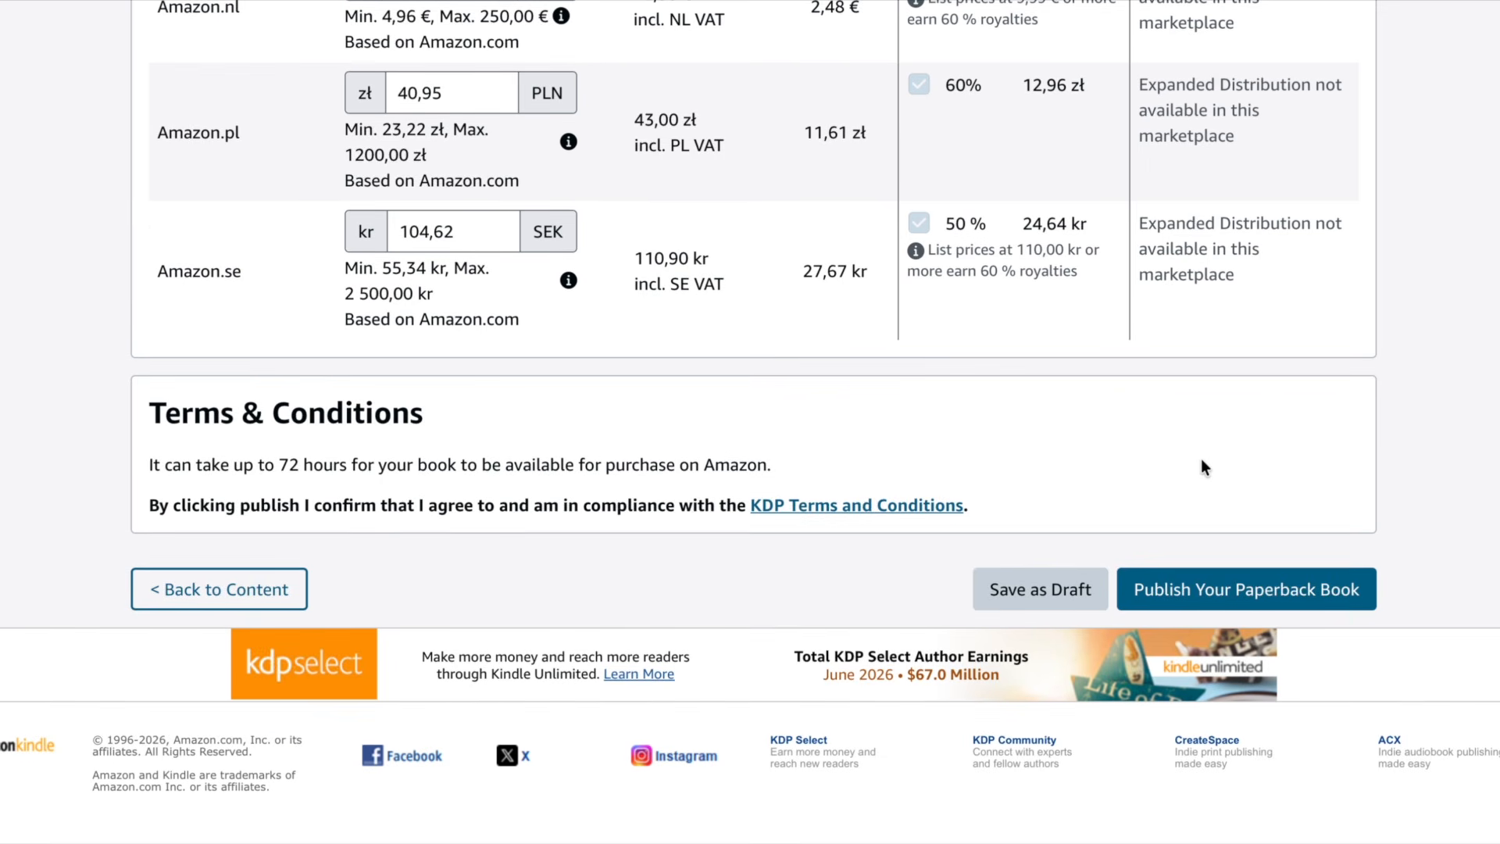
pyautogui.scroll(-1, 1200, 459)
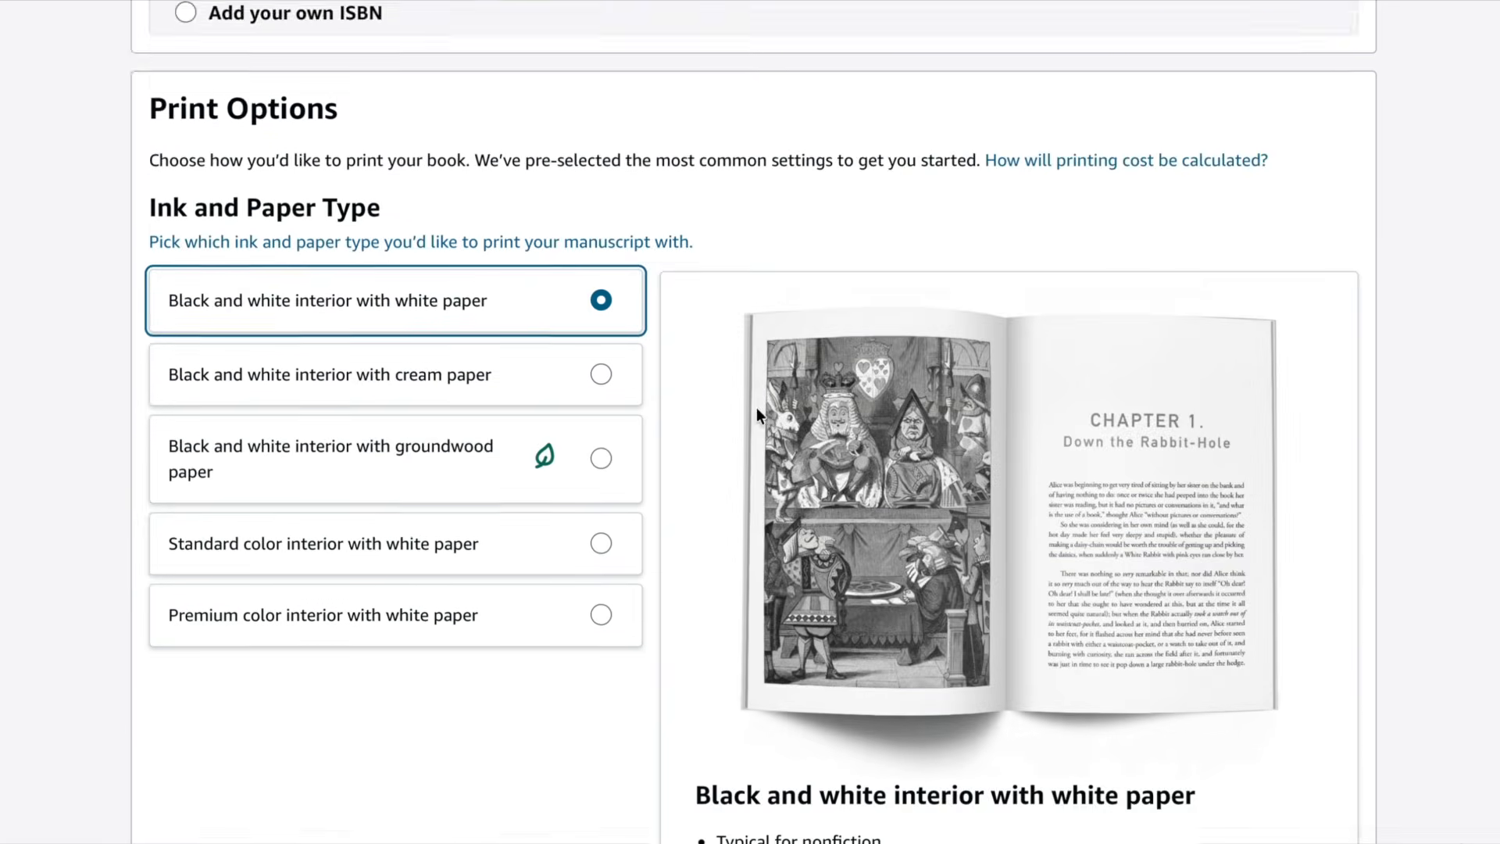
pyautogui.scroll(-20, 758, 400)
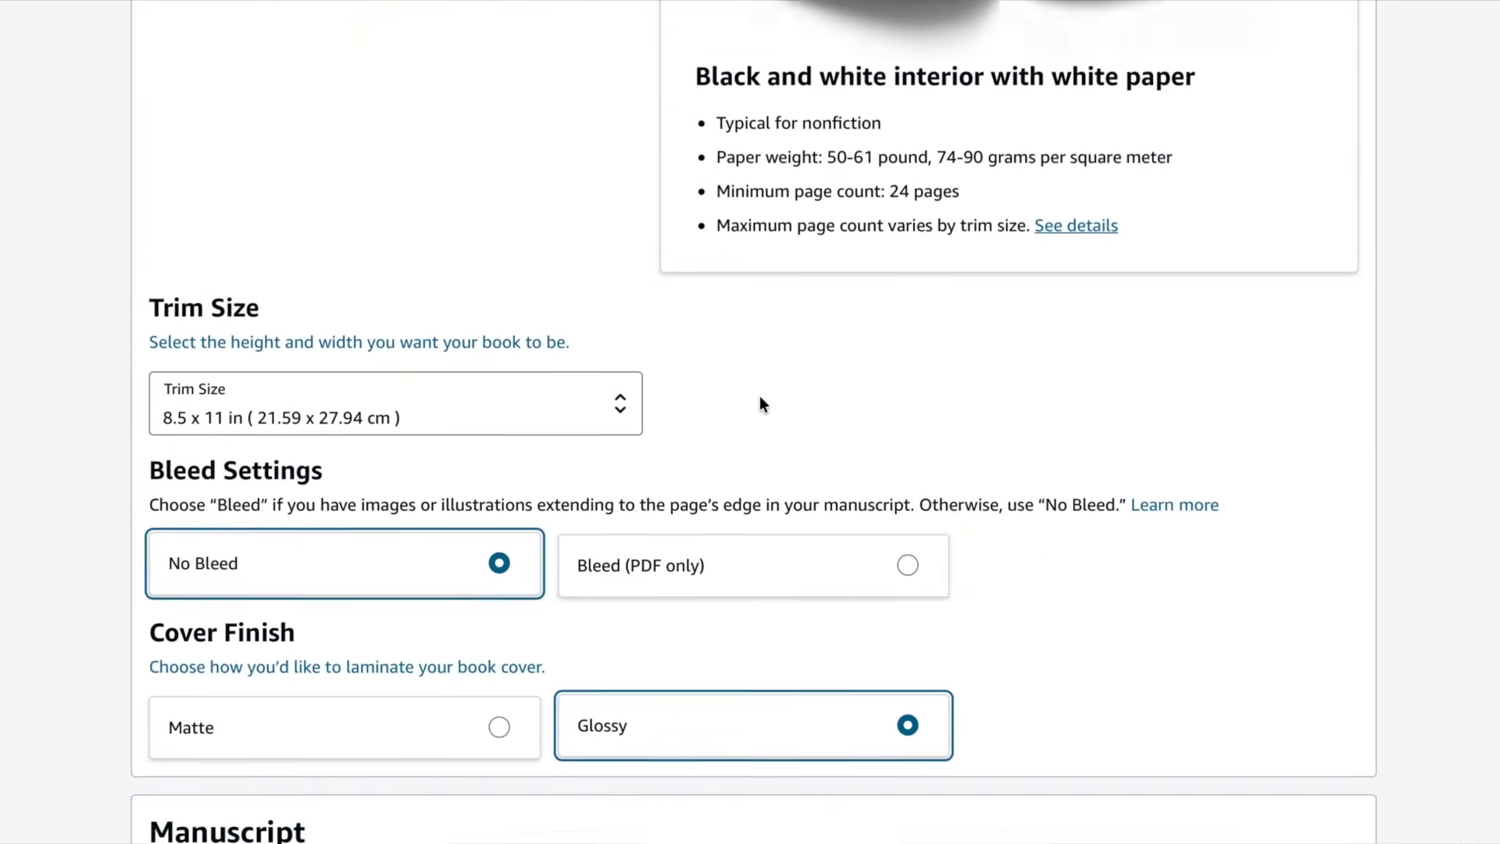
# - Start a proof request for one copy, choosing Amazon.com as the order marketplace
pyautogui.scroll(-20, 759, 395)
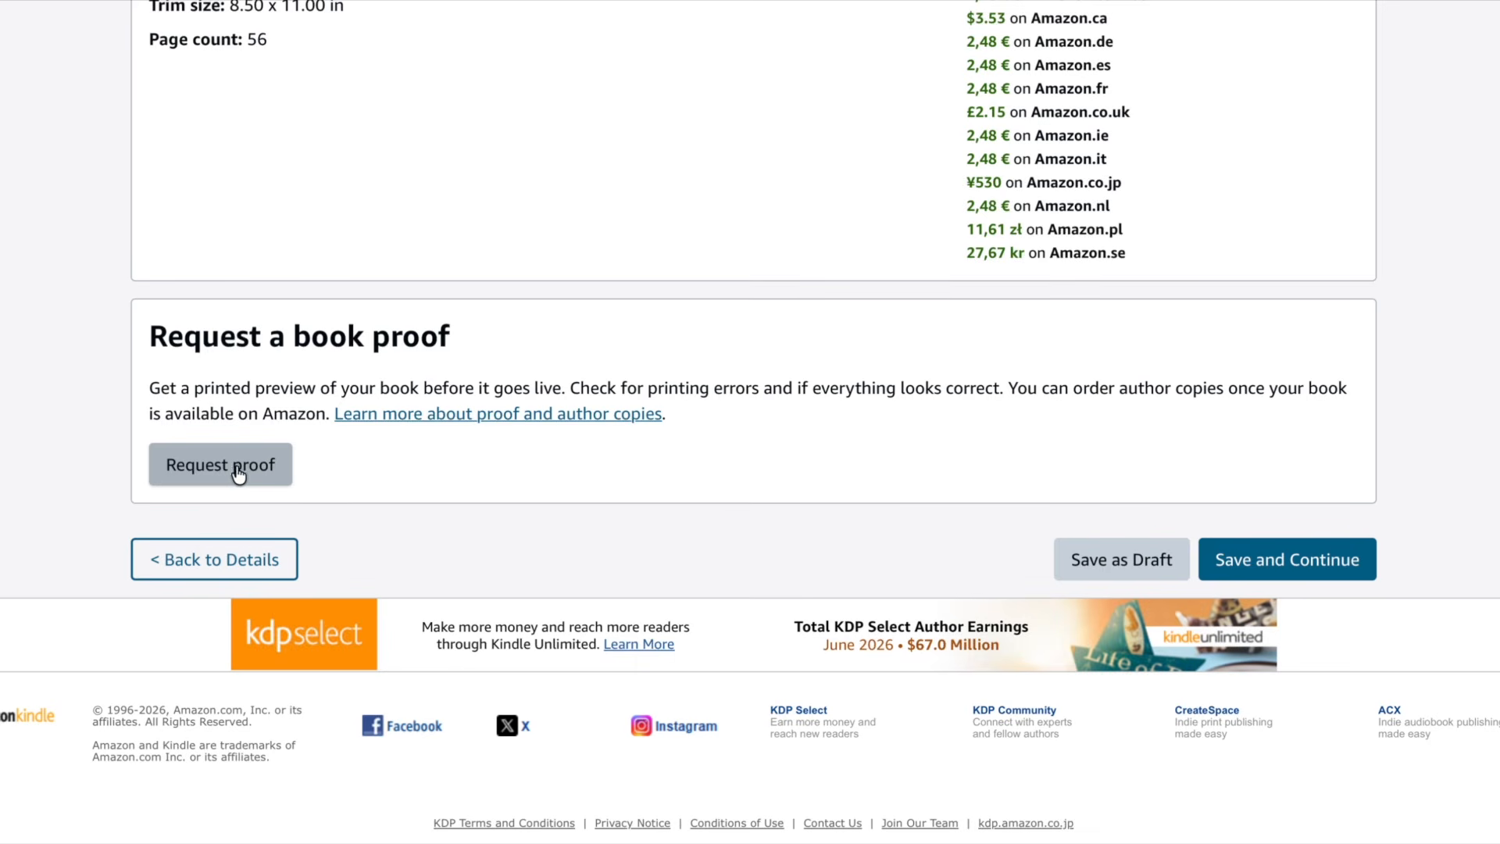
pyautogui.scroll(1, 231, 423)
pyautogui.scroll(-1, 231, 423)
pyautogui.click(219, 468)
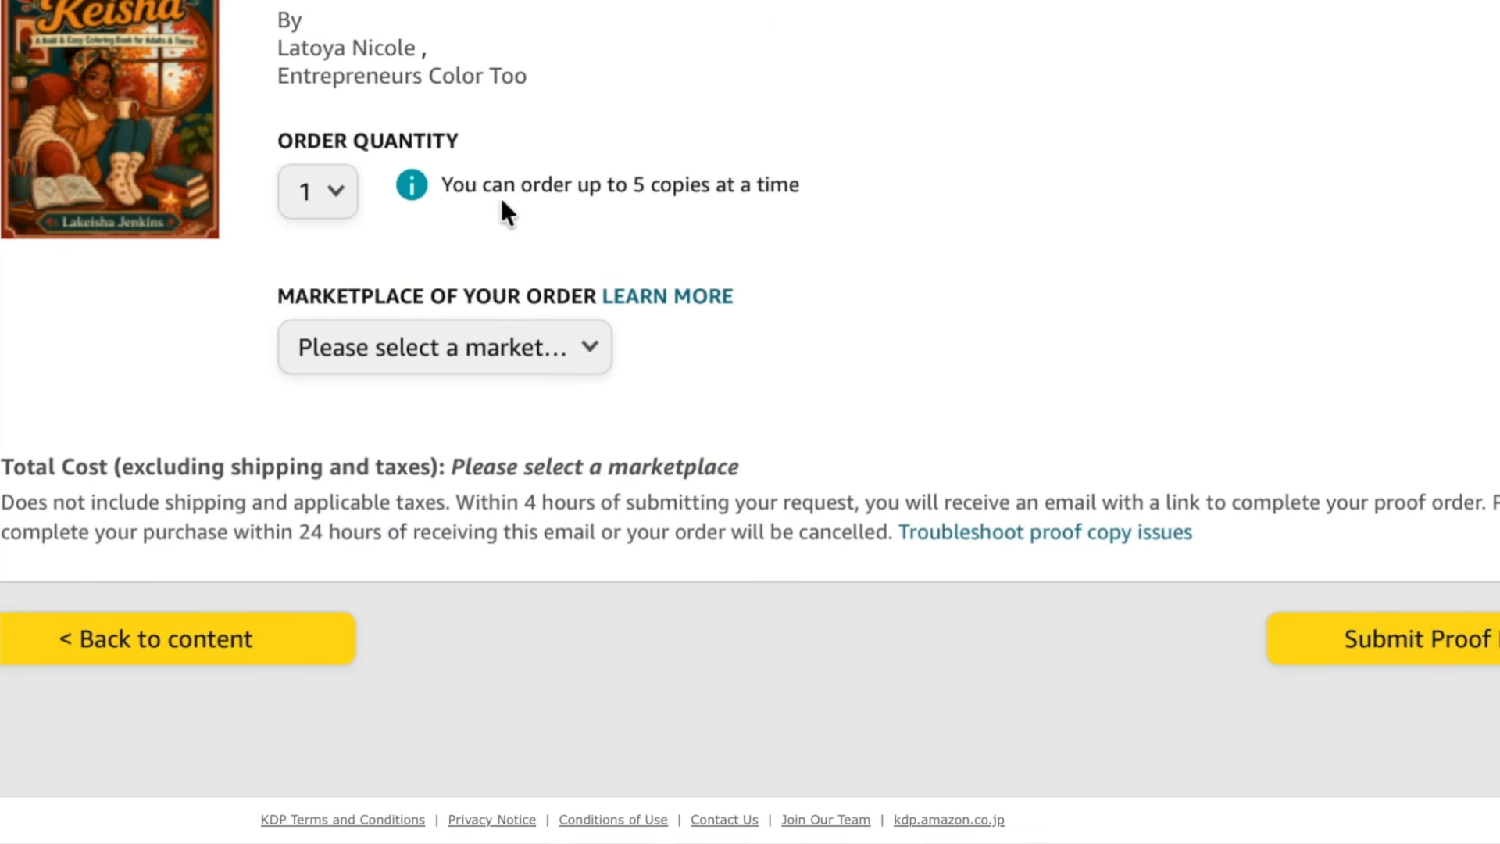
pyautogui.click(382, 348)
pyautogui.click(371, 385)
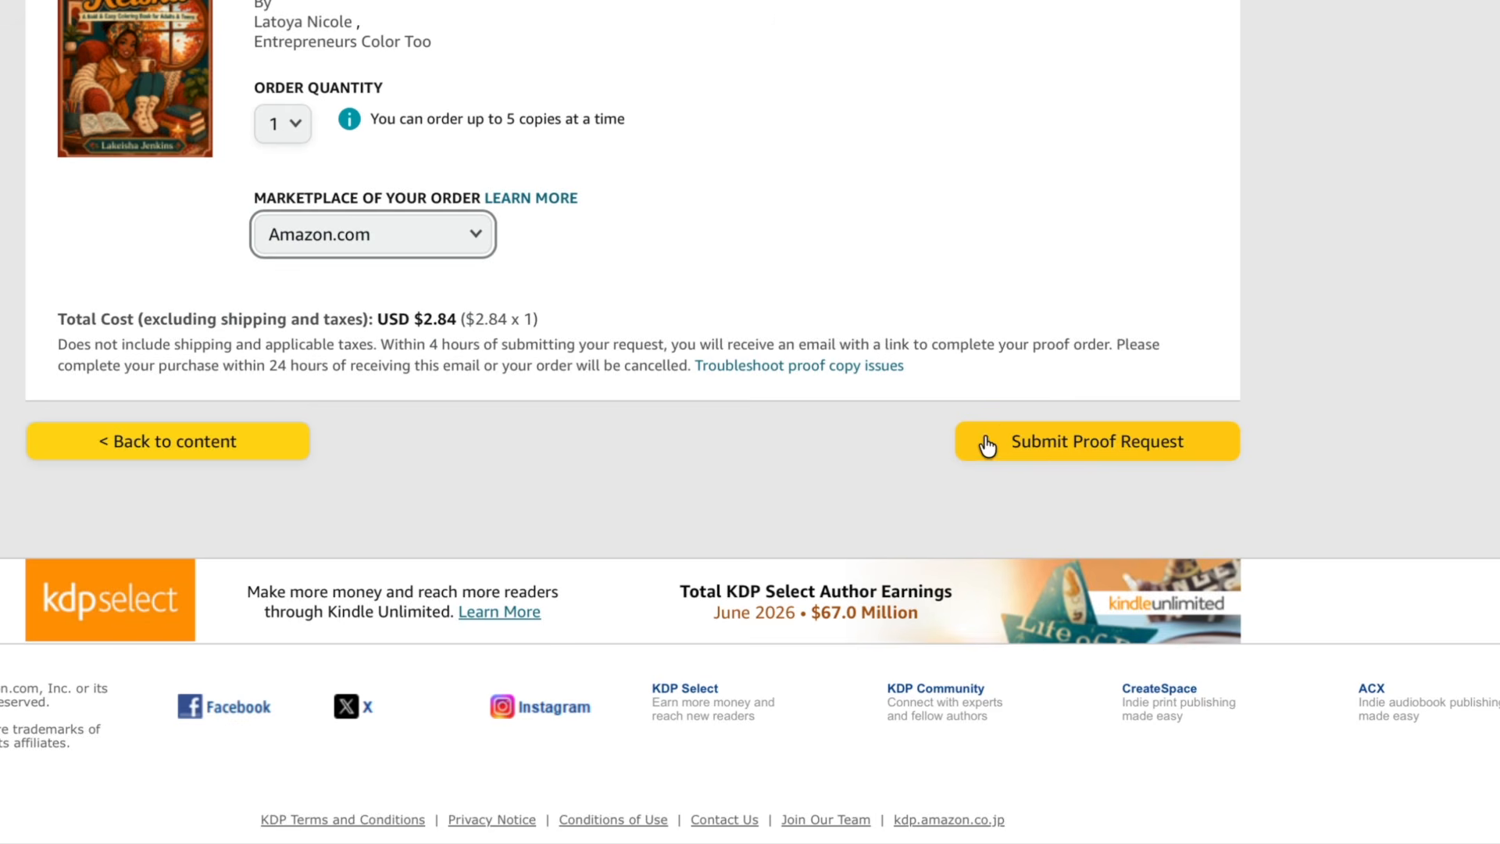